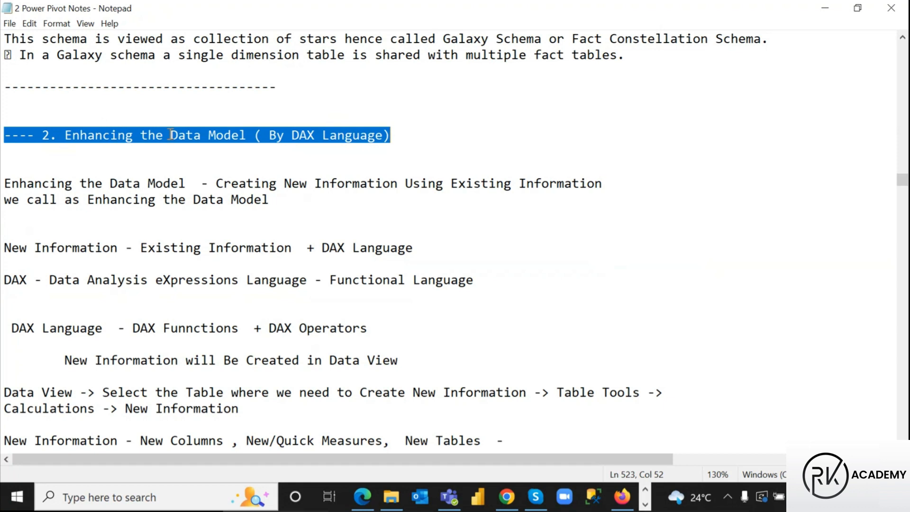
Select 'Creating New Information', then box it and 'Existing Information' in red with the screen pen
click(134, 136)
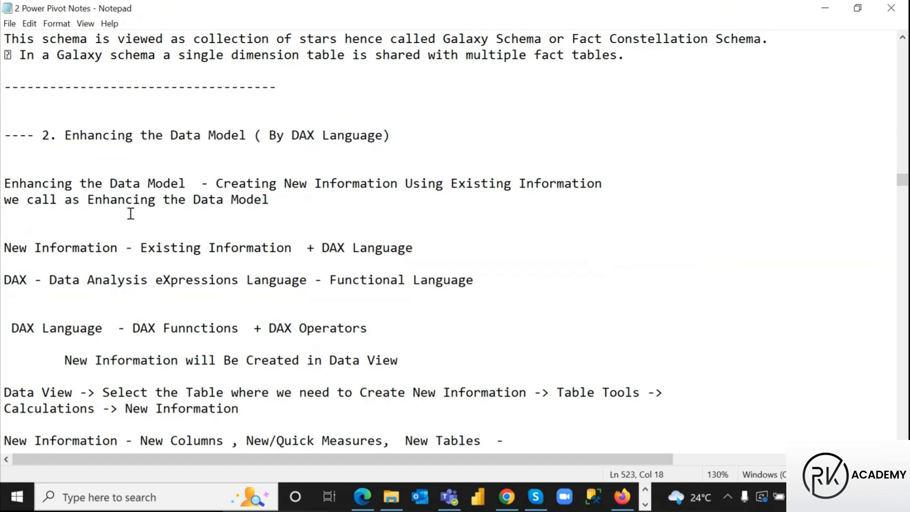
mouse_move(217, 184)
mouse_down()
mouse_move(394, 184)
mouse_move(215, 184)
mouse_up()
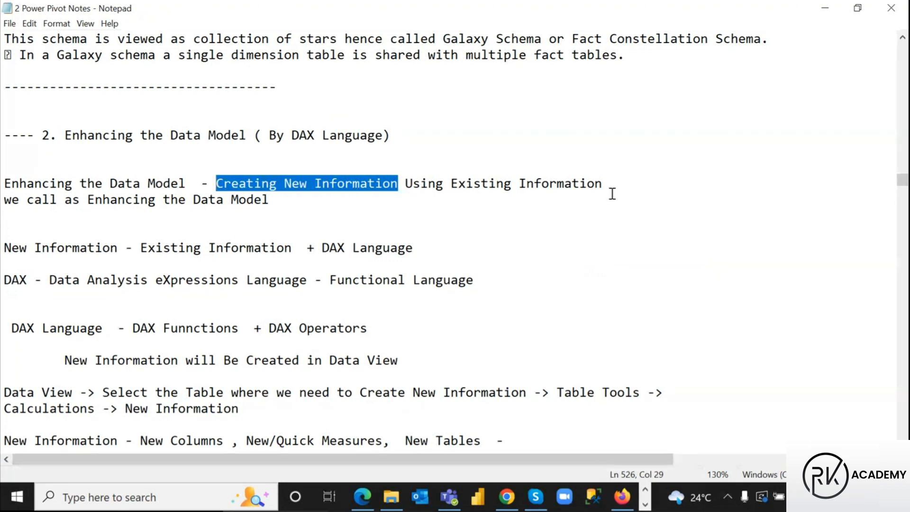
key(ctrl+2)
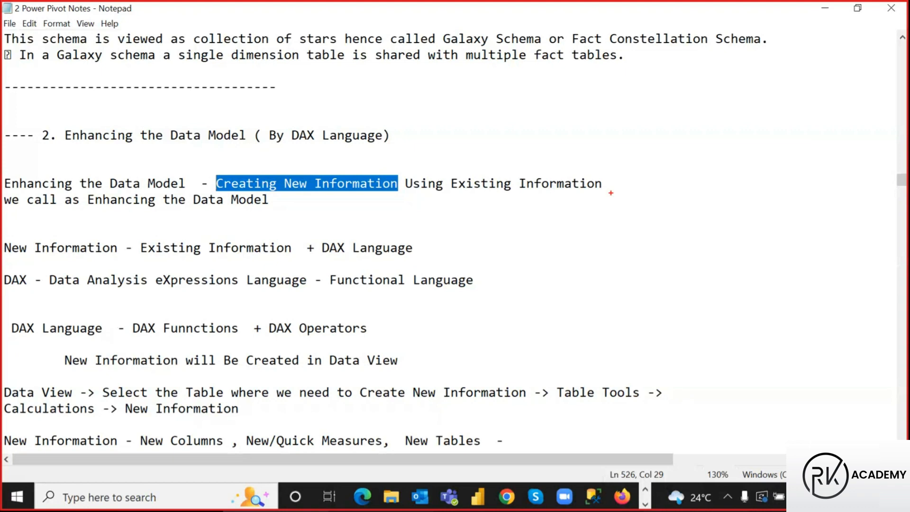
mouse_move(209, 173)
mouse_down()
mouse_move(401, 191)
mouse_move(416, 138)
mouse_move(498, 167)
mouse_move(513, 149)
mouse_up()
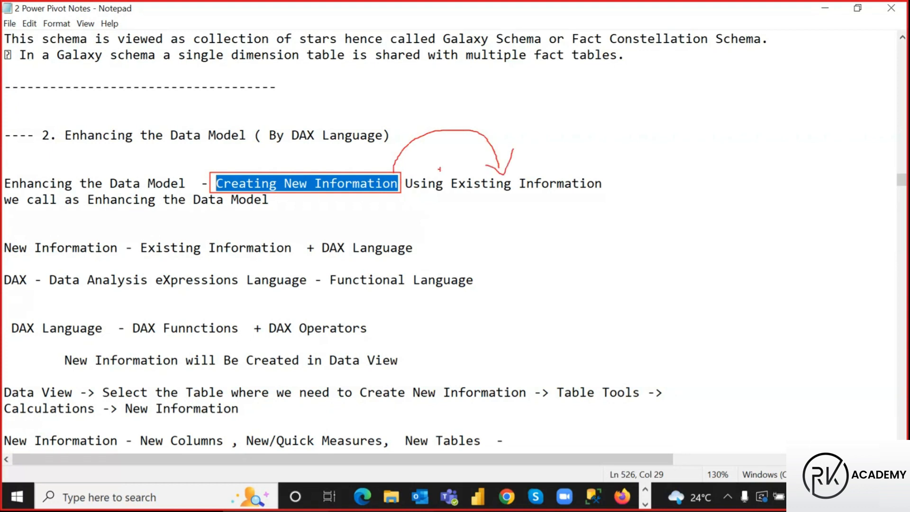
drag(448, 174, 606, 194)
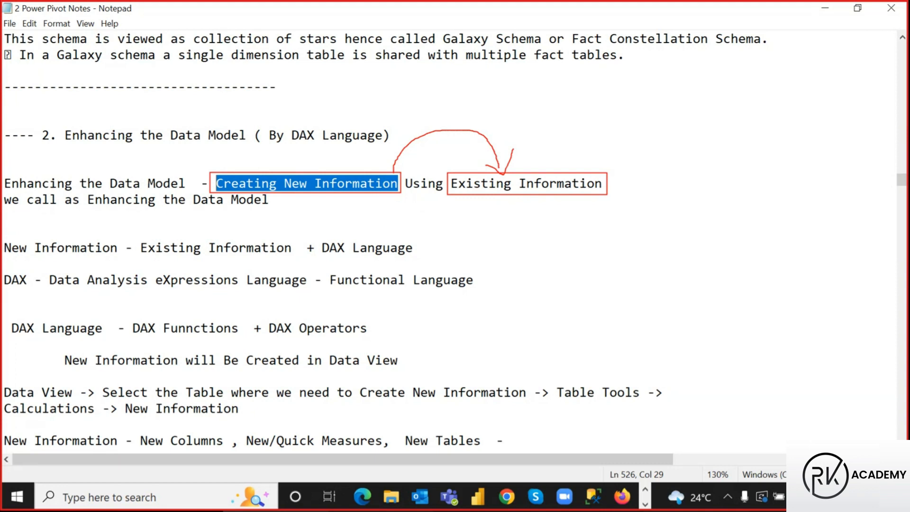
Add red ticks, a note, an arrow and an underline under 'Enhancing the Data Model'
drag(610, 182, 631, 155)
mouse_move(317, 204)
mouse_down()
mouse_move(334, 216)
mouse_move(381, 204)
mouse_up()
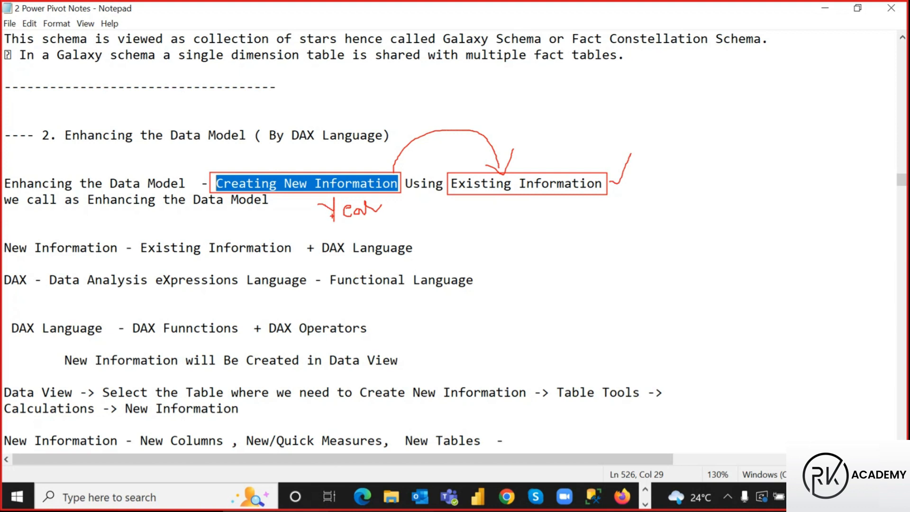
mouse_move(334, 219)
mouse_down()
mouse_move(297, 221)
mouse_move(297, 198)
mouse_move(290, 208)
mouse_move(311, 209)
mouse_up()
drag(58, 205, 259, 209)
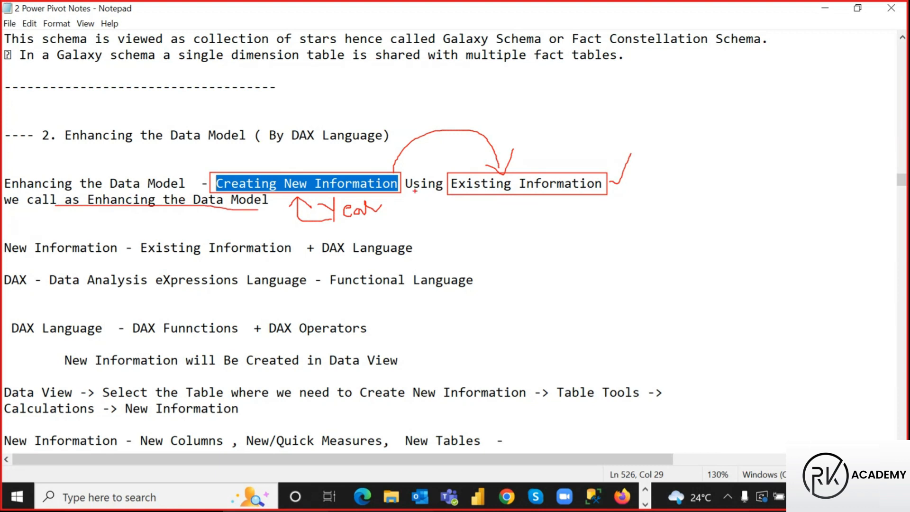
drag(564, 206, 588, 183)
drag(67, 176, 90, 160)
Box New Information, DAX, eXpressions and Functional Language in red, ticking Functional Language
mouse_move(2, 238)
mouse_down()
mouse_move(107, 259)
mouse_move(298, 263)
mouse_move(329, 244)
mouse_move(415, 258)
mouse_up()
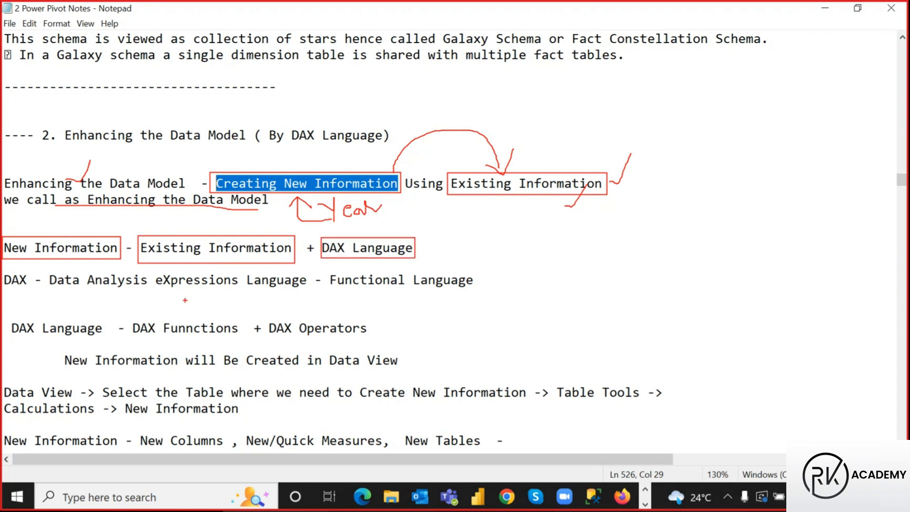
mouse_move(2, 268)
mouse_down()
mouse_move(31, 288)
mouse_move(93, 288)
mouse_up()
drag(161, 286, 167, 286)
drag(152, 270, 240, 288)
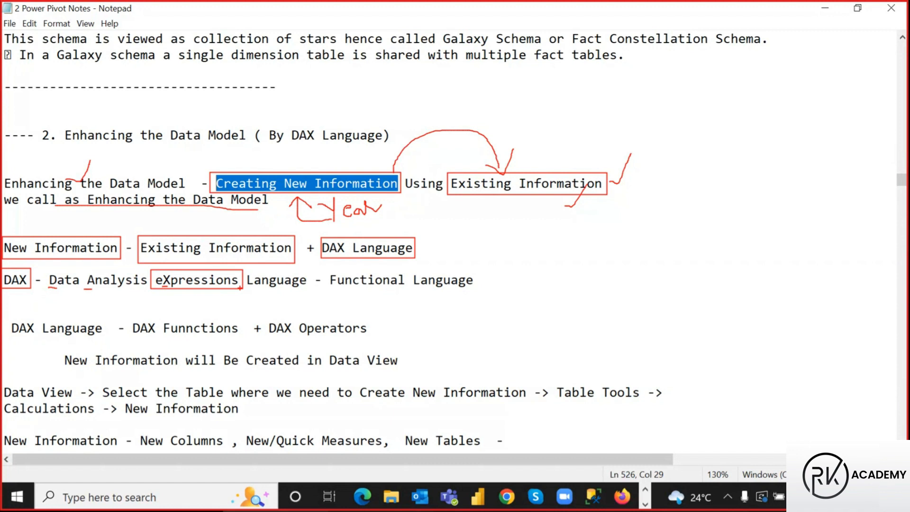
drag(325, 271, 476, 292)
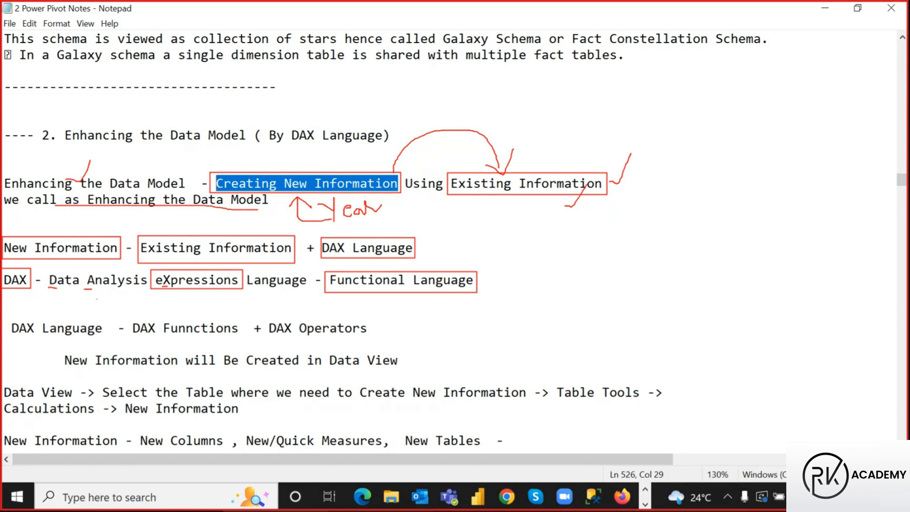
drag(480, 296, 507, 279)
Box 'DAX Language', then clear the markup and scroll down the notes
mouse_move(8, 316)
mouse_down()
mouse_move(101, 338)
mouse_move(377, 340)
mouse_up()
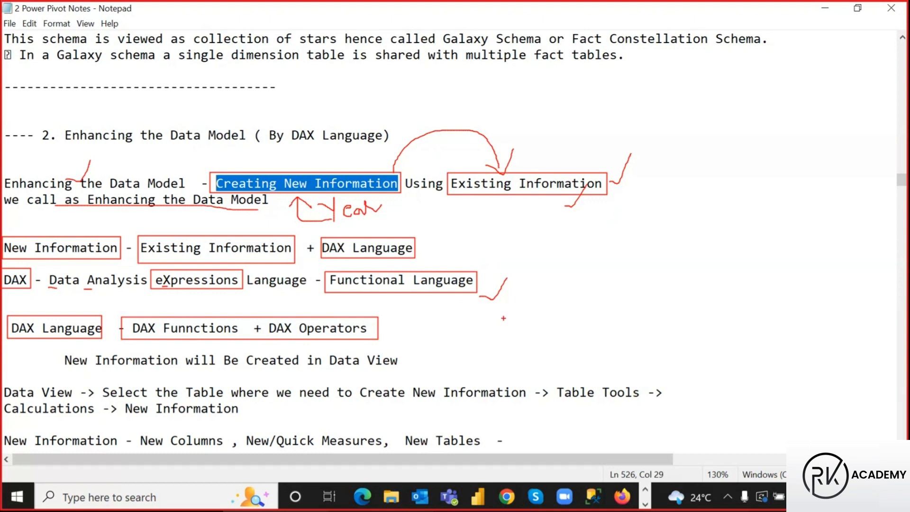
key(Escape)
scroll(522, 217, down, 4)
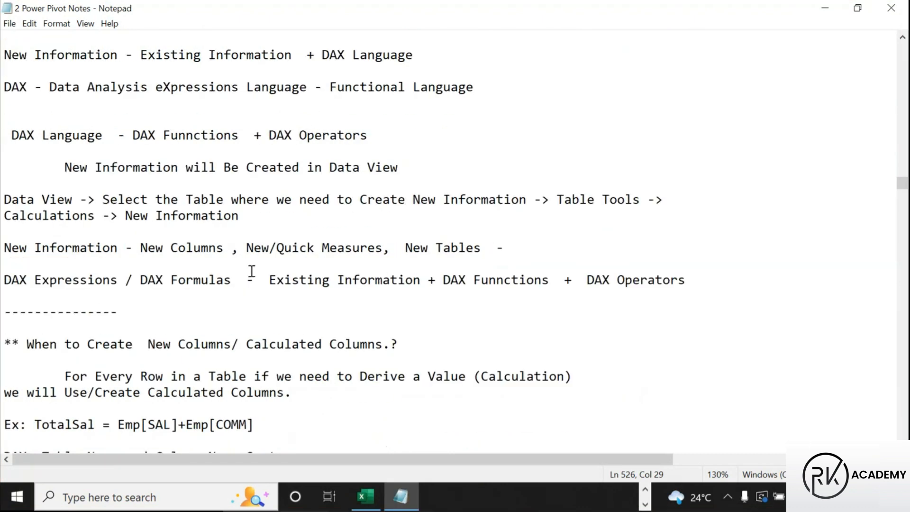
key(ctrl+2)
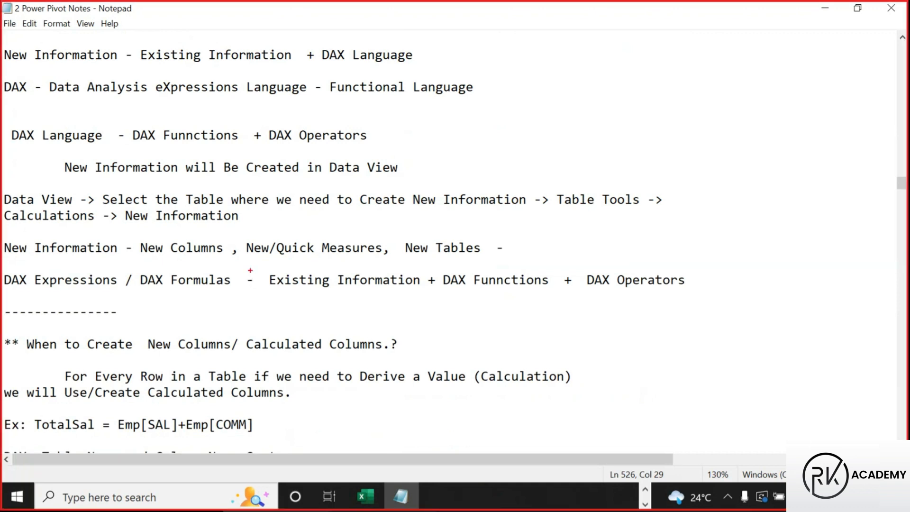
mouse_move(62, 152)
mouse_down()
mouse_move(142, 182)
mouse_move(238, 180)
mouse_up()
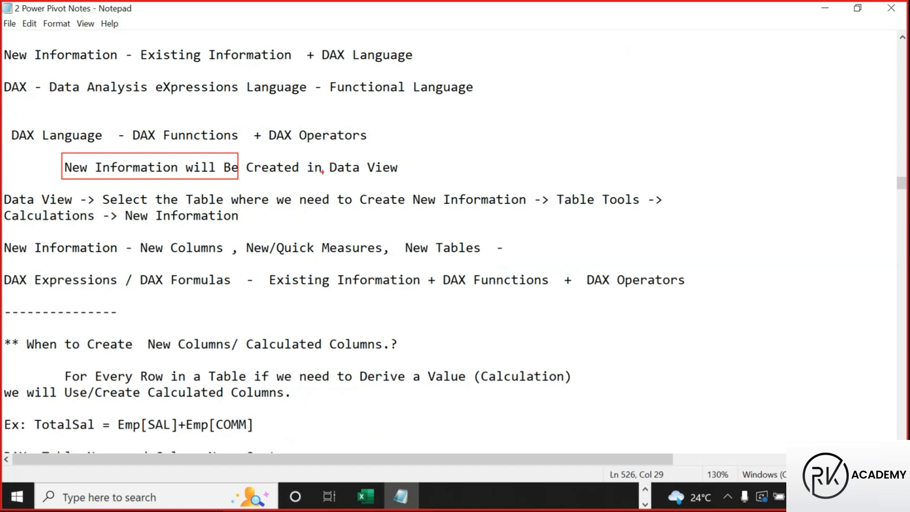
mouse_move(324, 157)
mouse_down()
mouse_move(417, 181)
mouse_move(406, 180)
mouse_up()
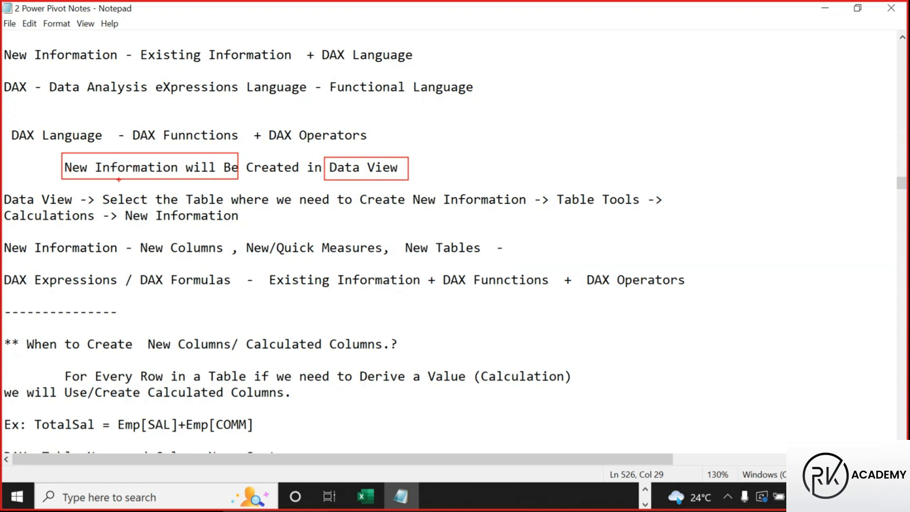
mouse_move(239, 156)
mouse_down()
mouse_move(263, 135)
mouse_move(399, 152)
mouse_up()
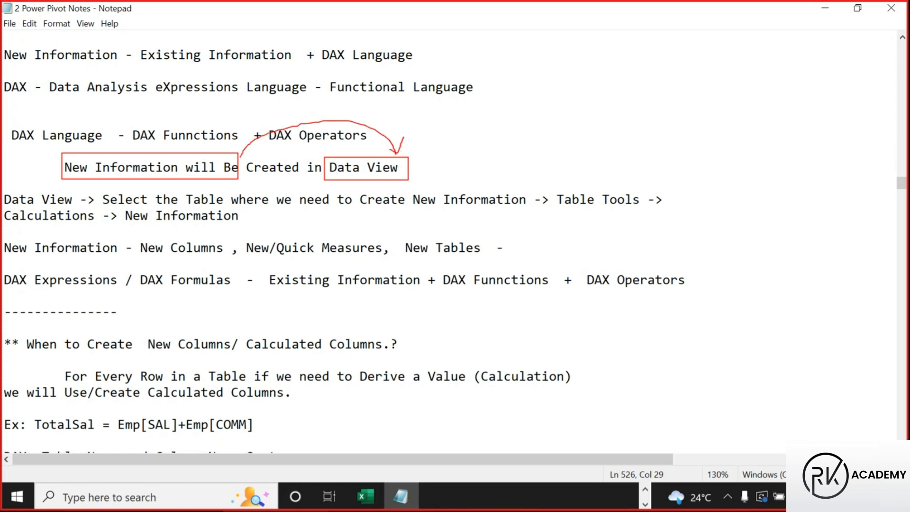
mouse_move(586, 79)
mouse_down()
mouse_move(586, 100)
mouse_move(608, 104)
mouse_move(624, 76)
mouse_move(627, 106)
mouse_move(686, 84)
mouse_move(680, 101)
mouse_move(715, 74)
mouse_move(738, 99)
mouse_move(746, 80)
mouse_up()
mouse_move(764, 84)
mouse_down()
mouse_move(761, 64)
mouse_move(777, 89)
mouse_move(783, 62)
mouse_move(787, 95)
mouse_up()
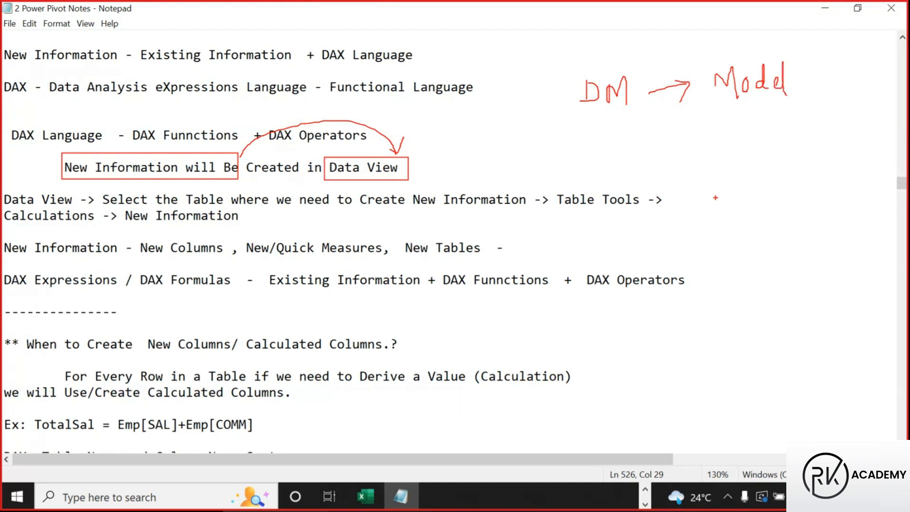
mouse_move(486, 31)
mouse_down()
mouse_move(507, 51)
mouse_move(513, 81)
mouse_move(496, 97)
mouse_move(511, 112)
mouse_up()
drag(512, 34, 531, 11)
drag(486, 53, 515, 116)
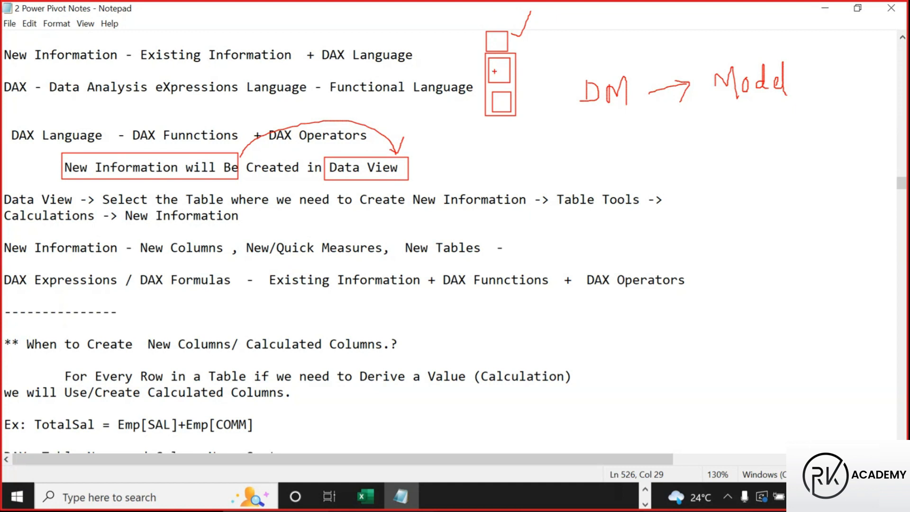
mouse_move(487, 71)
mouse_down()
mouse_move(460, 78)
mouse_move(399, 142)
mouse_move(417, 136)
mouse_up()
drag(61, 150, 241, 181)
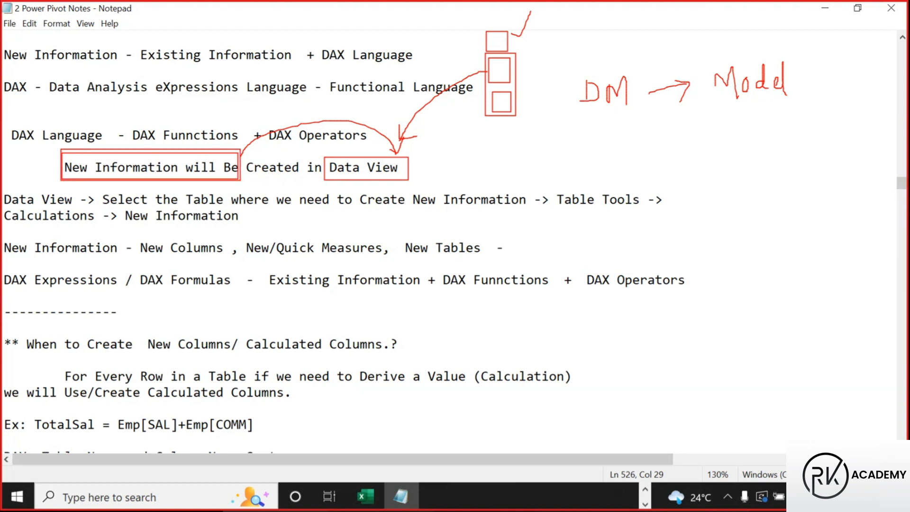
mouse_move(509, 108)
mouse_down()
mouse_move(666, 100)
mouse_move(653, 140)
mouse_up()
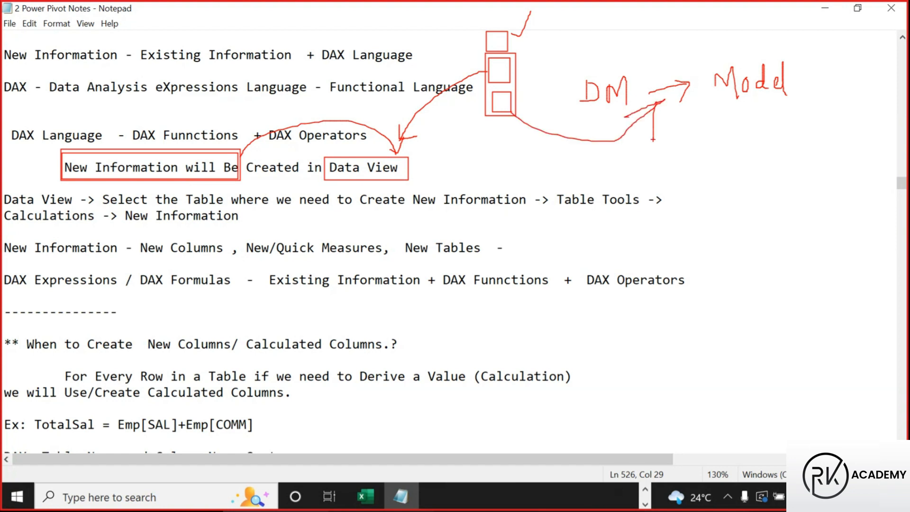
mouse_move(650, 84)
mouse_down()
mouse_move(620, 58)
mouse_move(603, 61)
mouse_move(638, 108)
mouse_up()
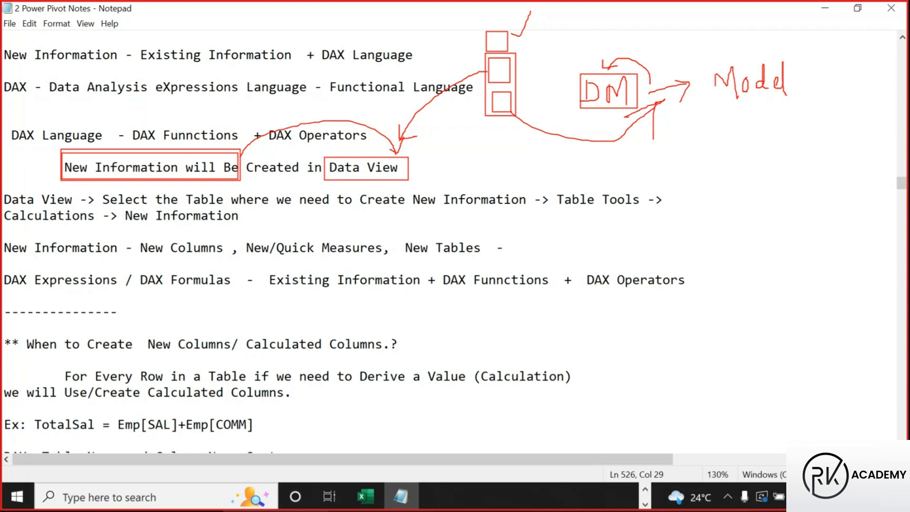
key(Escape)
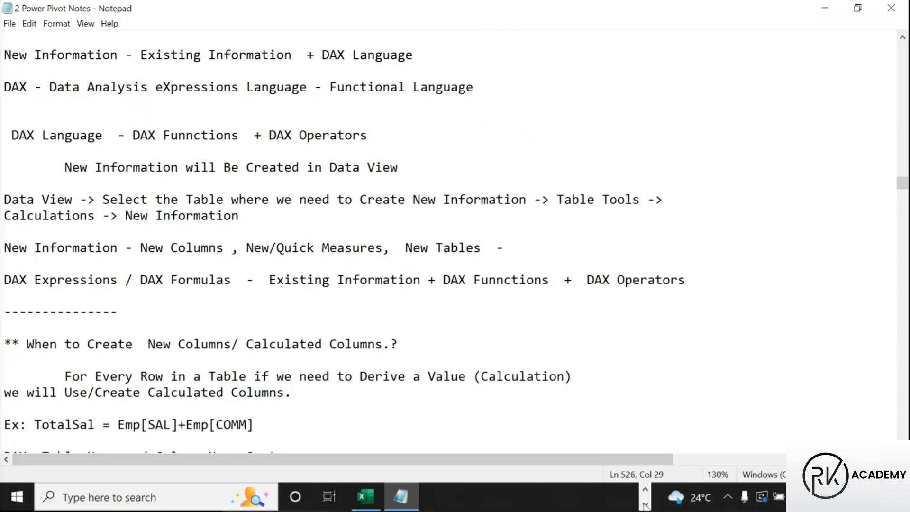
click(645, 504)
Launch Power BI Desktop and outline the Report, Table and Model view icons in red
click(481, 497)
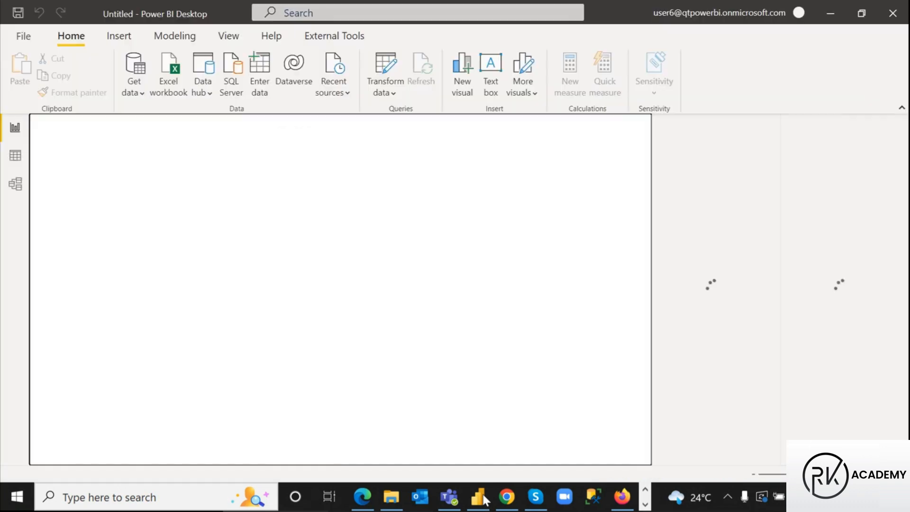
drag(2, 144, 27, 200)
drag(2, 118, 27, 137)
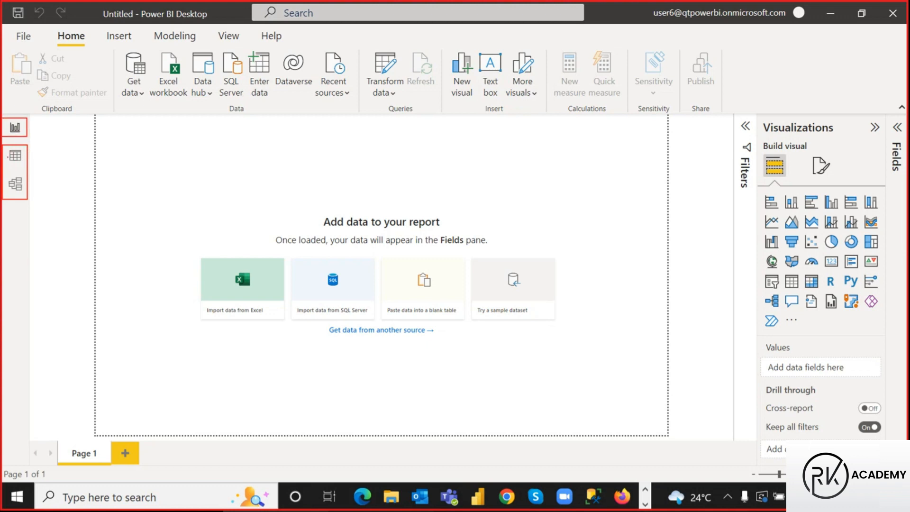
drag(27, 126, 40, 108)
Outline and number the Data and Model view icons, then clear the markup
mouse_move(4, 174)
mouse_down()
mouse_move(43, 189)
mouse_move(27, 196)
mouse_up()
mouse_move(3, 145)
mouse_down()
mouse_move(20, 145)
mouse_move(5, 166)
mouse_up()
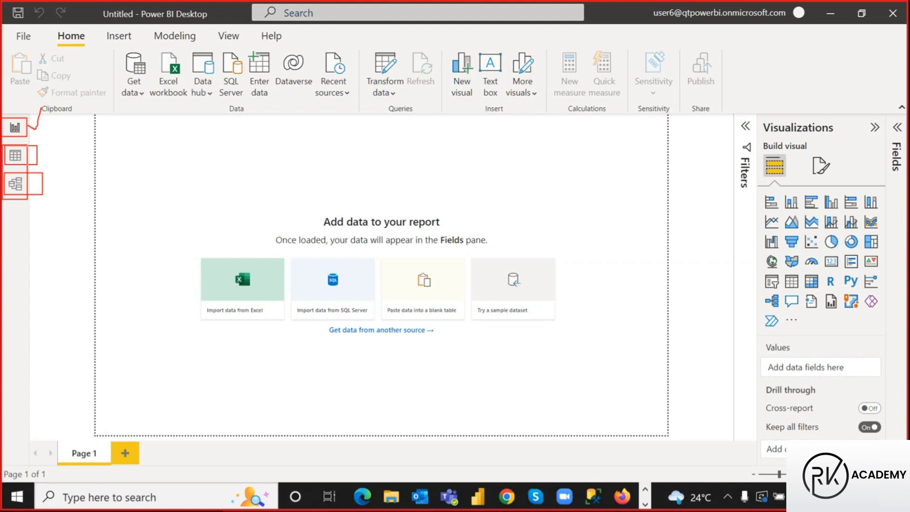
mouse_move(44, 151)
mouse_down()
mouse_move(48, 158)
mouse_move(64, 151)
mouse_up()
drag(52, 183, 53, 190)
mouse_move(60, 152)
mouse_down()
mouse_move(86, 159)
mouse_move(90, 143)
mouse_move(97, 160)
mouse_move(101, 151)
mouse_move(119, 156)
mouse_move(107, 156)
mouse_up()
key(Escape)
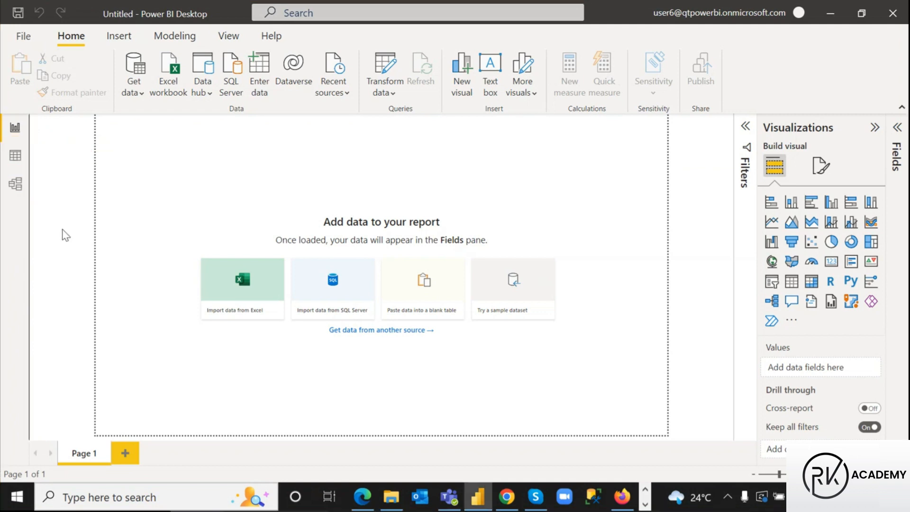
Visit the Data view, return to Report view, and switch back to Notepad
click(13, 163)
click(16, 128)
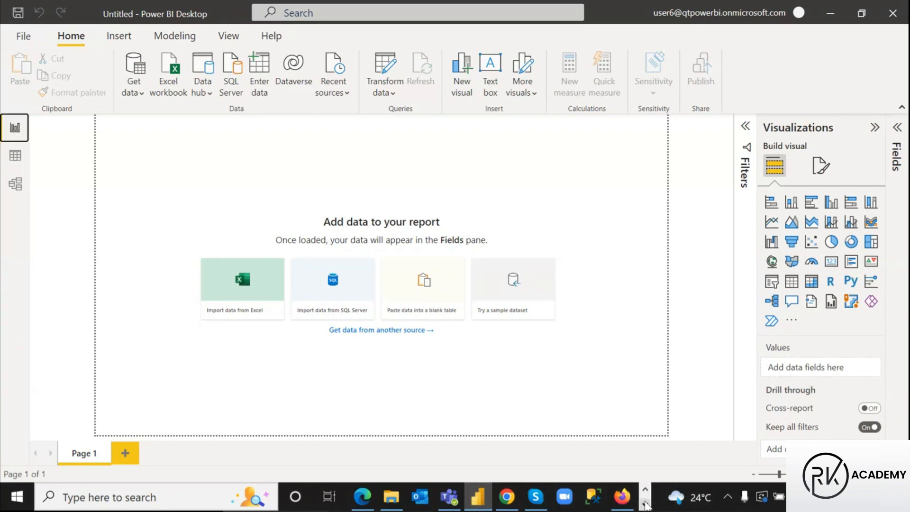
click(645, 504)
click(402, 495)
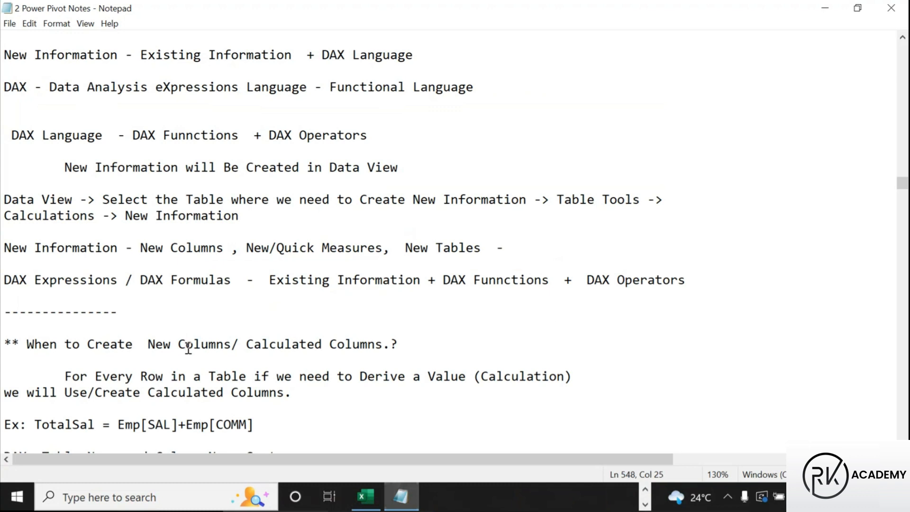
Box 'New Information will Be Created in Data View', Data View and 'Select the Table' in red
click(21, 296)
scroll(71, 313, down, 3)
scroll(69, 315, up, 2)
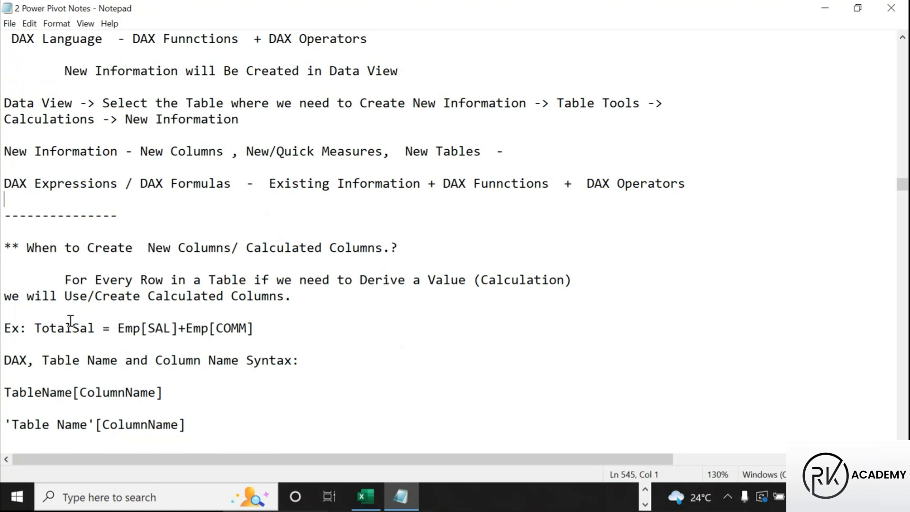
scroll(126, 295, up, 1)
scroll(126, 295, down, 2)
key(ctrl+2)
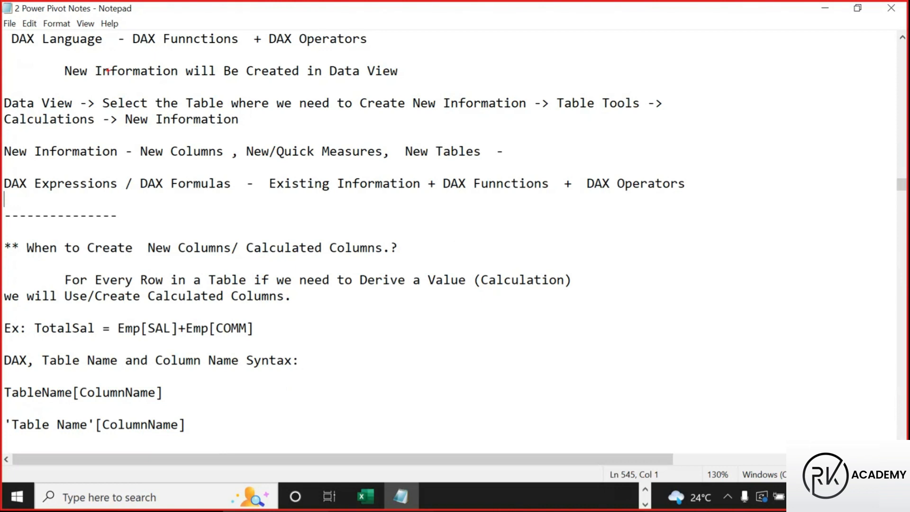
mouse_move(56, 60)
mouse_down()
mouse_move(346, 86)
mouse_move(407, 79)
mouse_up()
drag(328, 60, 401, 81)
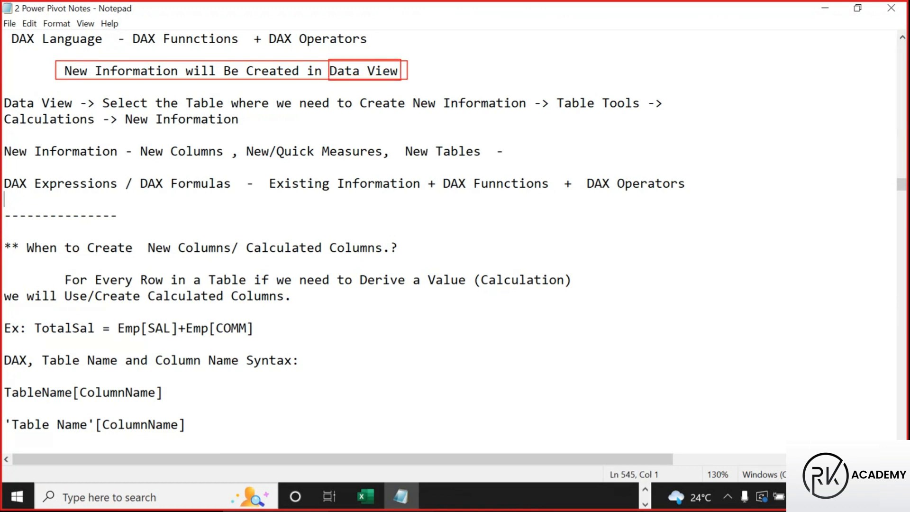
mouse_move(2, 92)
mouse_down()
mouse_move(84, 113)
mouse_move(76, 110)
mouse_up()
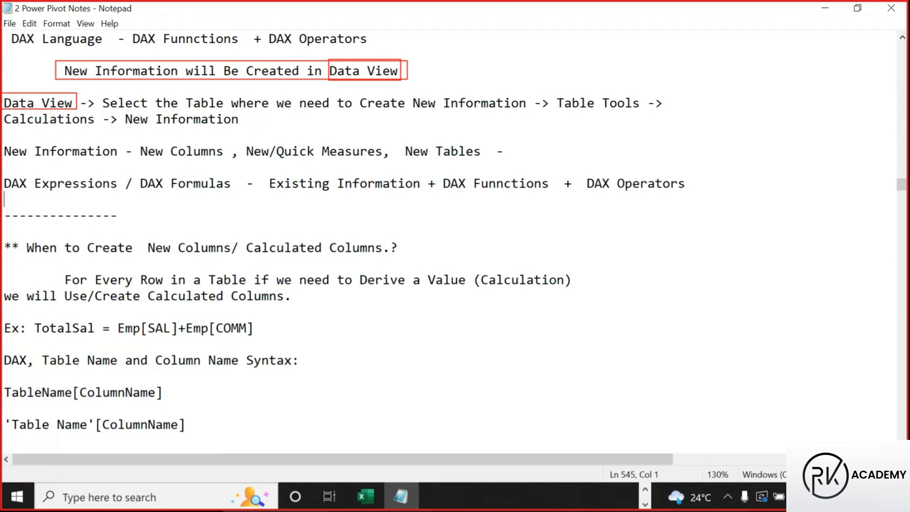
mouse_move(102, 93)
mouse_down()
mouse_move(197, 115)
mouse_move(225, 110)
mouse_up()
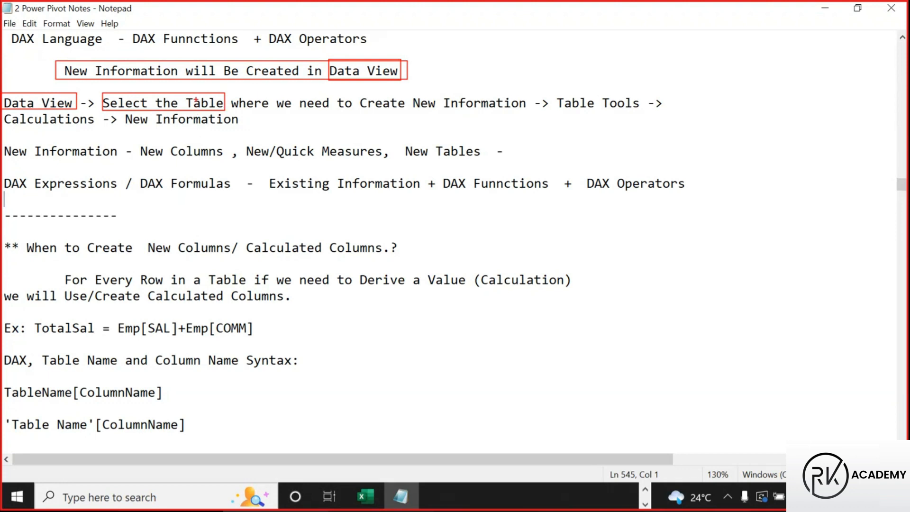
Tick Table, underline Create New Information and Calculations, box Table Tools, then clear the markup
drag(201, 94, 219, 83)
drag(263, 113, 513, 115)
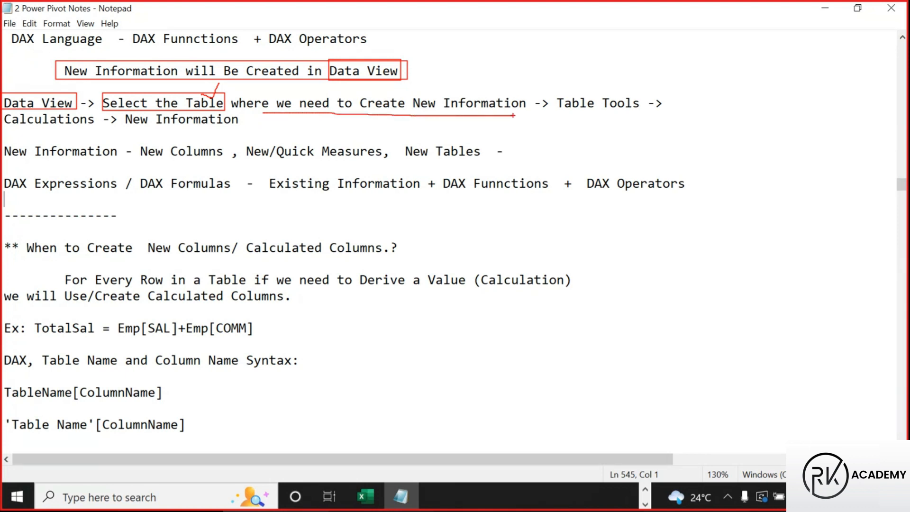
drag(276, 118, 469, 119)
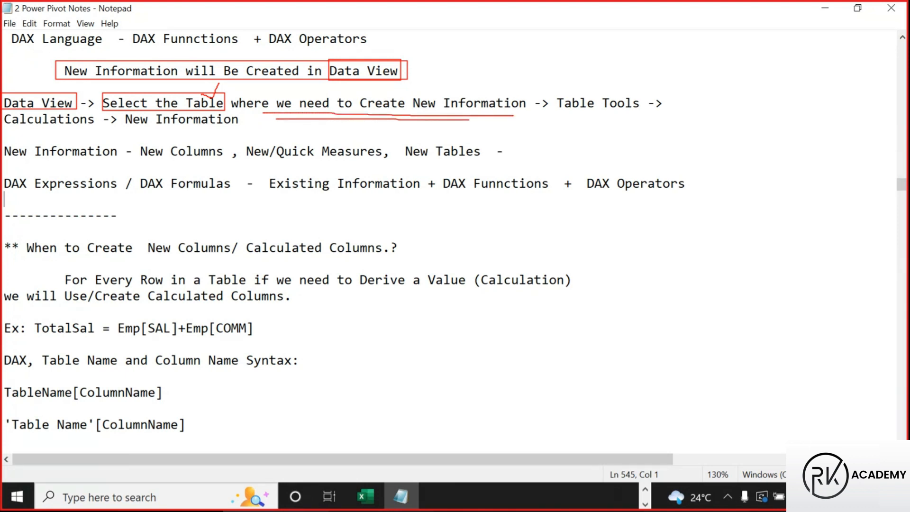
mouse_move(555, 91)
mouse_down()
mouse_move(640, 120)
mouse_move(642, 113)
mouse_up()
drag(5, 128, 88, 129)
drag(17, 127, 65, 129)
mouse_move(121, 112)
mouse_down()
mouse_move(188, 131)
mouse_move(240, 110)
mouse_move(122, 111)
mouse_up()
drag(8, 130, 95, 130)
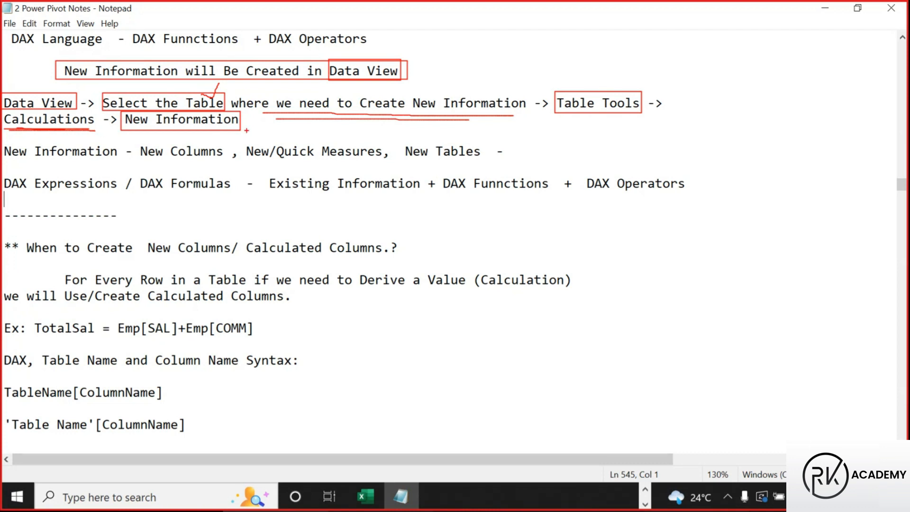
key(Escape)
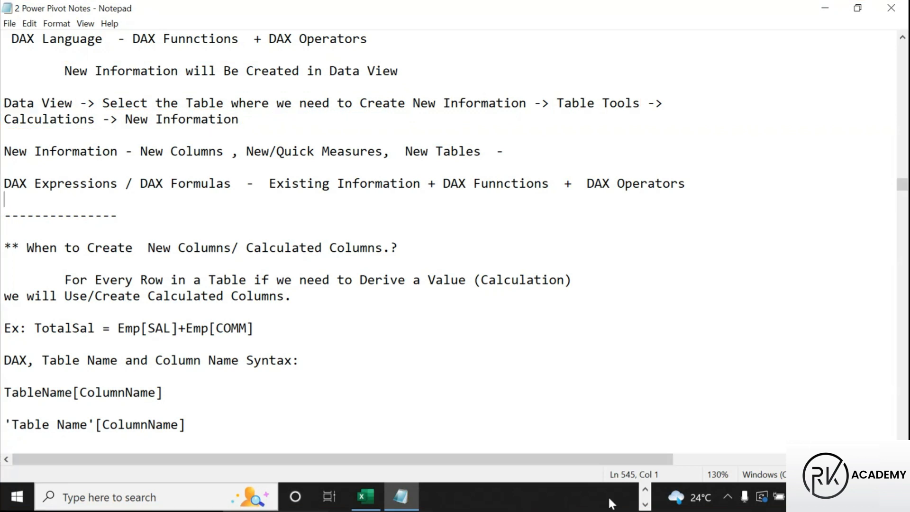
Bring Power BI Desktop back to the front and open Home > Recent sources
click(645, 504)
click(646, 490)
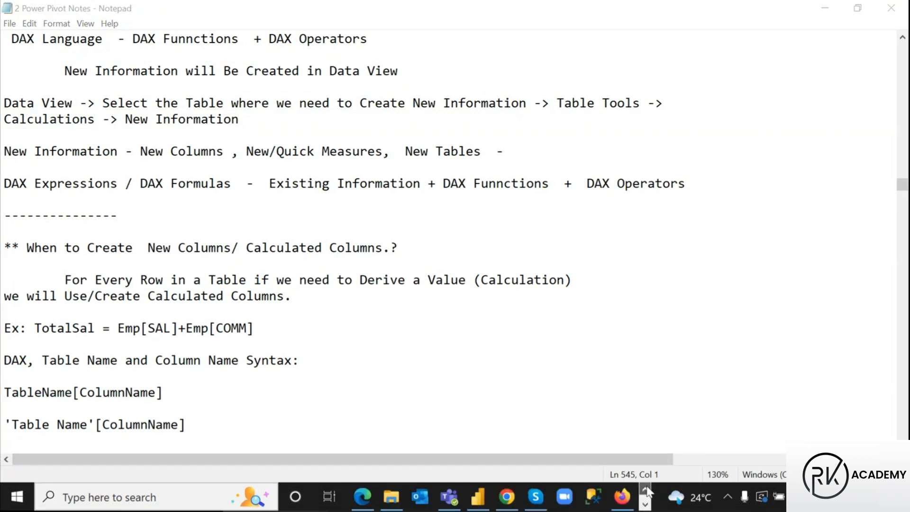
click(486, 501)
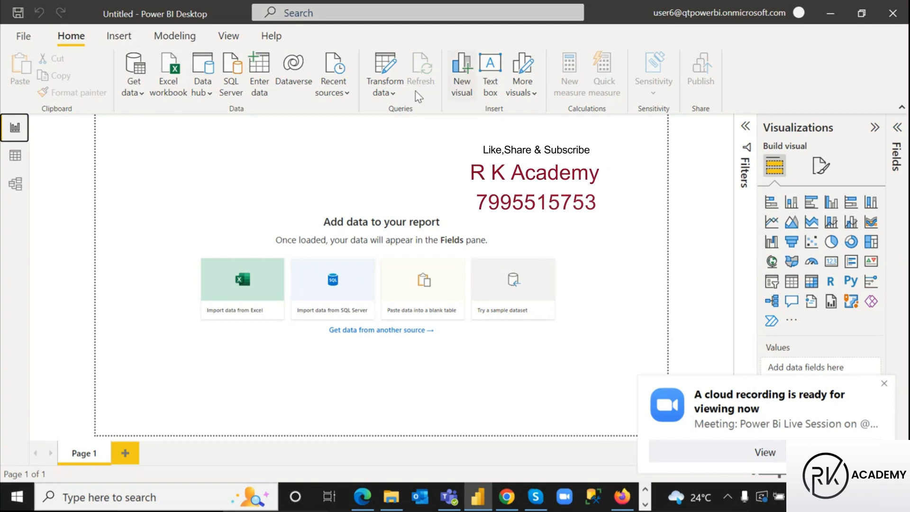
click(328, 69)
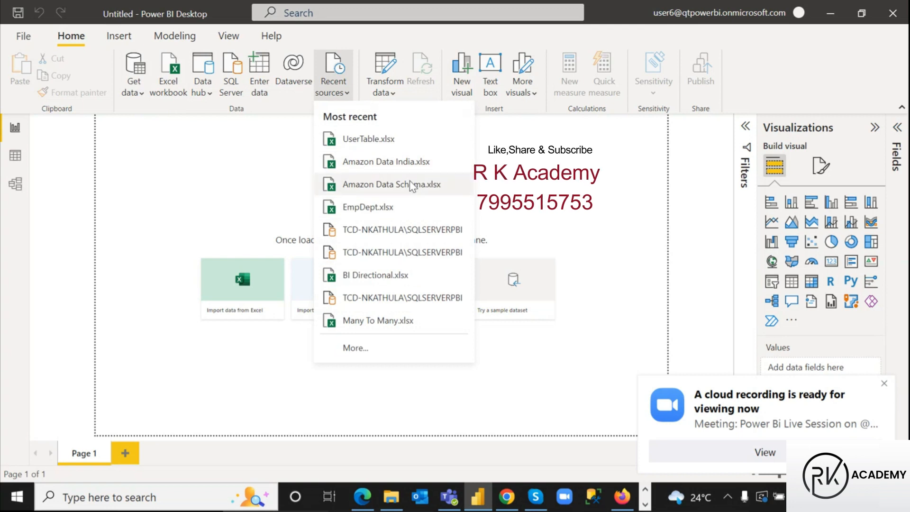
Connect to Amazon Data India.xlsx, tick the Orders sheet and load it
click(399, 163)
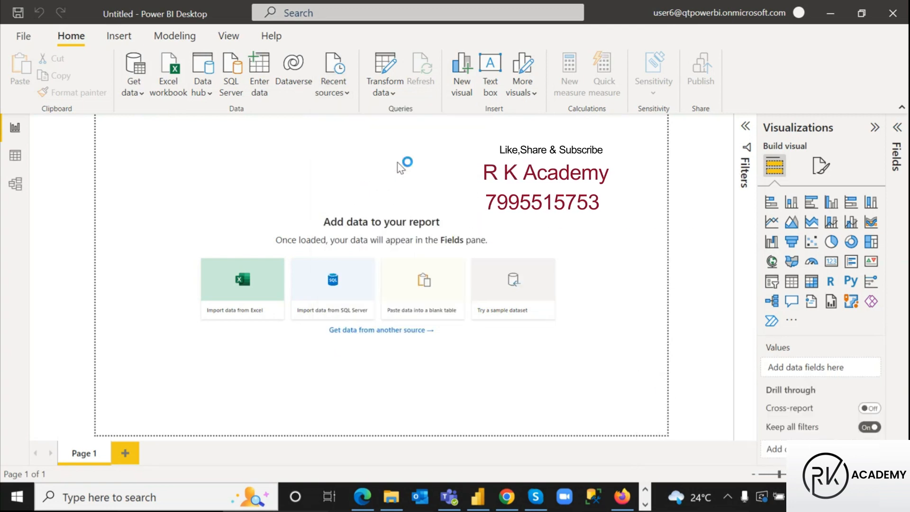
click(185, 118)
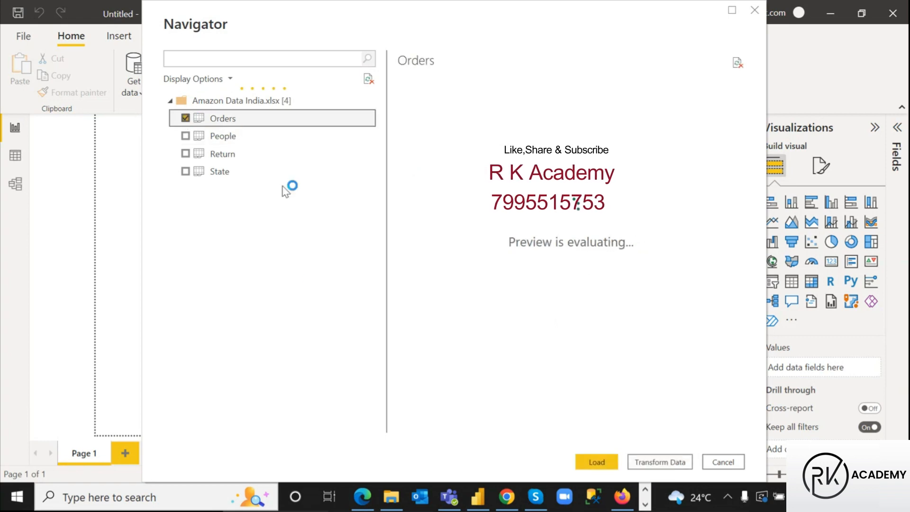
click(595, 462)
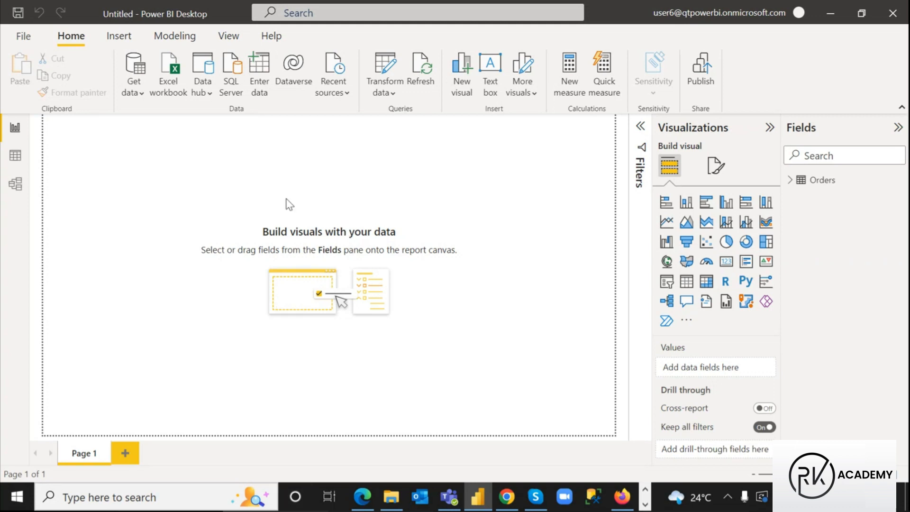
Choose EmpDept.xlsx from the Recent sources list
click(334, 64)
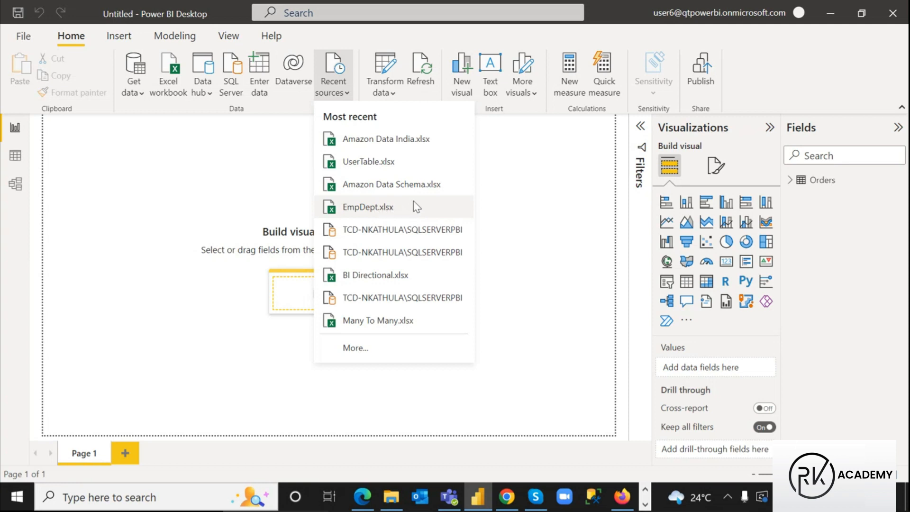
click(386, 207)
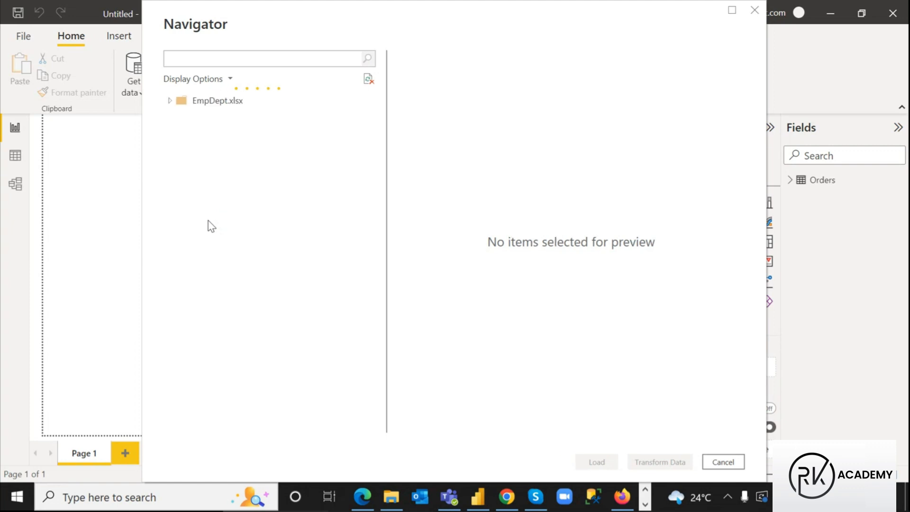
Tick the Emp sheet in the Navigator and load it
click(186, 189)
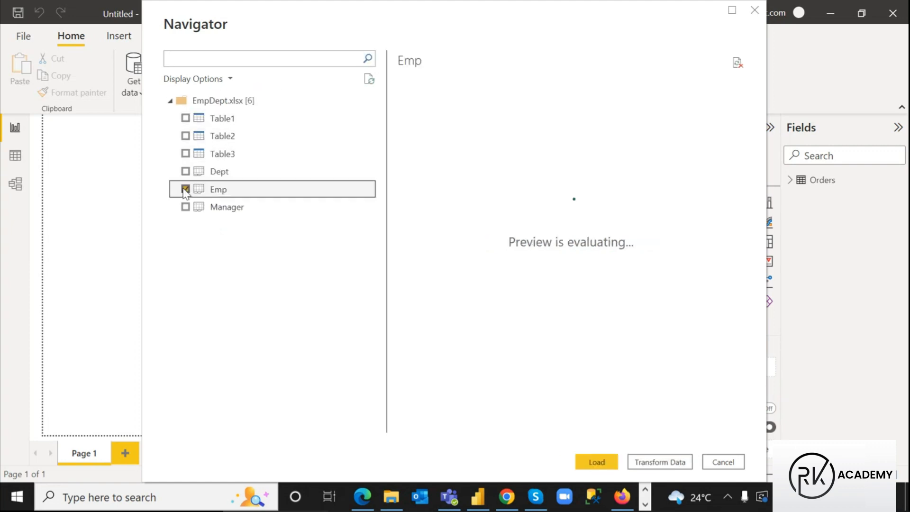
click(598, 461)
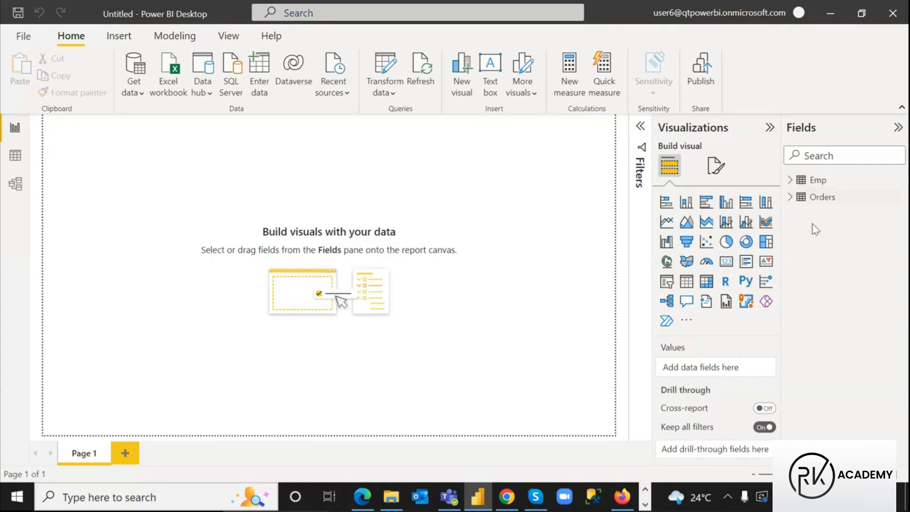
Switch to Data view and select the Orders table to see its rows
mouse_move(809, 189)
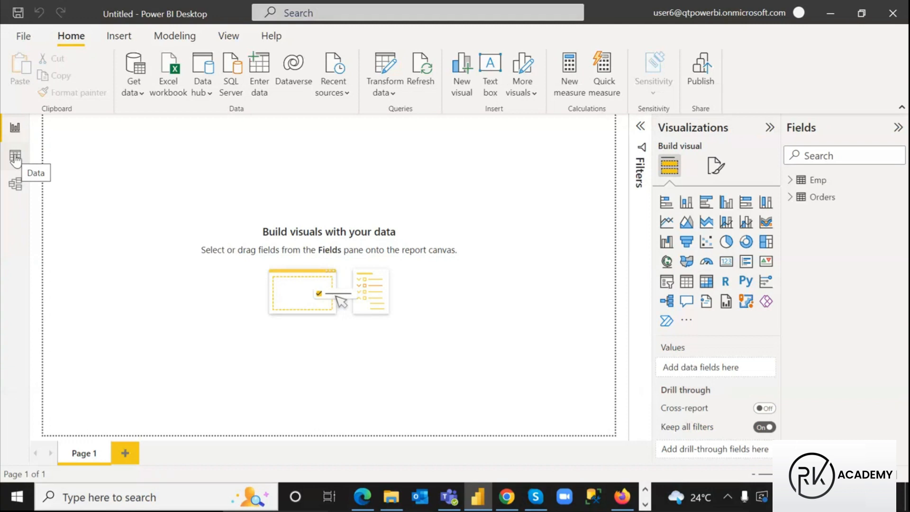
click(15, 157)
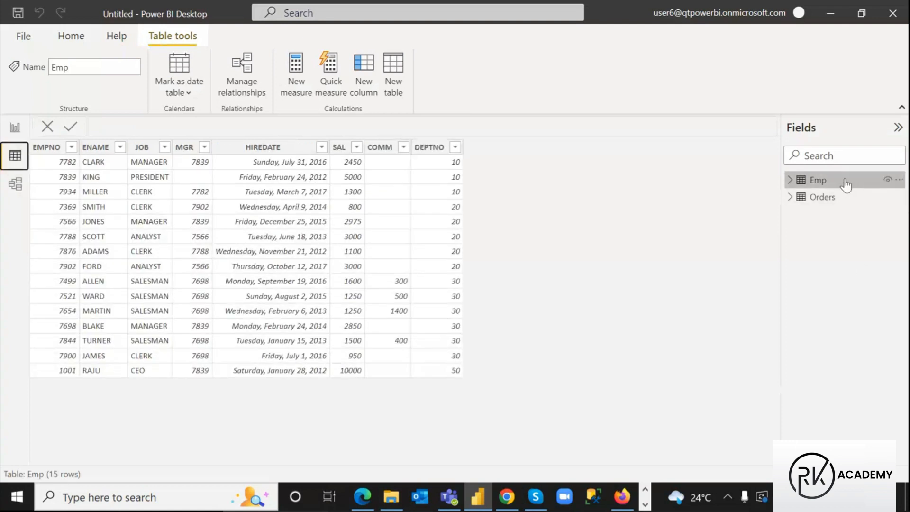
click(822, 197)
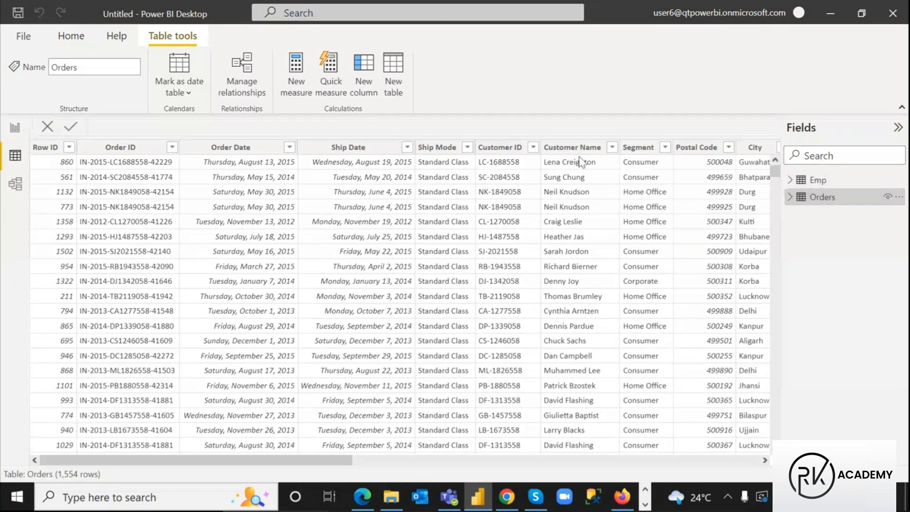
Mark the Table tools, Data view icon and New measure/column/table commands in red
mouse_move(826, 200)
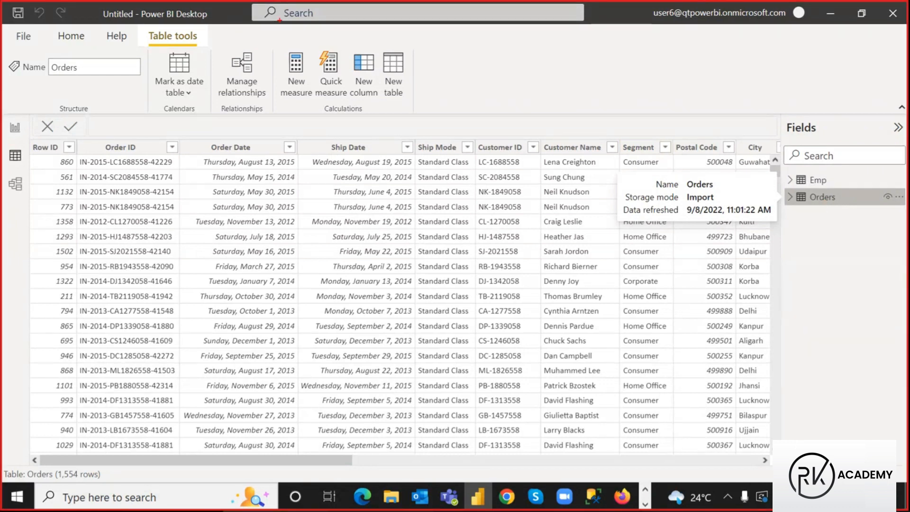
drag(145, 26, 204, 46)
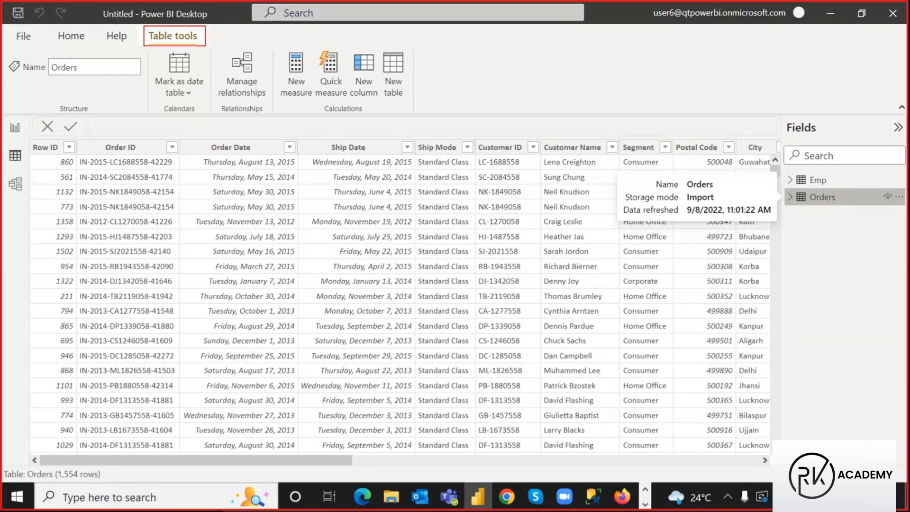
drag(5, 145, 27, 165)
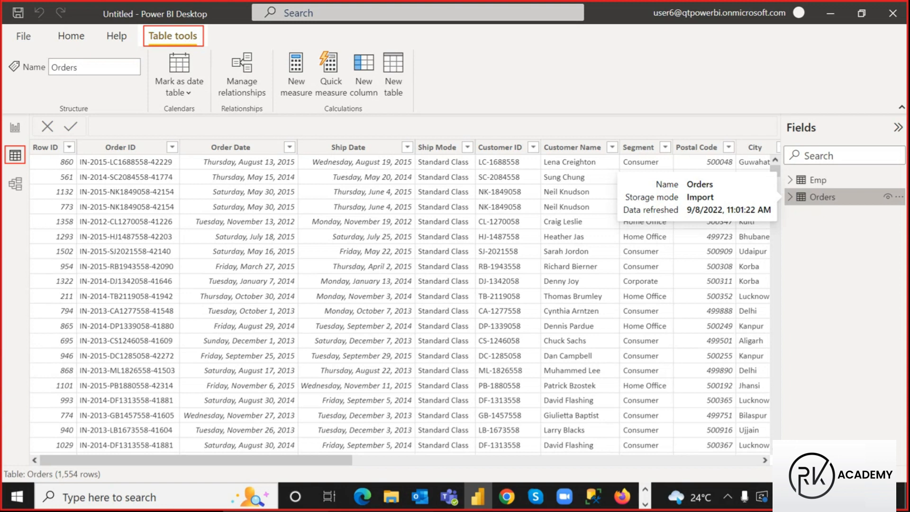
drag(318, 102, 365, 114)
mouse_move(275, 46)
mouse_down()
mouse_move(302, 63)
mouse_move(416, 90)
mouse_move(409, 100)
mouse_up()
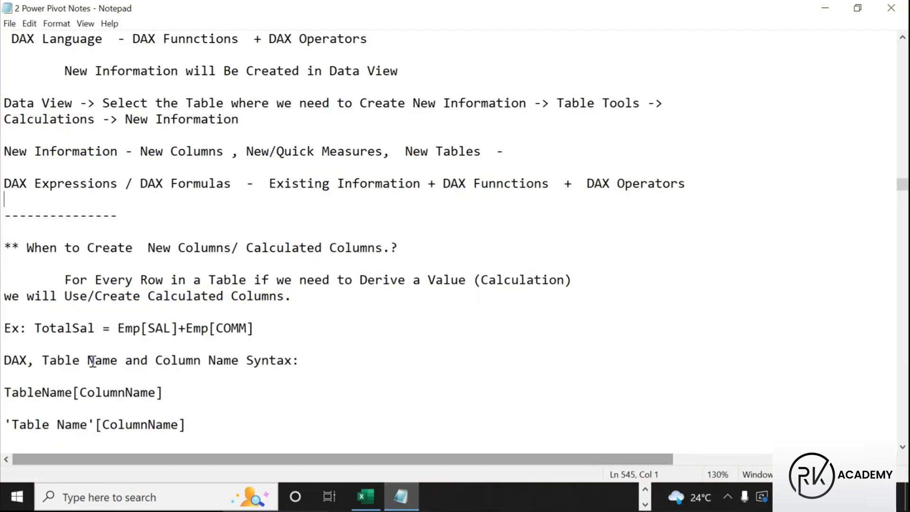
Box Data View, Table Tools and New Information, underline Calculations, then clear the markup
drag(4, 153, 117, 155)
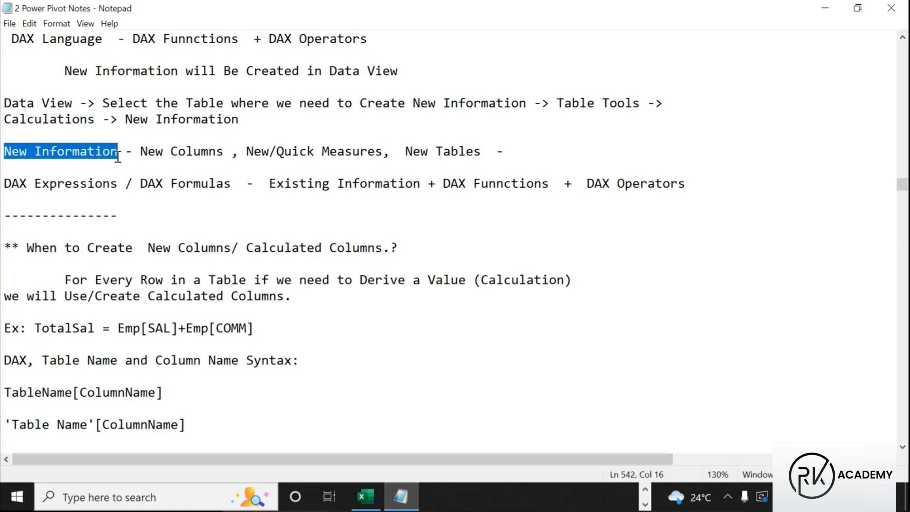
click(2, 119)
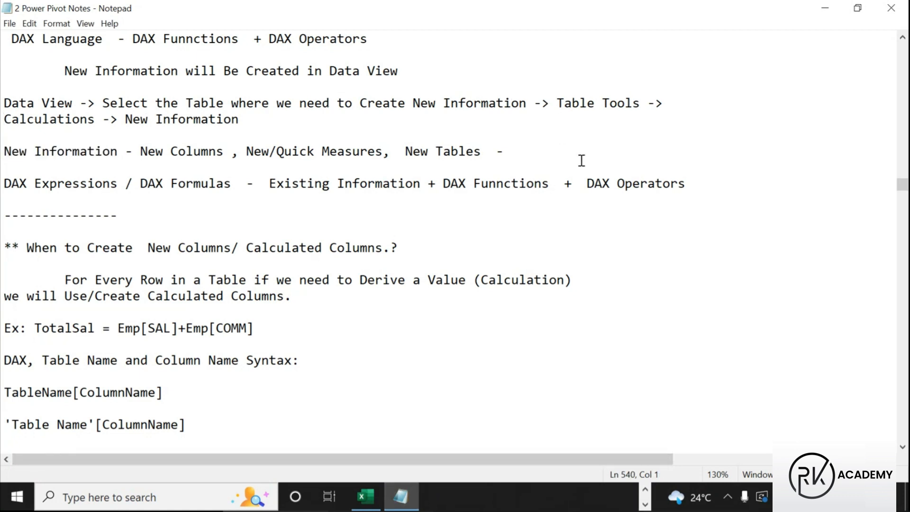
key(ctrl+2)
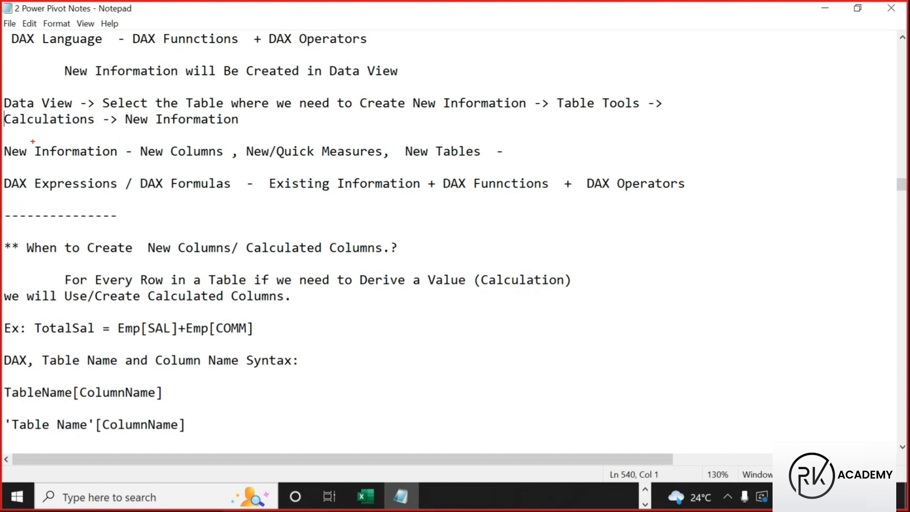
mouse_move(3, 91)
mouse_down()
mouse_move(54, 116)
mouse_move(72, 109)
mouse_up()
drag(225, 109, 427, 109)
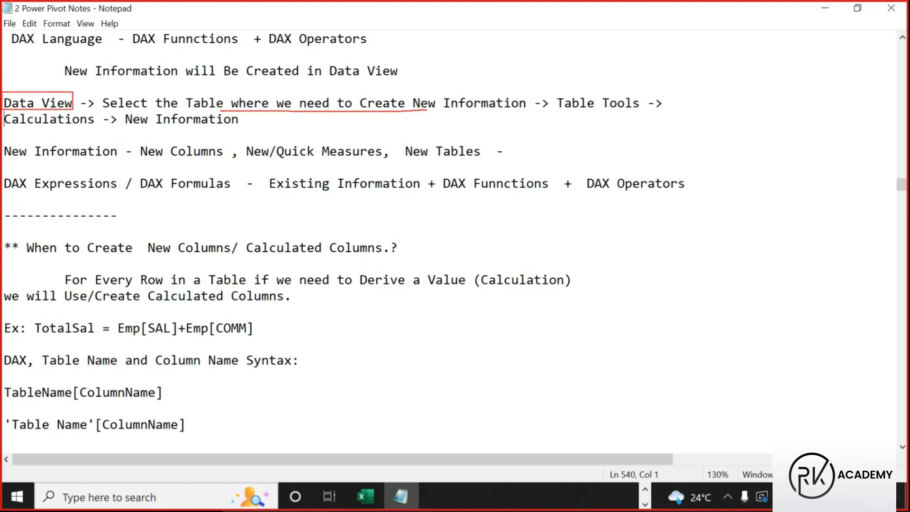
drag(555, 91, 645, 111)
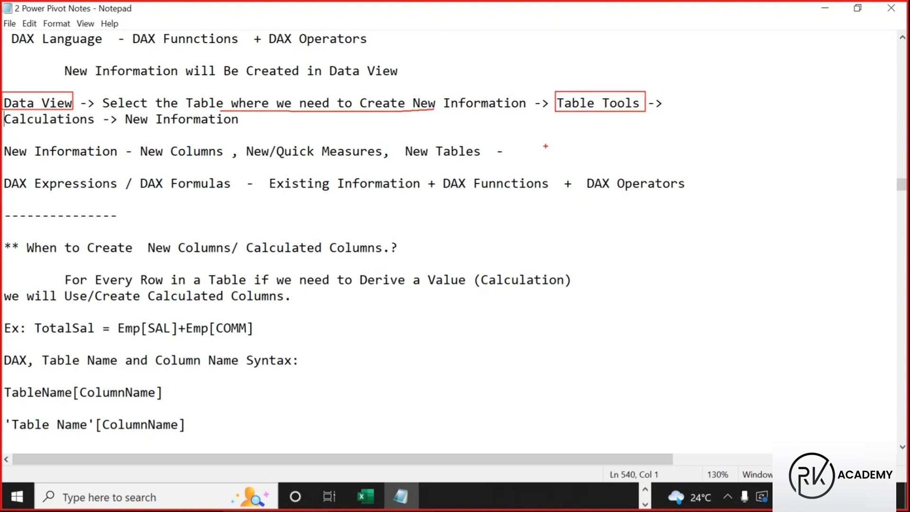
drag(5, 127, 113, 128)
mouse_move(118, 129)
mouse_down()
mouse_move(123, 144)
mouse_move(154, 139)
mouse_move(161, 122)
mouse_move(168, 135)
mouse_up()
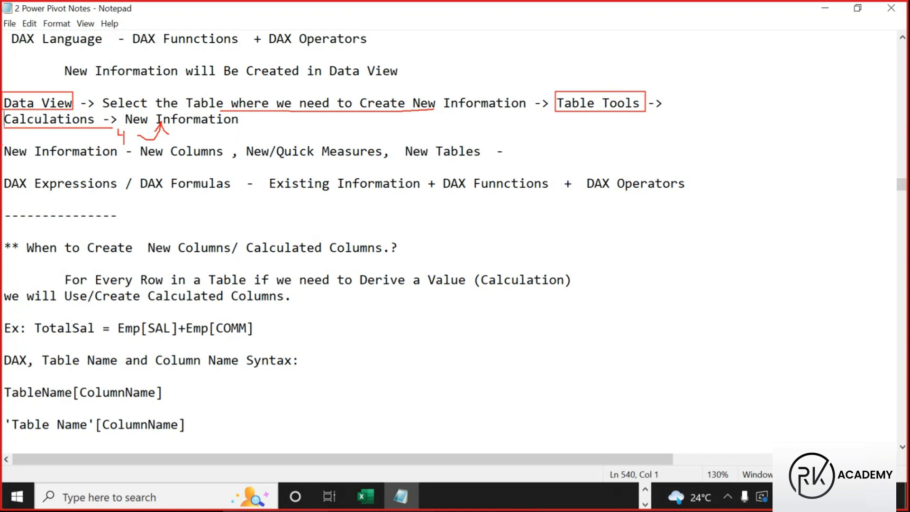
mouse_move(2, 140)
mouse_down()
mouse_move(118, 161)
mouse_move(507, 167)
mouse_up()
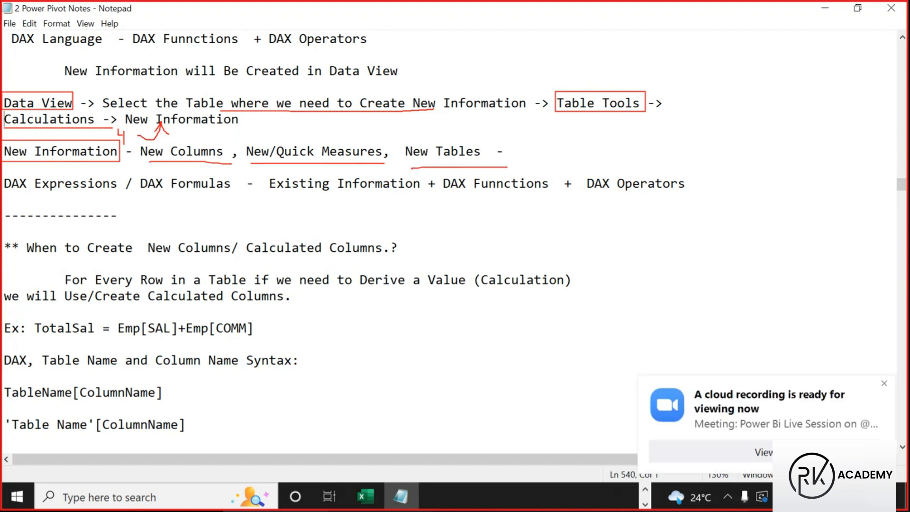
key(Escape)
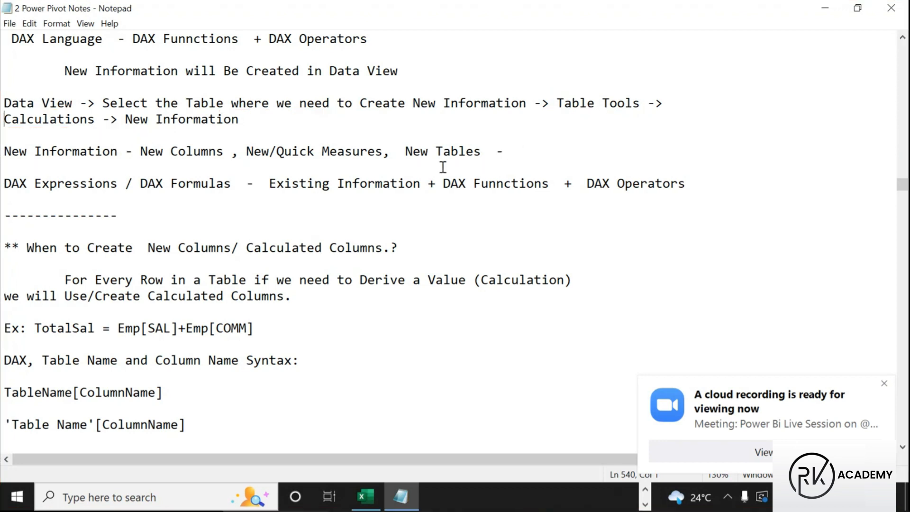
Replace the slash between New and Quick with 'Measures' followed by a comma
drag(322, 151, 382, 152)
key(ctrl+c)
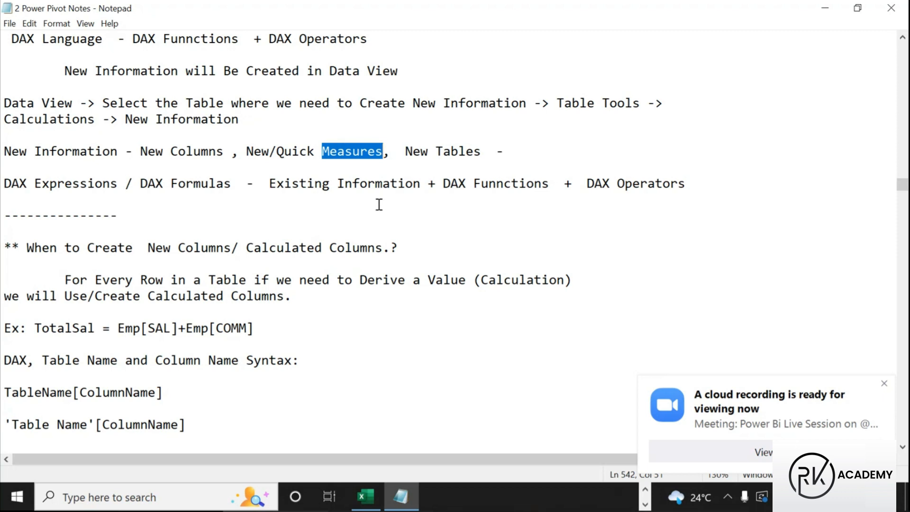
drag(277, 153, 270, 153)
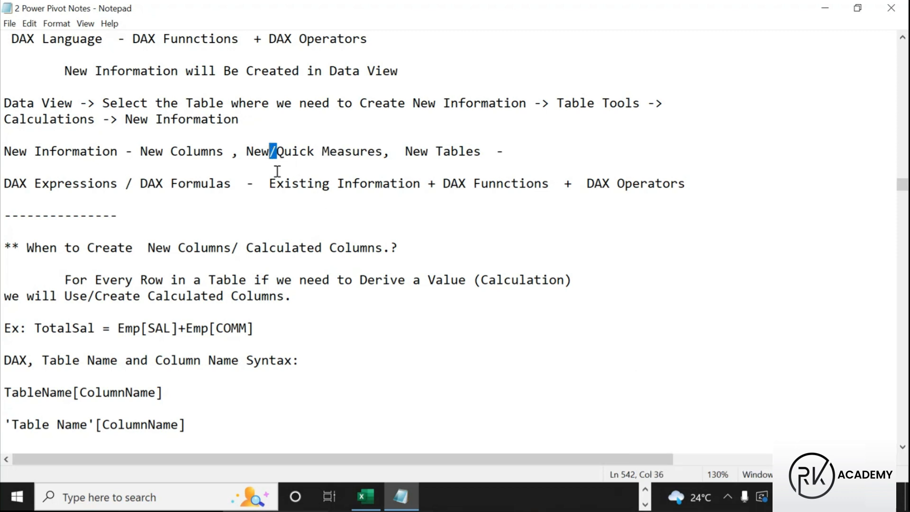
key(ctrl+v)
text(,)
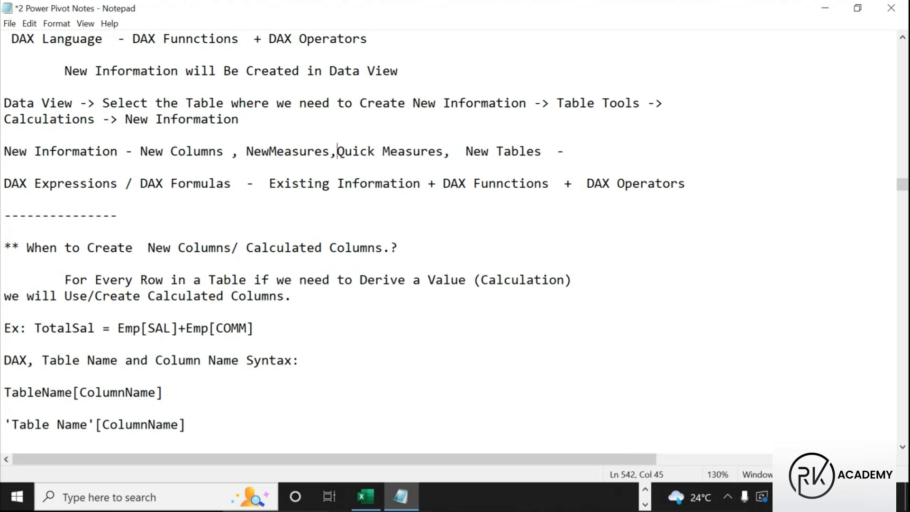
click(269, 152)
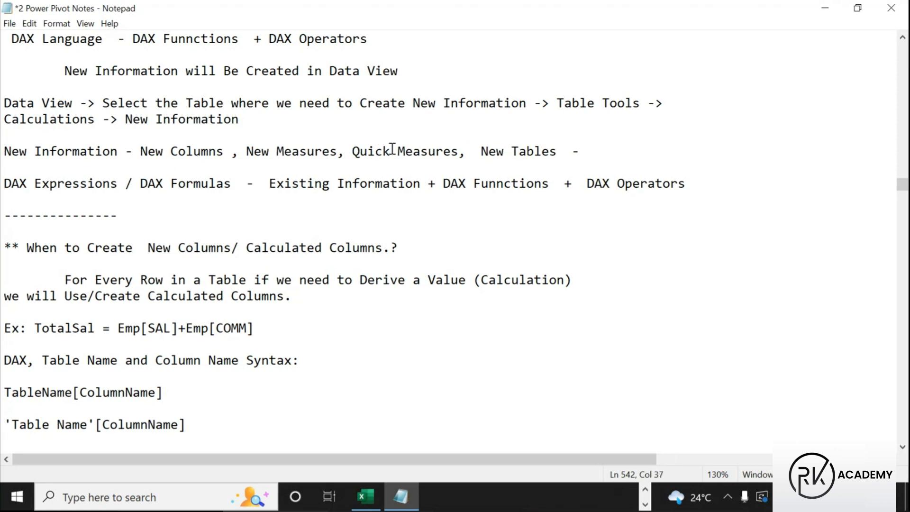
Replace the trailing dash after 'New Tables' with a period and save the notes
click(554, 152)
drag(550, 152, 604, 152)
click(579, 151)
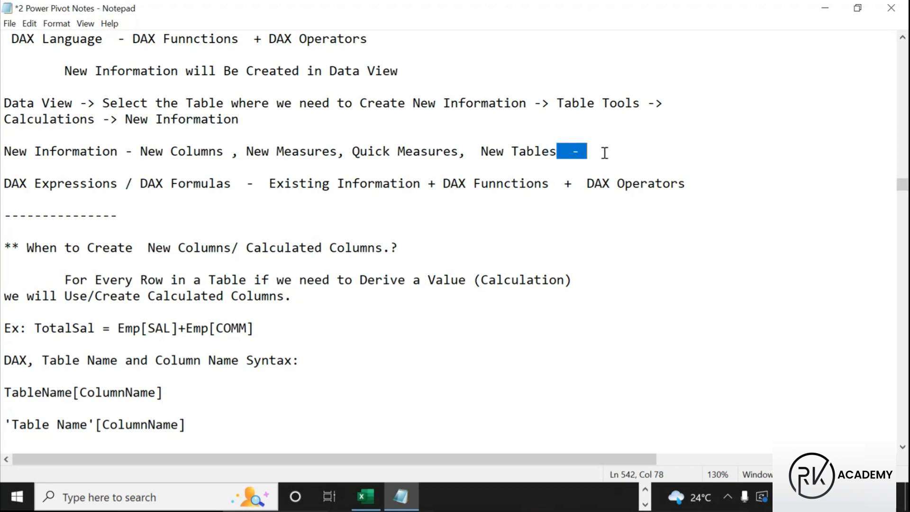
key(BackSpace)
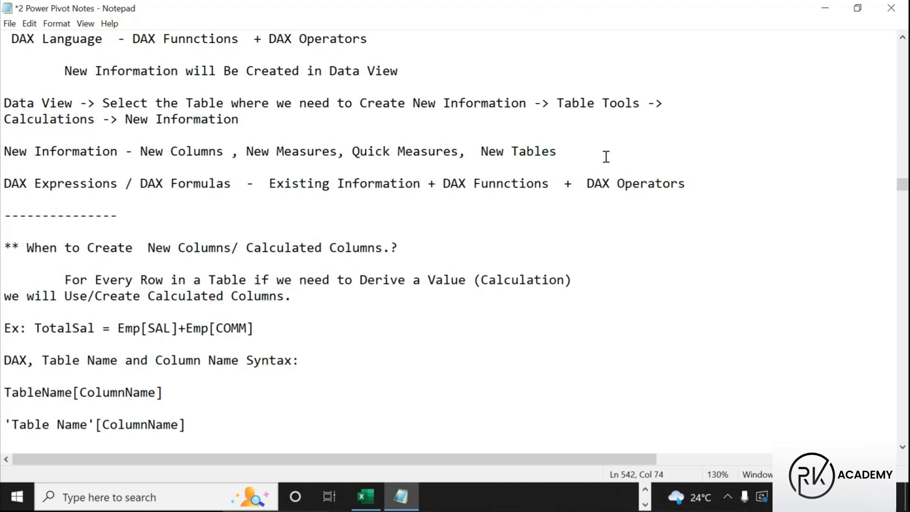
text(.)
key(ctrl+s)
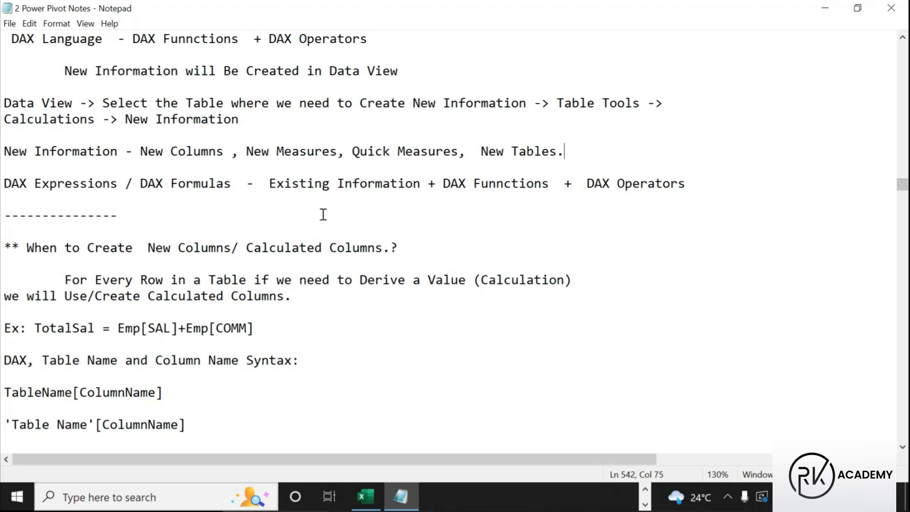
drag(5, 184, 238, 189)
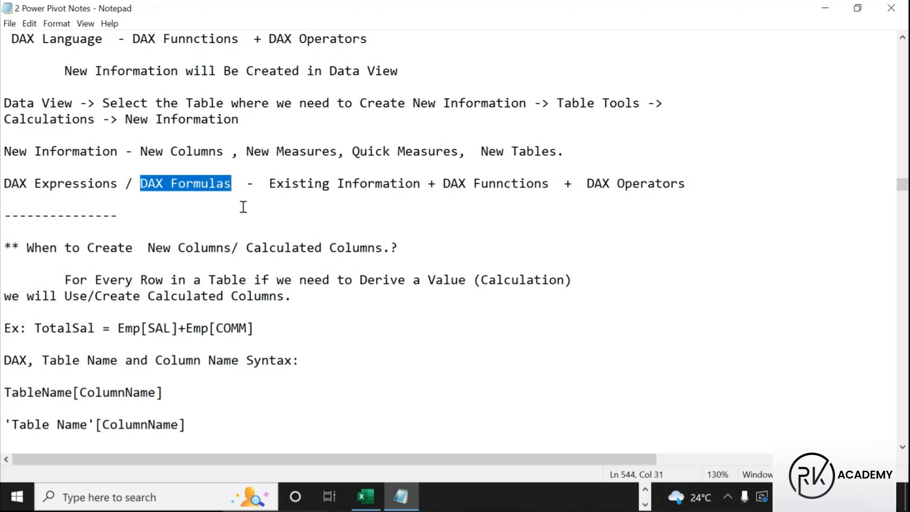
Underline, box and tick the Existing Information + DAX Functions + DAX Operators formula in red
key(ctrl+2)
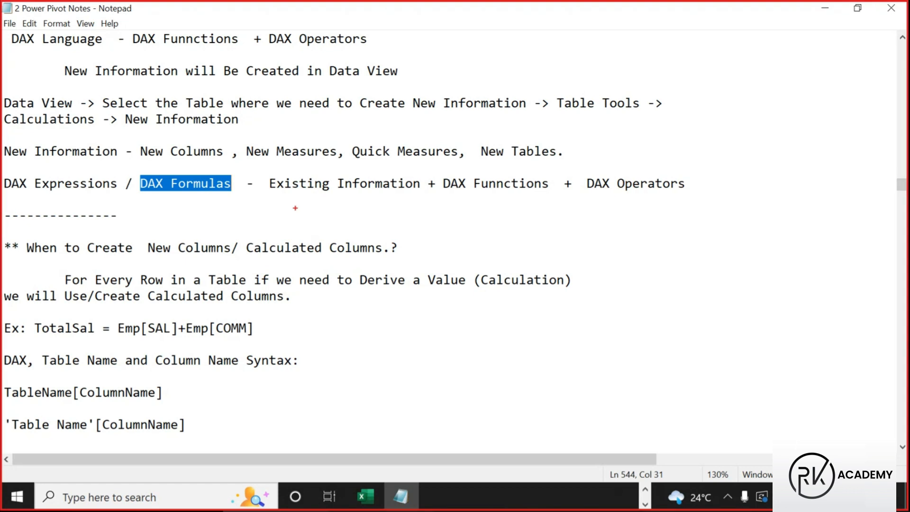
drag(301, 196, 408, 197)
drag(446, 198, 546, 199)
drag(604, 205, 707, 203)
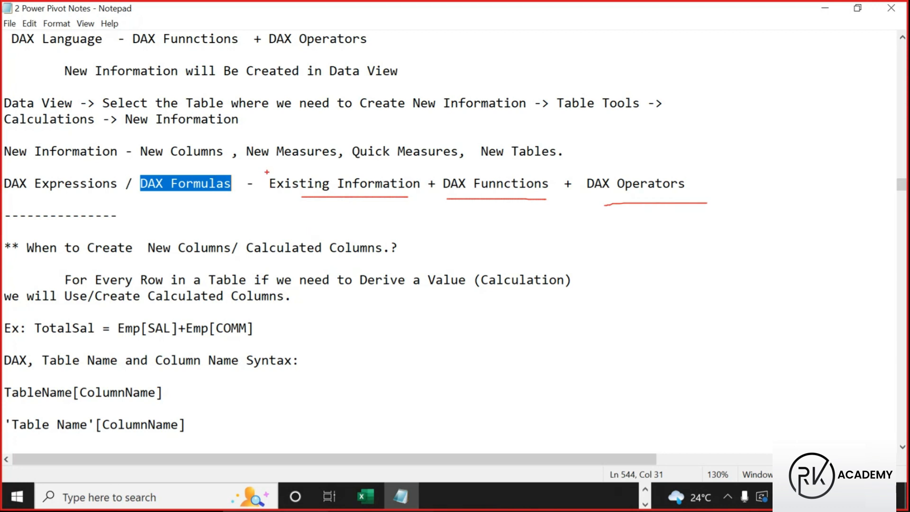
mouse_move(263, 169)
mouse_down()
mouse_move(437, 194)
mouse_move(701, 194)
mouse_move(693, 194)
mouse_up()
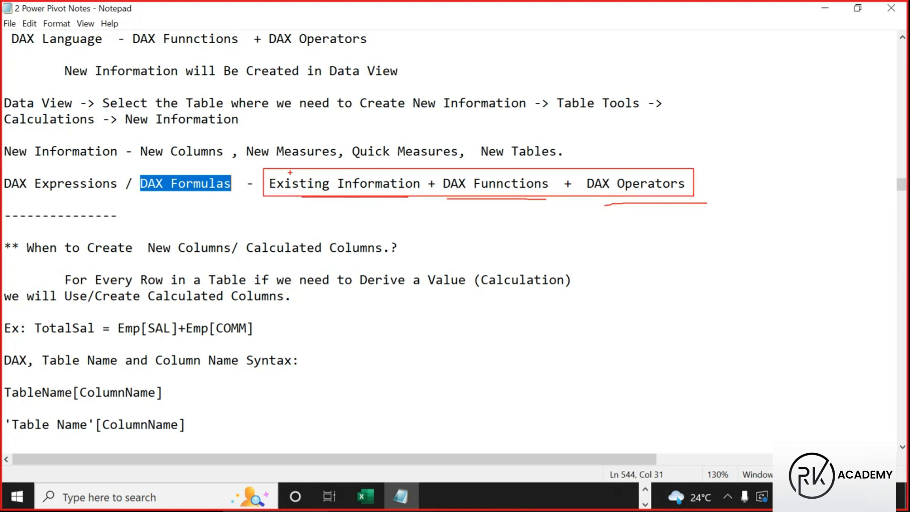
drag(312, 205, 340, 186)
mouse_move(507, 204)
mouse_down()
mouse_move(521, 210)
mouse_move(526, 197)
mouse_up()
mouse_move(648, 208)
mouse_down()
mouse_move(656, 212)
mouse_move(667, 193)
mouse_up()
Box and tick New Columns, New Tables, Quick Measures and the When to Create New Columns heading, then clear the marks
mouse_move(132, 142)
mouse_down()
mouse_move(216, 162)
mouse_move(341, 159)
mouse_up()
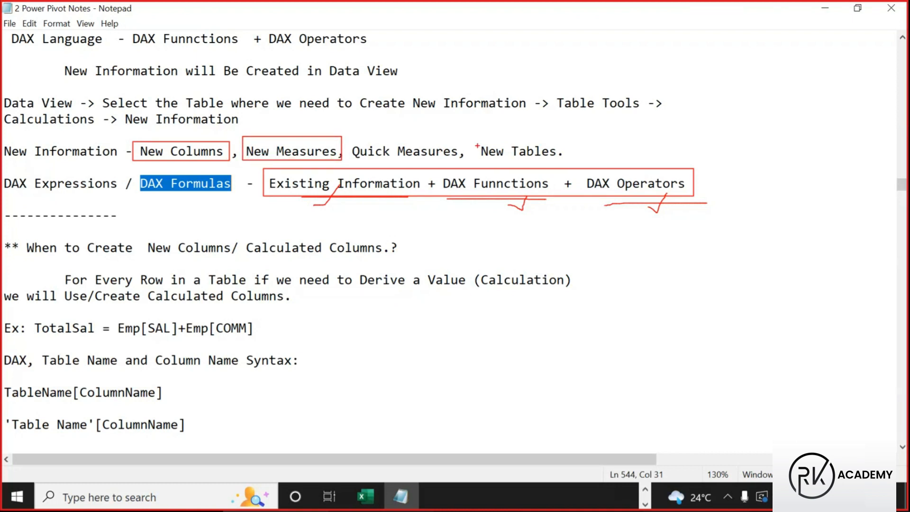
drag(476, 139, 558, 164)
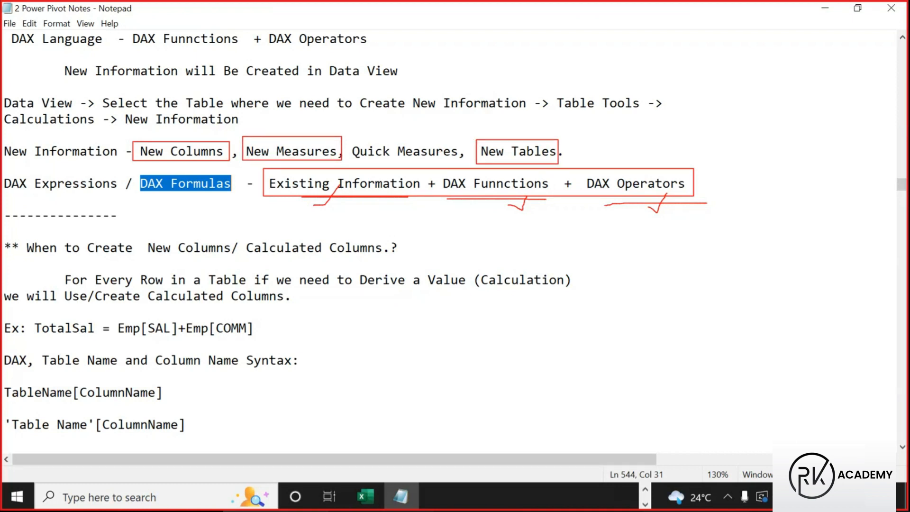
drag(402, 141, 416, 119)
mouse_move(2, 235)
mouse_down()
mouse_move(20, 248)
mouse_move(420, 263)
mouse_up()
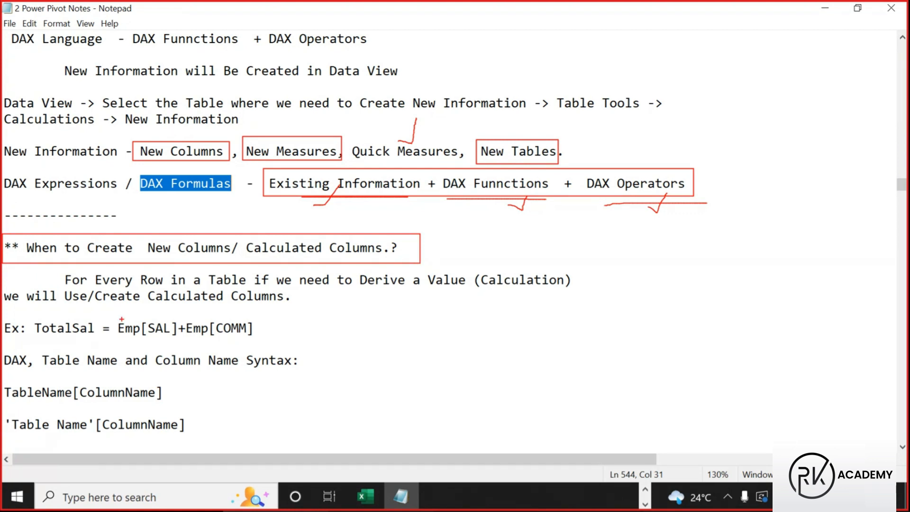
mouse_move(158, 260)
mouse_down()
mouse_move(171, 256)
mouse_move(173, 239)
mouse_up()
drag(265, 260, 291, 227)
drag(174, 161, 196, 131)
key(Escape)
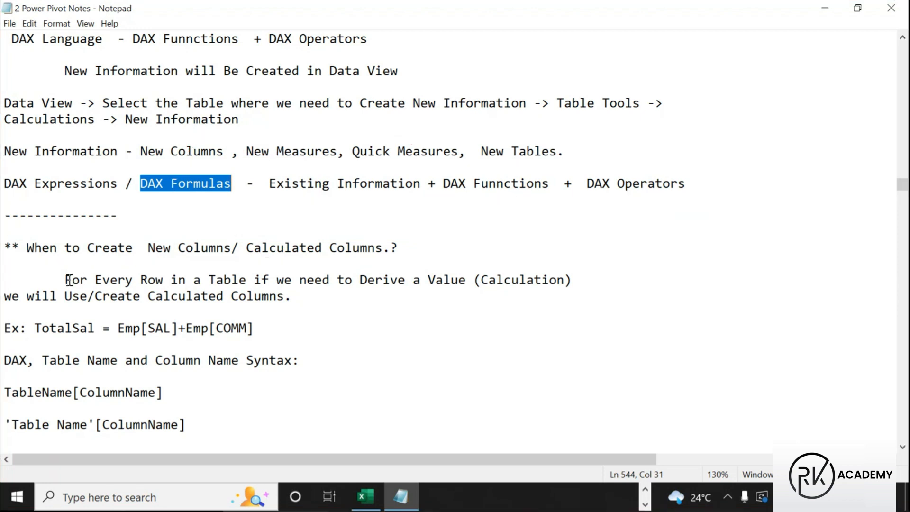
Highlight 'For Every Row in a Table', 'Derive a Value' and the calculated-columns line, then return to Power BI Desktop
drag(64, 279, 248, 279)
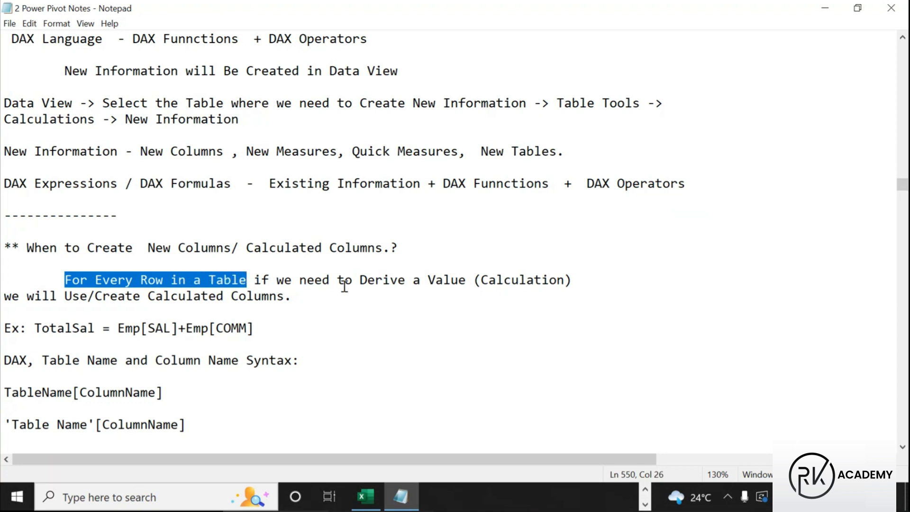
drag(360, 279, 466, 286)
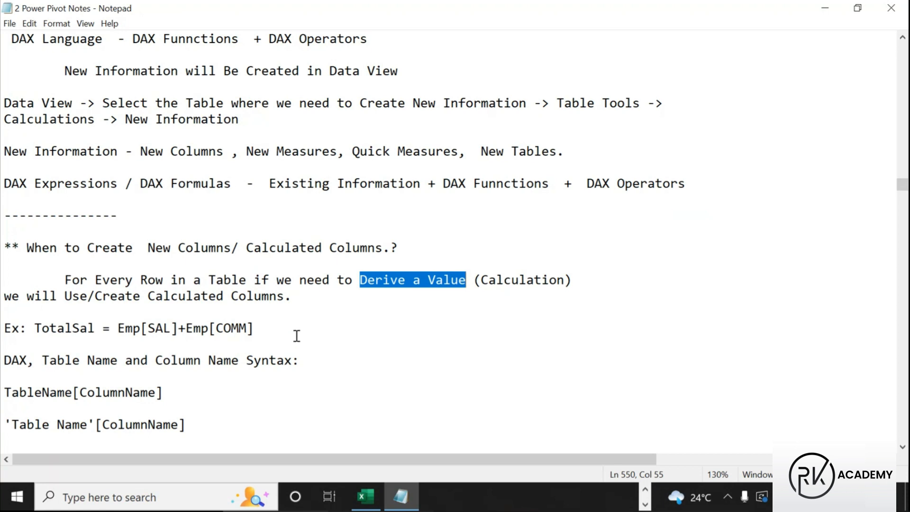
drag(4, 297, 180, 315)
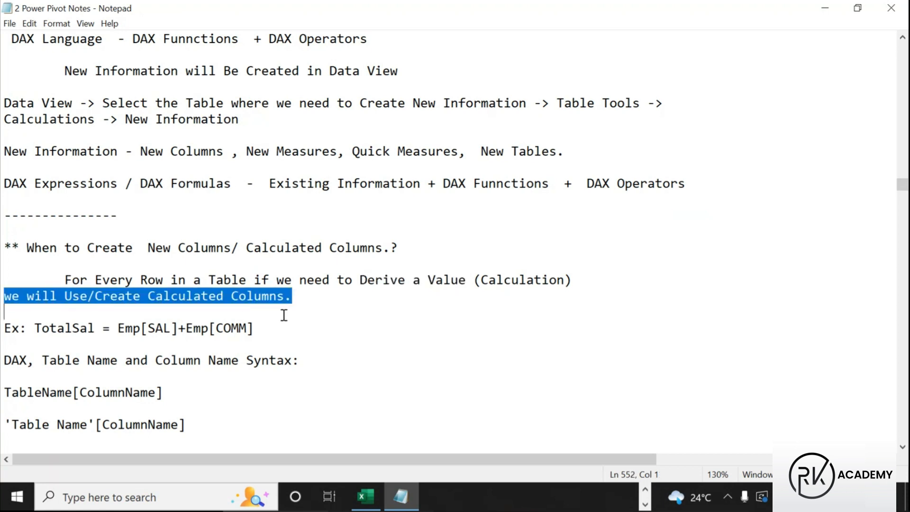
scroll(195, 337, down, 3)
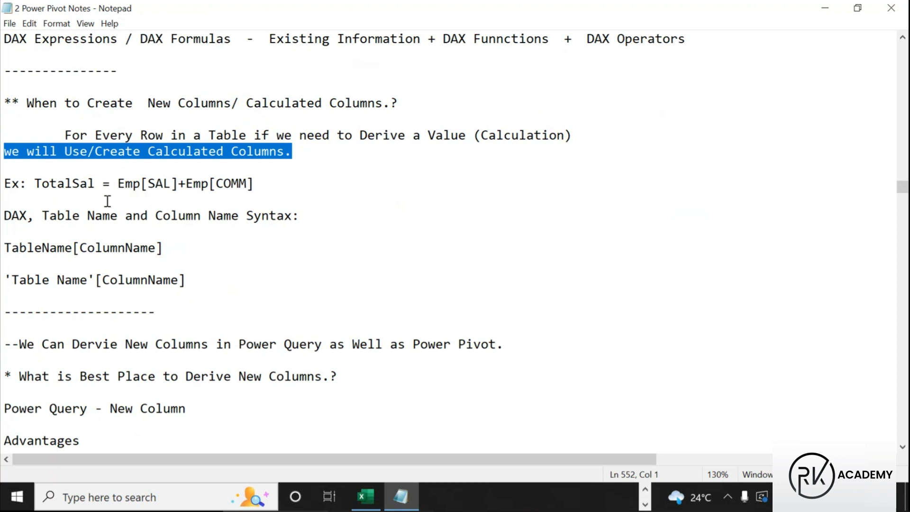
click(645, 489)
click(485, 500)
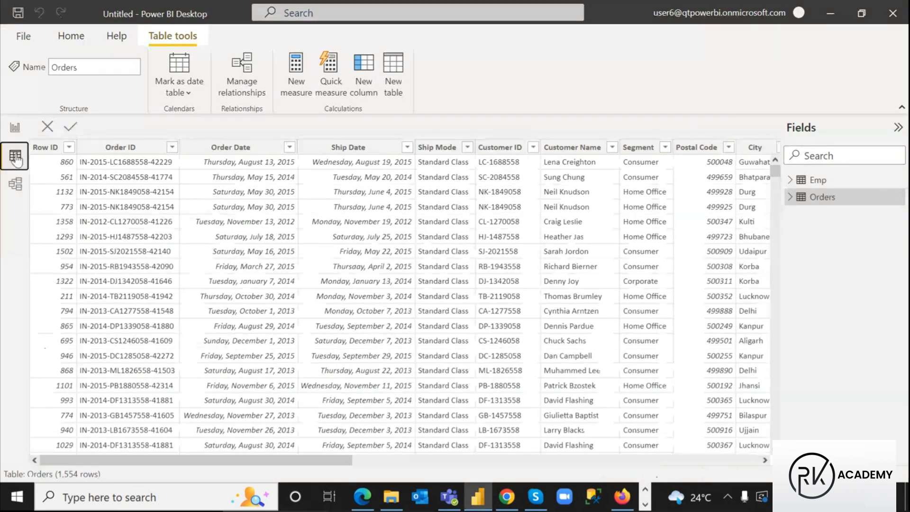
Show the Emp table, box its SAL and COMM columns and sketch a new column beside DEPTNO, then clear the marks
click(818, 180)
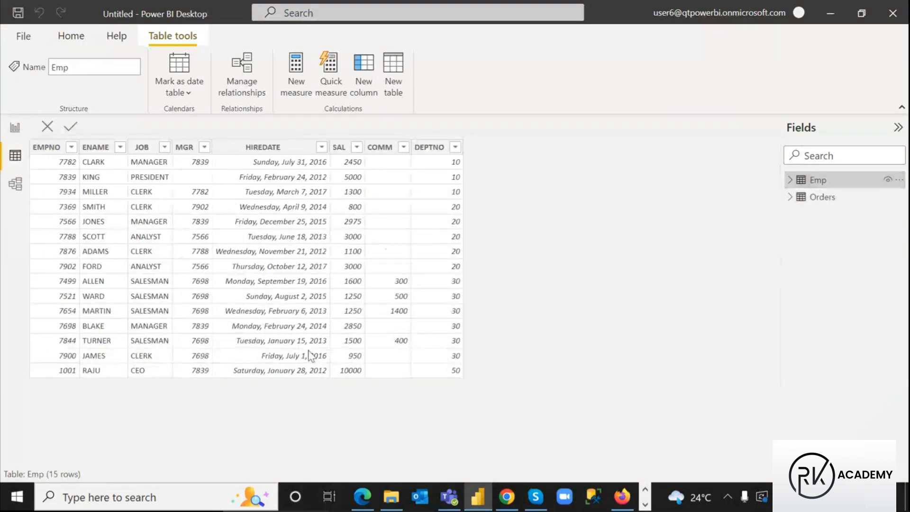
key(ctrl+2)
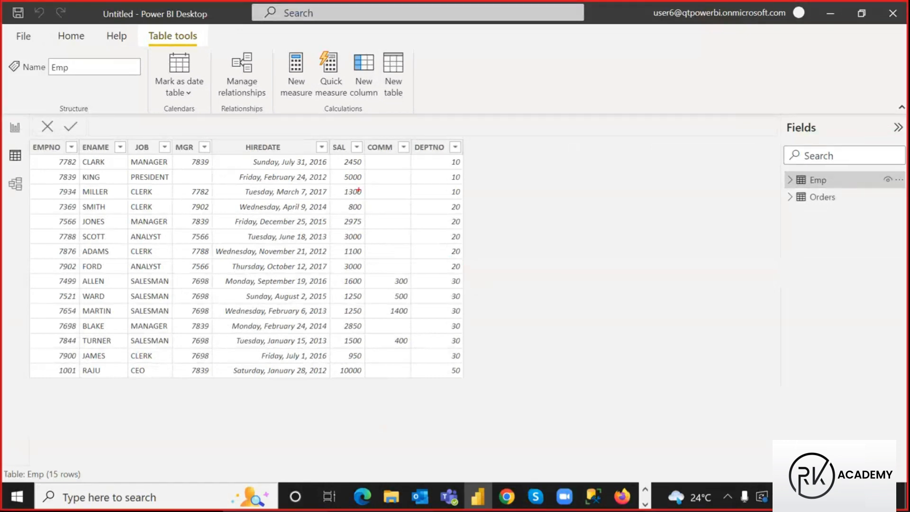
mouse_move(329, 139)
mouse_down()
mouse_move(363, 208)
mouse_move(363, 378)
mouse_up()
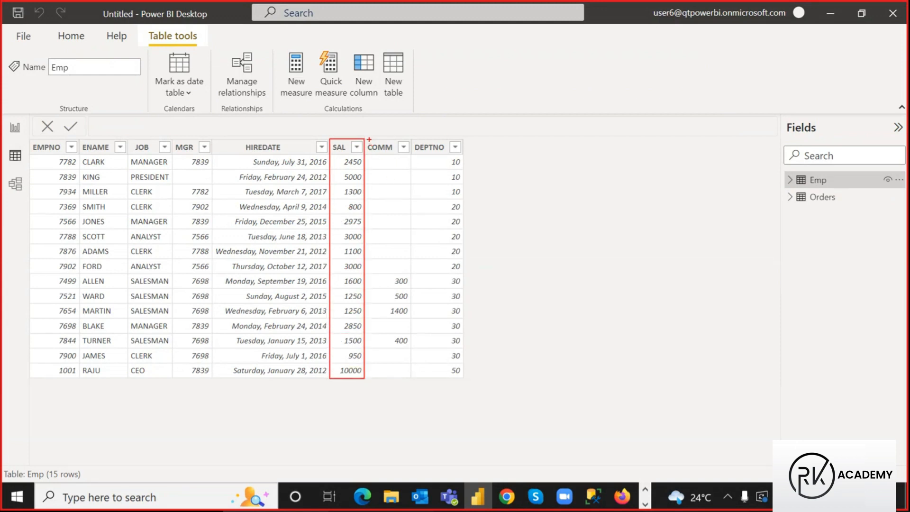
mouse_move(367, 140)
mouse_down()
mouse_move(404, 213)
mouse_move(413, 374)
mouse_up()
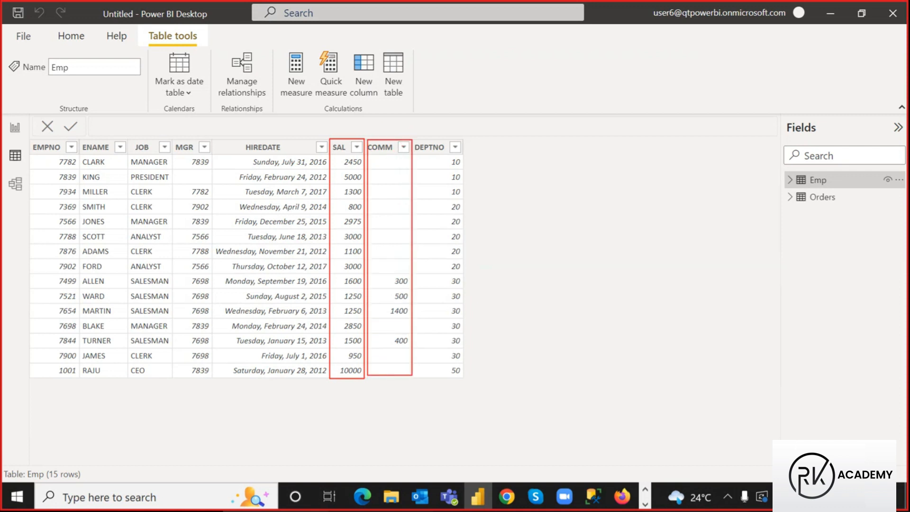
drag(335, 134, 387, 127)
mouse_move(488, 141)
mouse_down()
mouse_move(495, 305)
mouse_move(547, 374)
mouse_up()
drag(486, 152, 552, 156)
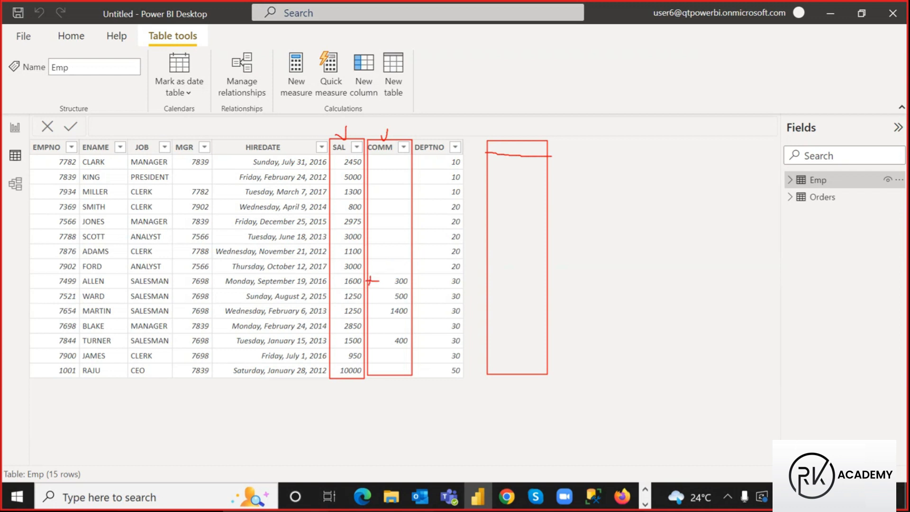
mouse_move(504, 275)
mouse_down()
mouse_move(502, 290)
mouse_move(536, 282)
mouse_up()
drag(486, 140, 549, 375)
mouse_move(486, 154)
mouse_down()
mouse_move(540, 158)
mouse_move(488, 159)
mouse_up()
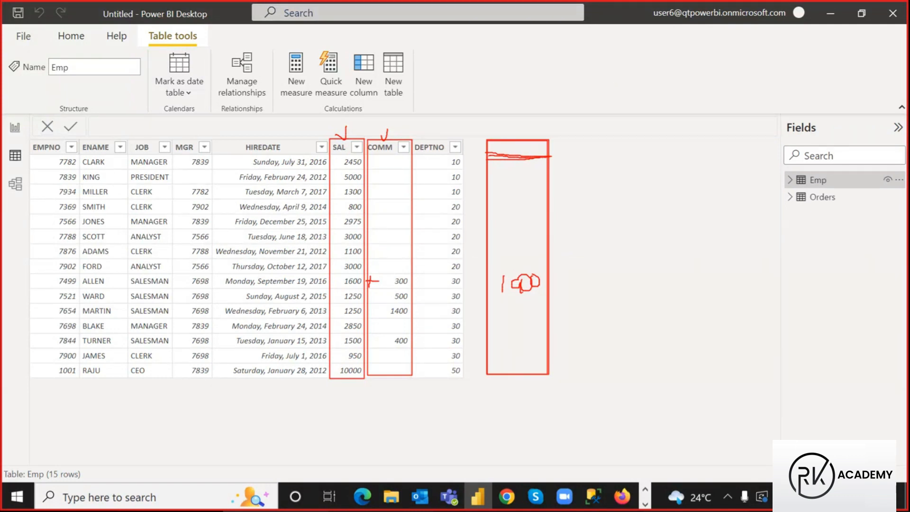
key(Escape)
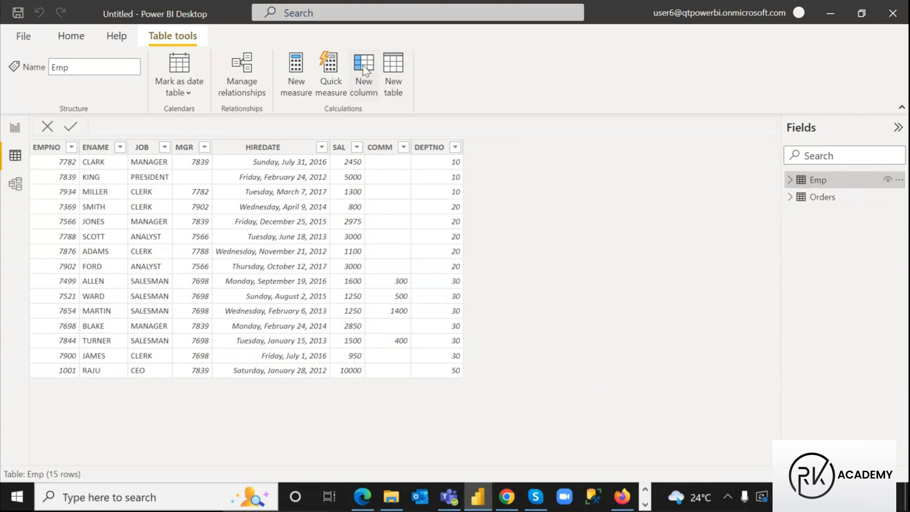
Add a new, empty calculated column to the Emp table
right_click(819, 185)
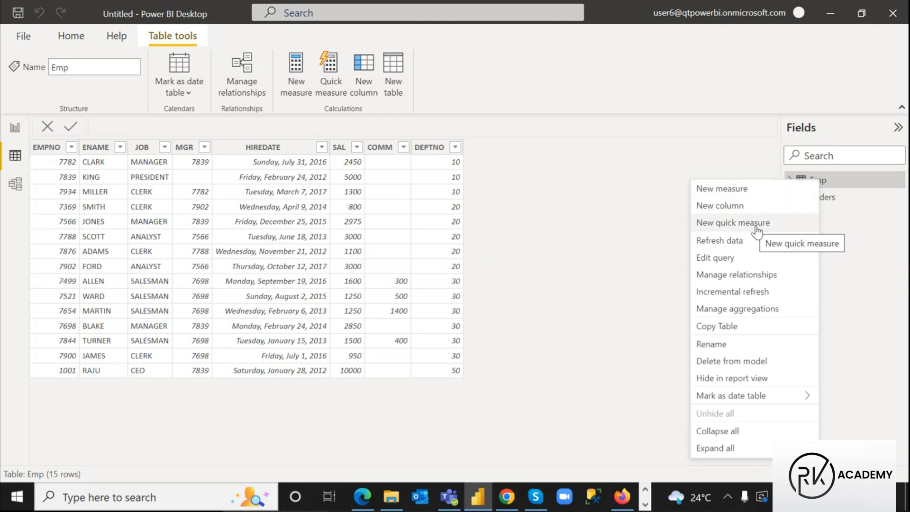
click(574, 211)
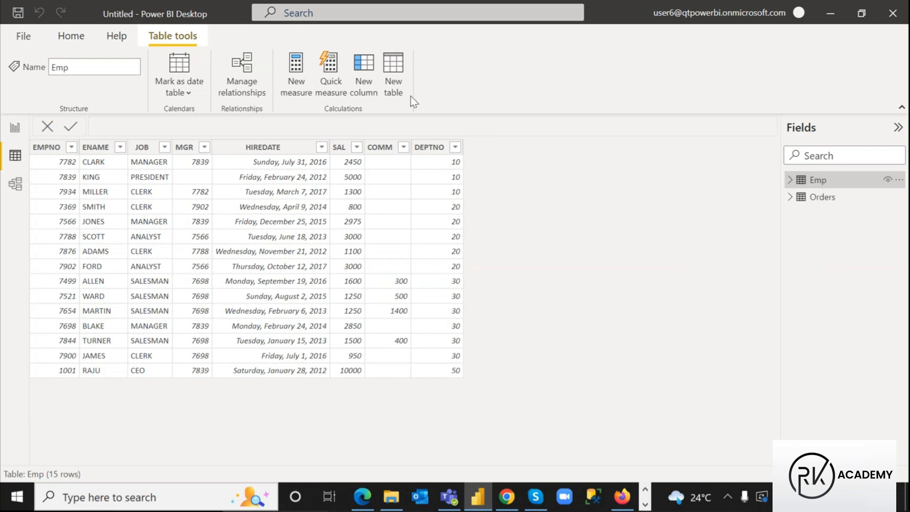
click(364, 69)
click(364, 69)
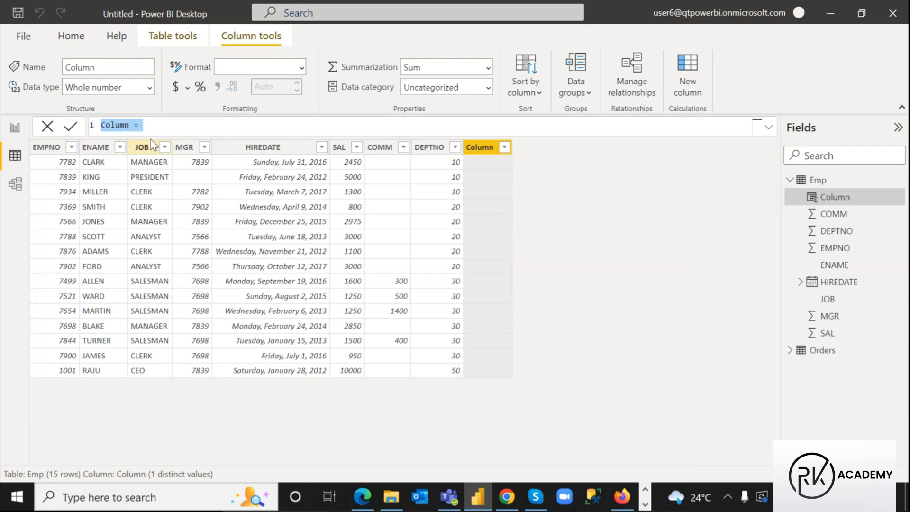
Rename the column to Total Sal and enter Emp[SAL] + comm using the IntelliSense suggestion
click(131, 125)
drag(130, 126, 101, 126)
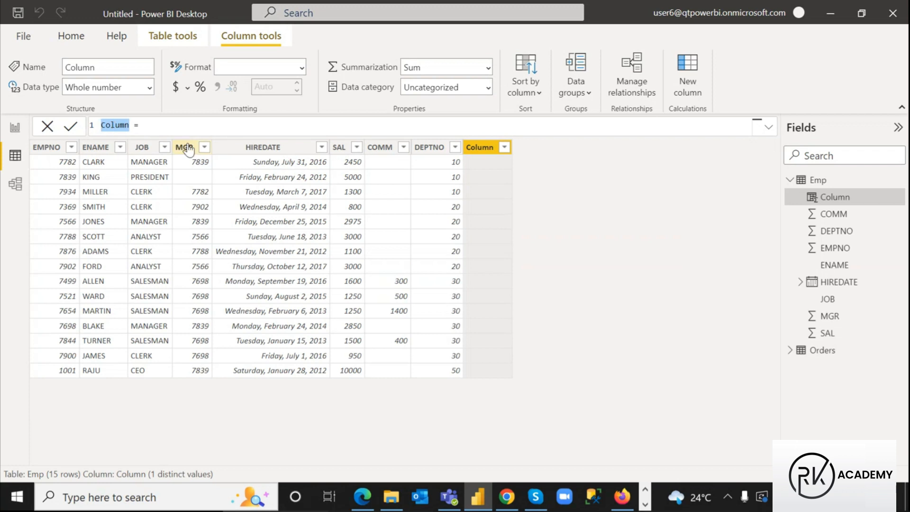
text(Total Sal)
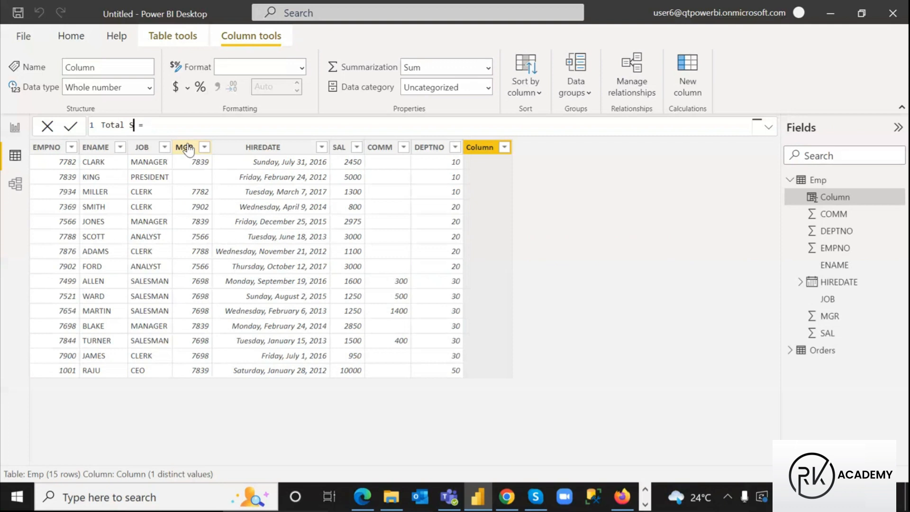
click(178, 128)
text(com)
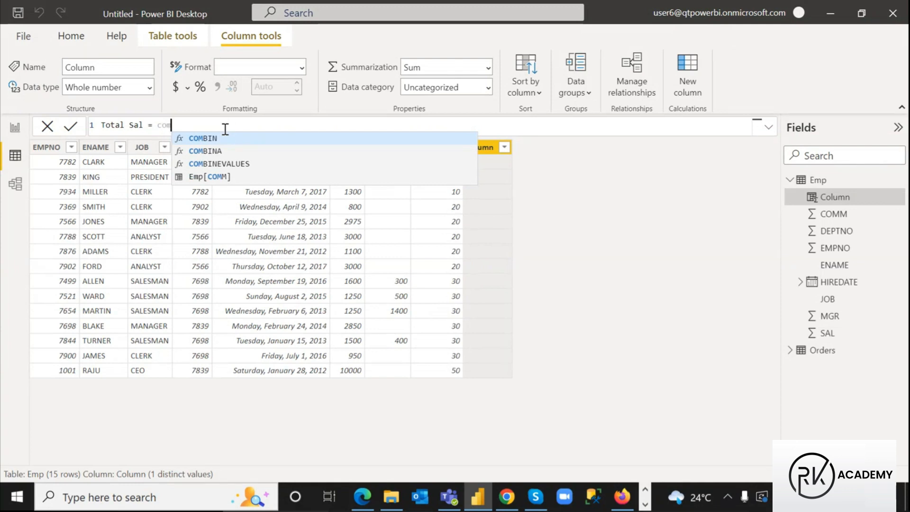
key(BackSpace)
key(BackSpace)
key(BackSpace)
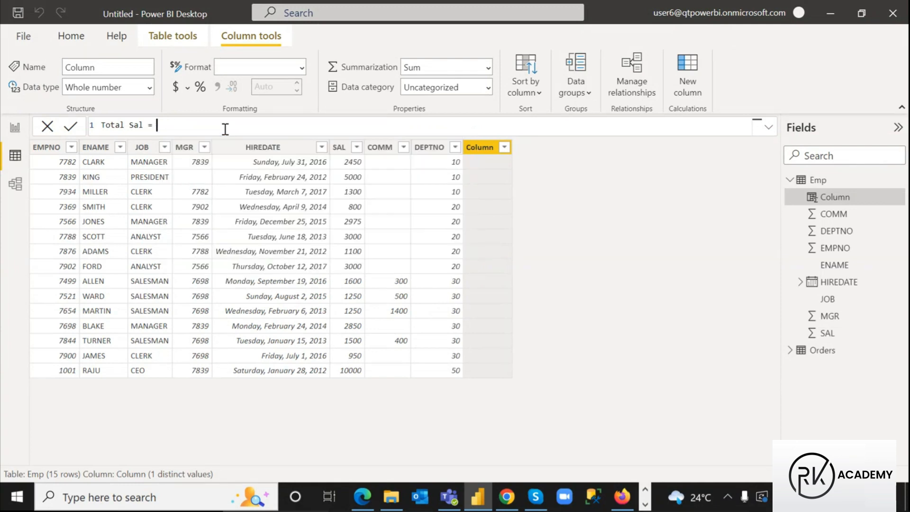
text(sal)
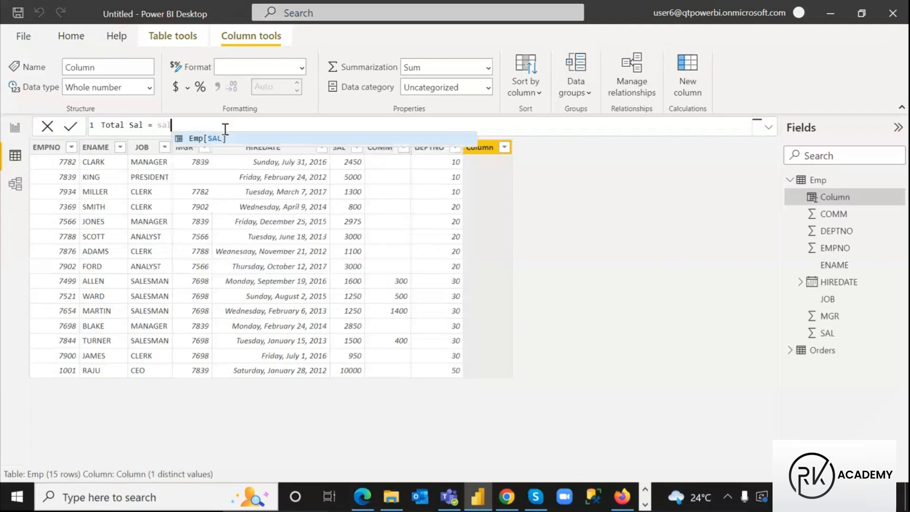
click(196, 138)
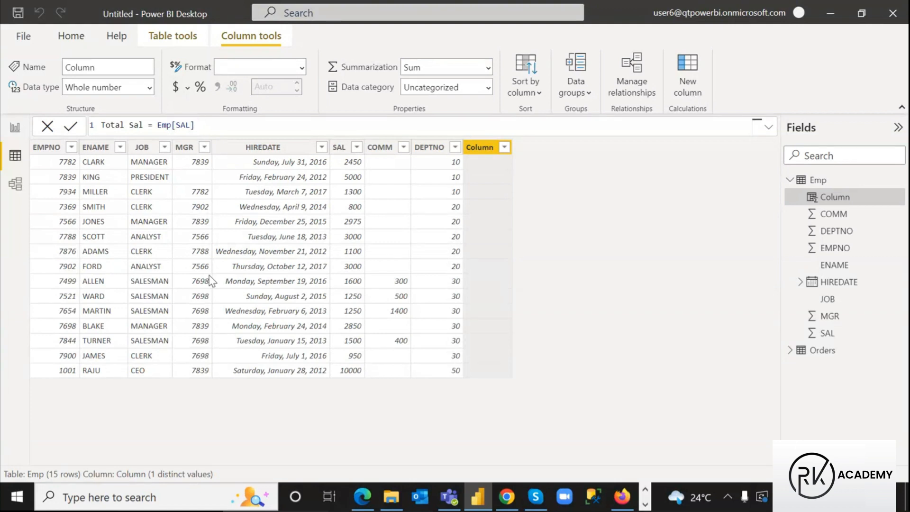
text(=)
key(BackSpace)
text(+ comm)
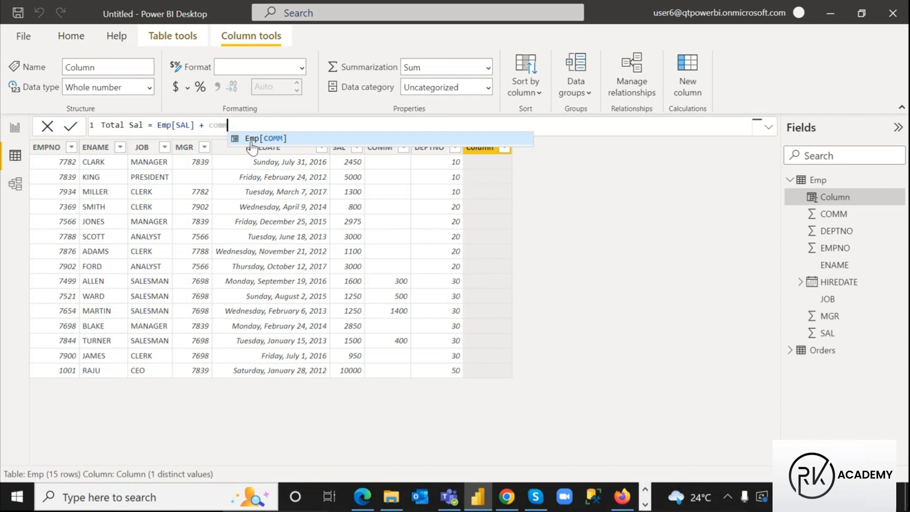
Circle the Emp[COMM] suggestion and outline the Orders table in red, then clear the marks
key(ctrl+2)
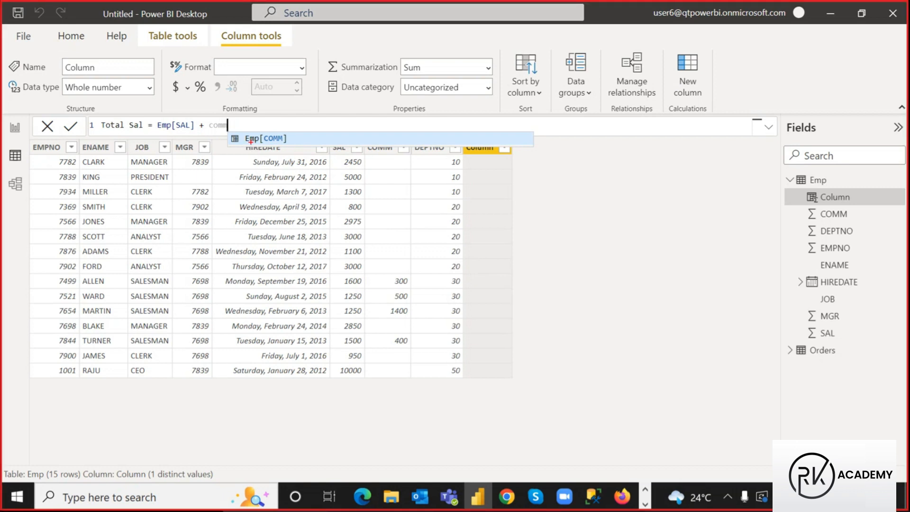
mouse_move(280, 135)
mouse_down()
mouse_move(263, 119)
mouse_move(250, 132)
mouse_up()
drag(784, 346, 843, 358)
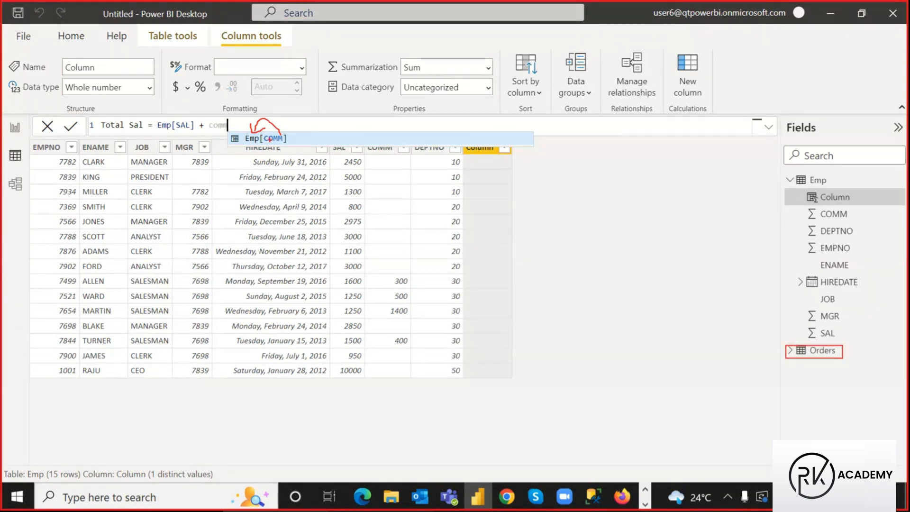
drag(269, 147, 244, 148)
key(Escape)
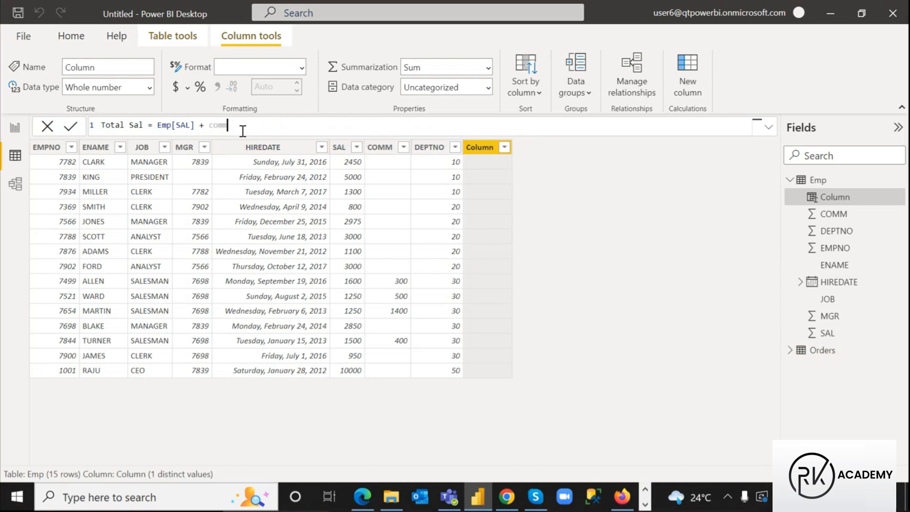
Complete and commit Total Sal = Emp[SAL] + Emp[COMM], then switch to the Notepad notes
key(BackSpace)
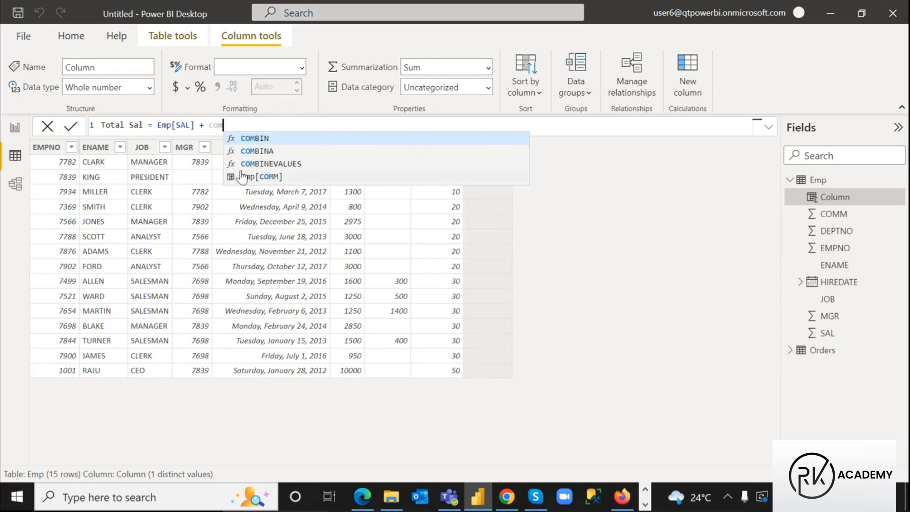
click(242, 176)
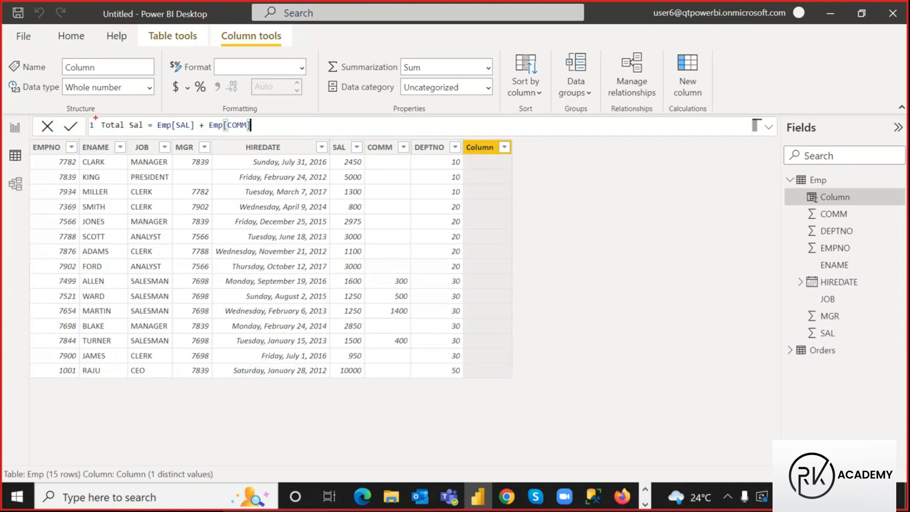
mouse_move(95, 117)
mouse_down()
mouse_move(123, 129)
mouse_move(247, 133)
mouse_move(203, 131)
mouse_up()
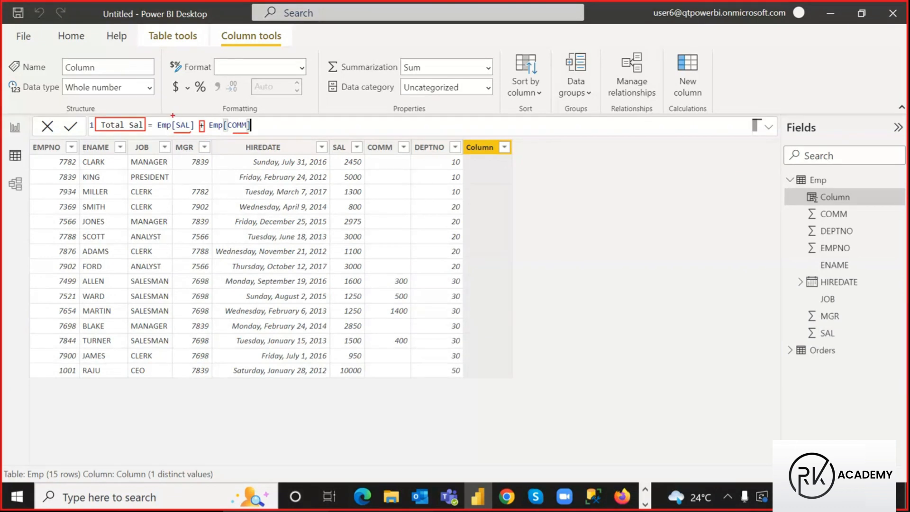
mouse_move(170, 116)
mouse_down()
mouse_move(180, 100)
mouse_move(232, 118)
mouse_move(237, 100)
mouse_move(211, 102)
mouse_up()
key(Escape)
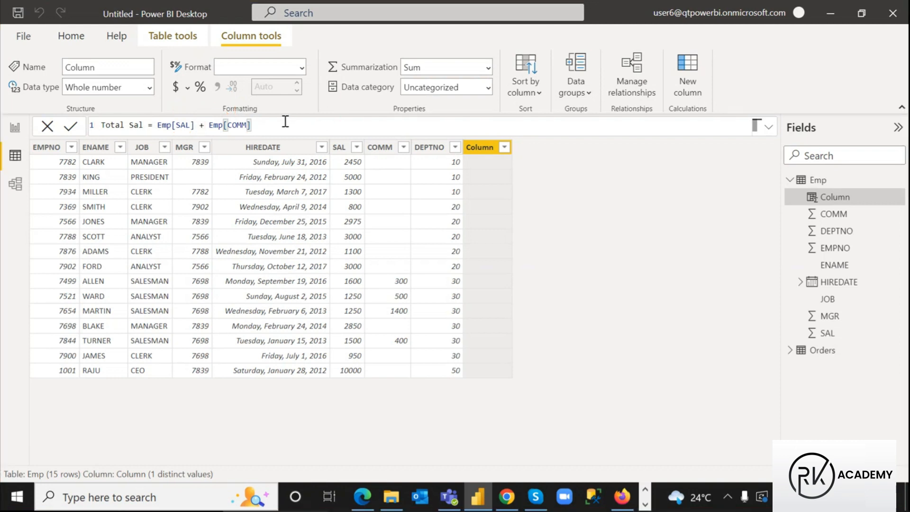
key(Return)
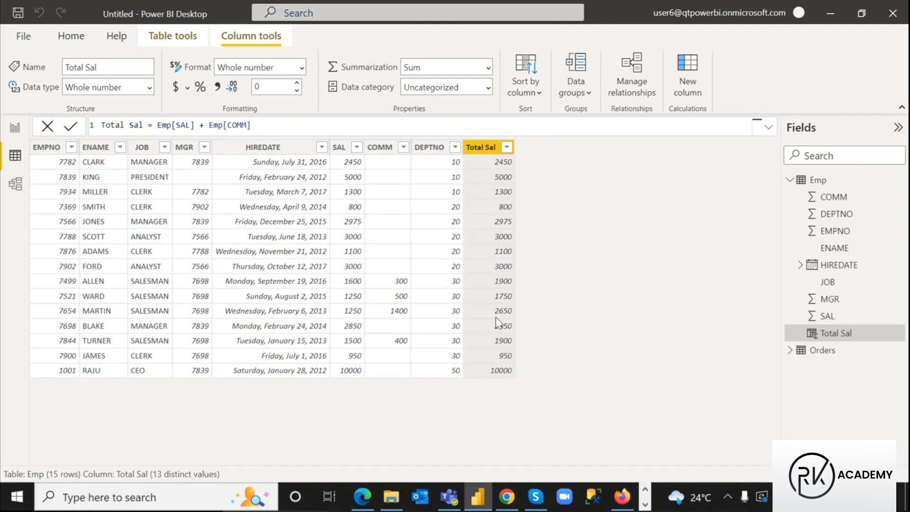
click(645, 505)
click(401, 496)
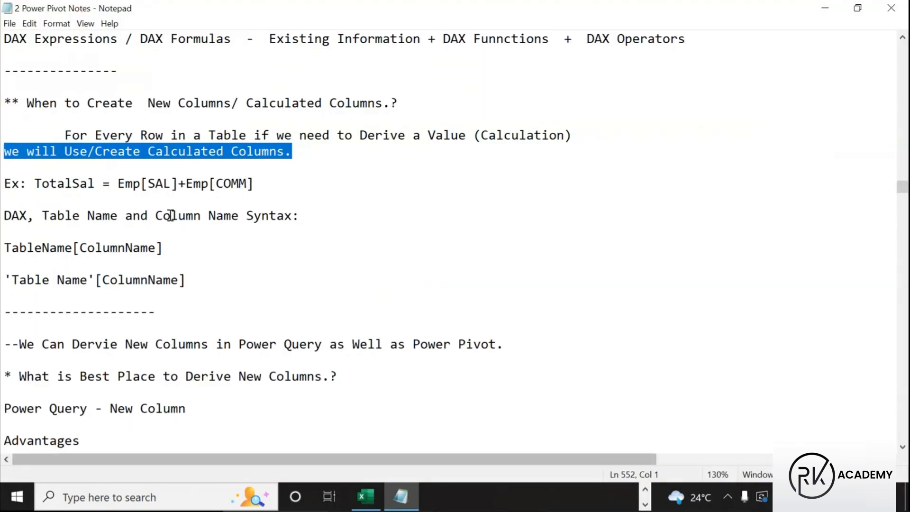
Select the example formula Emp[SAL]+Emp[COMM] and mark up Table Name, Column Name and Emp[SAL]
drag(118, 183, 260, 184)
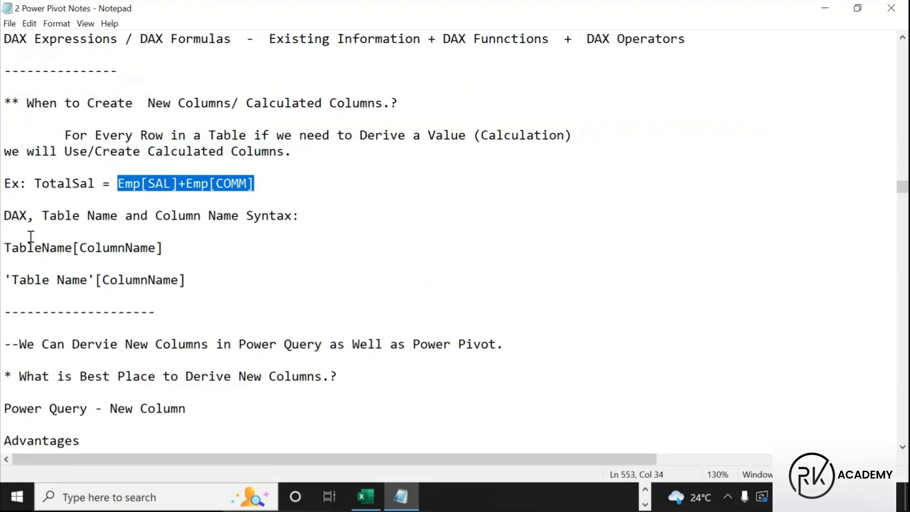
click(186, 247)
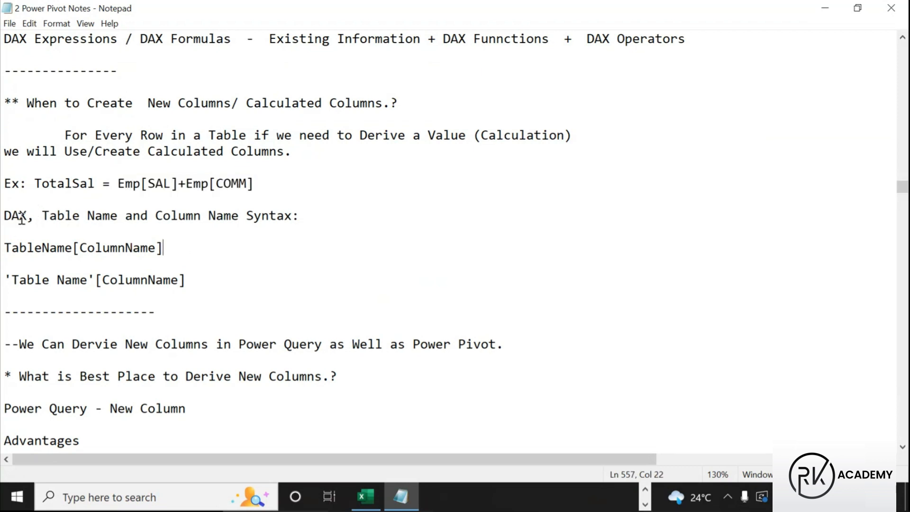
key(ctrl+2)
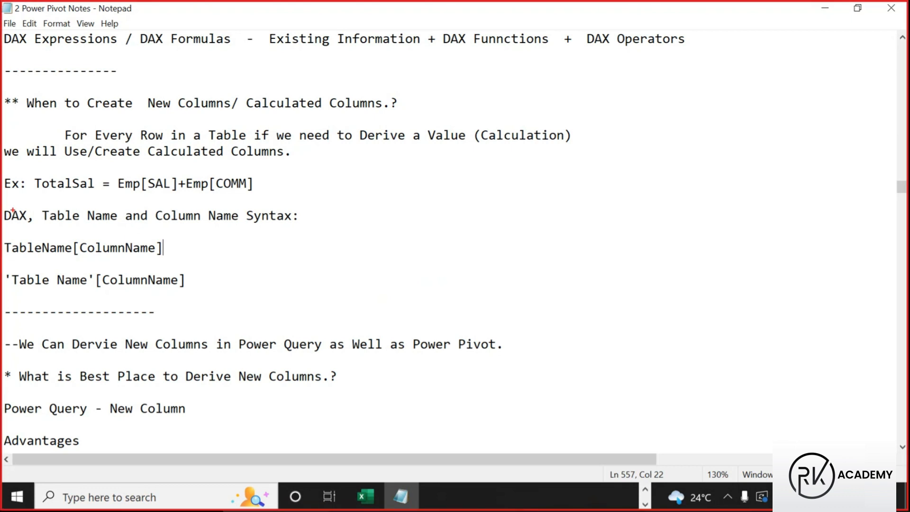
mouse_move(3, 207)
mouse_down()
mouse_move(34, 228)
mouse_move(236, 226)
mouse_up()
drag(166, 225, 223, 226)
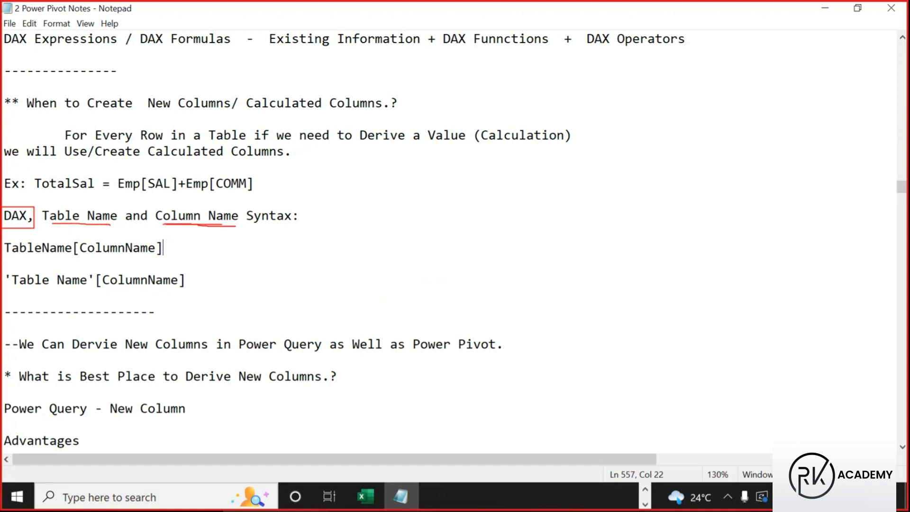
mouse_move(177, 205)
mouse_down()
mouse_move(155, 191)
mouse_move(105, 210)
mouse_move(130, 214)
mouse_up()
mouse_move(110, 170)
mouse_down()
mouse_move(178, 192)
mouse_move(143, 148)
mouse_move(136, 171)
mouse_move(145, 172)
mouse_up()
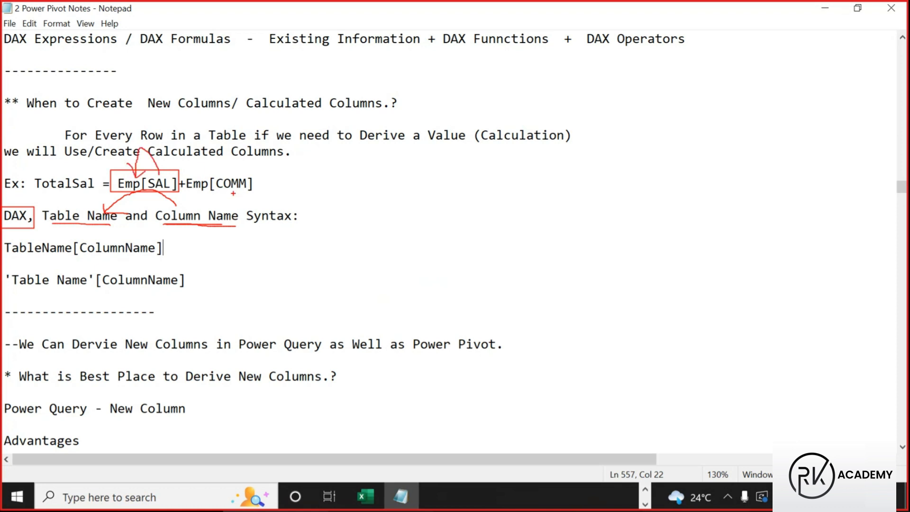
Box the TableName[ColumnName] and 'Table Name'[ColumnName] syntax lines, clear the marks and scroll down
mouse_move(234, 175)
mouse_down()
mouse_move(219, 153)
mouse_move(205, 179)
mouse_move(199, 173)
mouse_move(207, 180)
mouse_up()
mouse_move(43, 204)
mouse_down()
mouse_move(83, 226)
mouse_move(188, 230)
mouse_up()
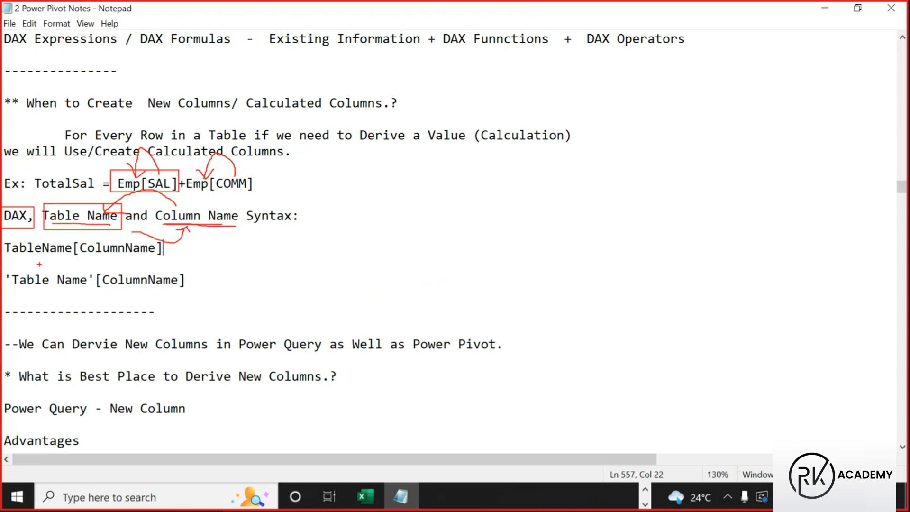
drag(3, 237, 162, 256)
mouse_move(3, 267)
mouse_down()
mouse_move(44, 293)
mouse_move(202, 295)
mouse_up()
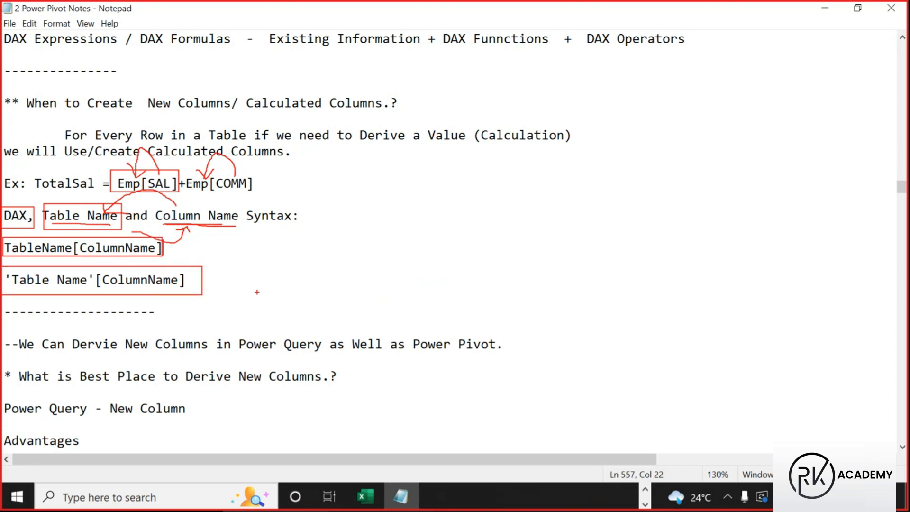
key(Escape)
scroll(135, 284, down, 6)
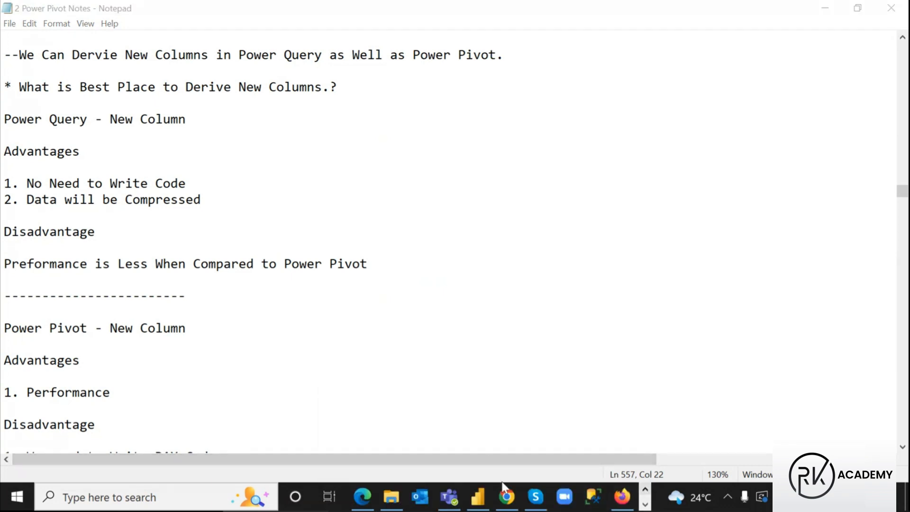
Switch from Notepad back to Power BI Desktop to view Emp's Total Sal values
click(478, 496)
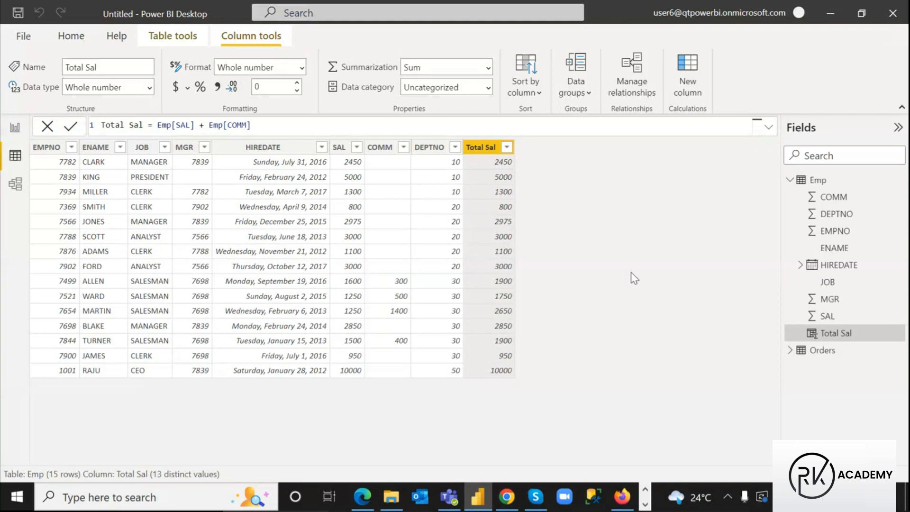
Box the 3000 Total Sal values for SCOTT and FORD in red, then clear the marks
key(ctrl+2)
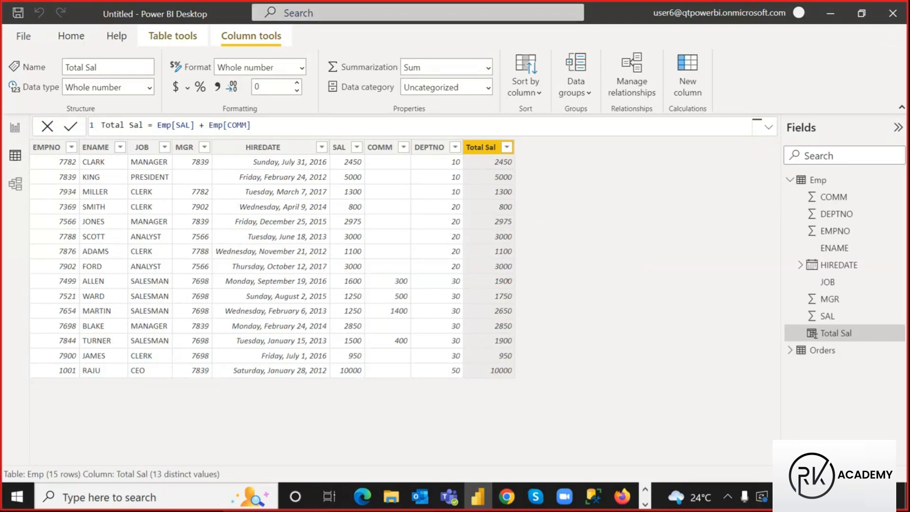
drag(494, 259, 517, 273)
drag(491, 230, 515, 243)
mouse_move(524, 231)
mouse_down()
mouse_move(529, 243)
mouse_move(534, 237)
mouse_up()
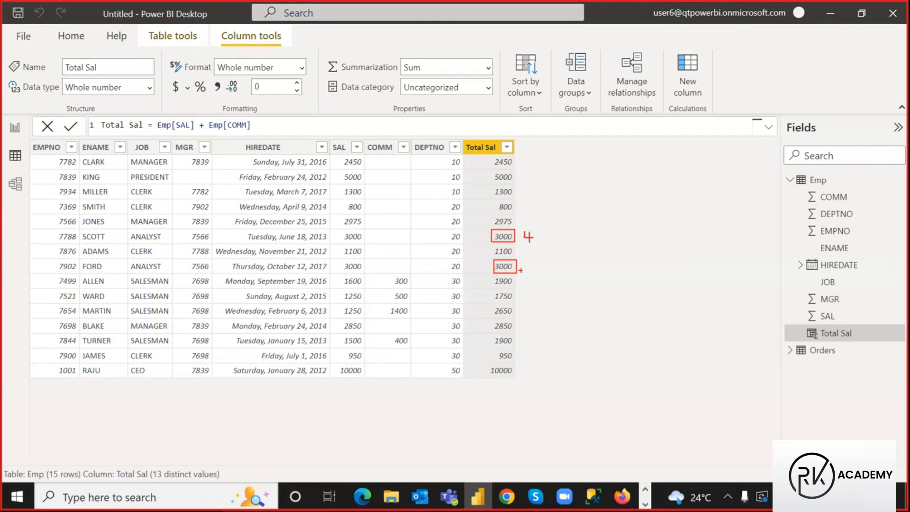
drag(524, 261, 528, 283)
key(Escape)
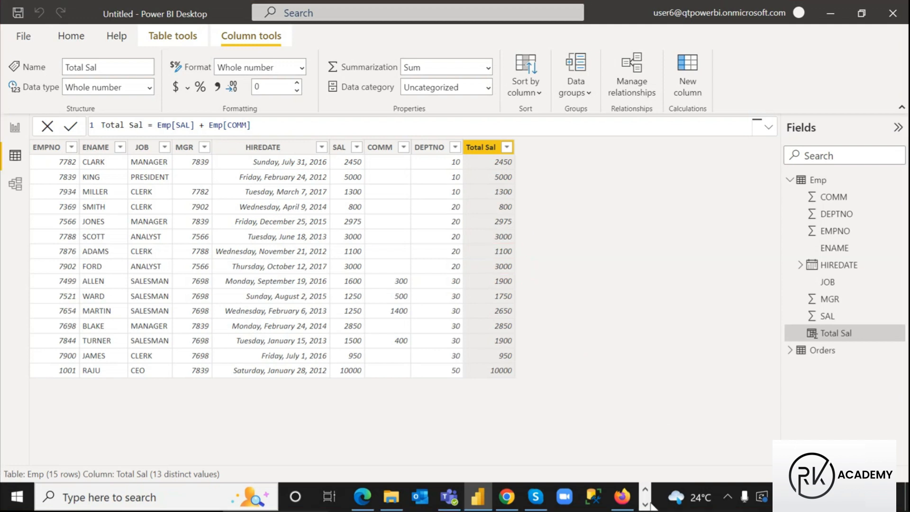
Switch to the Power Pivot notes and place the caret after Disadvantage
click(645, 504)
click(408, 491)
click(98, 230)
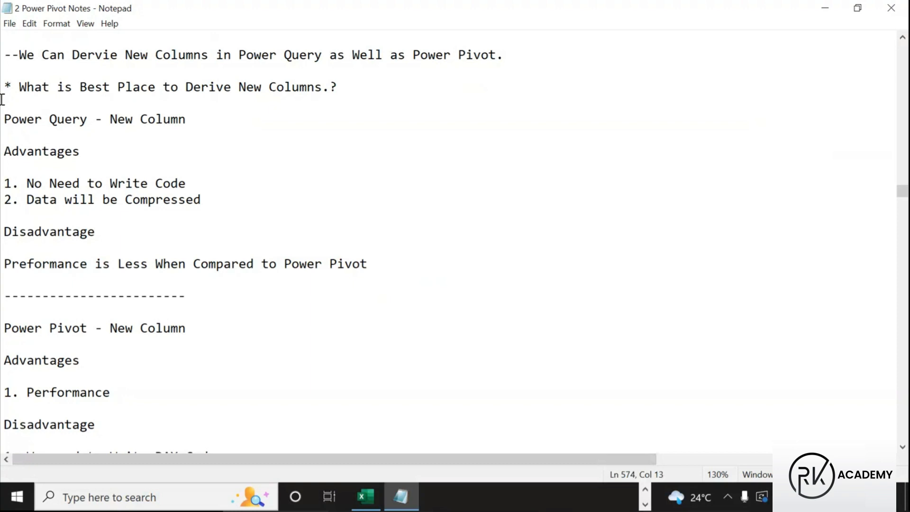
key(ctrl+2)
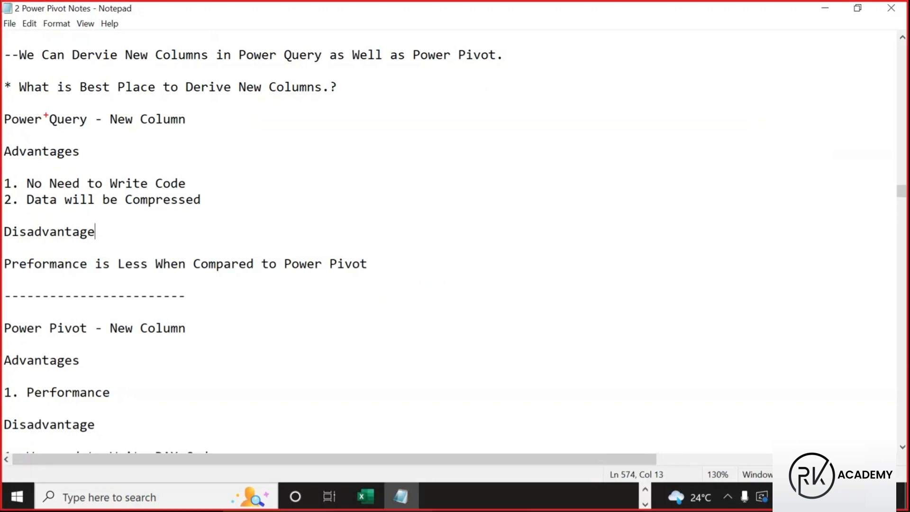
mouse_move(2, 76)
mouse_down()
mouse_move(49, 118)
mouse_move(268, 133)
mouse_move(340, 103)
mouse_up()
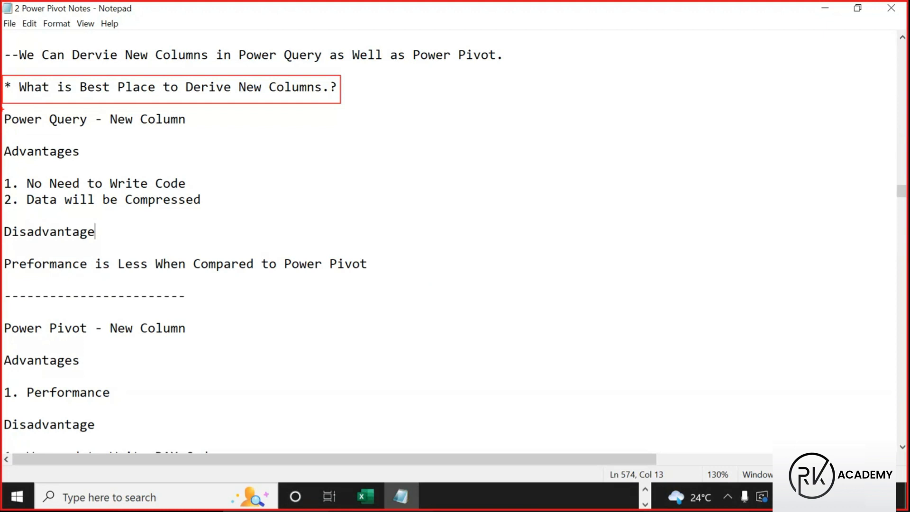
drag(3, 108, 103, 137)
drag(3, 141, 91, 159)
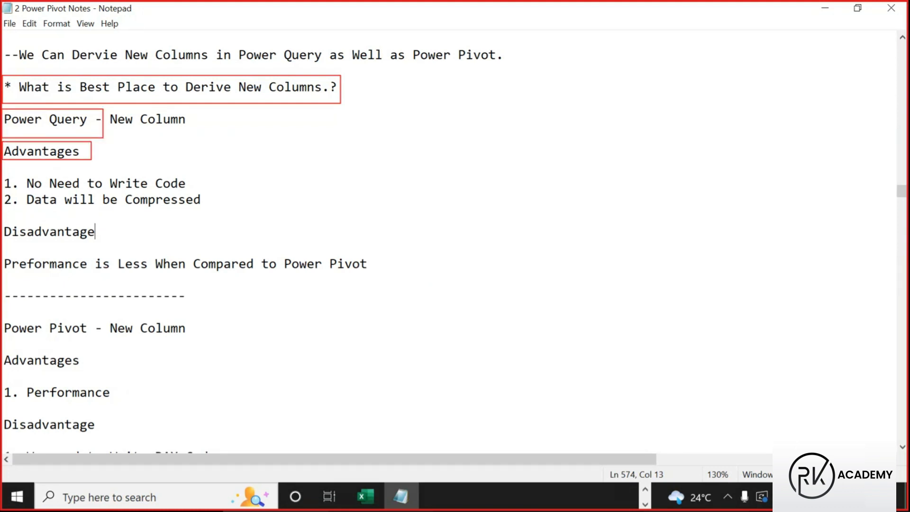
mouse_move(21, 174)
mouse_down()
mouse_move(76, 193)
mouse_move(201, 192)
mouse_move(190, 192)
mouse_up()
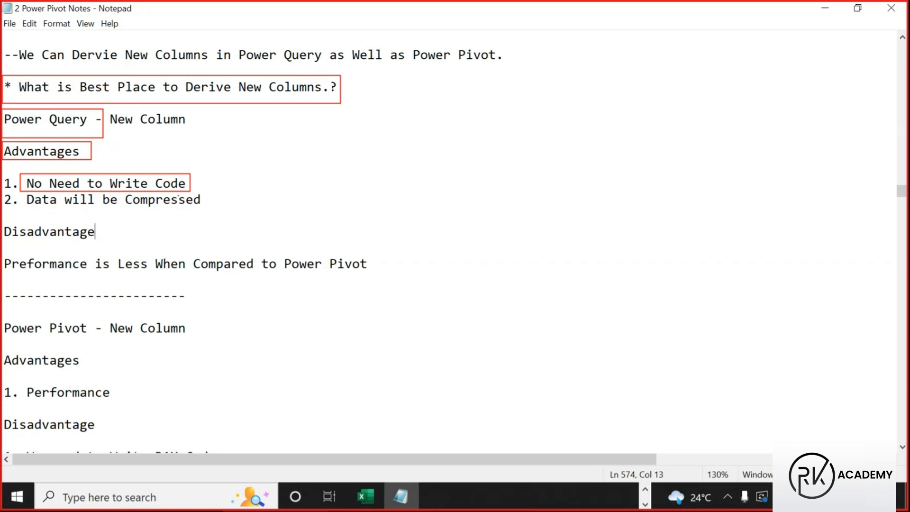
drag(39, 211, 203, 215)
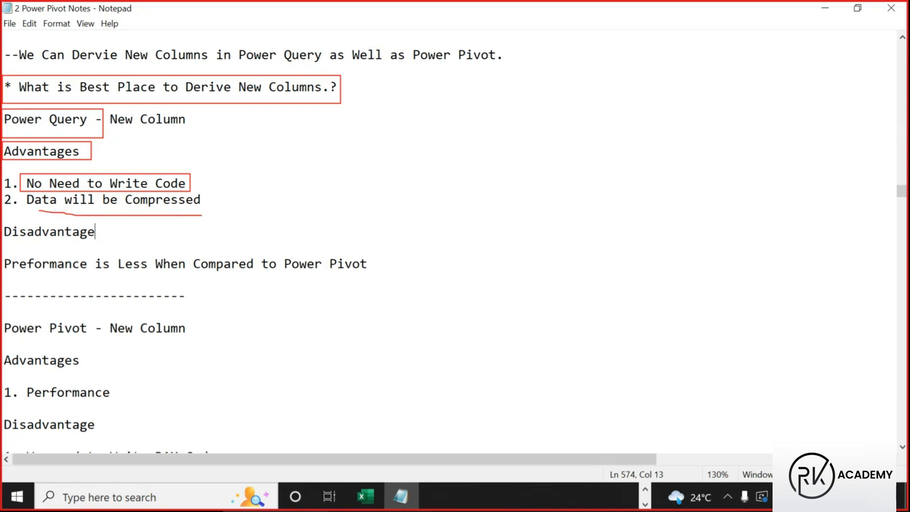
key(Escape)
drag(4, 232, 116, 234)
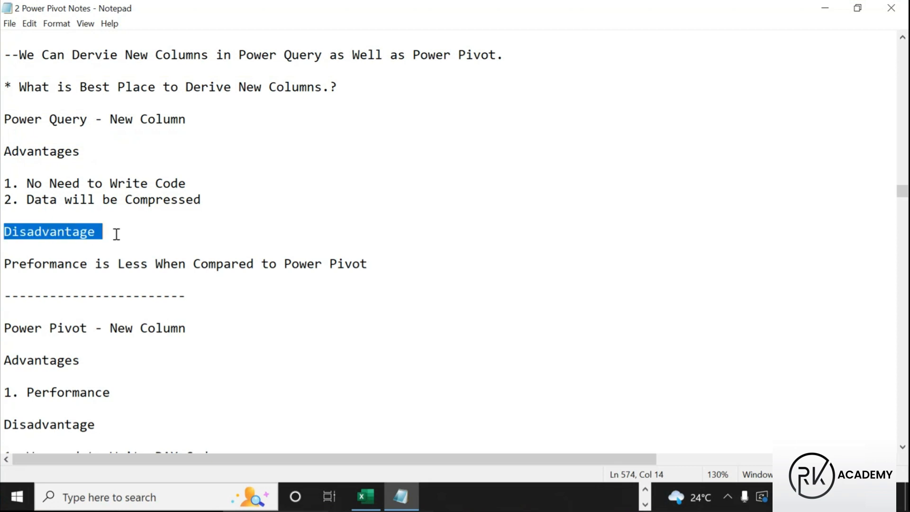
drag(3, 264, 374, 271)
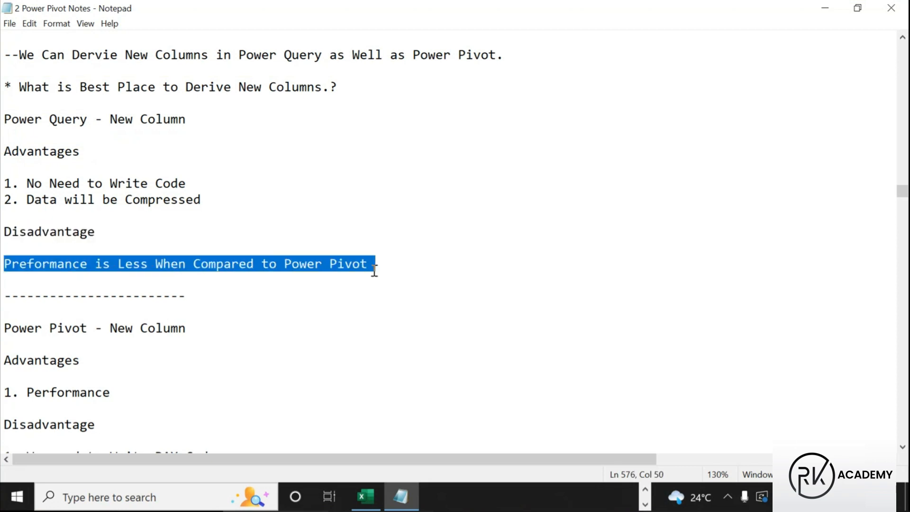
click(368, 266)
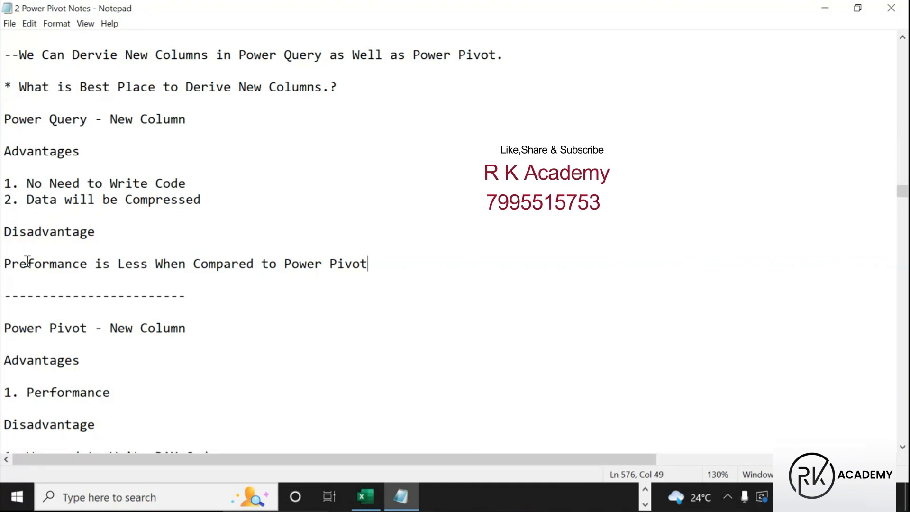
scroll(11, 336, down, 3)
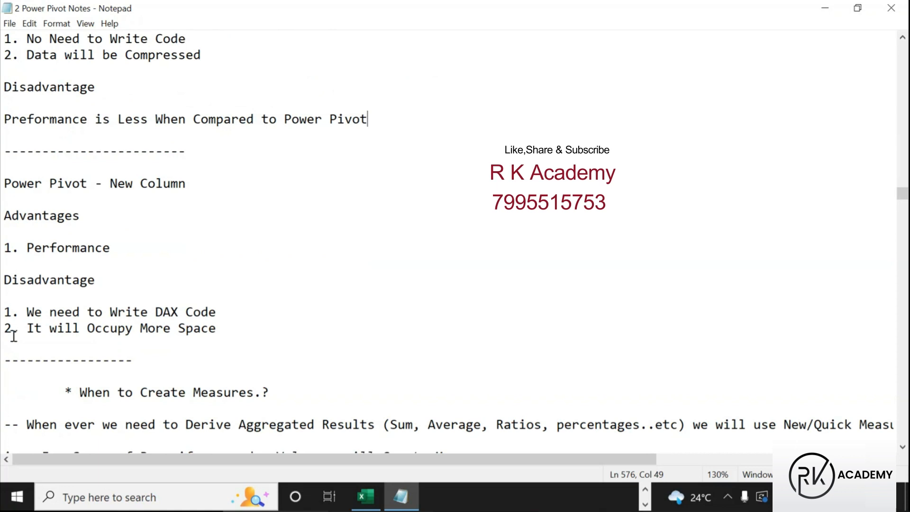
drag(4, 184, 91, 183)
scroll(91, 183, down, 2)
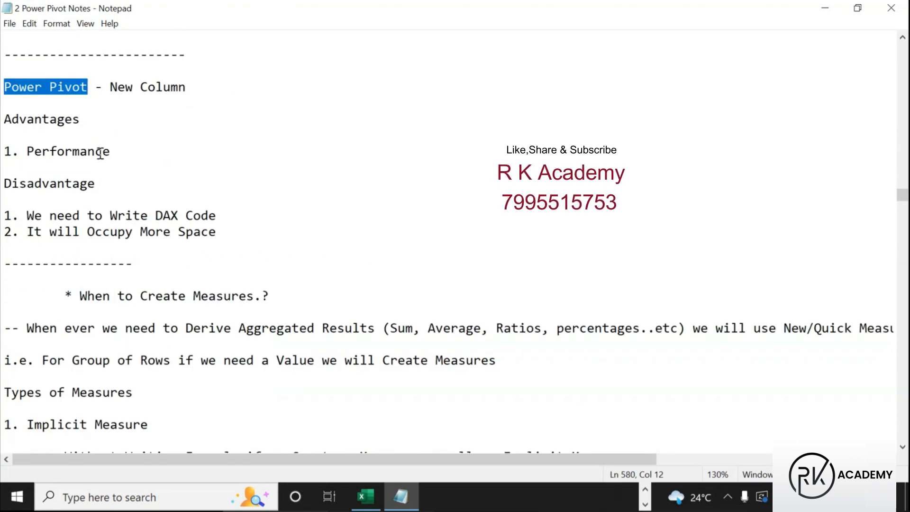
click(109, 88)
drag(109, 88, 204, 89)
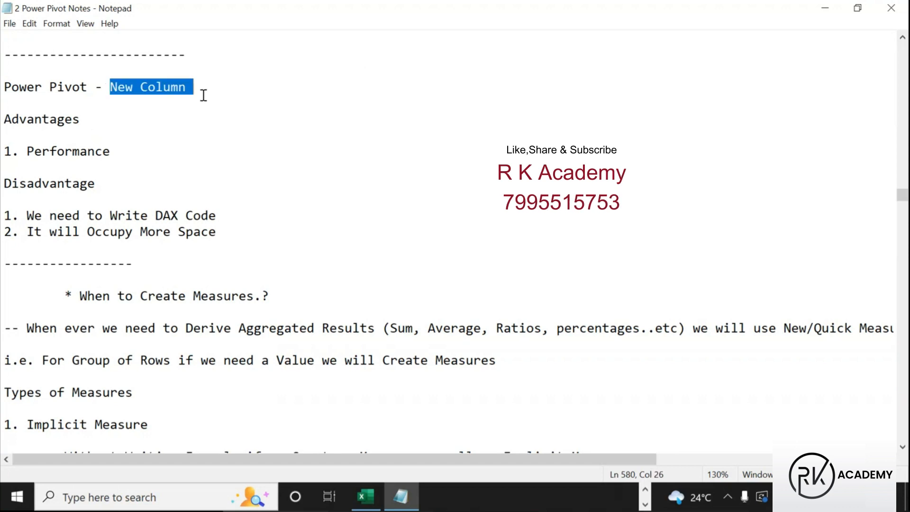
drag(5, 88, 96, 88)
drag(4, 119, 88, 126)
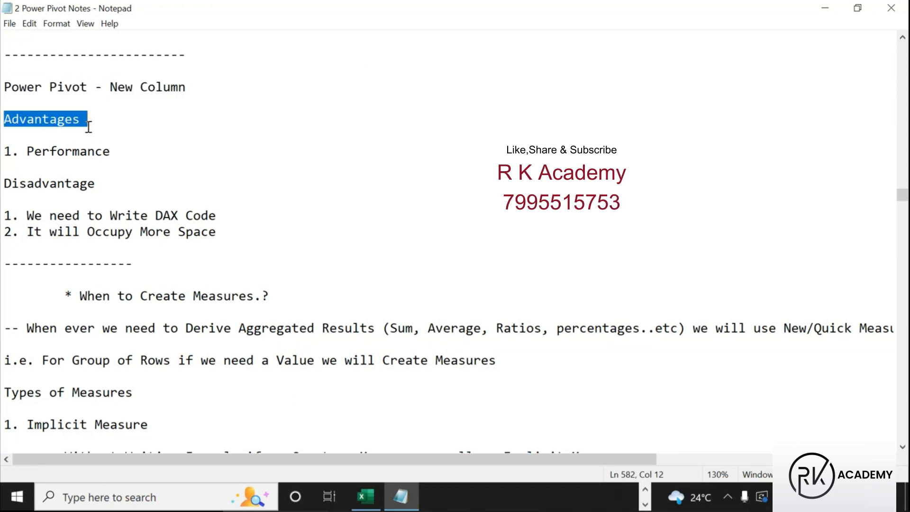
click(5, 151)
shift+click(128, 157)
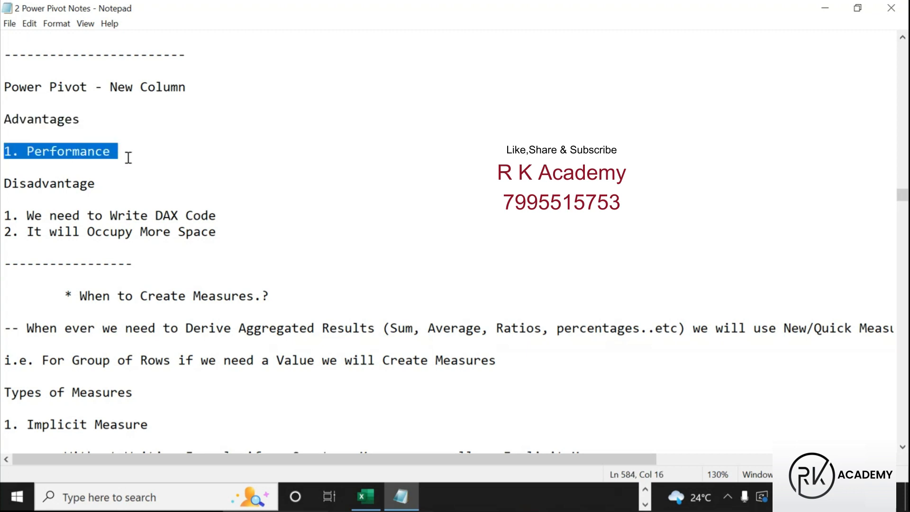
drag(4, 183, 103, 186)
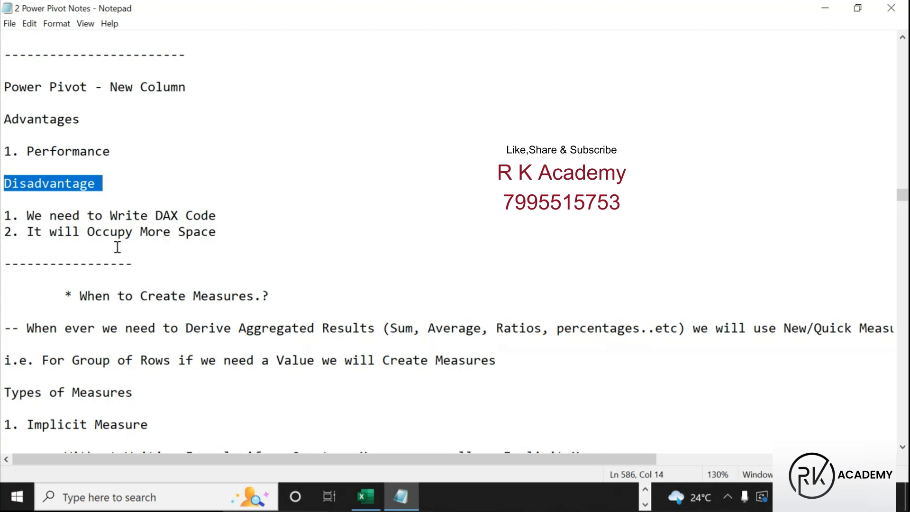
key(ctrl+2)
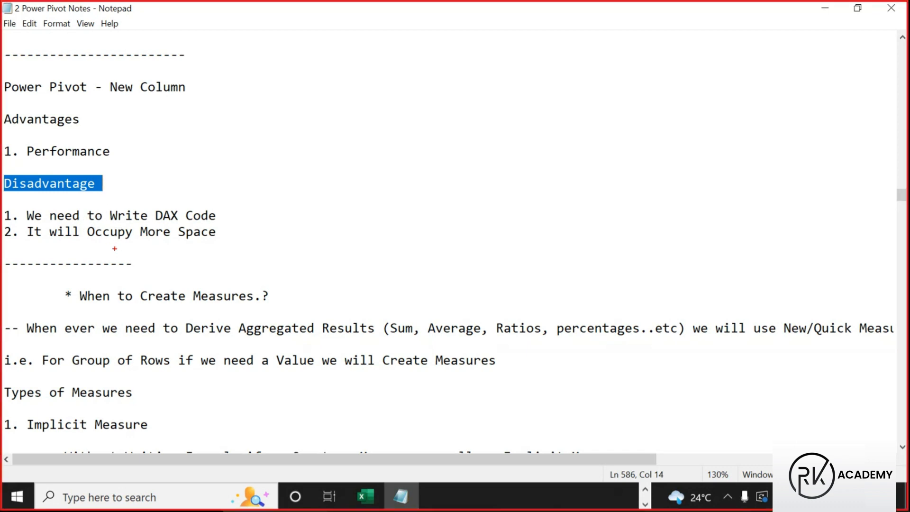
drag(1, 77, 82, 94)
mouse_move(115, 152)
mouse_down()
mouse_move(123, 155)
mouse_move(130, 135)
mouse_up()
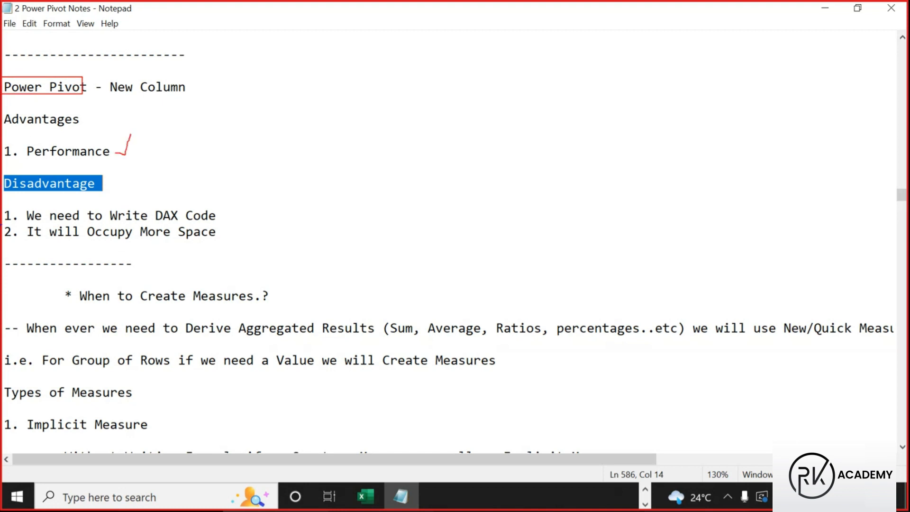
drag(217, 216, 241, 195)
drag(94, 248, 216, 248)
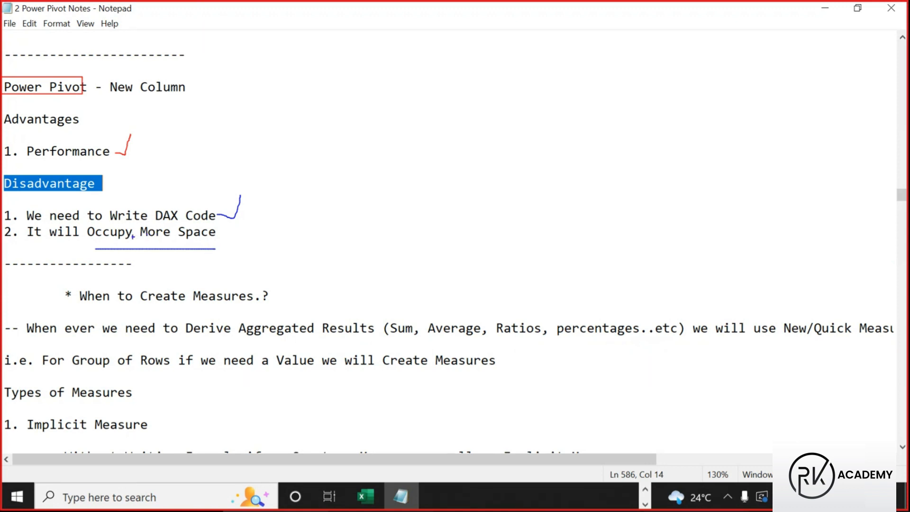
drag(85, 224, 210, 243)
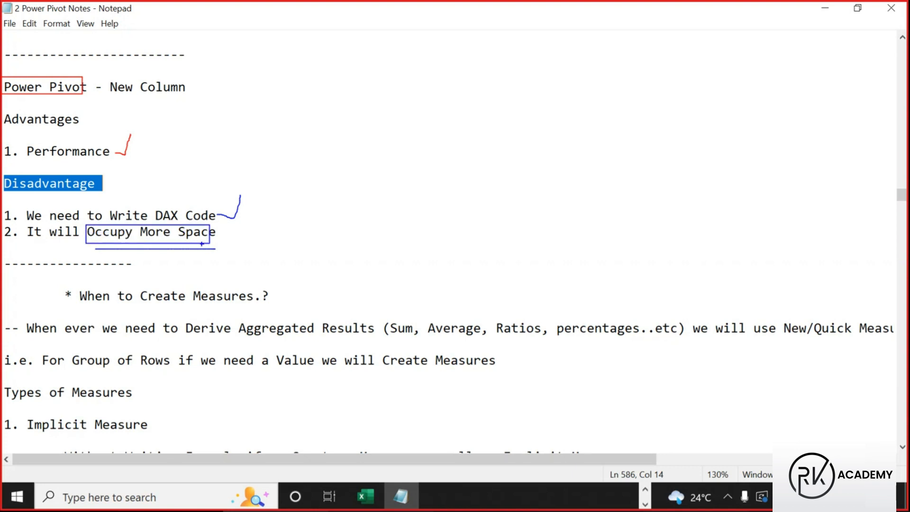
key(Escape)
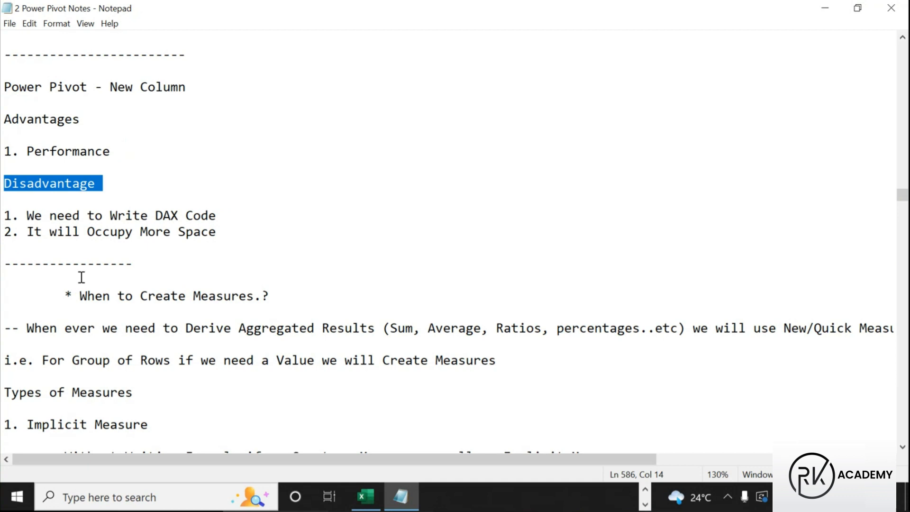
scroll(81, 280, down, 4)
click(59, 102)
drag(59, 102, 282, 124)
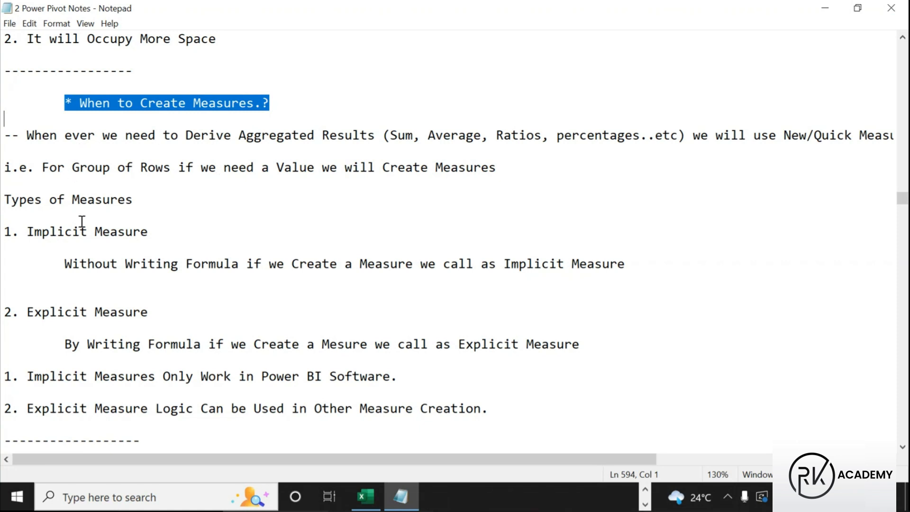
scroll(48, 270, down, 1)
key(ctrl+2)
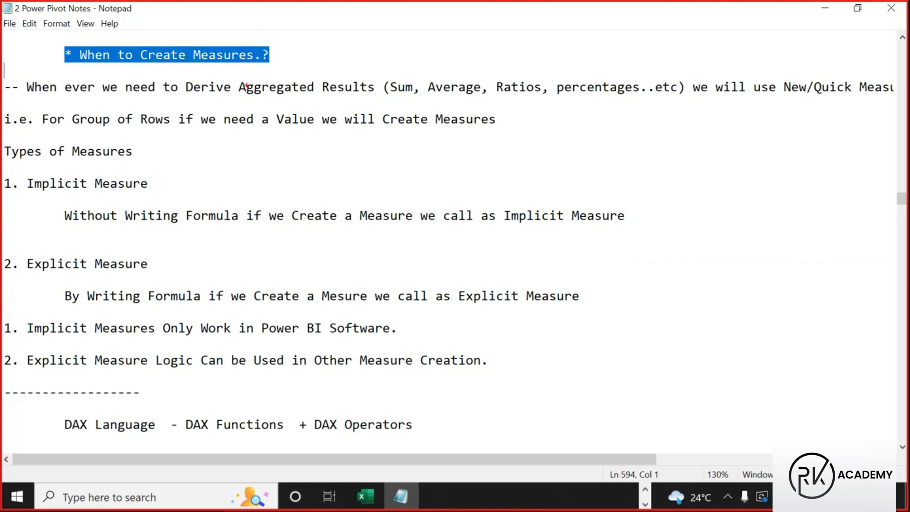
drag(236, 80, 412, 94)
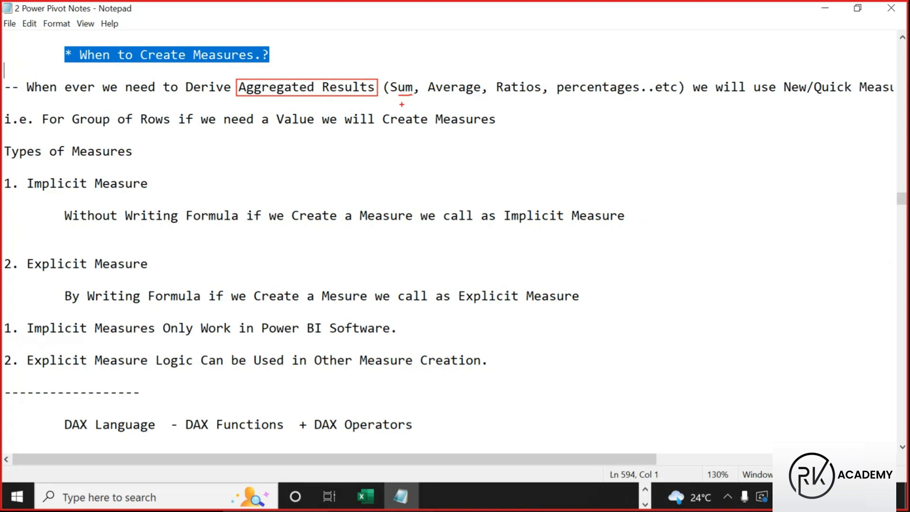
drag(436, 94, 469, 95)
drag(496, 98, 524, 98)
drag(571, 100, 639, 98)
mouse_move(300, 70)
mouse_down()
mouse_move(314, 75)
mouse_move(324, 44)
mouse_up()
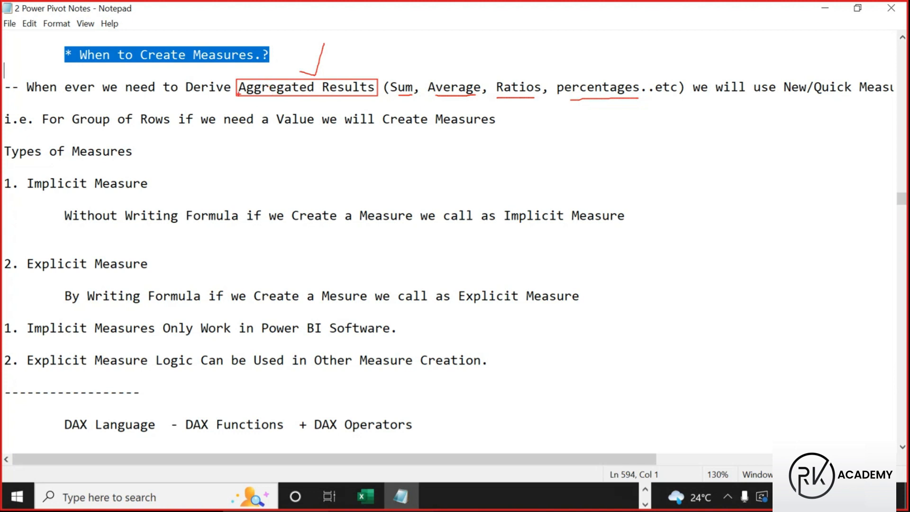
drag(165, 62, 183, 40)
drag(784, 98, 869, 98)
drag(75, 127, 190, 129)
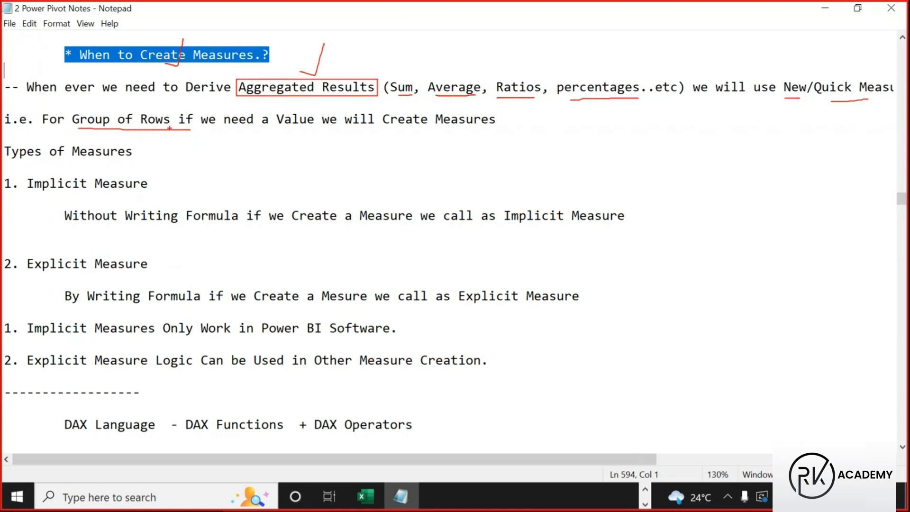
mouse_move(171, 63)
mouse_down()
mouse_move(187, 66)
mouse_move(189, 28)
mouse_up()
drag(6, 141, 151, 160)
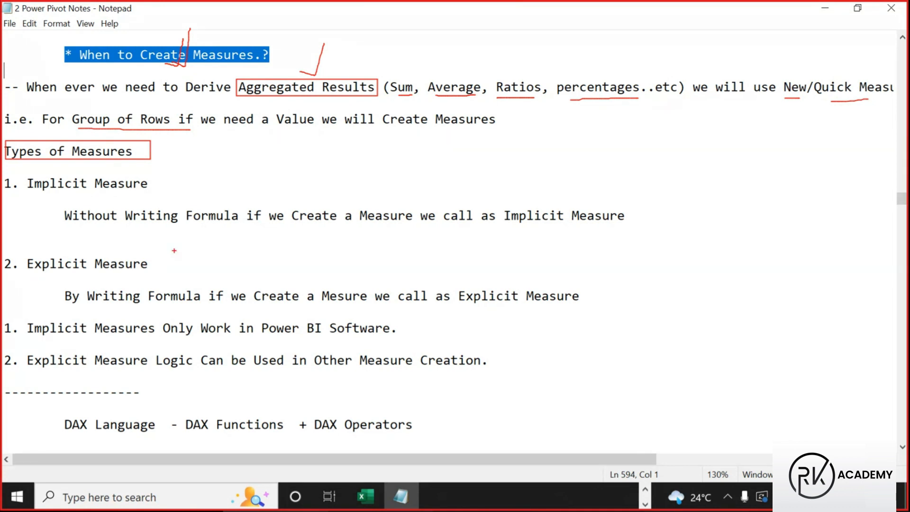
key(Escape)
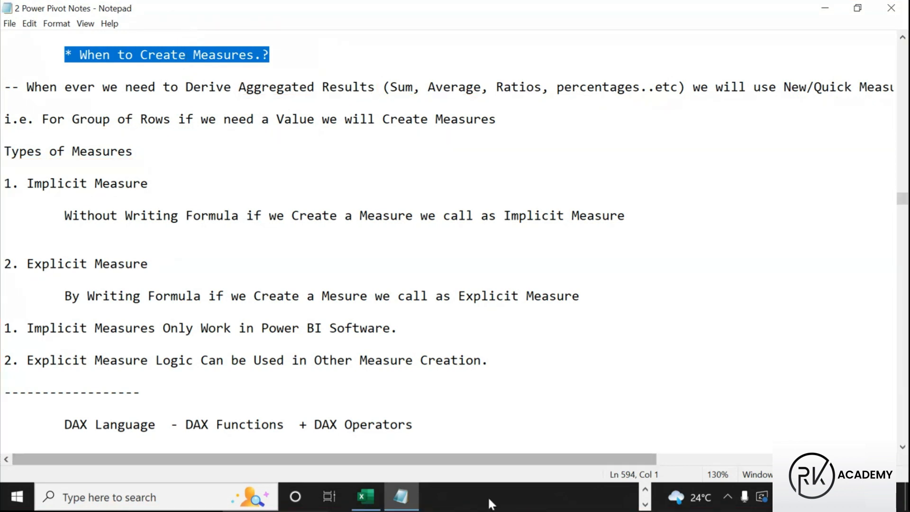
click(491, 504)
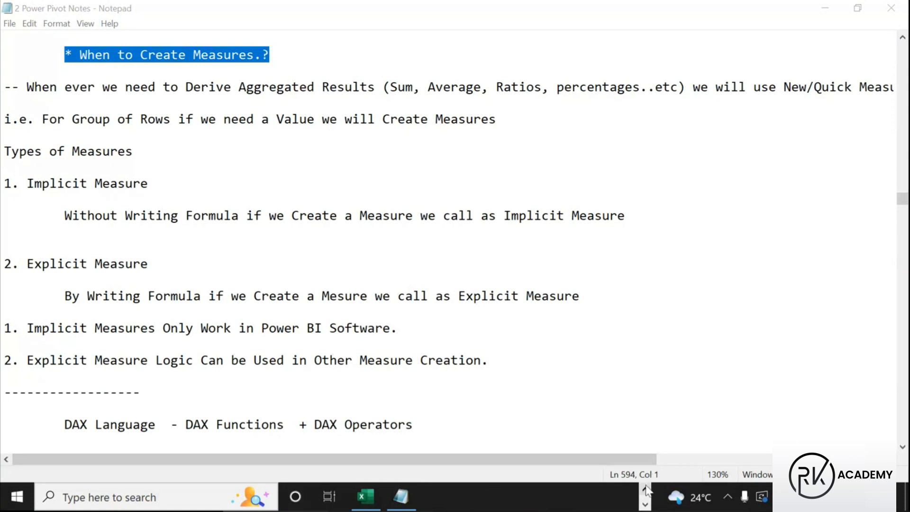
In Power BI Desktop's Report view, add an empty table visual to the page
click(645, 489)
click(483, 493)
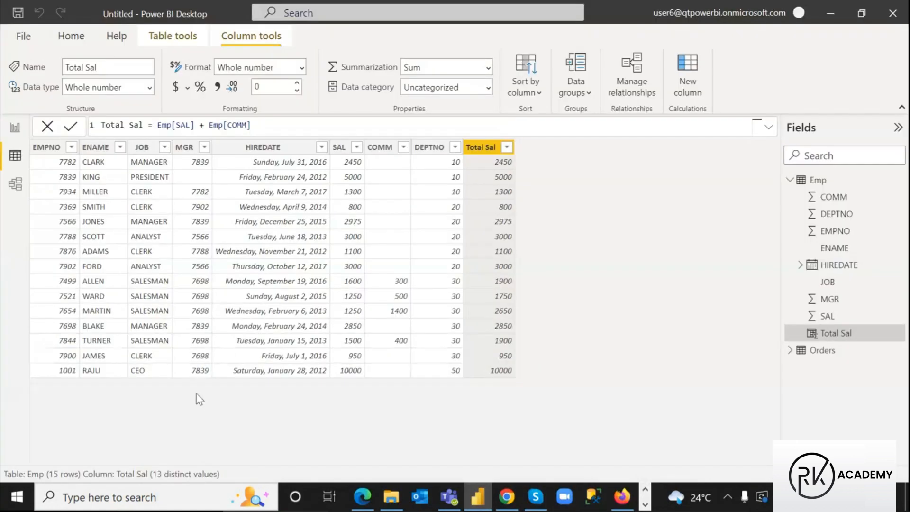
click(15, 127)
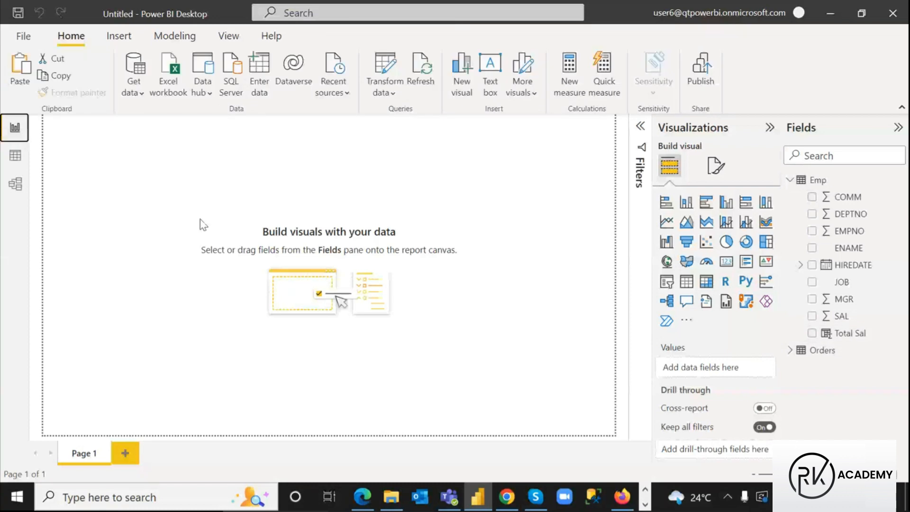
click(226, 164)
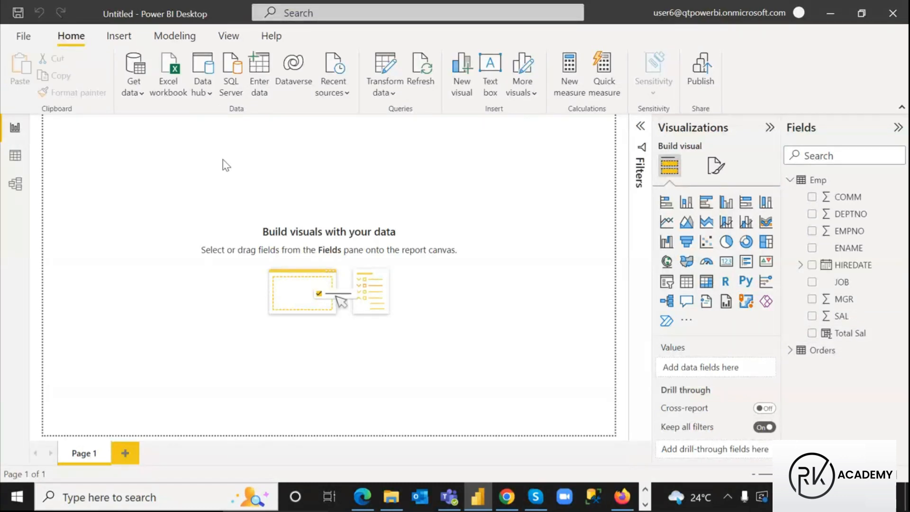
click(686, 281)
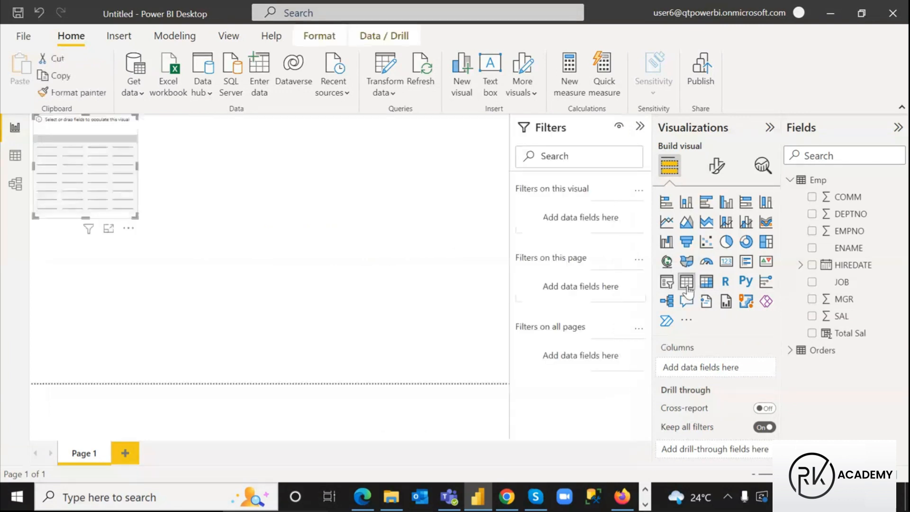
drag(115, 130, 126, 161)
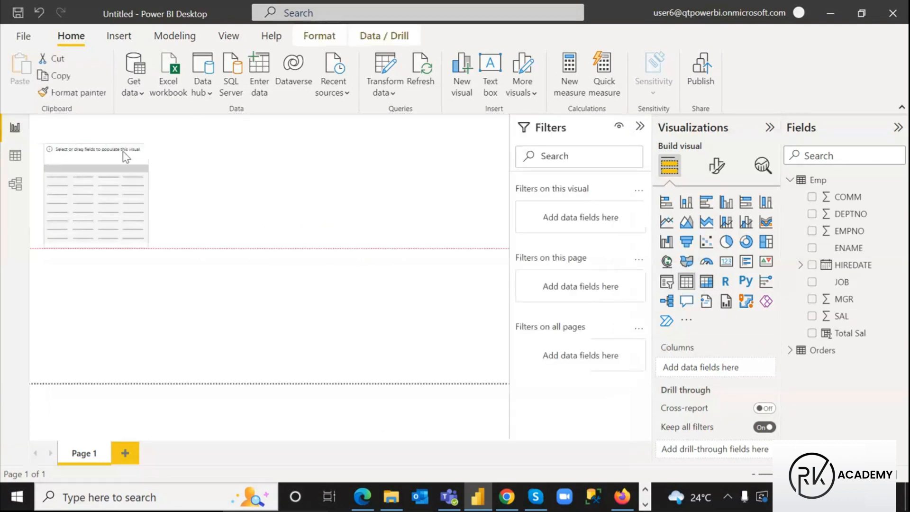
Set the page view to Actual size, then move the table top-left and make it narrower and shorter
click(229, 37)
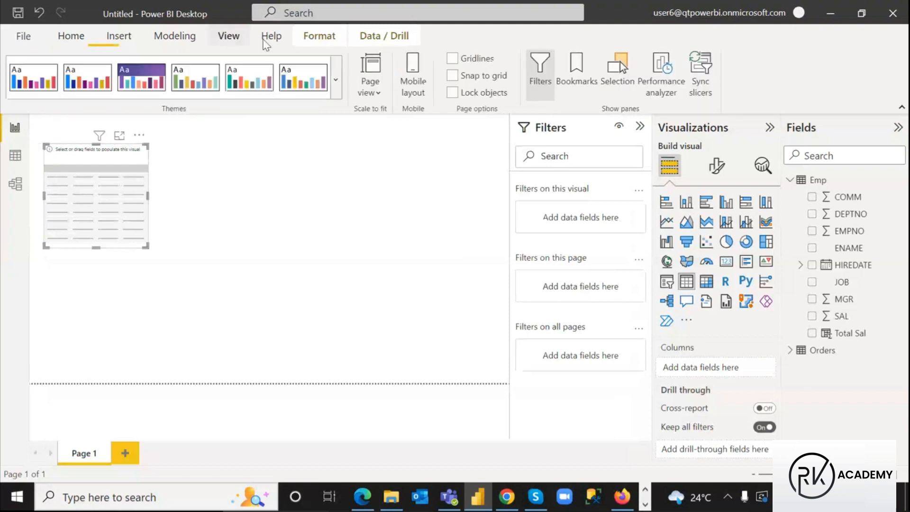
click(384, 94)
click(400, 166)
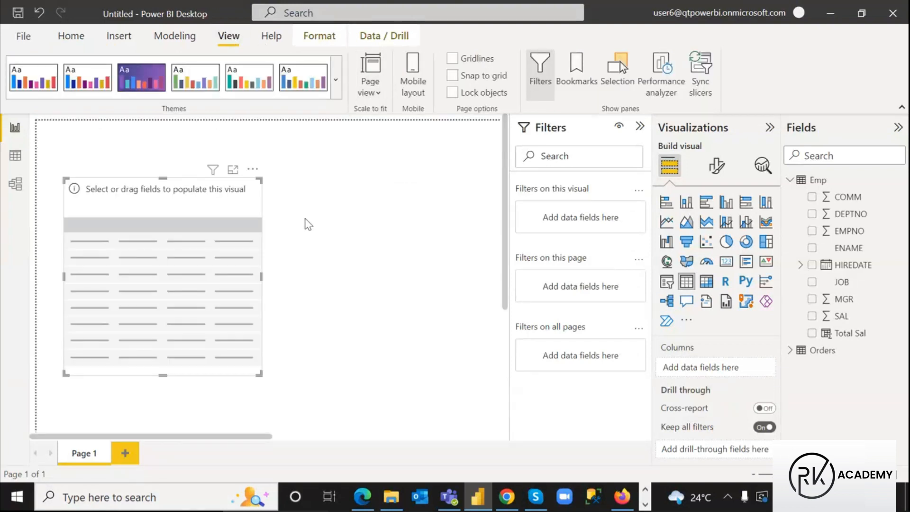
drag(210, 214, 180, 167)
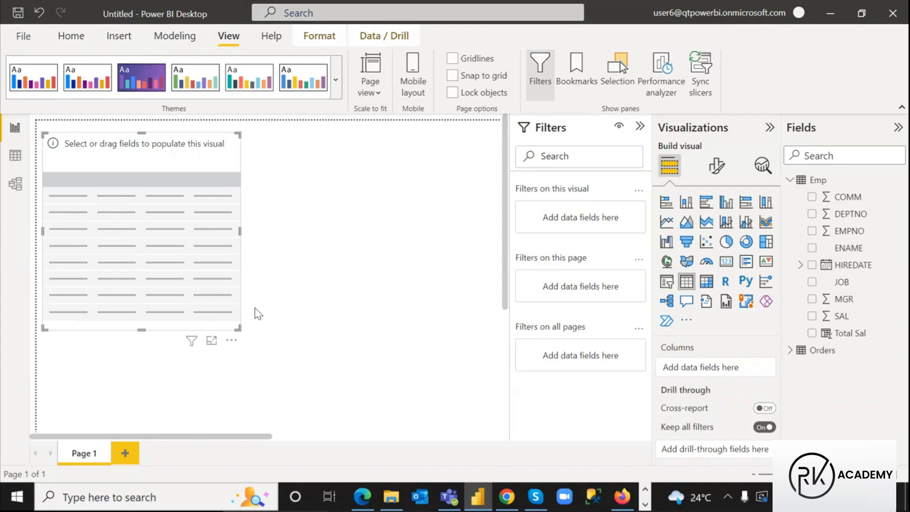
drag(240, 230, 177, 229)
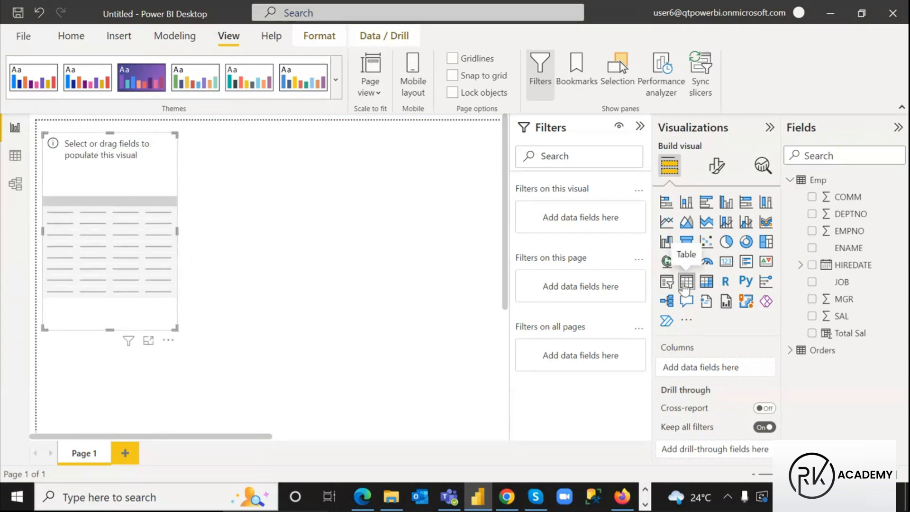
drag(176, 327, 172, 281)
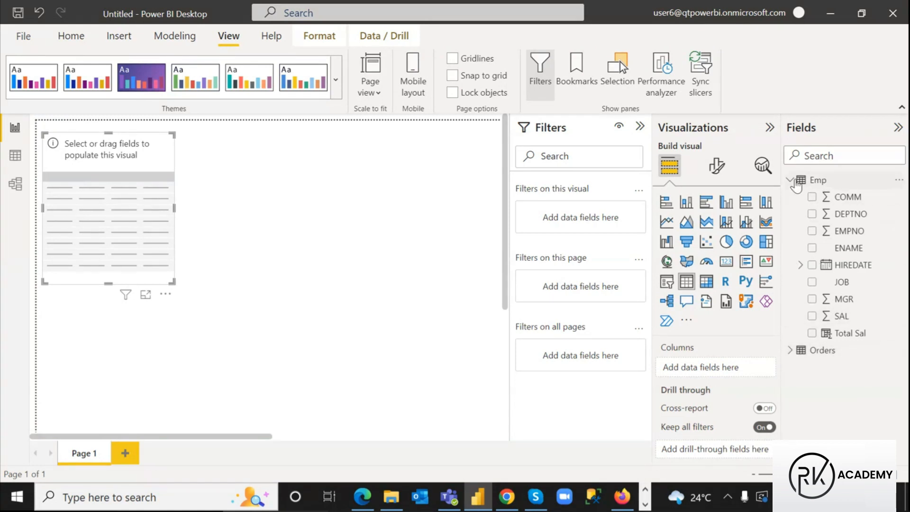
Fill the table with Orders' Region and Sales fields and shrink it to fit
click(790, 180)
click(790, 197)
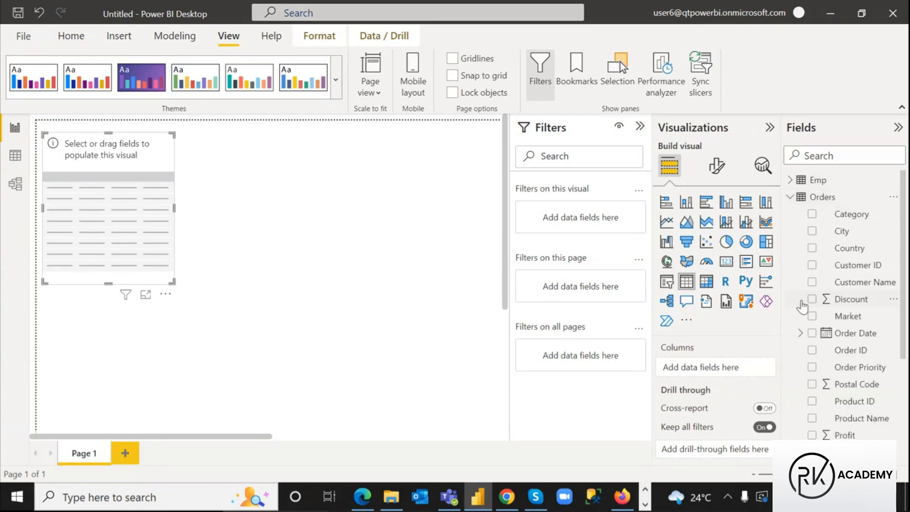
scroll(805, 306, down, 5)
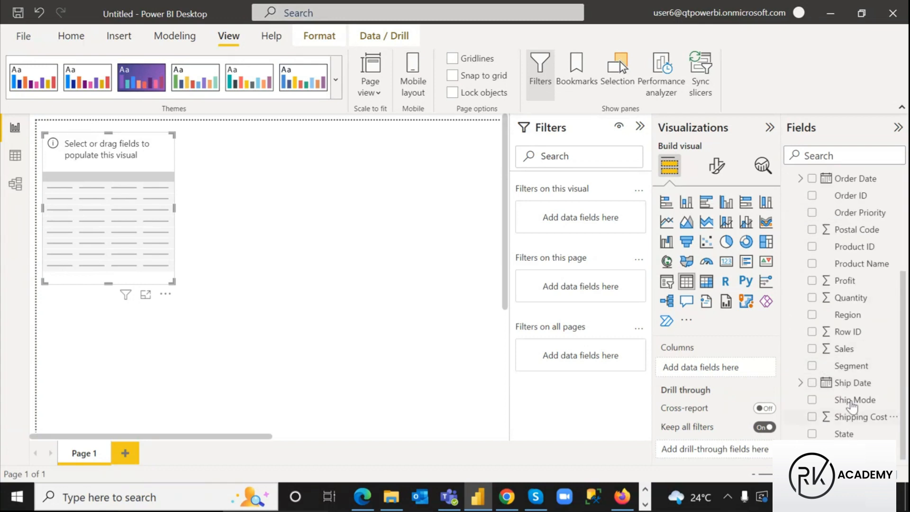
click(811, 314)
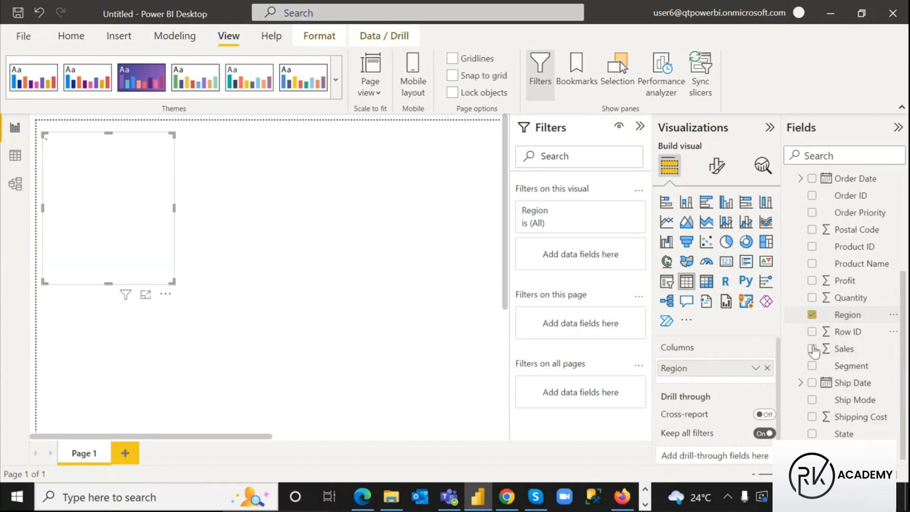
click(812, 349)
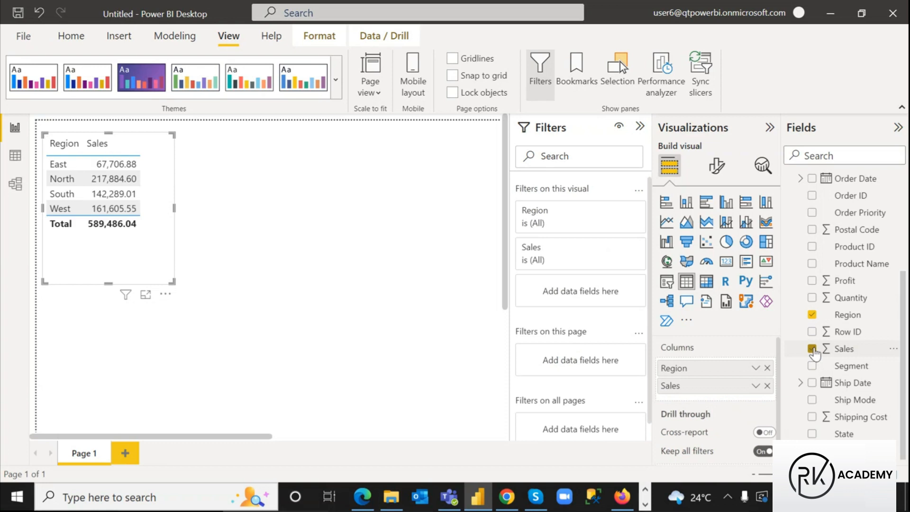
drag(170, 279, 144, 242)
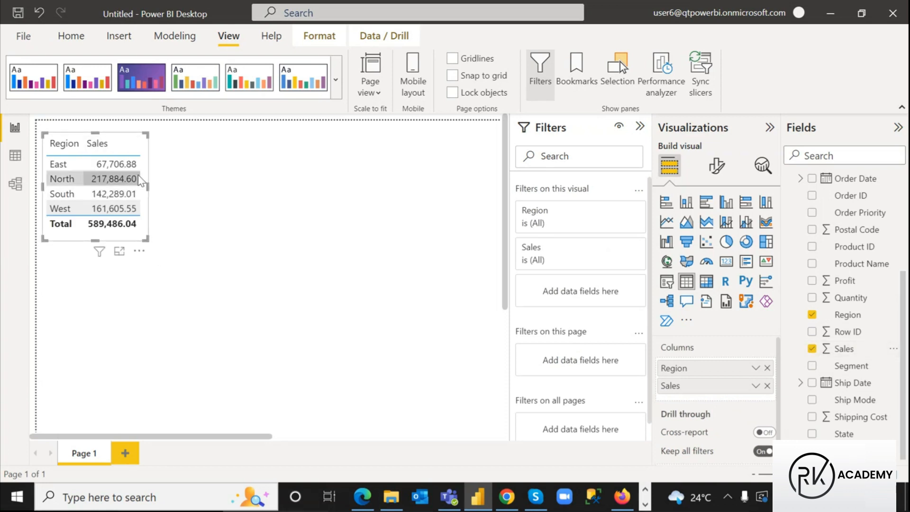
Turn on the table's visual border and a shadow with Inside offset
click(716, 167)
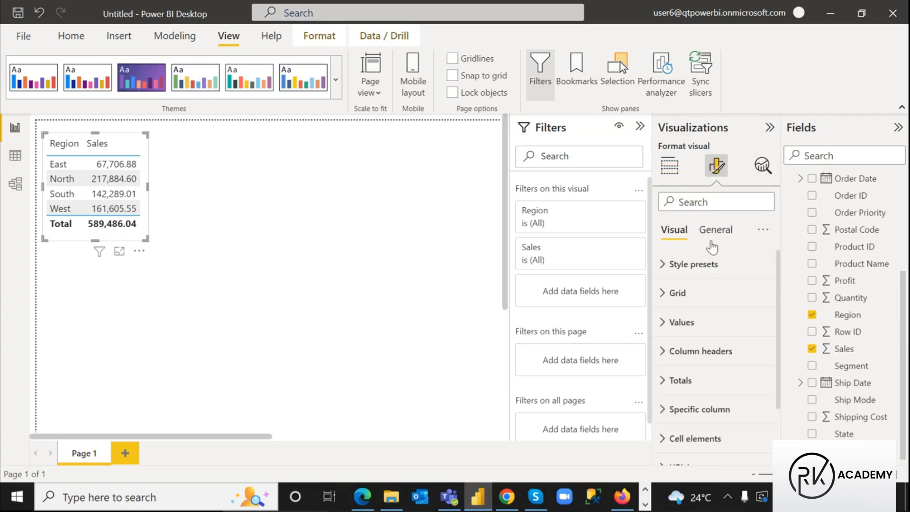
click(711, 233)
click(663, 323)
scroll(687, 356, down, 3)
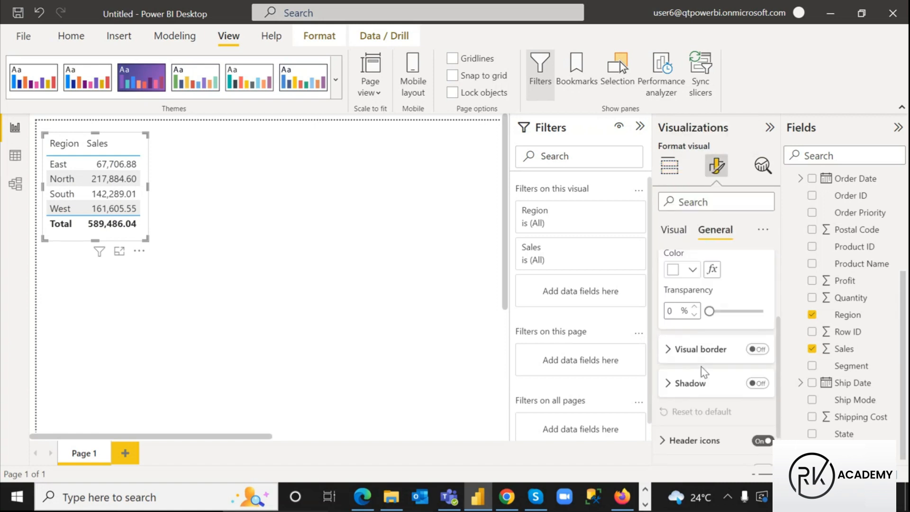
click(757, 337)
click(757, 371)
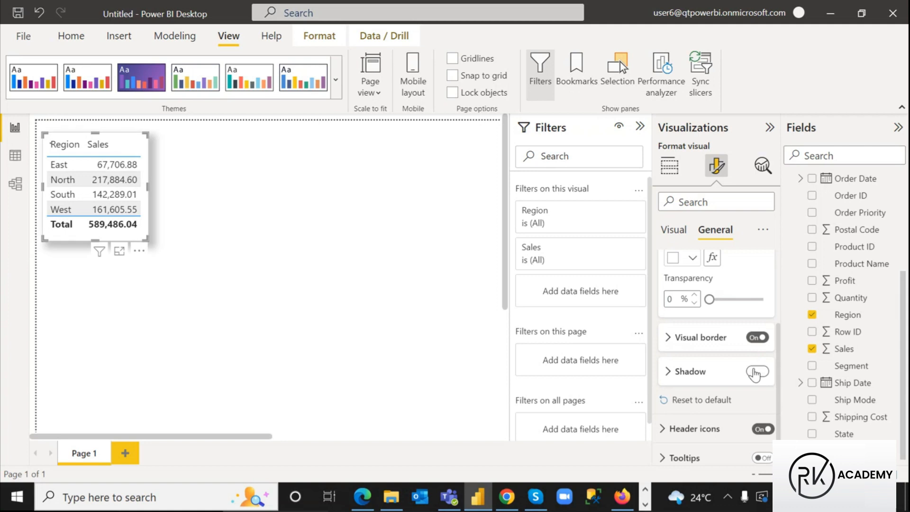
click(668, 371)
scroll(700, 335, down, 1)
click(716, 316)
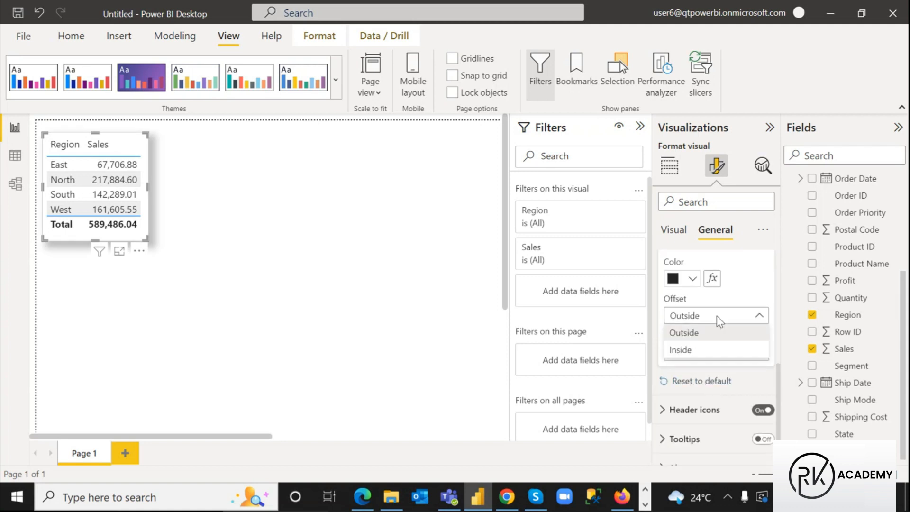
click(685, 349)
Set the table border colour to White, 20% darker
scroll(718, 348, up, 2)
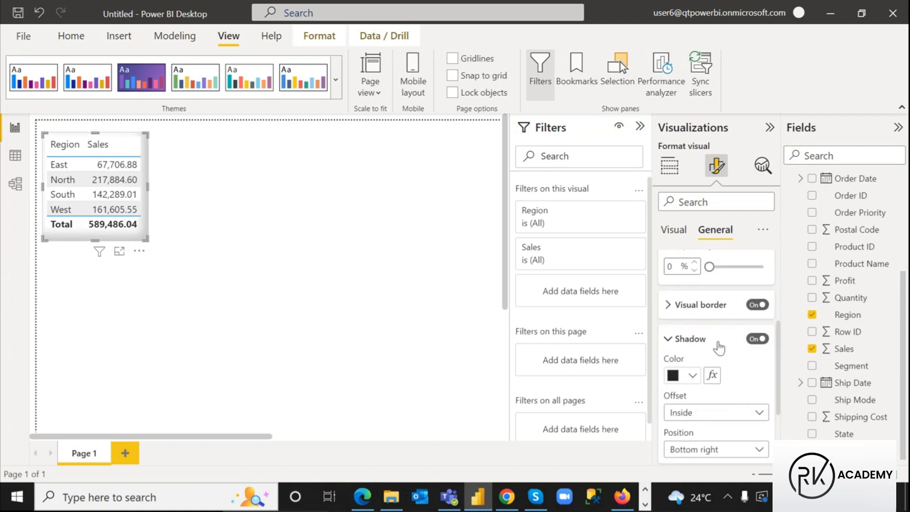
click(668, 305)
click(692, 342)
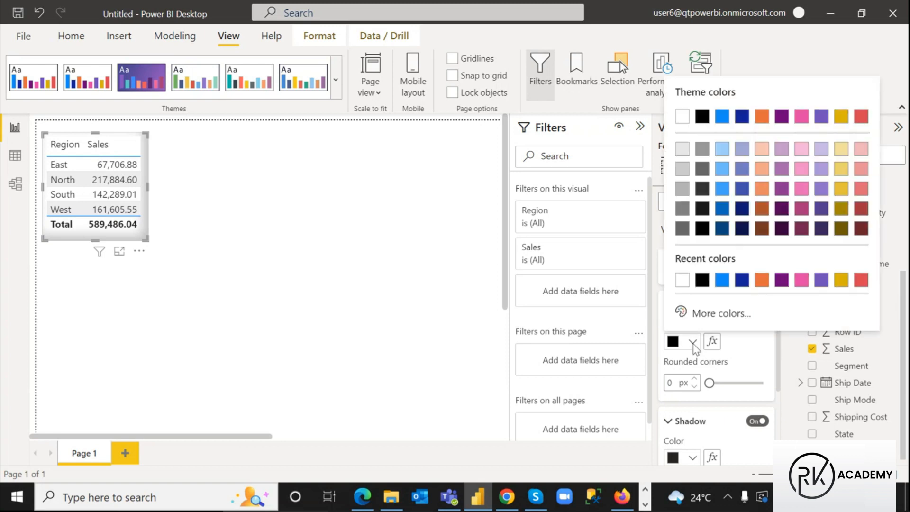
click(682, 175)
click(270, 236)
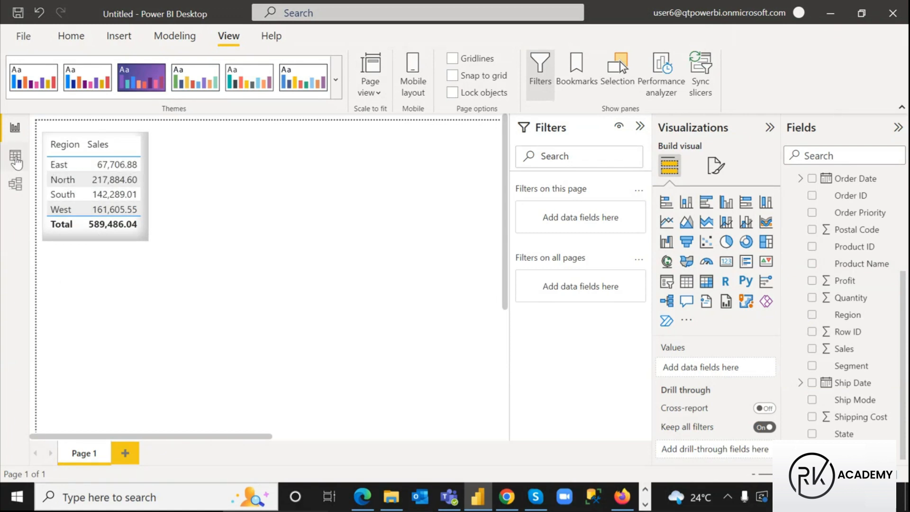
click(16, 158)
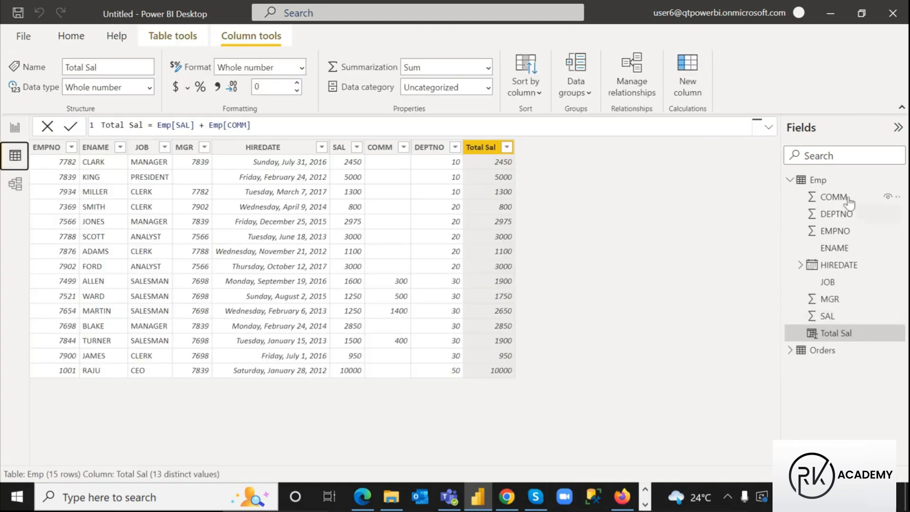
click(790, 180)
click(813, 198)
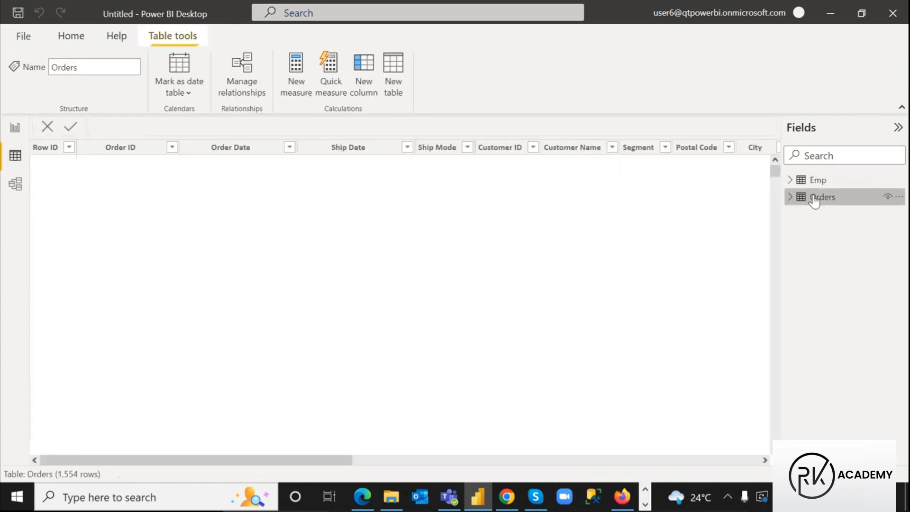
drag(173, 461, 400, 467)
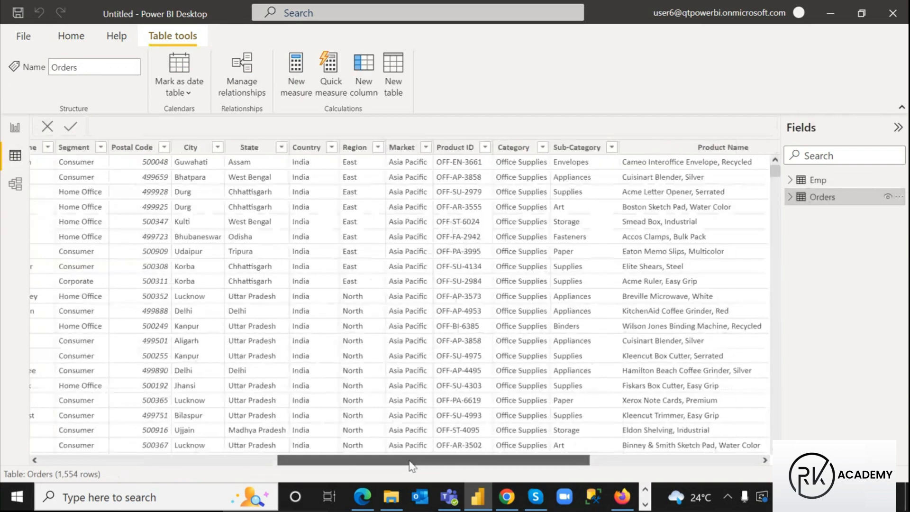
click(378, 147)
click(496, 132)
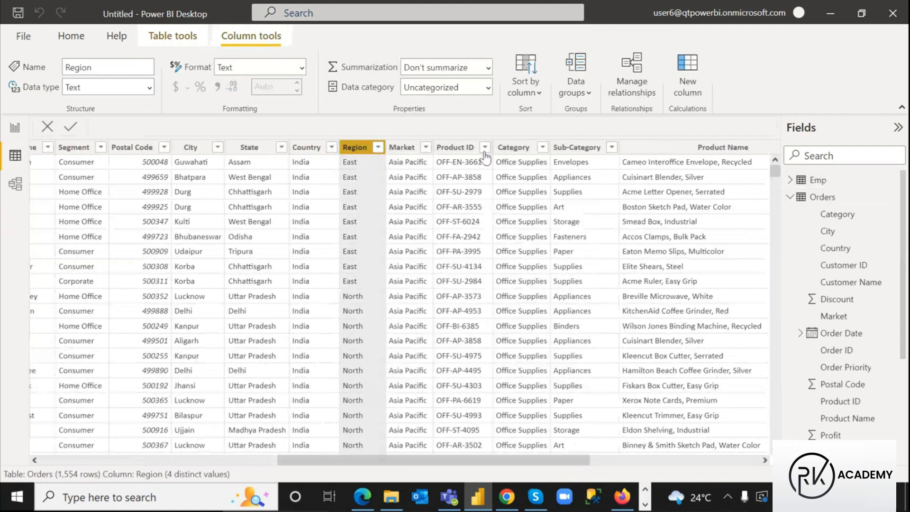
key(ctrl+2)
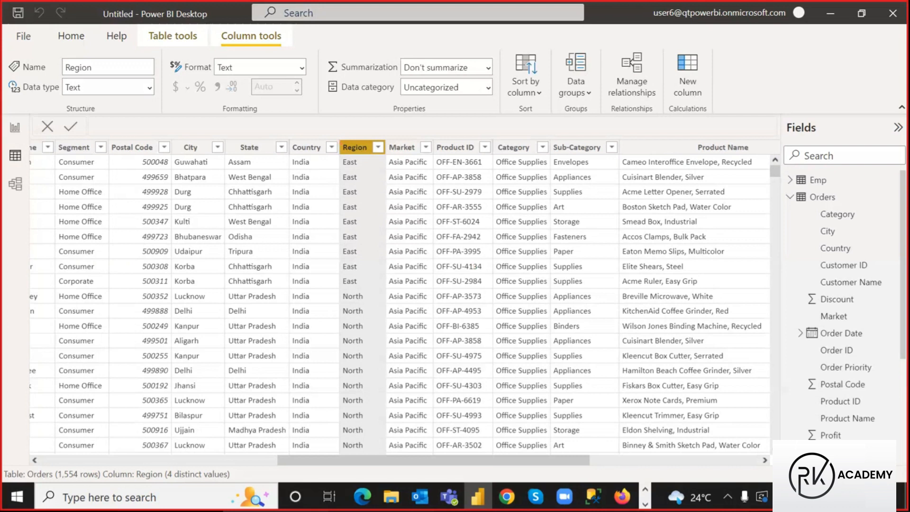
key(Escape)
mouse_move(385, 459)
mouse_down()
mouse_move(474, 461)
mouse_move(496, 476)
mouse_up()
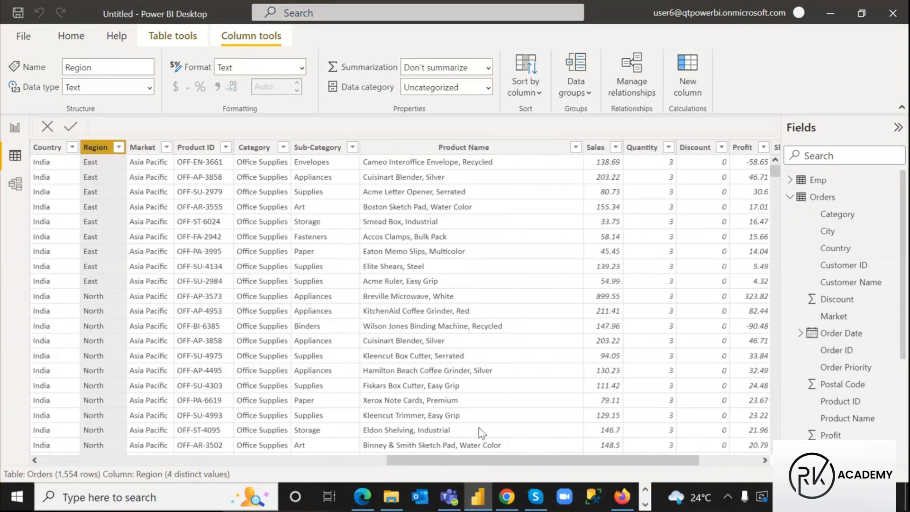
key(ctrl+2)
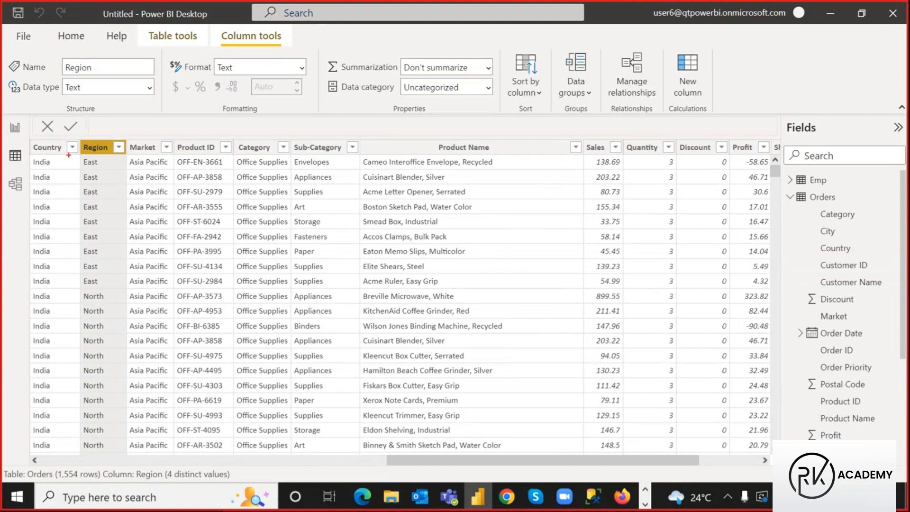
mouse_move(79, 155)
mouse_down()
mouse_move(118, 247)
mouse_move(120, 282)
mouse_move(441, 317)
mouse_move(670, 317)
mouse_move(630, 315)
mouse_move(623, 289)
mouse_up()
mouse_move(589, 156)
mouse_down()
mouse_move(622, 216)
mouse_move(624, 289)
mouse_up()
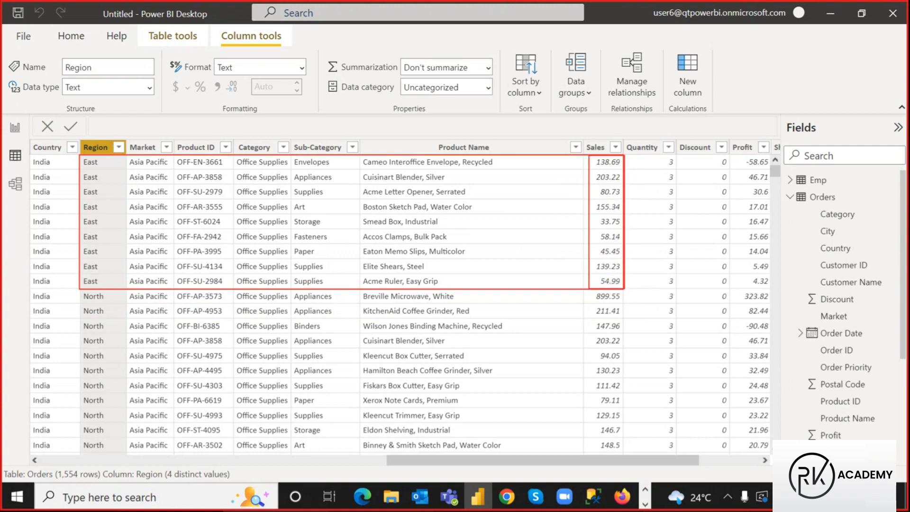
mouse_move(483, 118)
mouse_down()
mouse_move(493, 132)
mouse_move(493, 116)
mouse_move(493, 124)
mouse_up()
mouse_move(587, 153)
mouse_down()
mouse_move(586, 253)
mouse_move(624, 288)
mouse_move(627, 153)
mouse_move(627, 287)
mouse_up()
mouse_move(636, 200)
mouse_down()
mouse_move(609, 120)
mouse_move(541, 123)
mouse_move(570, 133)
mouse_up()
drag(477, 110, 497, 140)
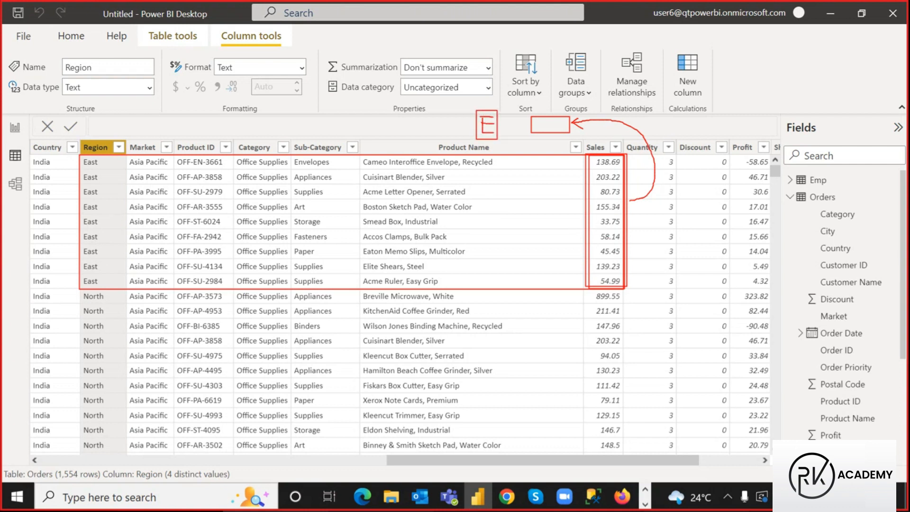
drag(550, 125, 574, 99)
key(Escape)
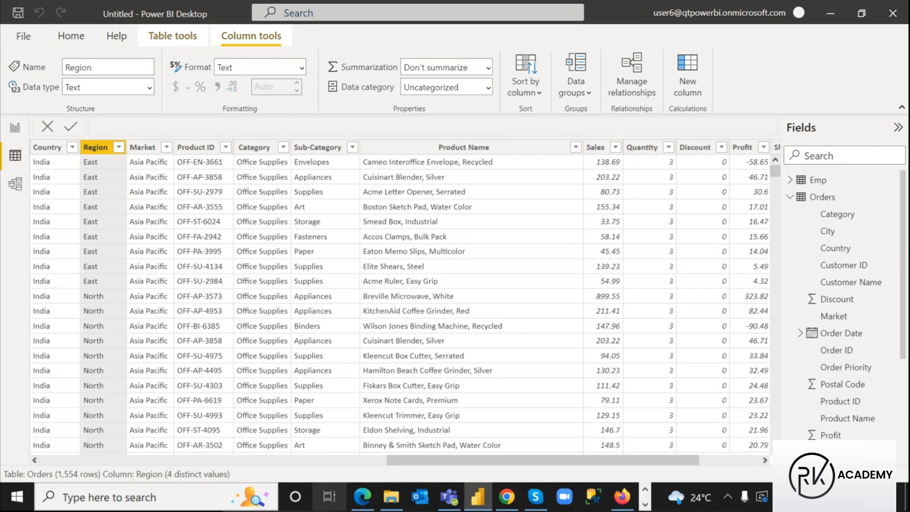
click(15, 127)
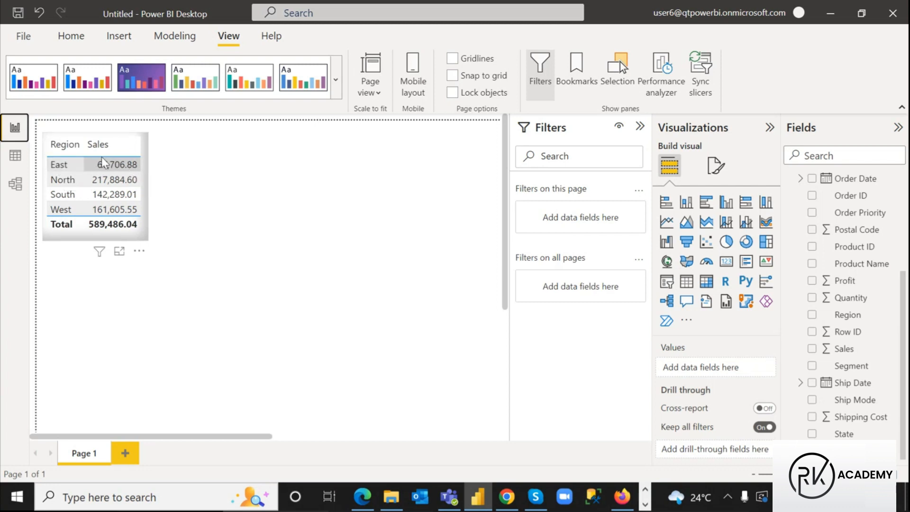
key(ctrl+2)
drag(94, 158, 141, 169)
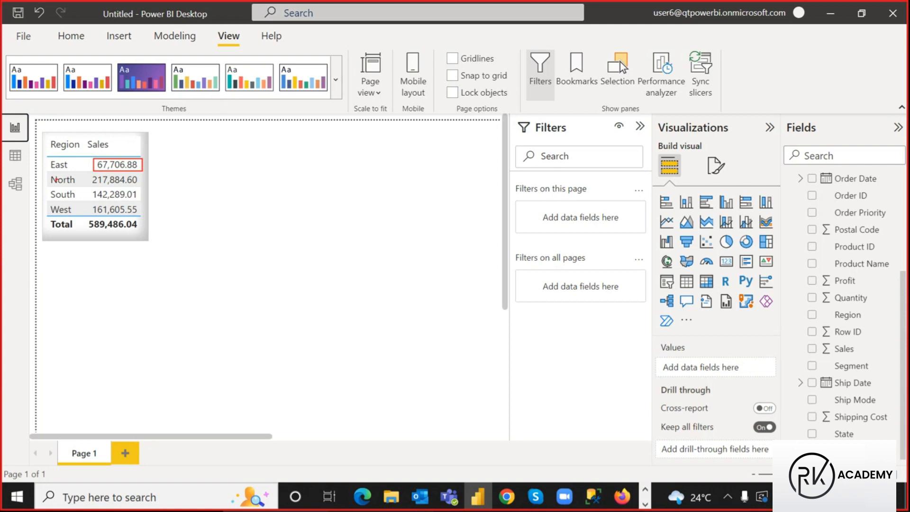
drag(46, 188, 139, 200)
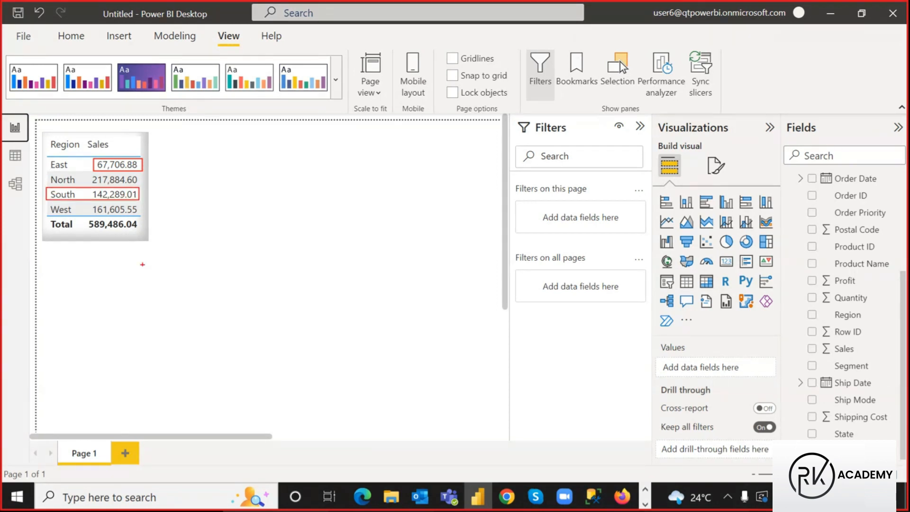
drag(85, 137, 120, 154)
key(Escape)
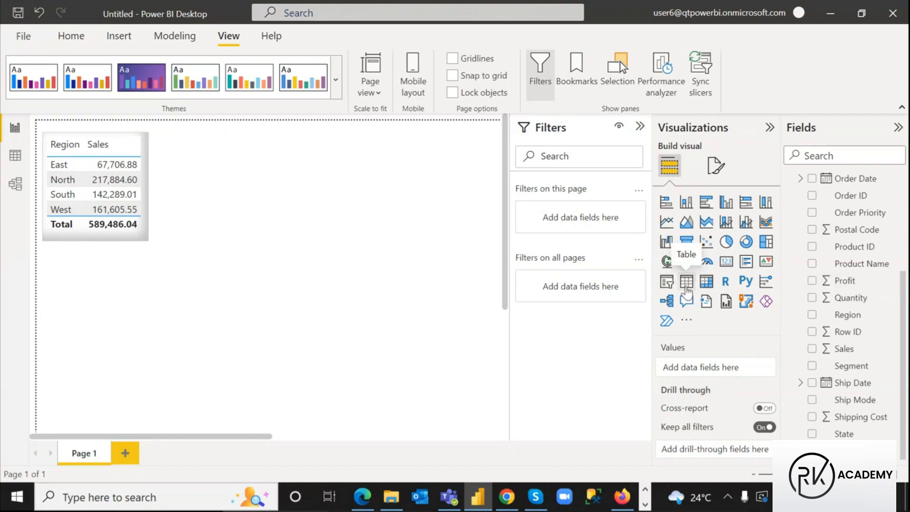
Place a second empty table beside the Region/Sales table and start a new measure in Orders
click(686, 281)
drag(109, 326, 231, 167)
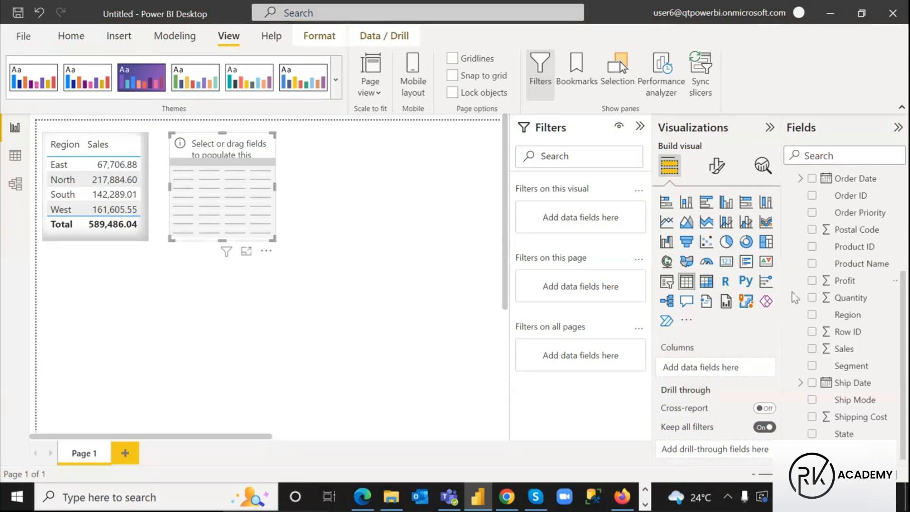
scroll(840, 401, up, 4)
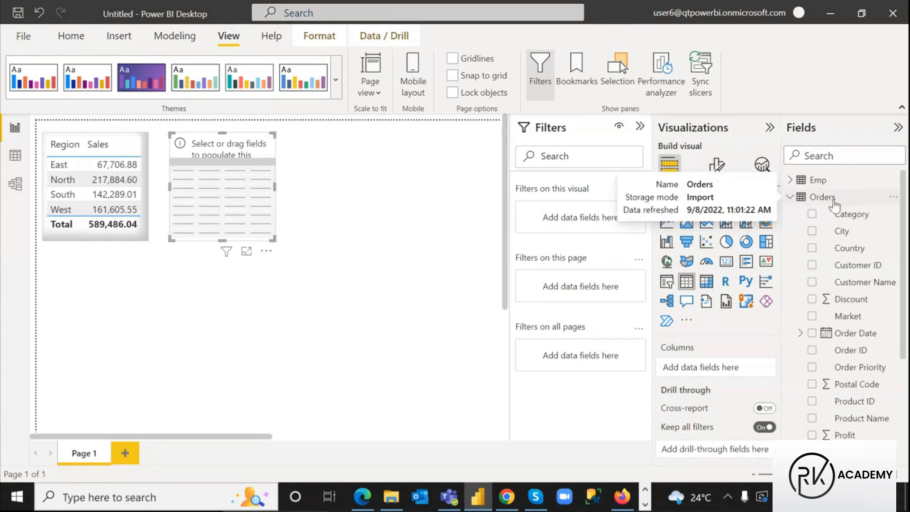
click(833, 201)
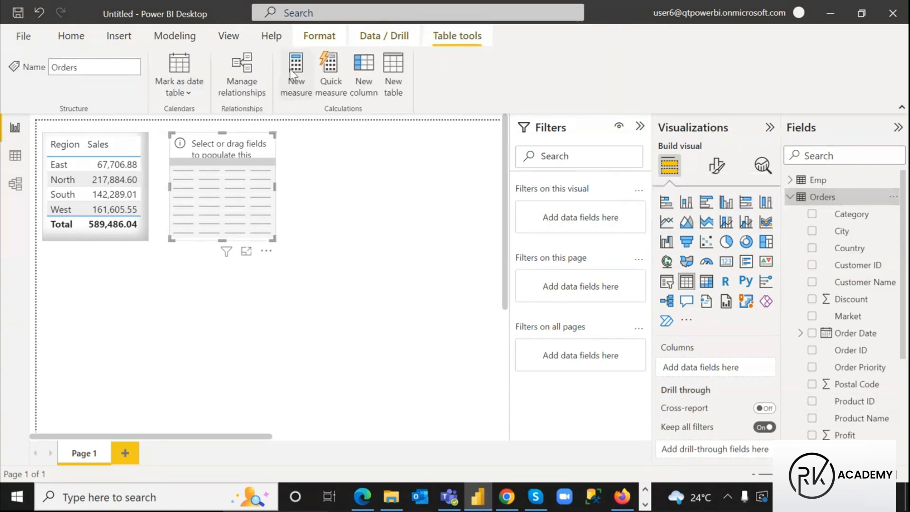
click(296, 76)
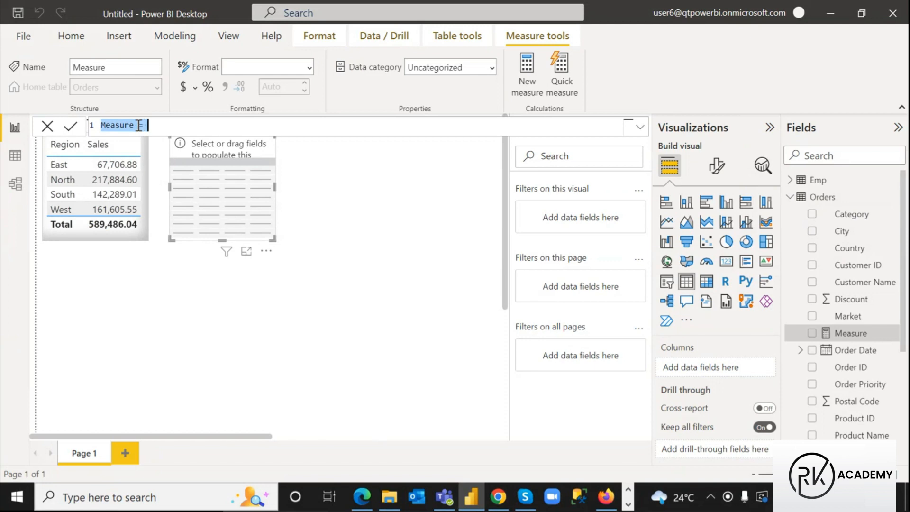
Write the Orders measure SumOfSales = SUM(Orders[Sales]) in the formula bar and commit it
text(Measur)
key(BackSpace)
key(BackSpace)
key(BackSpace)
key(BackSpace)
key(BackSpace)
key(BackSpace)
text(S =um)
text(OfSale)
text(s)
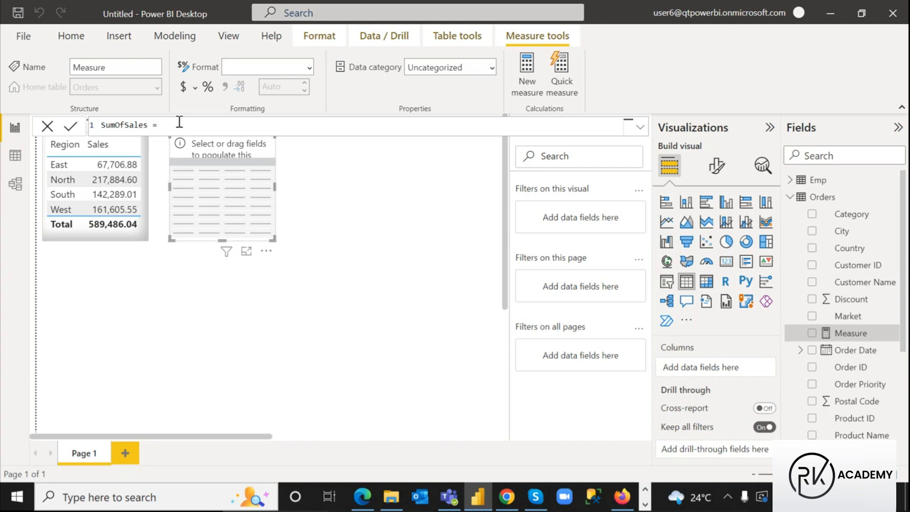
text(sum)
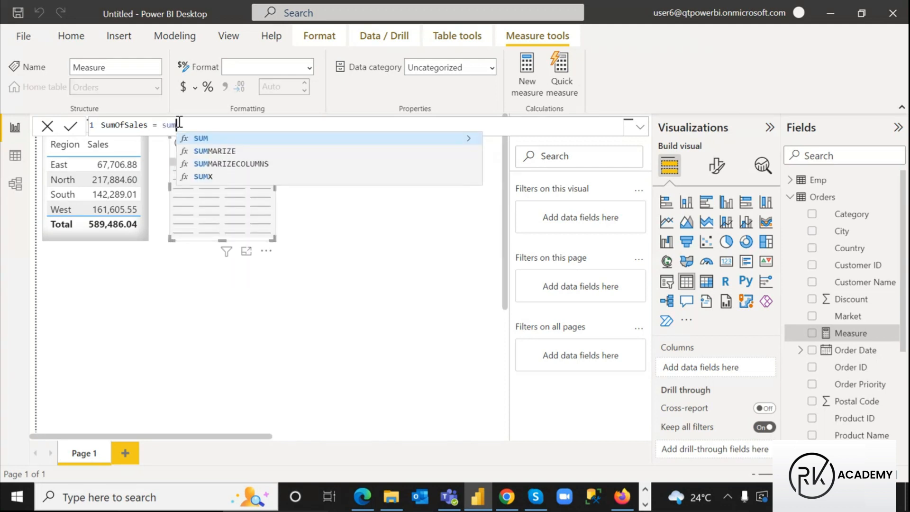
click(199, 140)
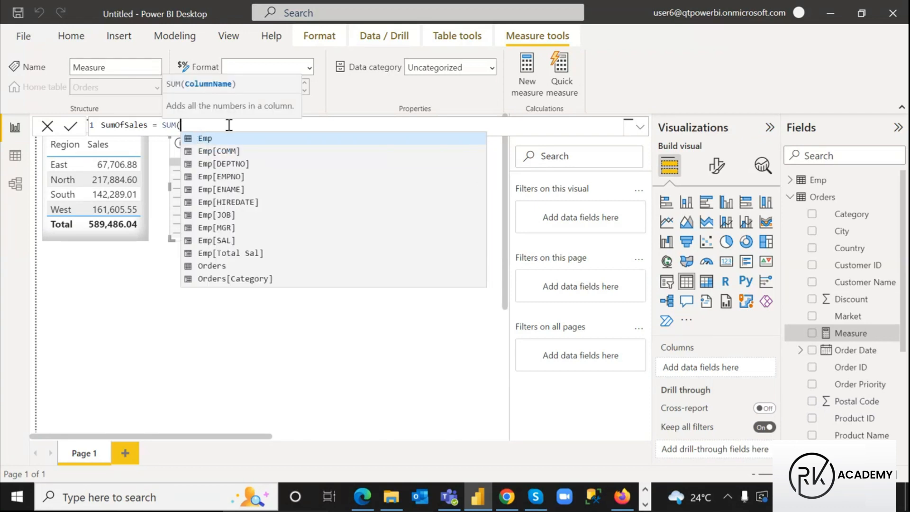
text(sal)
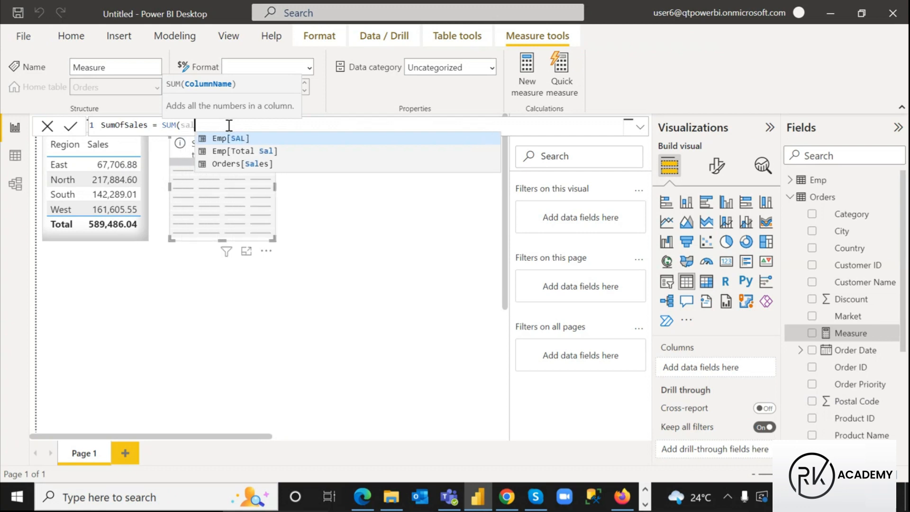
click(243, 164)
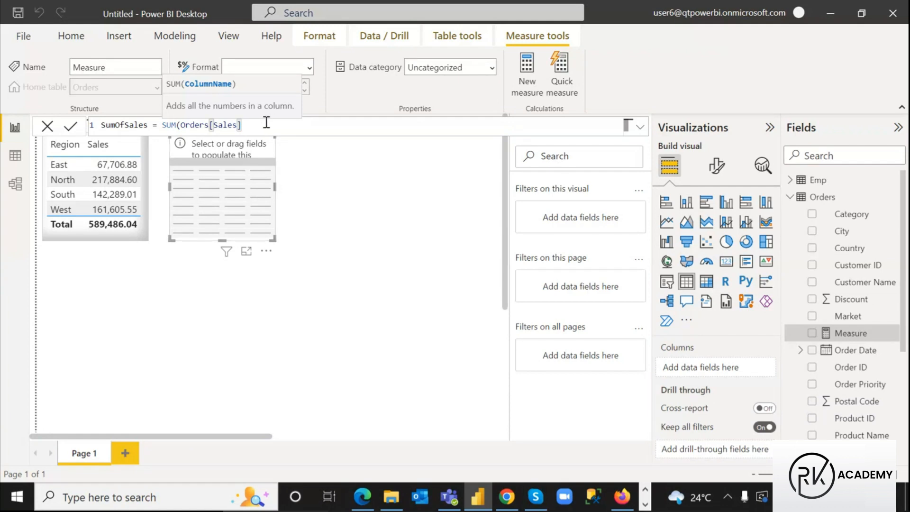
text())
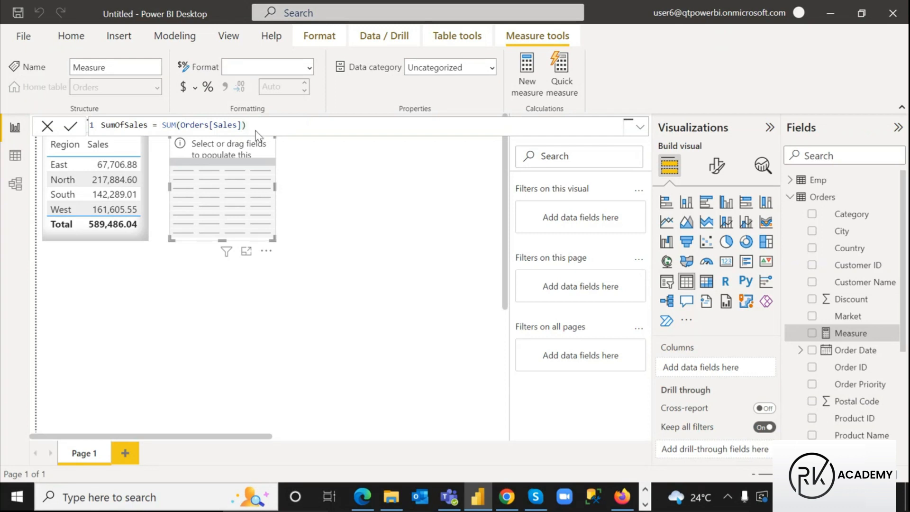
key(Return)
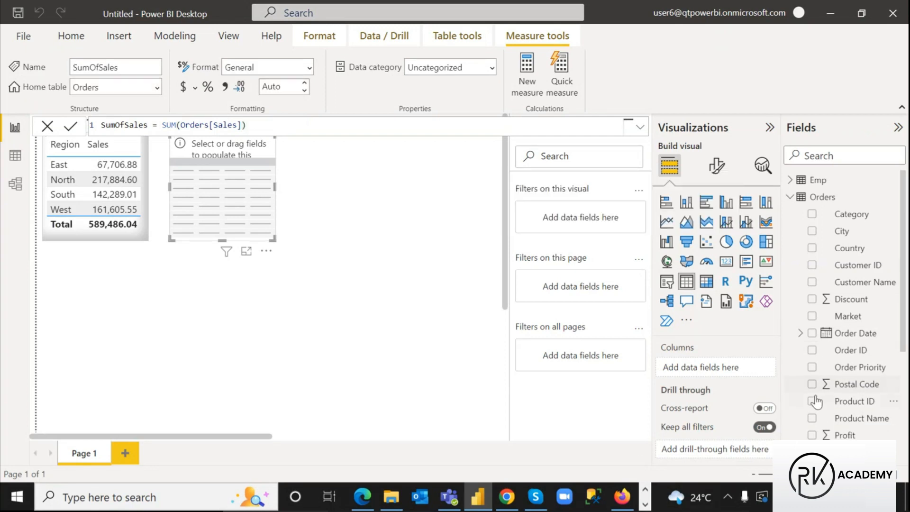
scroll(853, 327, down, 3)
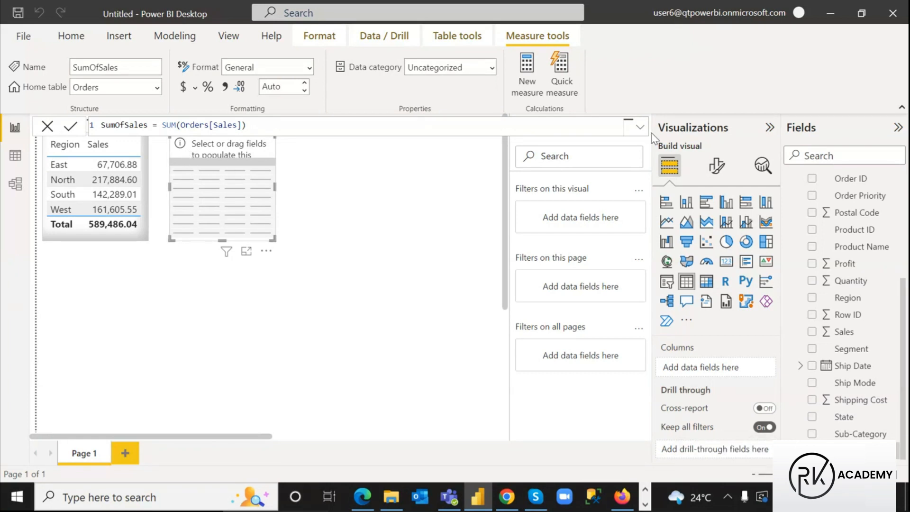
click(426, 180)
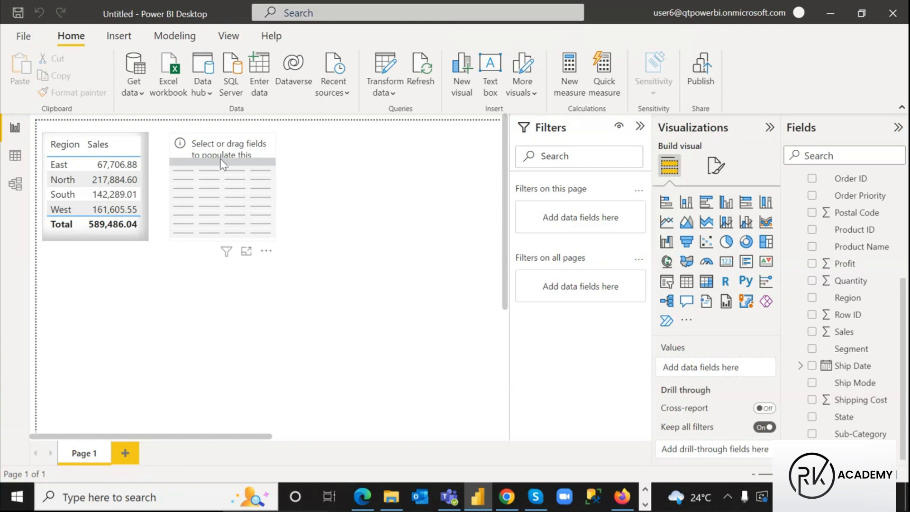
Move the Region/Sales table and the empty table lower on the page together
click(137, 237)
ctrl+click(238, 197)
drag(237, 197, 235, 227)
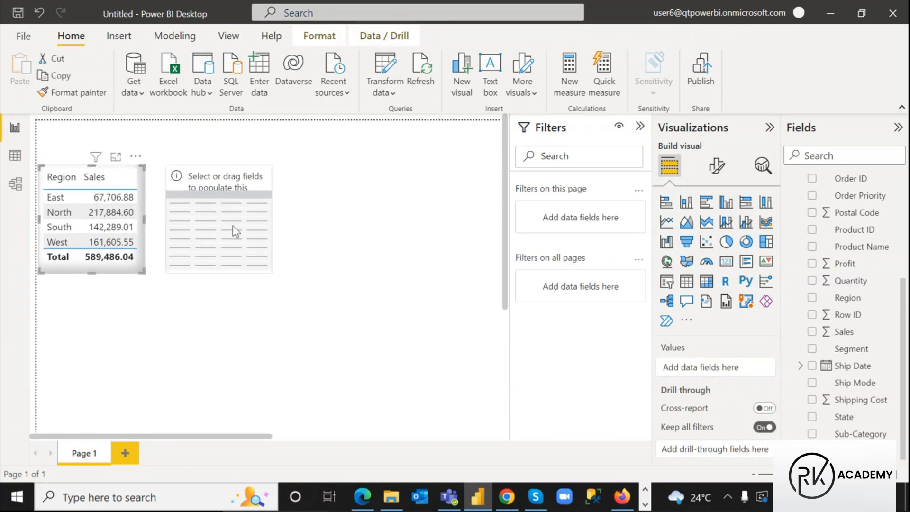
click(238, 231)
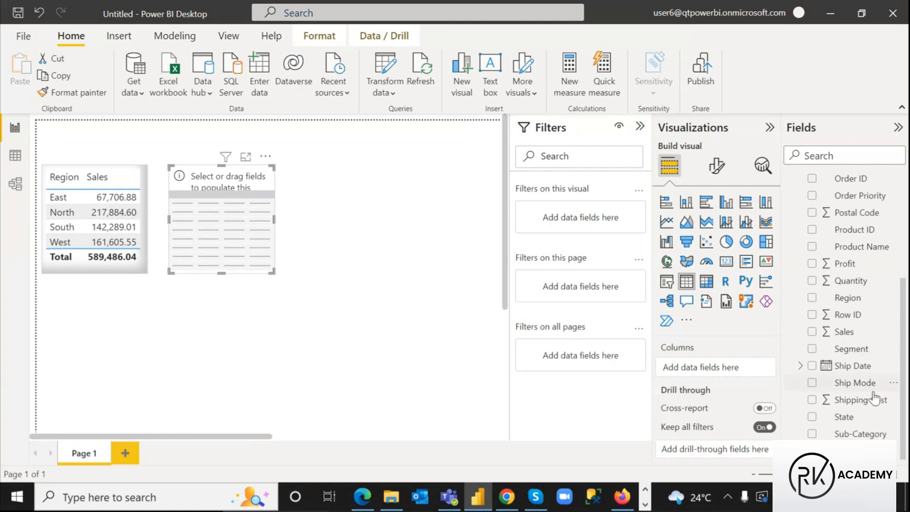
Add Region and SumOfSales as columns of the empty table
scroll(833, 269, up, 3)
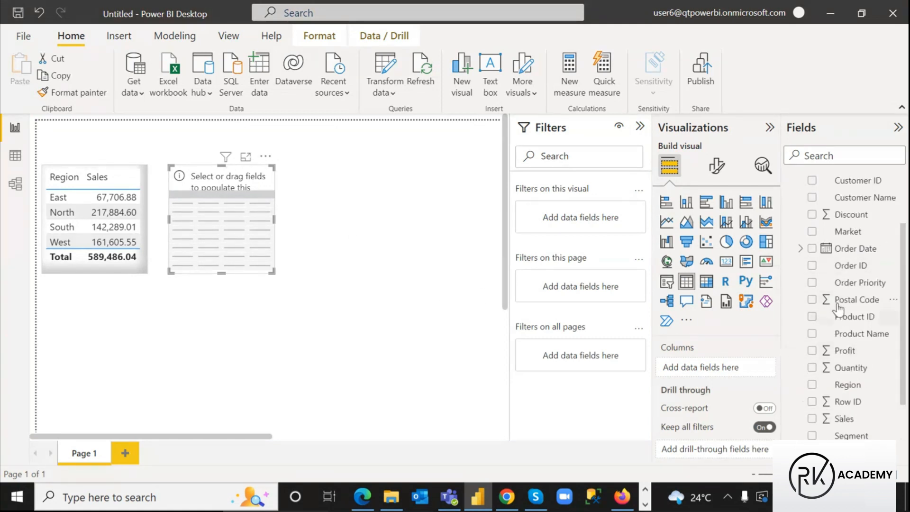
click(814, 386)
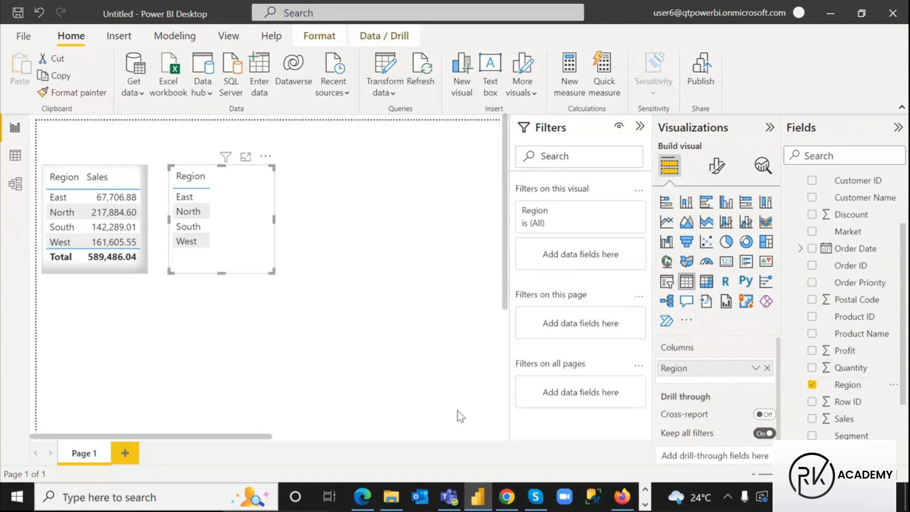
scroll(858, 384, down, 3)
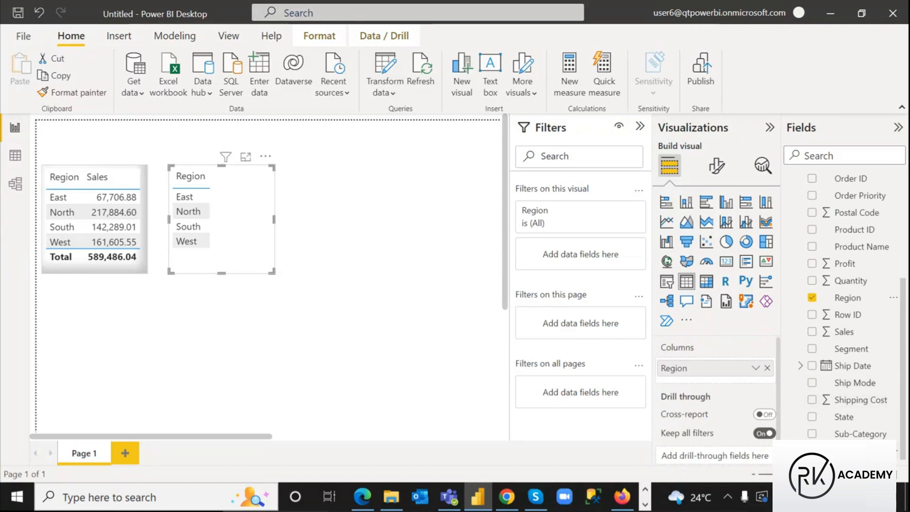
drag(684, 453, 684, 453)
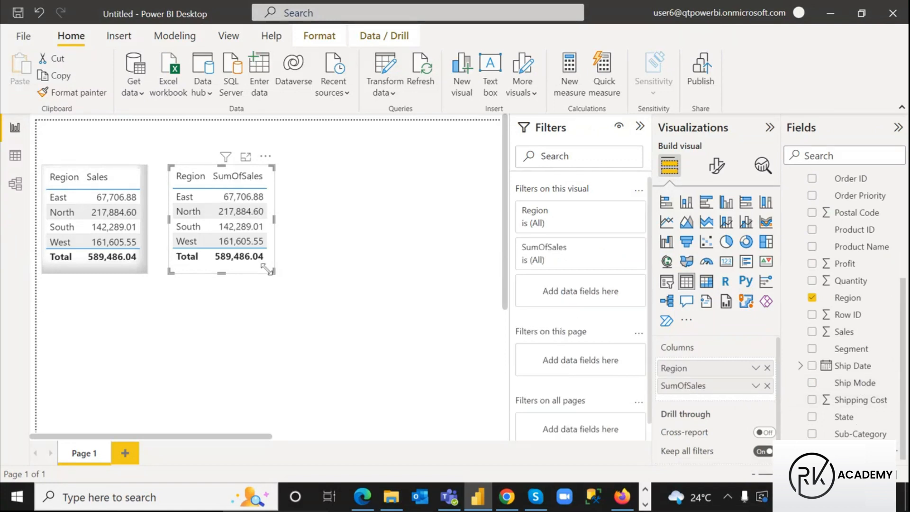
Copy the Region/Sales table's formatting onto the SumOfSales table with Format painter
click(81, 265)
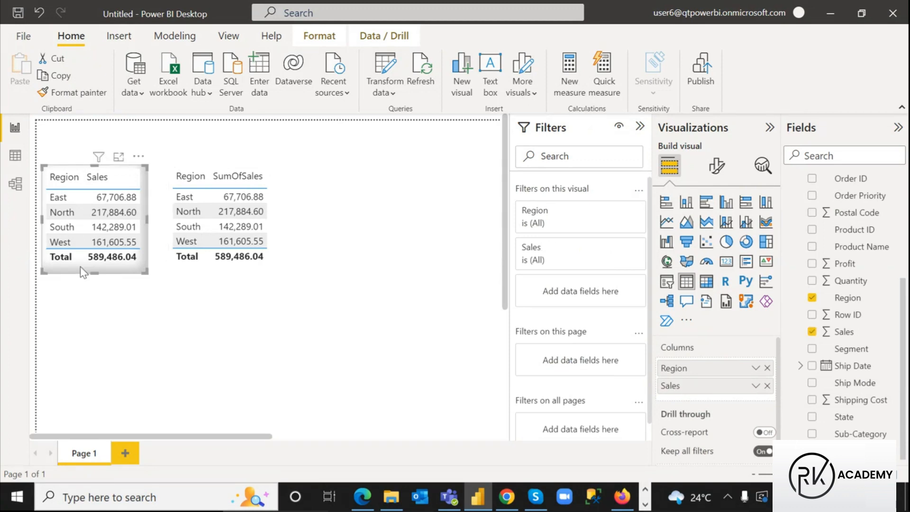
click(66, 97)
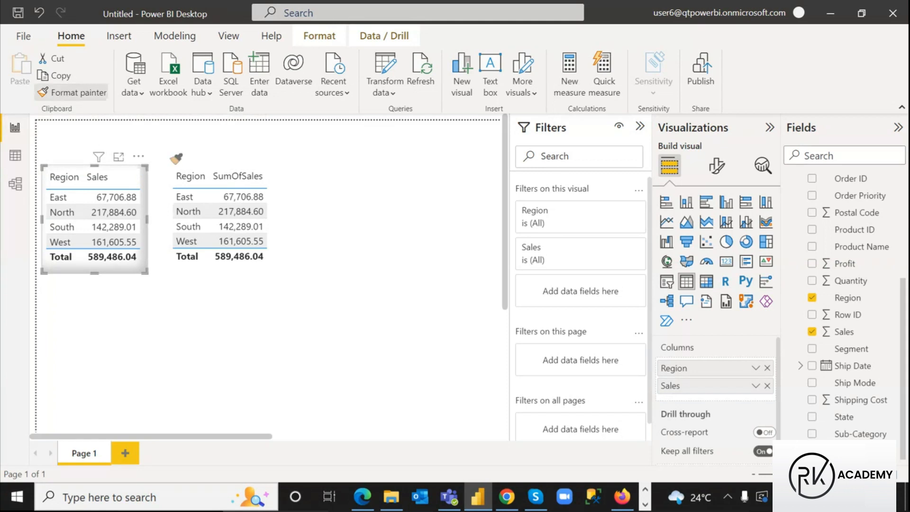
click(270, 230)
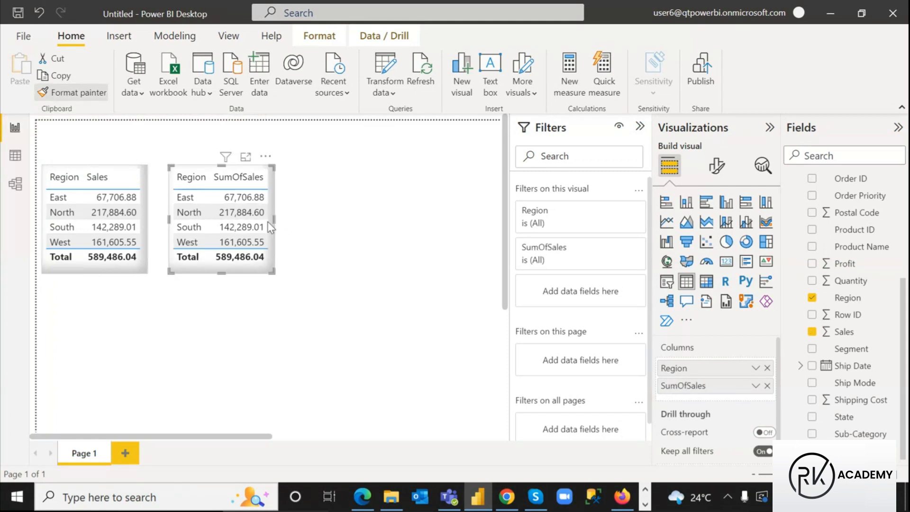
click(304, 335)
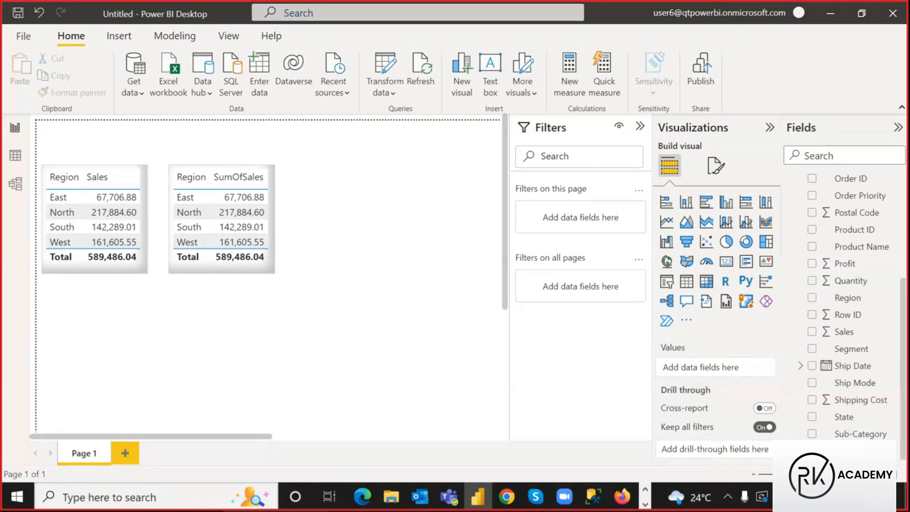
drag(45, 191, 270, 205)
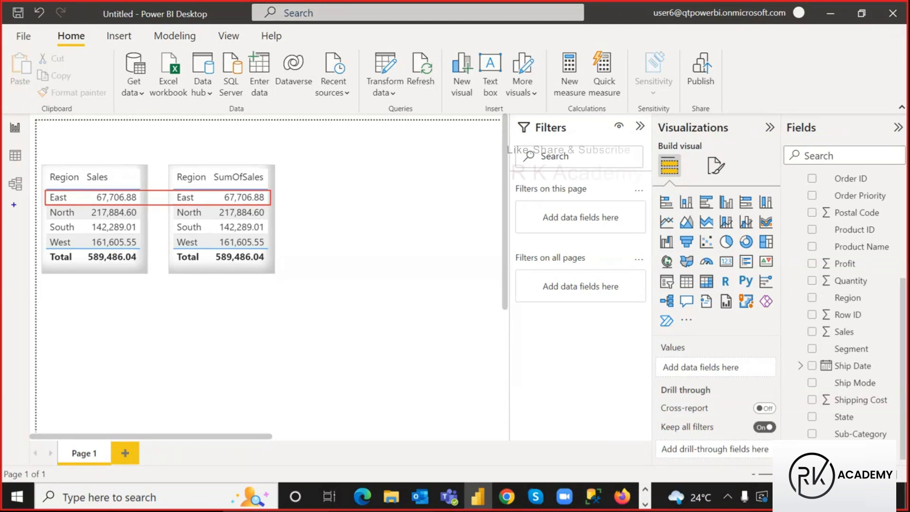
drag(46, 221, 273, 233)
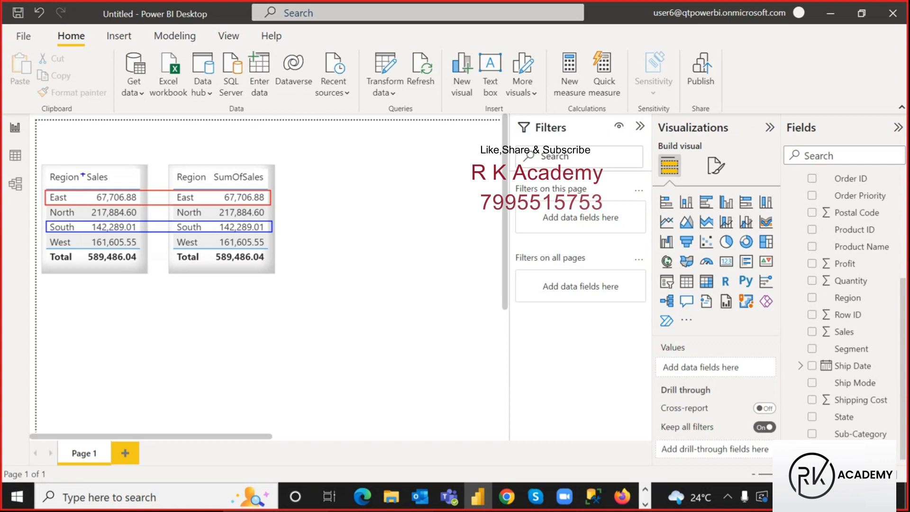
mouse_move(81, 164)
mouse_down()
mouse_move(123, 189)
mouse_move(146, 268)
mouse_up()
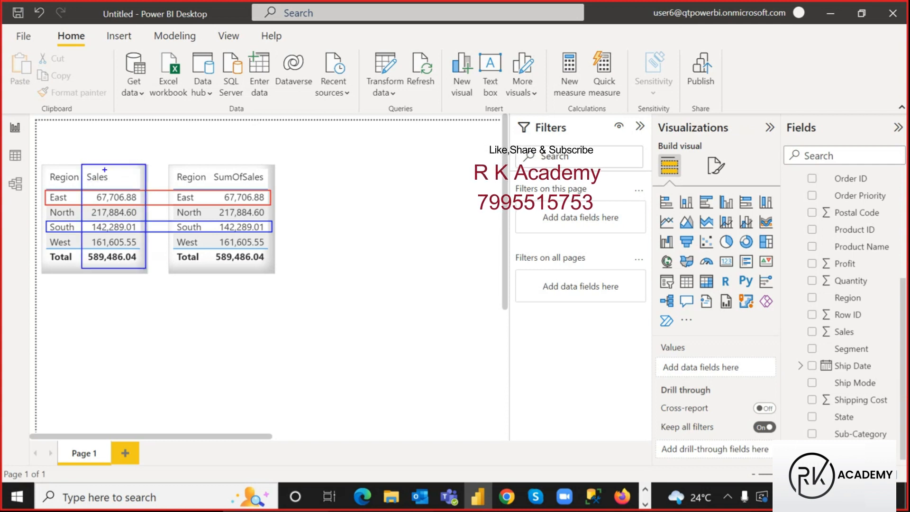
drag(85, 166, 139, 184)
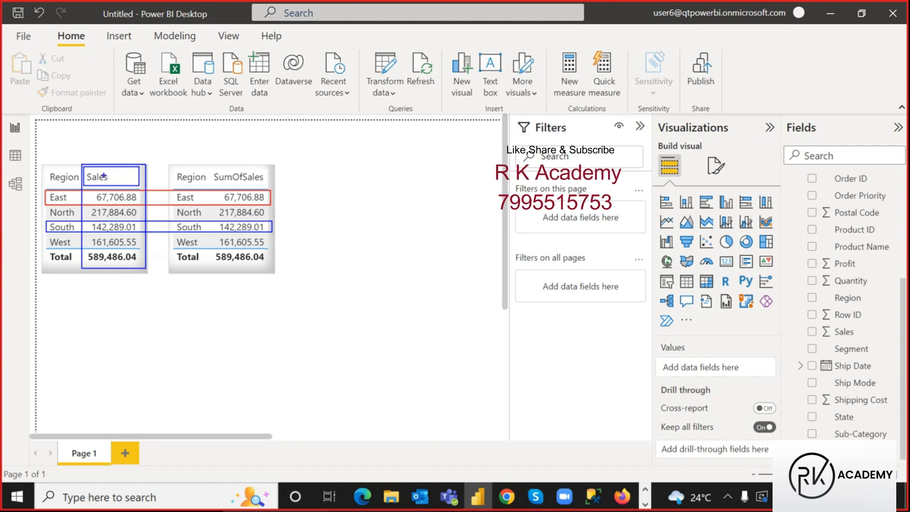
mouse_move(112, 171)
mouse_down()
mouse_move(131, 178)
mouse_move(117, 178)
mouse_up()
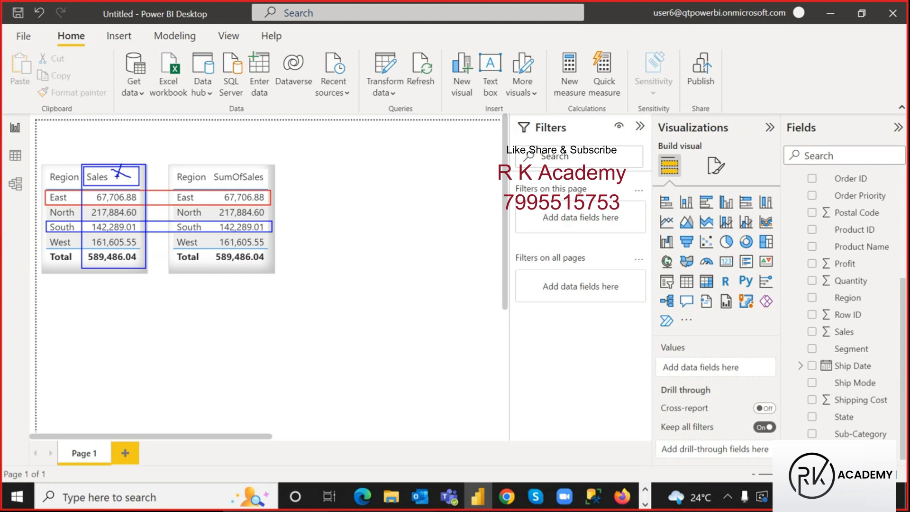
drag(212, 168, 266, 184)
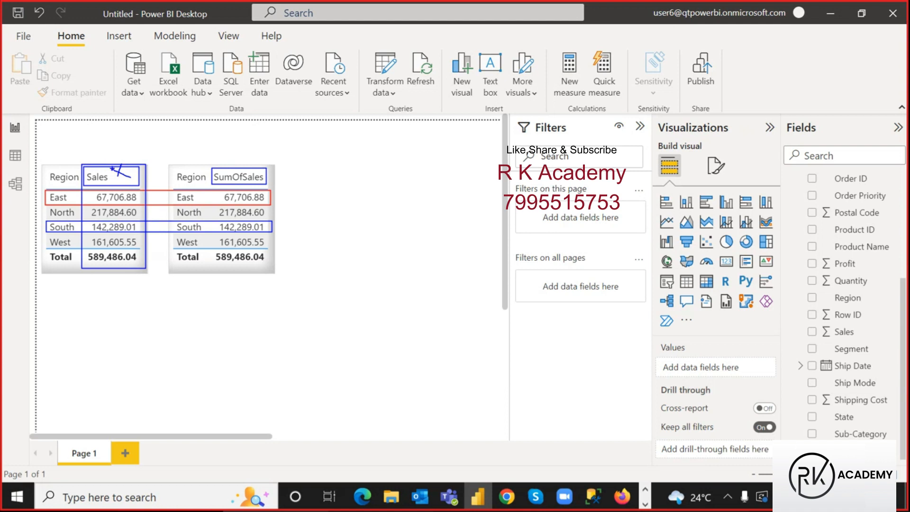
drag(121, 172, 123, 154)
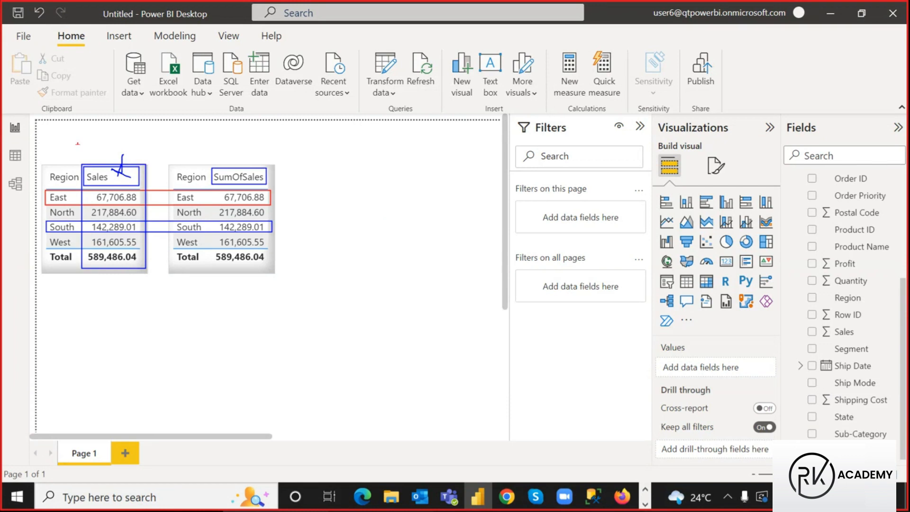
drag(211, 170, 272, 189)
drag(85, 167, 123, 185)
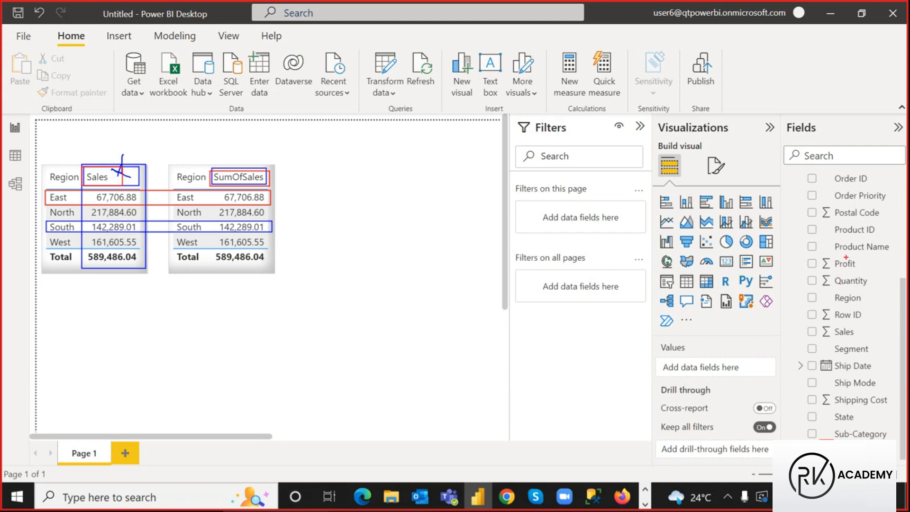
drag(805, 321, 863, 339)
mouse_move(859, 296)
mouse_down()
mouse_move(867, 317)
mouse_move(891, 305)
mouse_move(896, 314)
mouse_move(895, 304)
mouse_up()
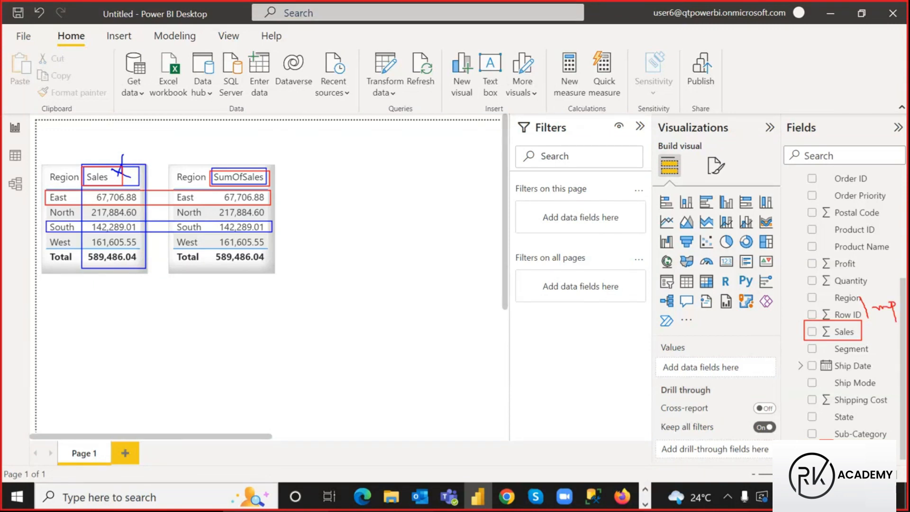
drag(787, 431, 790, 440)
mouse_move(798, 439)
mouse_down()
mouse_move(807, 433)
mouse_move(786, 432)
mouse_move(805, 434)
mouse_up()
mouse_move(811, 421)
mouse_down()
mouse_move(831, 414)
mouse_move(818, 415)
mouse_move(821, 428)
mouse_up()
mouse_move(827, 413)
mouse_down()
mouse_move(825, 429)
mouse_move(832, 420)
mouse_move(848, 425)
mouse_up()
key(Escape)
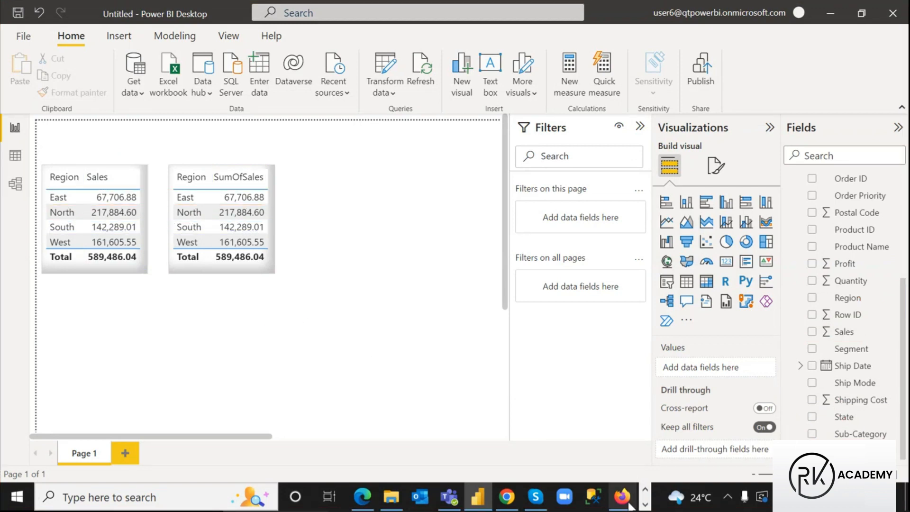
Bring Notepad forward and outline the 1. Implicit Measure and 2. Explicit Measure headings
click(645, 503)
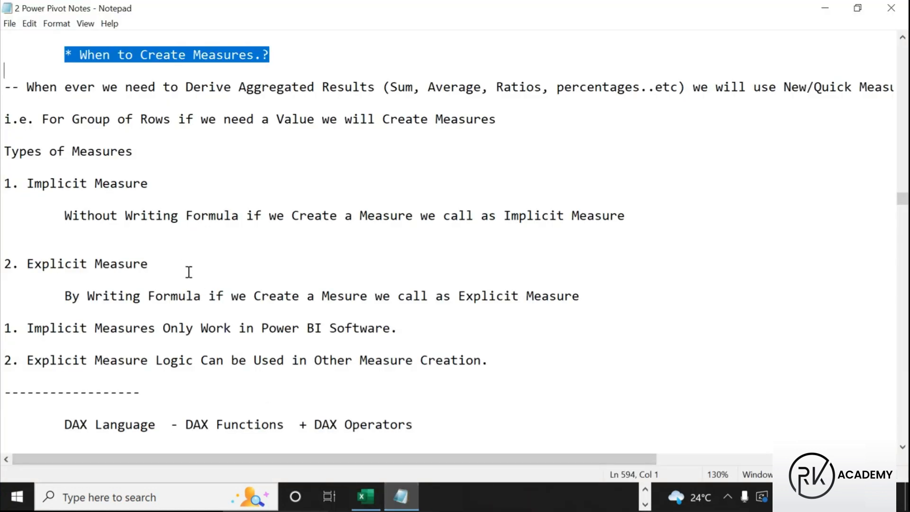
key(ctrl+2)
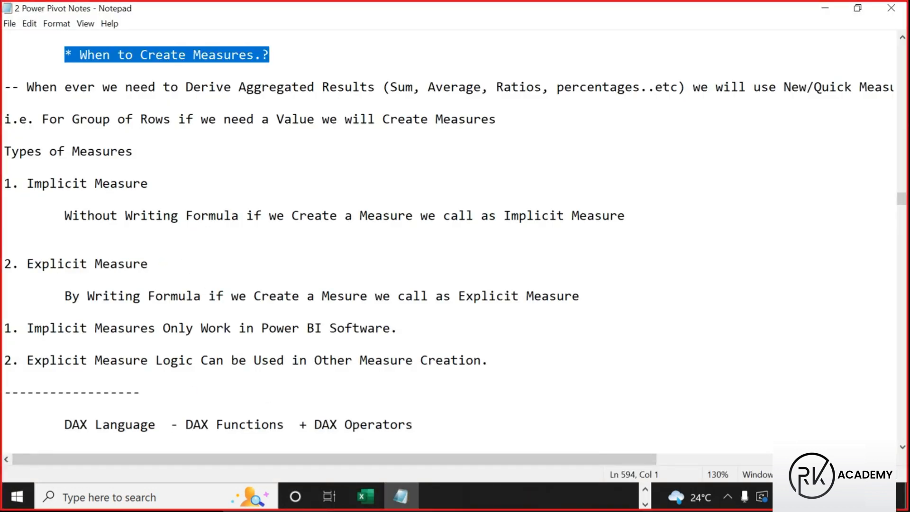
mouse_move(2, 171)
mouse_down()
mouse_move(25, 195)
mouse_move(151, 194)
mouse_up()
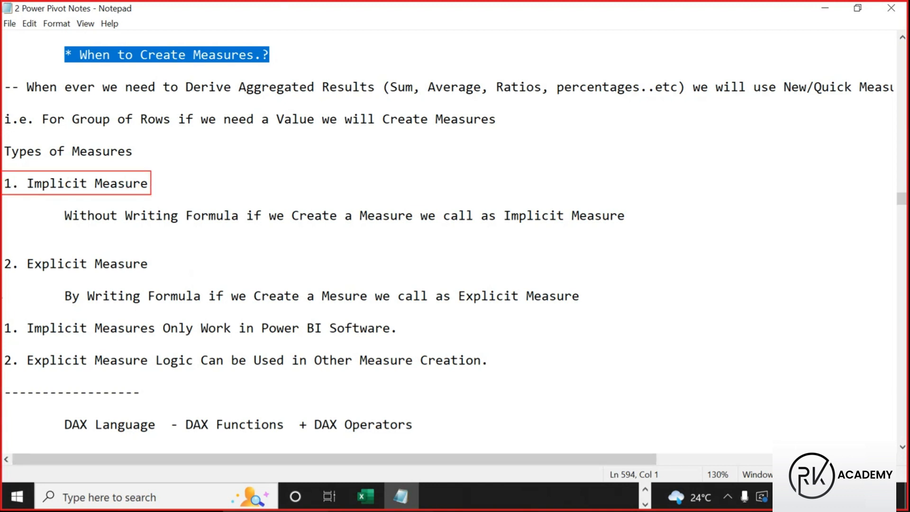
mouse_move(2, 251)
mouse_down()
mouse_move(53, 278)
mouse_move(149, 275)
mouse_up()
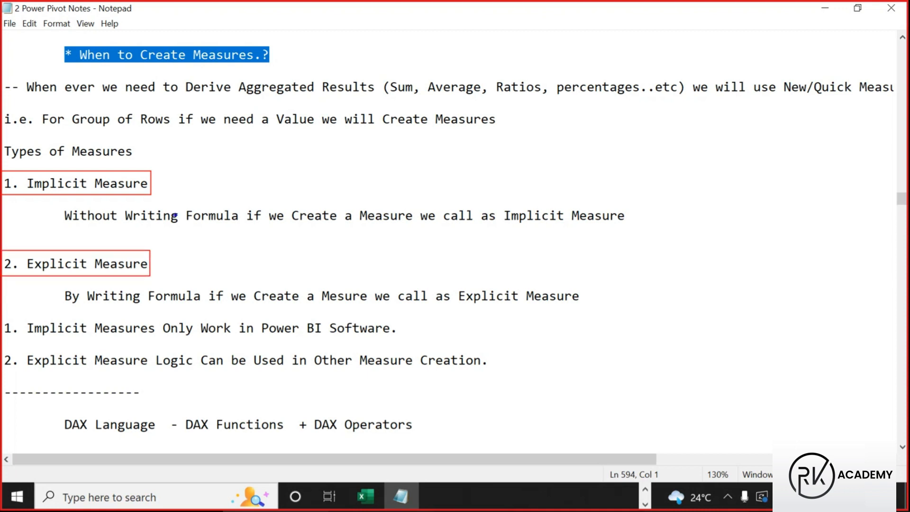
Underline Writing Formula, a Measure, and Implicit/Explicit Measure in both definitions
drag(120, 225, 233, 226)
drag(335, 229, 411, 228)
drag(507, 227, 625, 234)
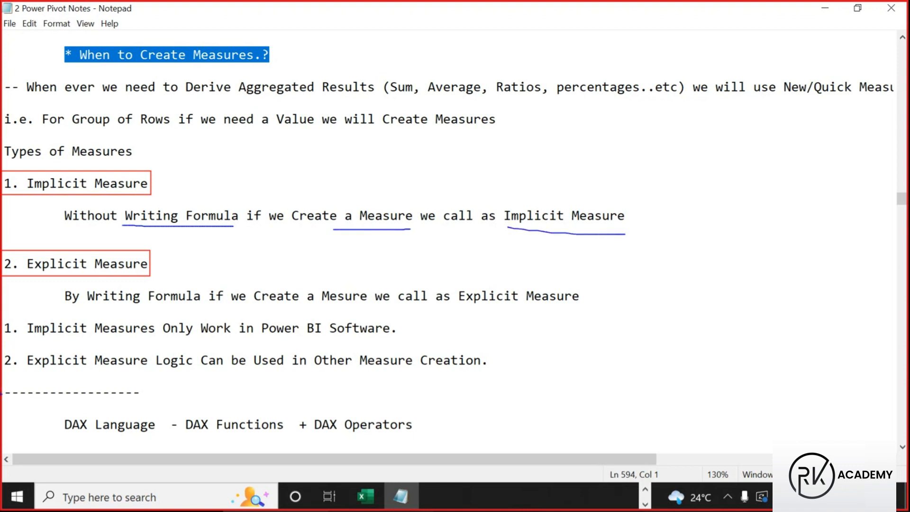
drag(89, 308, 189, 309)
drag(273, 309, 360, 310)
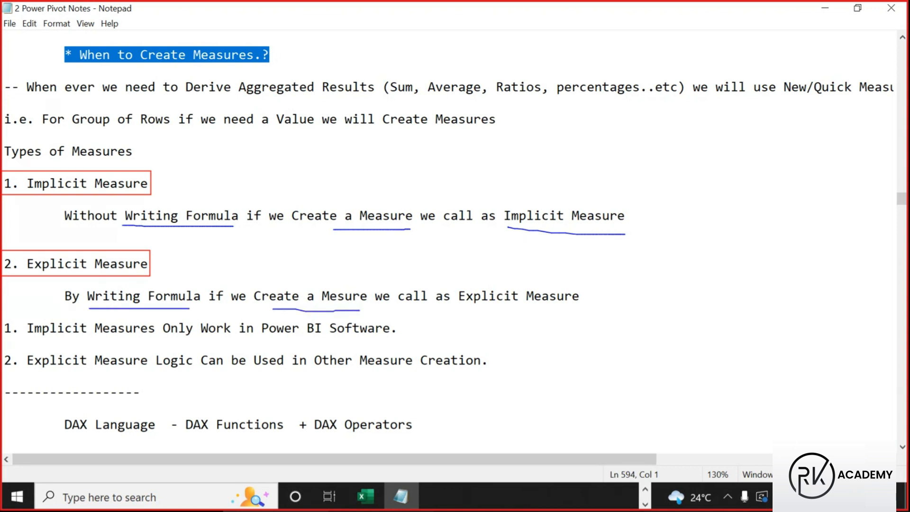
drag(474, 310, 579, 308)
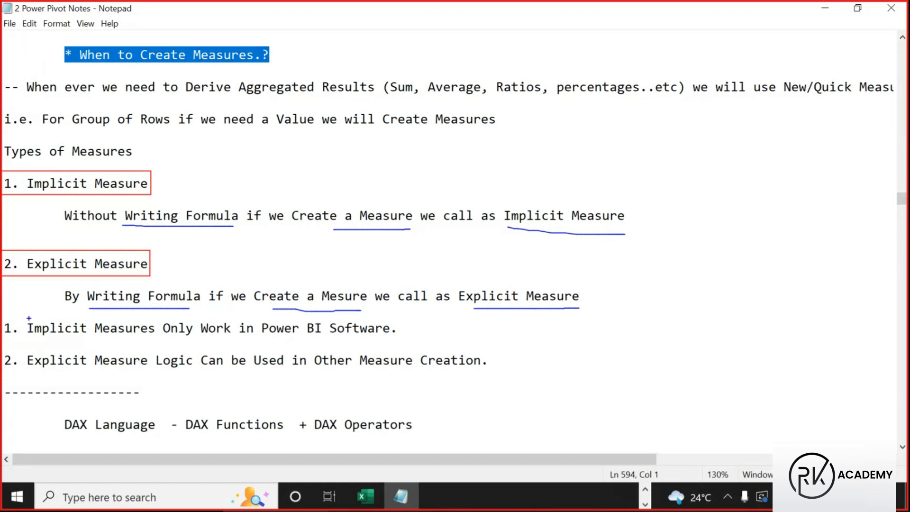
Box the 'implicit measures only work in Power BI' note, Explicit Measure, and Other Measure Creation
mouse_move(23, 318)
mouse_down()
mouse_move(204, 336)
mouse_move(398, 336)
mouse_up()
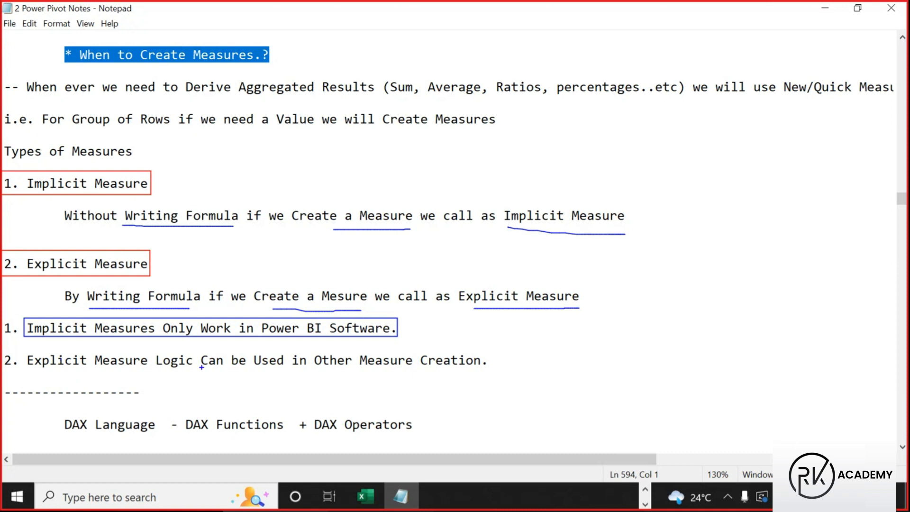
drag(323, 373, 493, 377)
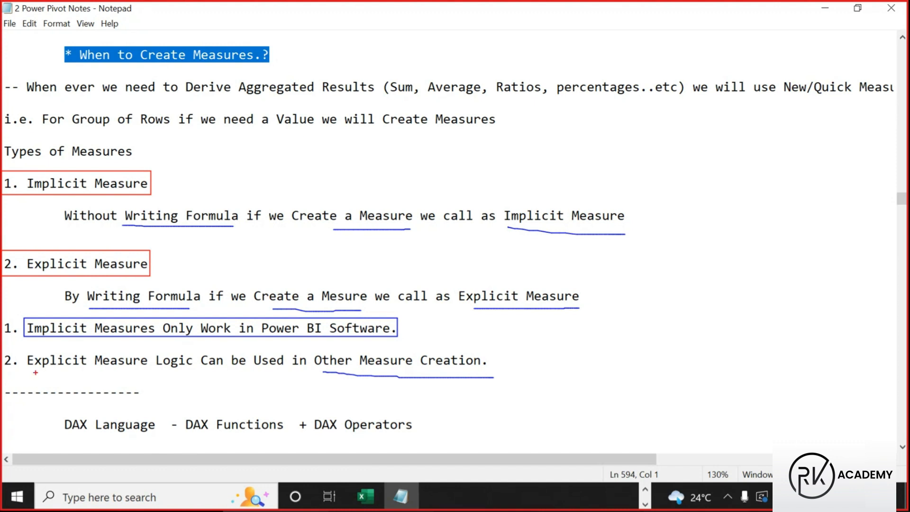
mouse_move(23, 352)
mouse_down()
mouse_move(134, 378)
mouse_move(155, 370)
mouse_up()
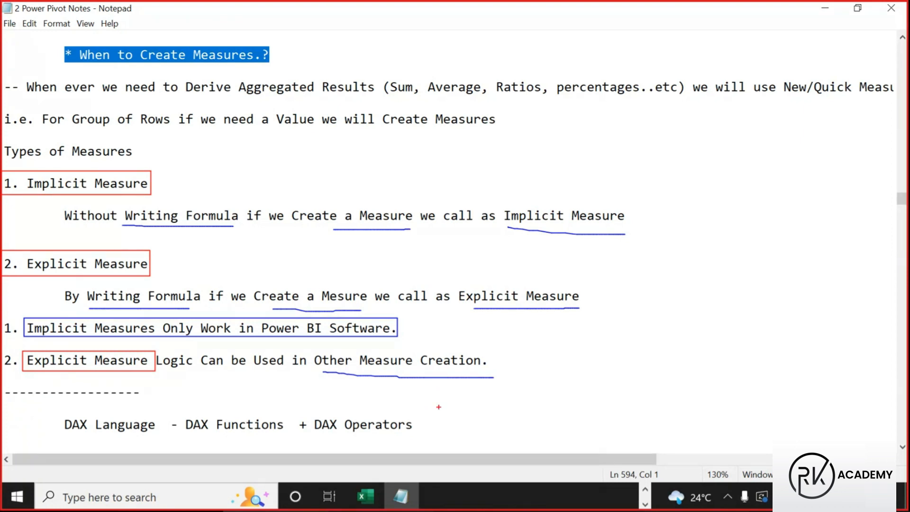
mouse_move(312, 347)
mouse_down()
mouse_move(399, 372)
mouse_move(519, 378)
mouse_move(505, 370)
mouse_up()
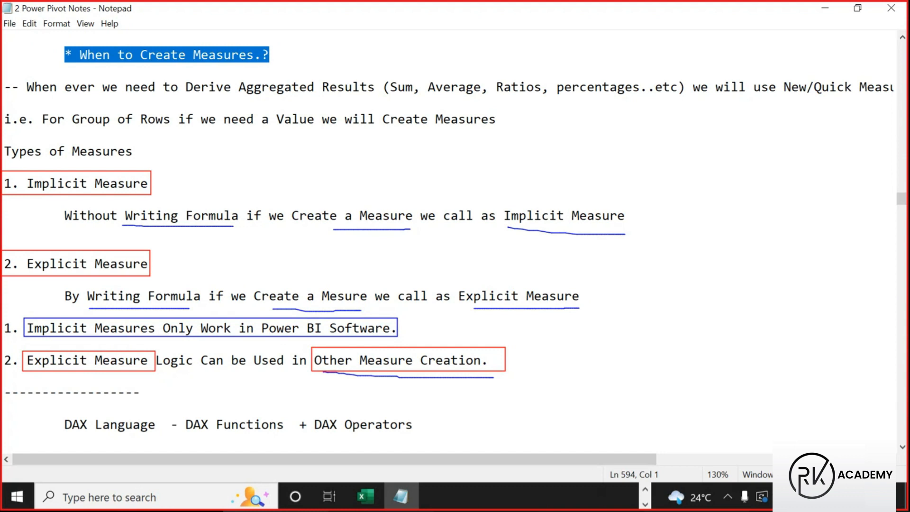
key(Escape)
Scroll to the DAX Operators notes, highlighting the Arithmetic Operators heading and the + and ^ symbols
scroll(209, 258, down, 5)
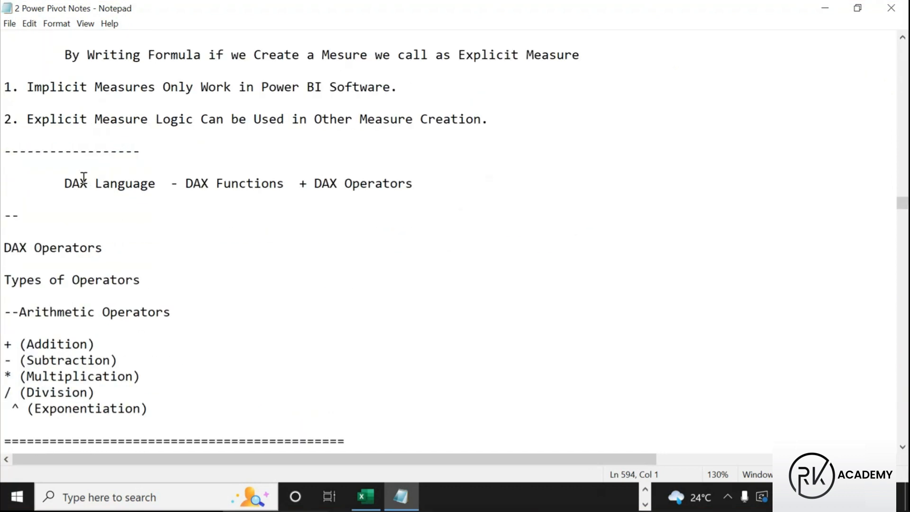
drag(54, 182, 271, 190)
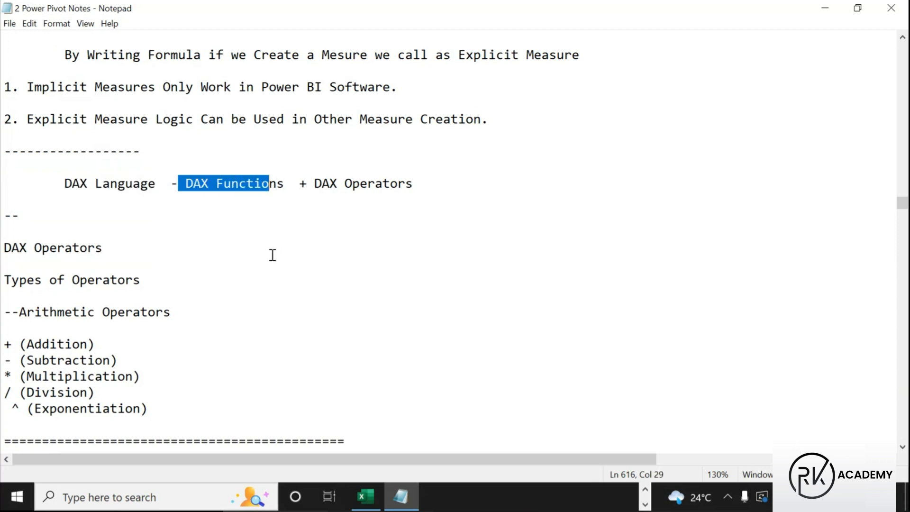
scroll(276, 251, down, 2)
scroll(272, 258, down, 1)
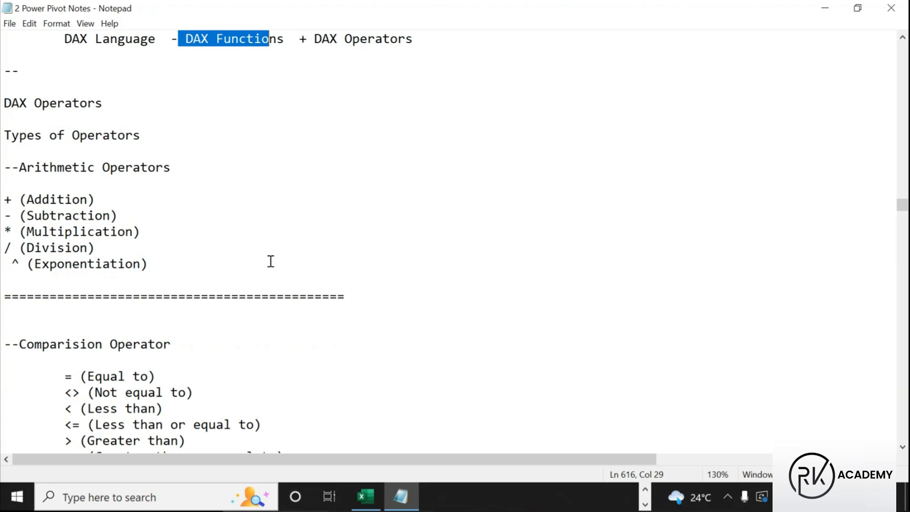
drag(4, 102, 116, 105)
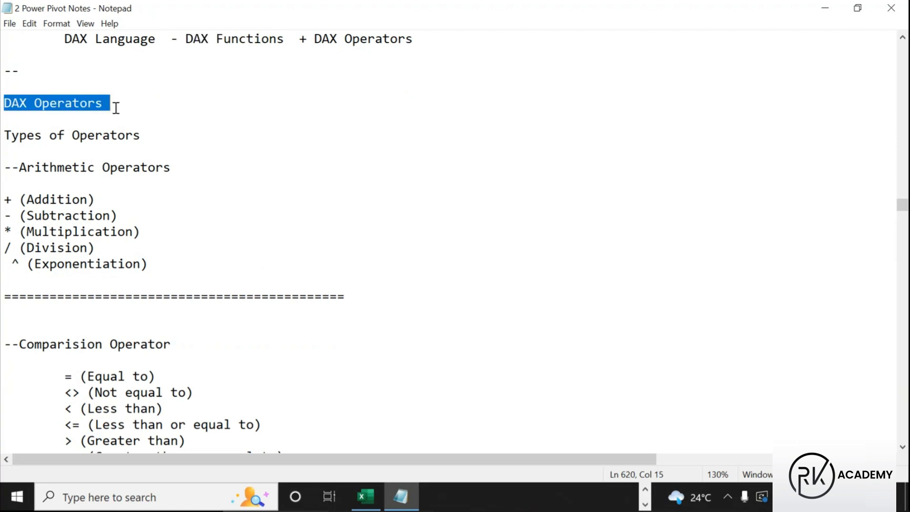
drag(2, 199, 13, 200)
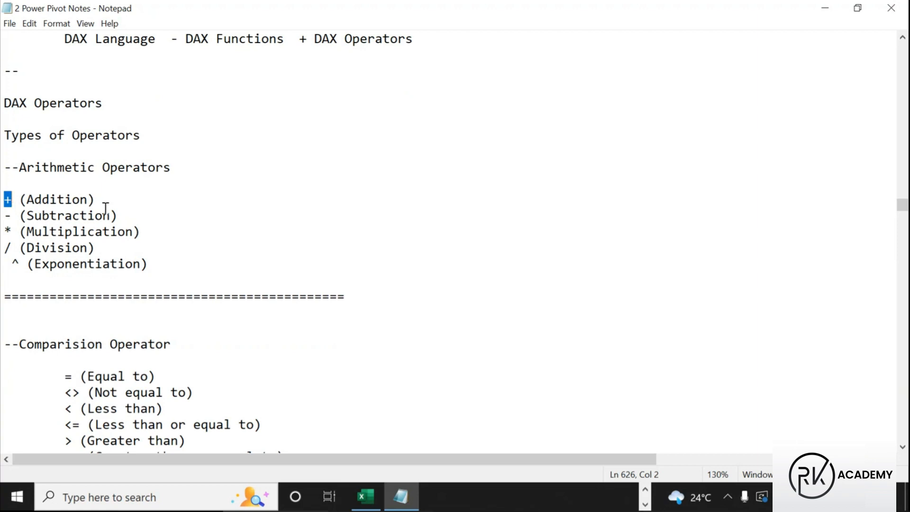
drag(19, 167, 197, 169)
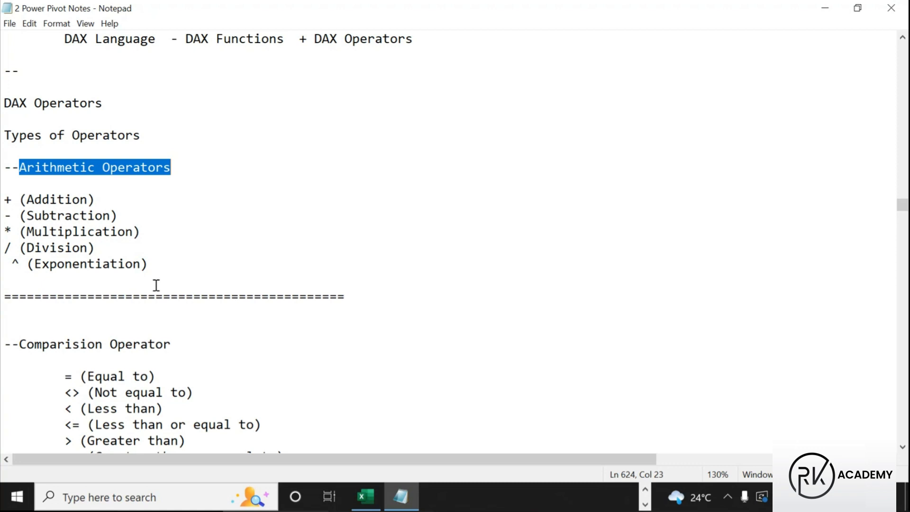
drag(21, 263, 12, 264)
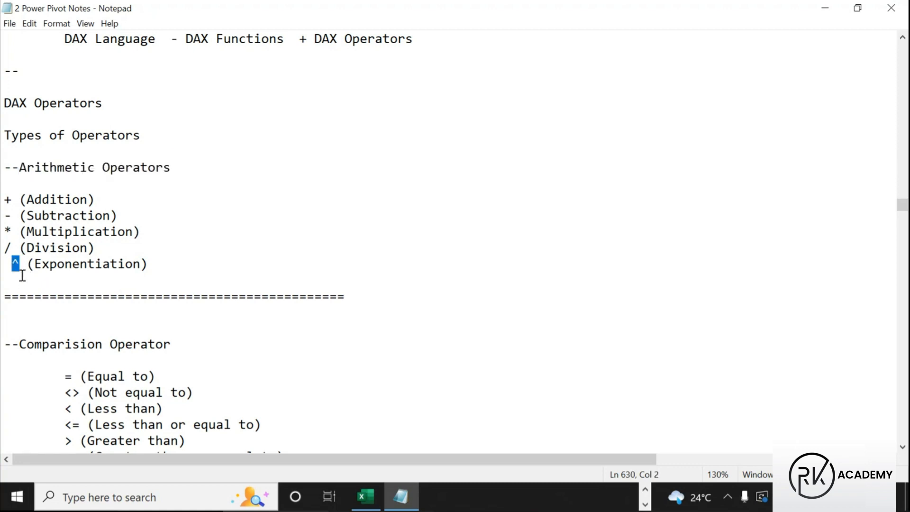
Delete the stray space before the ^ (Exponentiation) line and save the notes
click(197, 244)
drag(8, 196, 25, 265)
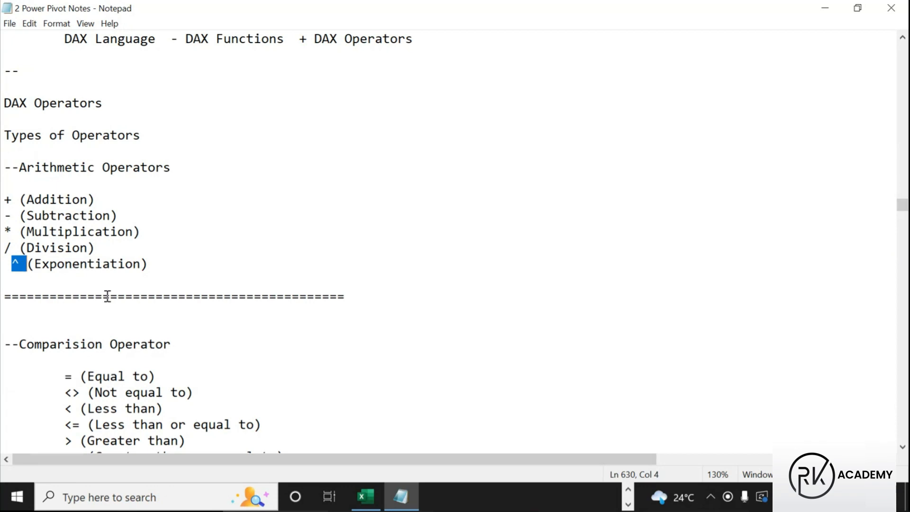
key(Left)
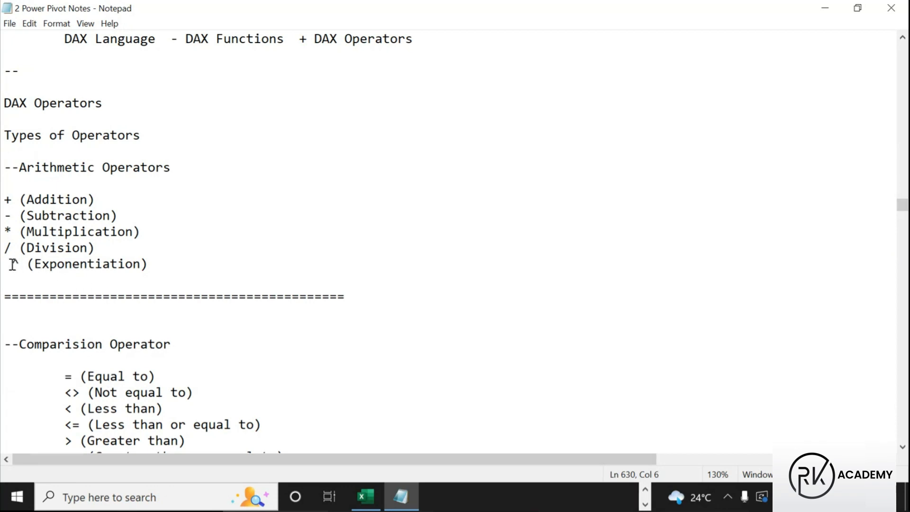
key(BackSpace)
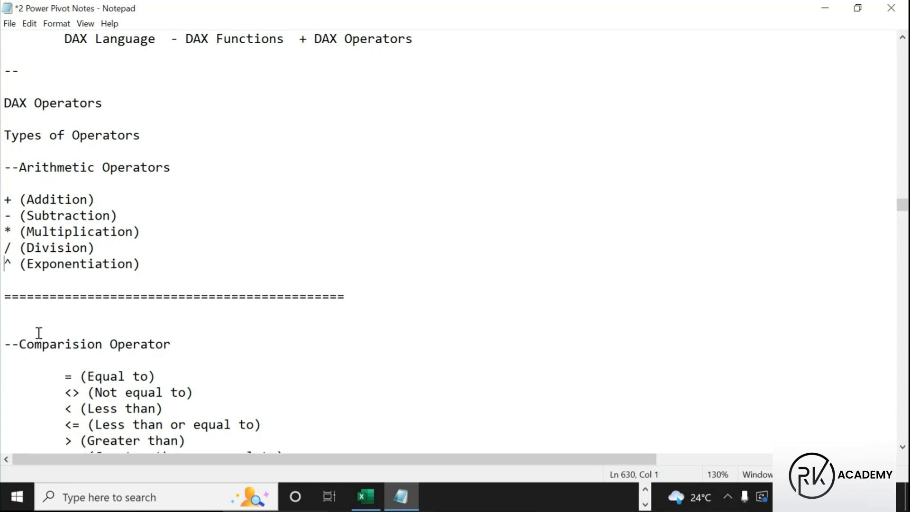
key(ctrl+s)
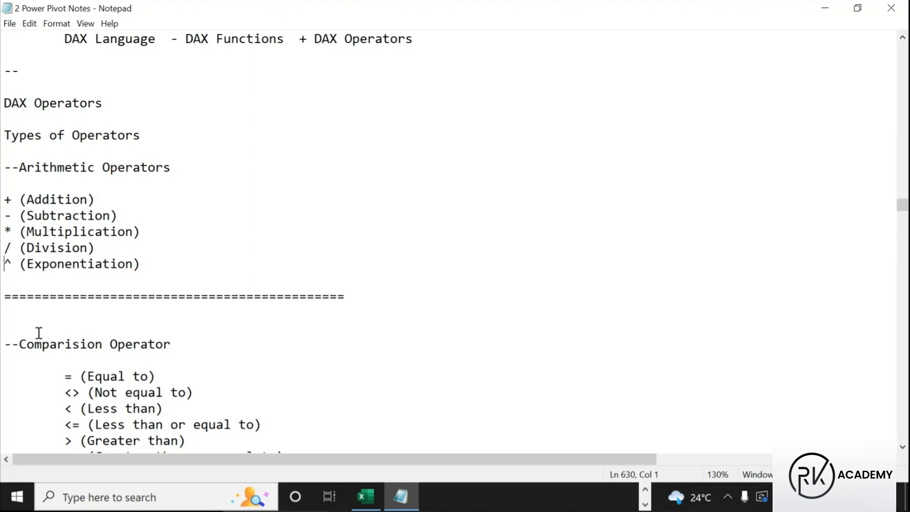
click(180, 264)
scroll(184, 264, down, 5)
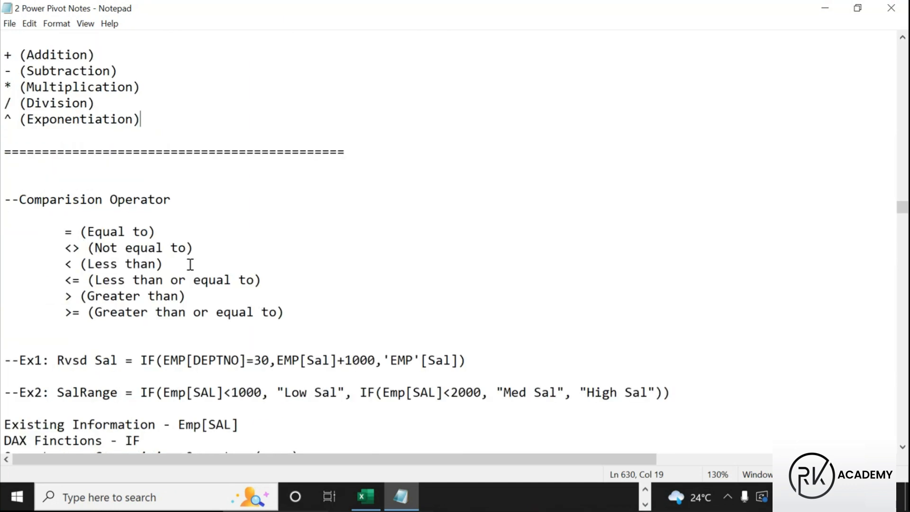
drag(3, 103, 174, 108)
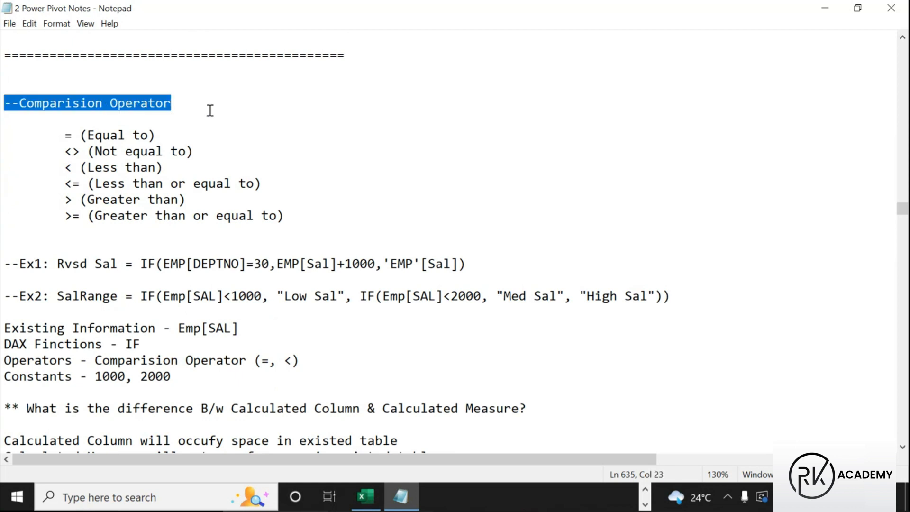
scroll(213, 135, up, 6)
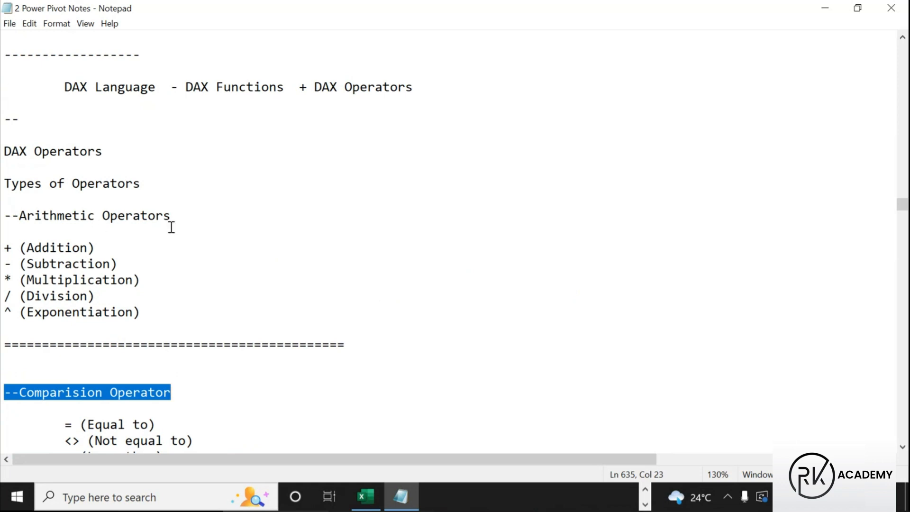
scroll(171, 227, down, 3)
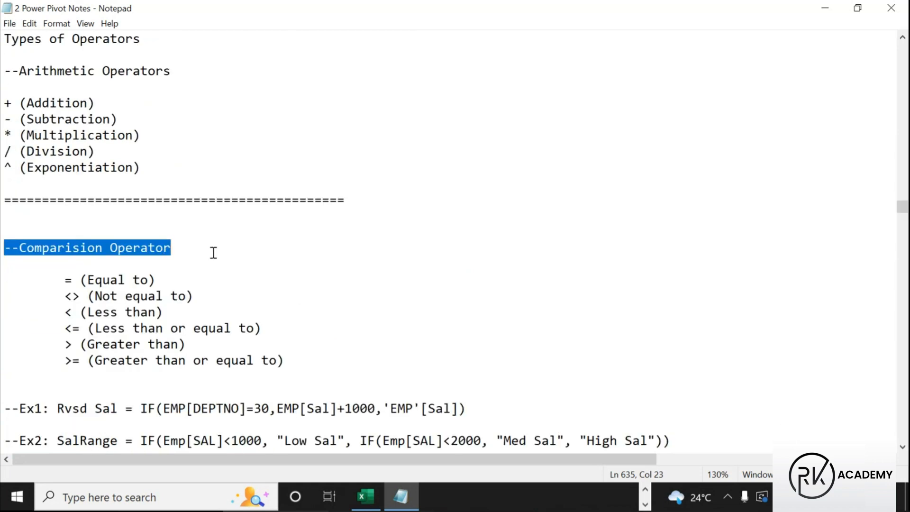
scroll(213, 253, down, 3)
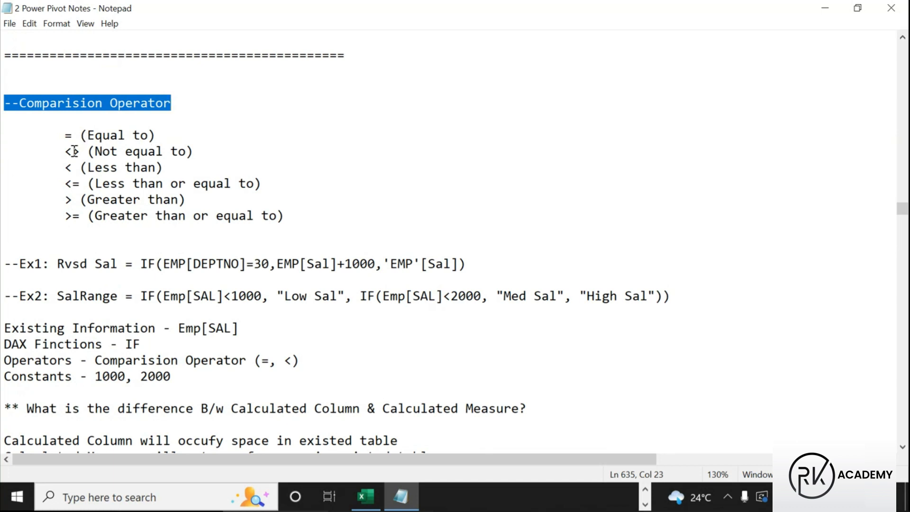
drag(65, 151, 80, 151)
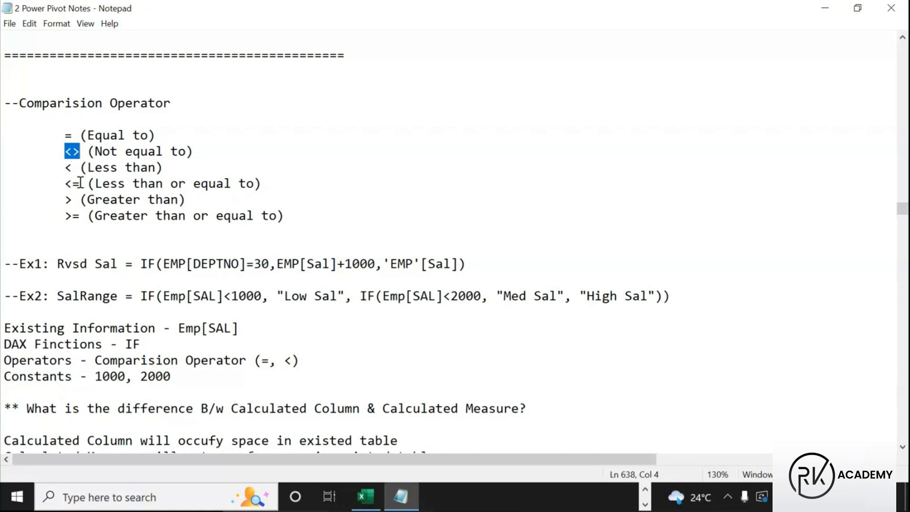
drag(65, 168, 172, 171)
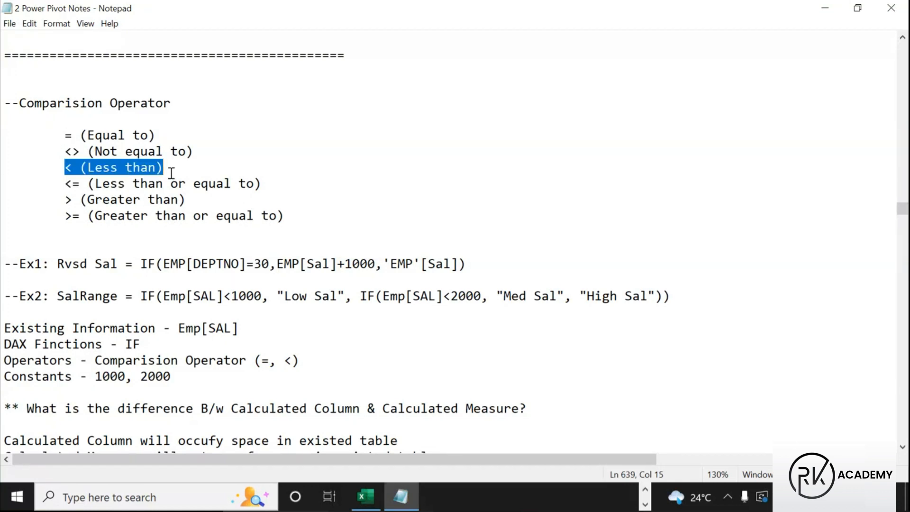
click(66, 183)
drag(66, 184, 261, 184)
drag(67, 200, 156, 203)
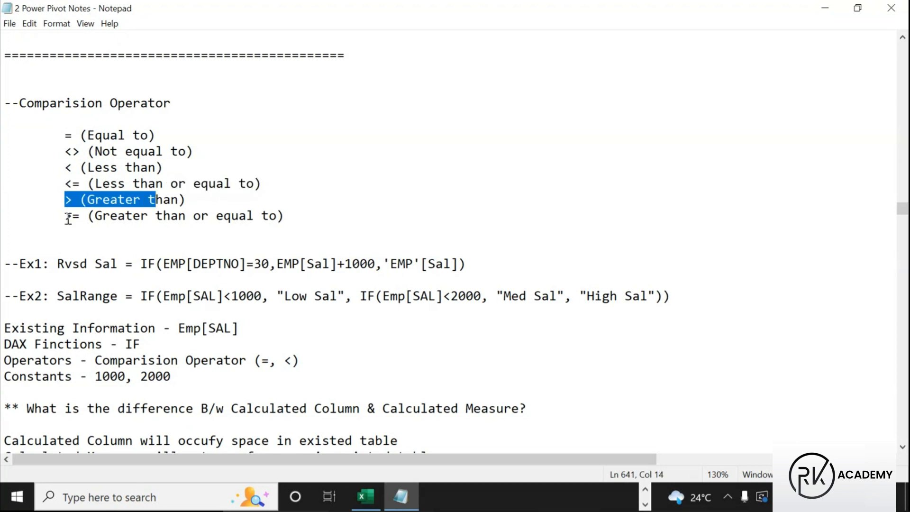
drag(67, 216, 290, 217)
scroll(262, 229, down, 1)
scroll(262, 230, down, 2)
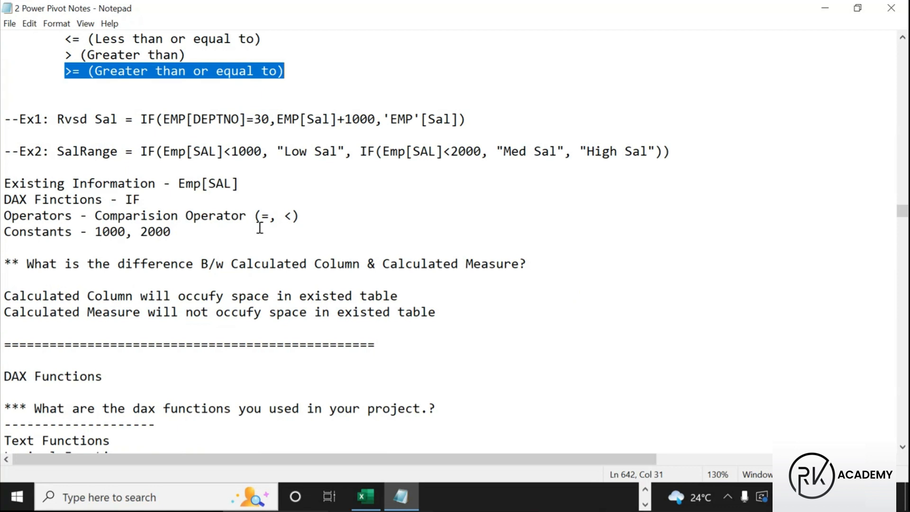
key(ctrl+2)
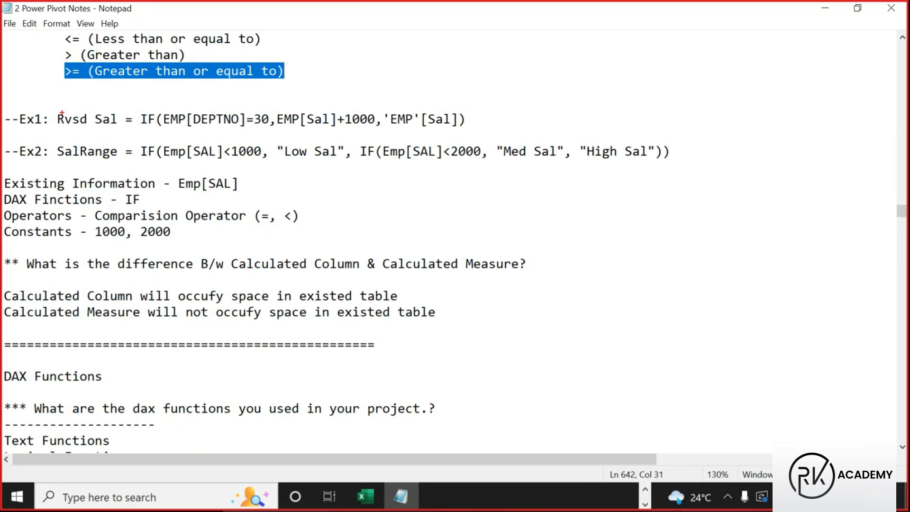
drag(54, 111, 121, 128)
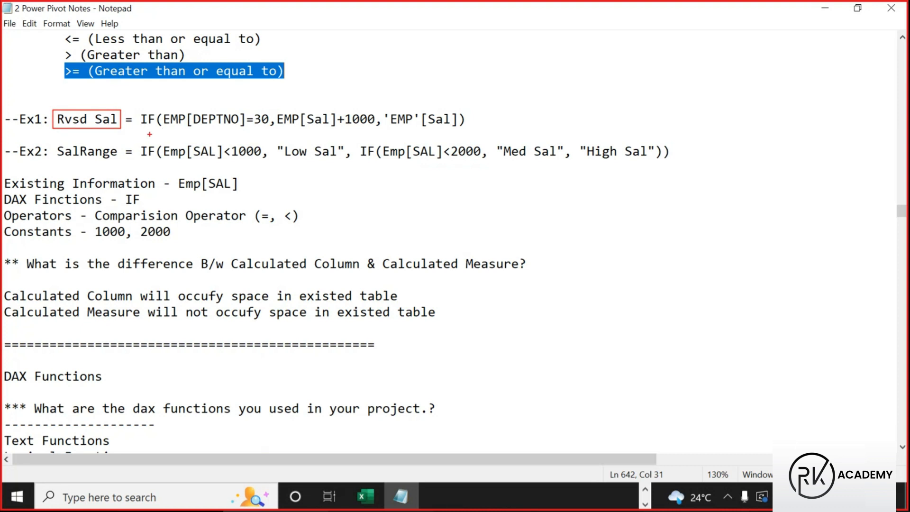
key(Escape)
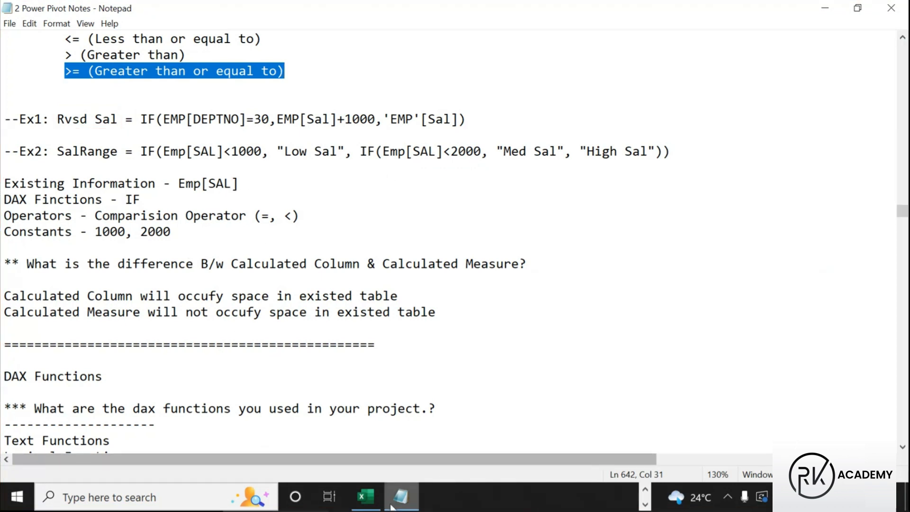
click(550, 490)
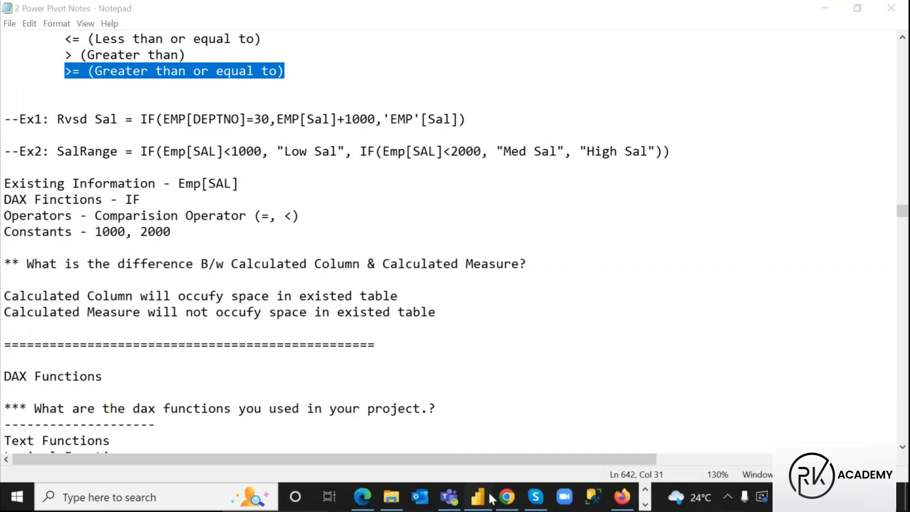
Back in Power BI Desktop, collapse Orders and display the Emp table's rows in Data view
click(491, 498)
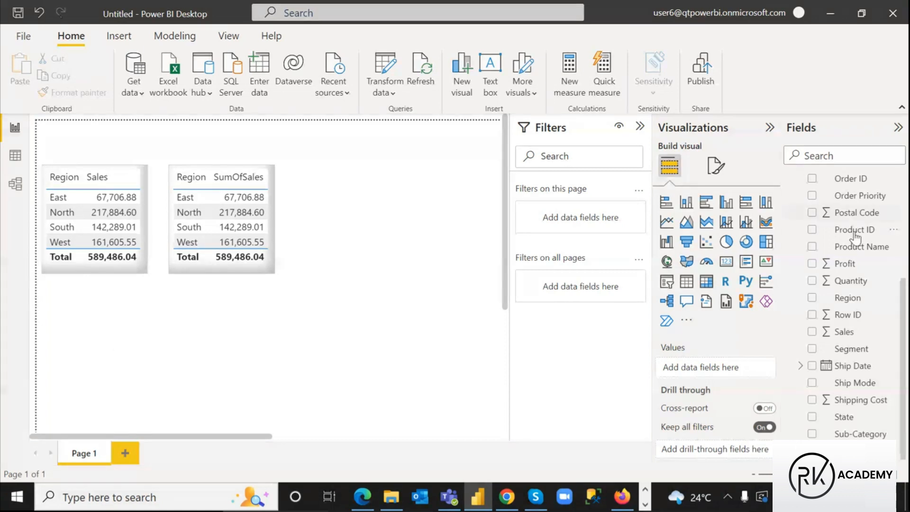
scroll(858, 285, up, 5)
click(820, 197)
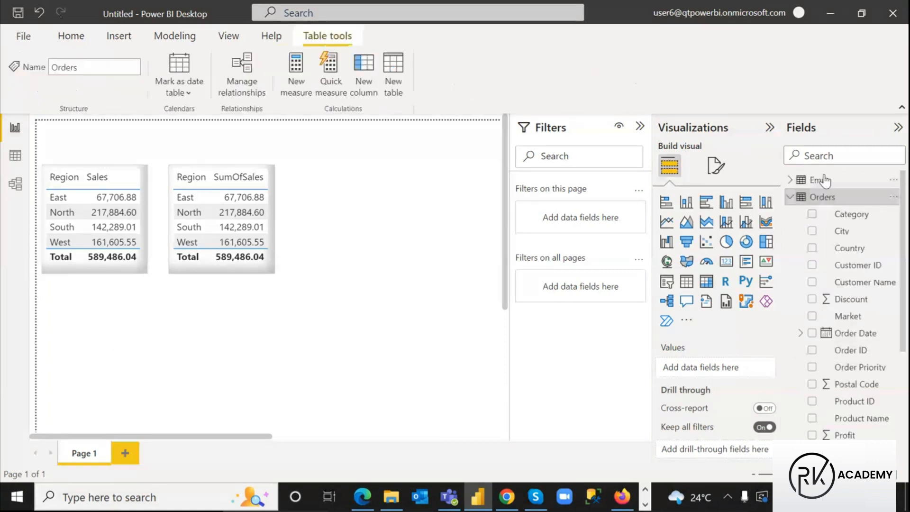
click(818, 189)
click(818, 185)
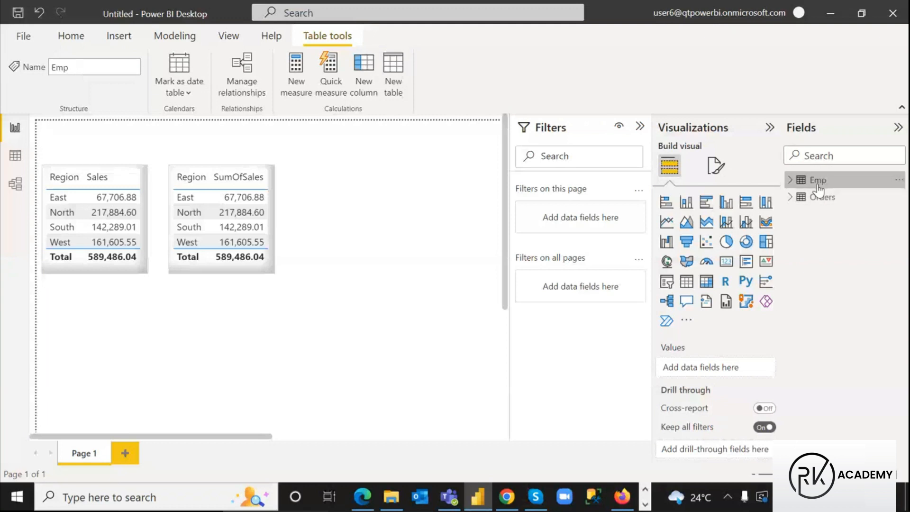
click(16, 160)
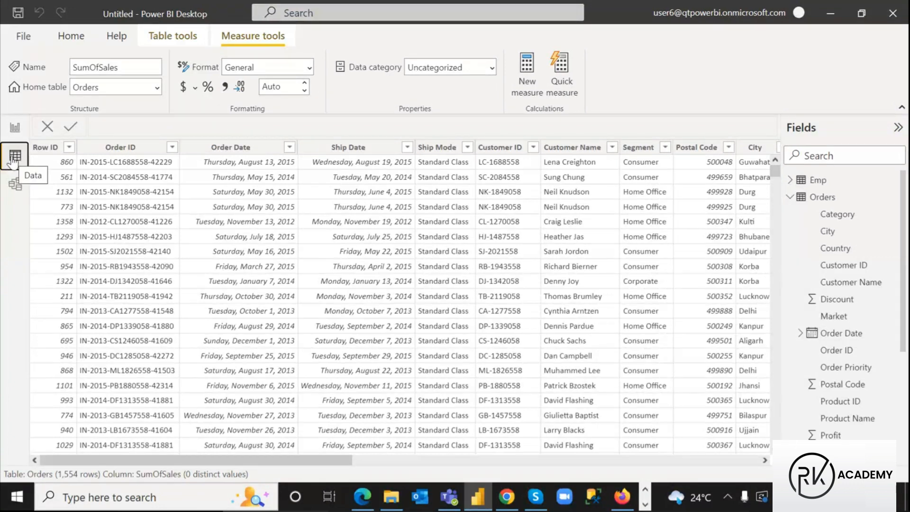
click(790, 197)
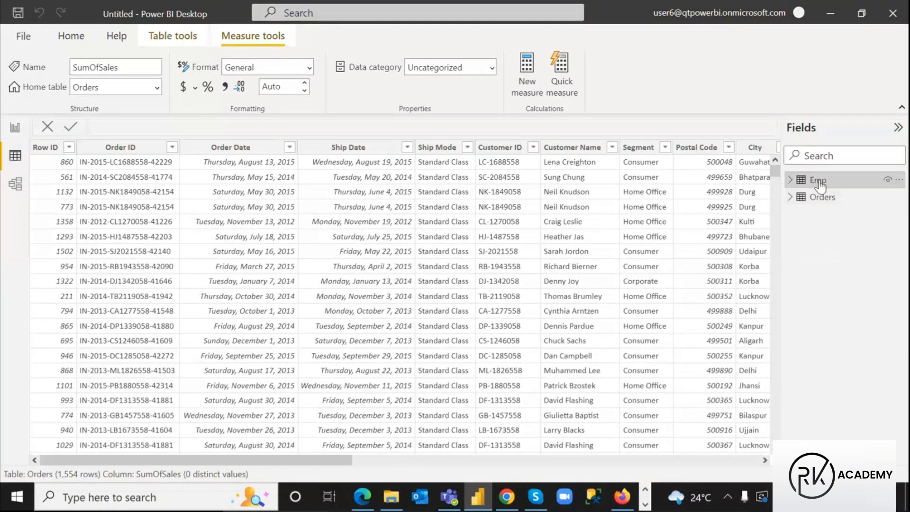
click(815, 179)
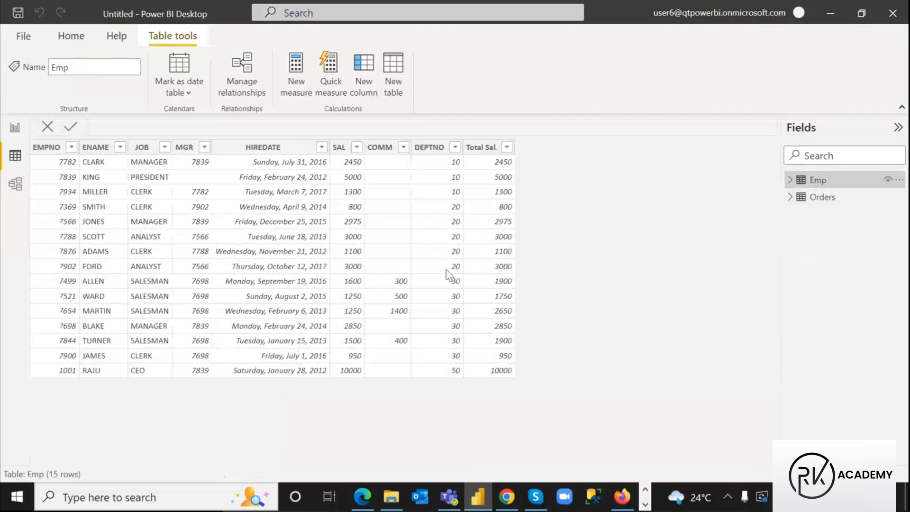
key(ctrl+2)
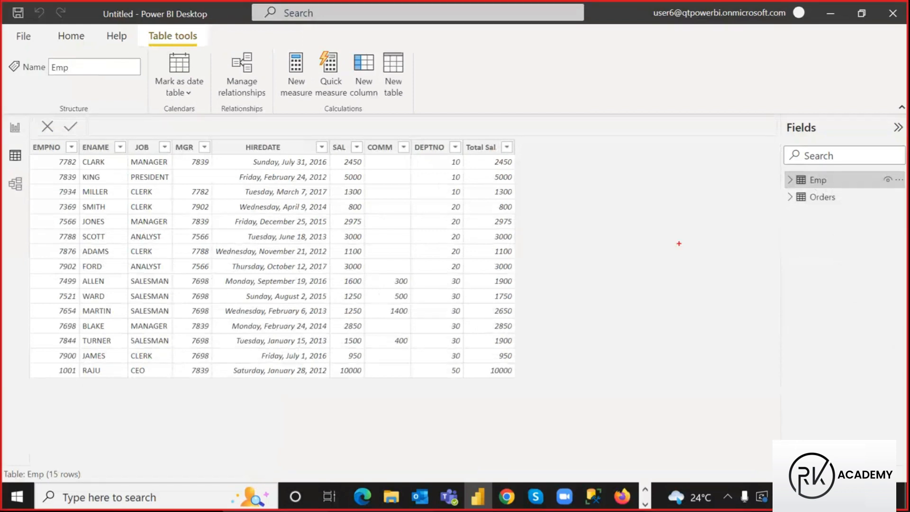
mouse_move(521, 141)
mouse_down()
mouse_move(580, 279)
mouse_move(577, 375)
mouse_up()
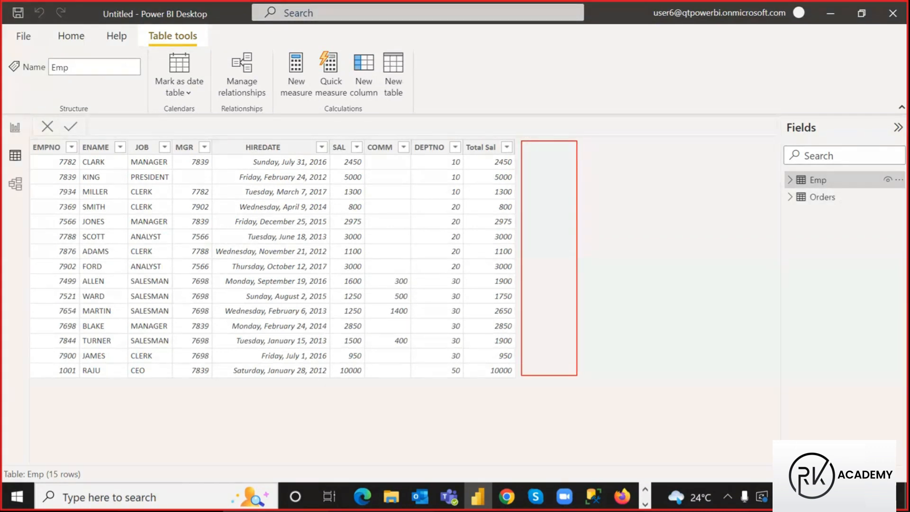
mouse_move(536, 123)
mouse_down()
mouse_move(538, 139)
mouse_move(587, 128)
mouse_move(579, 136)
mouse_move(631, 143)
mouse_move(588, 133)
mouse_up()
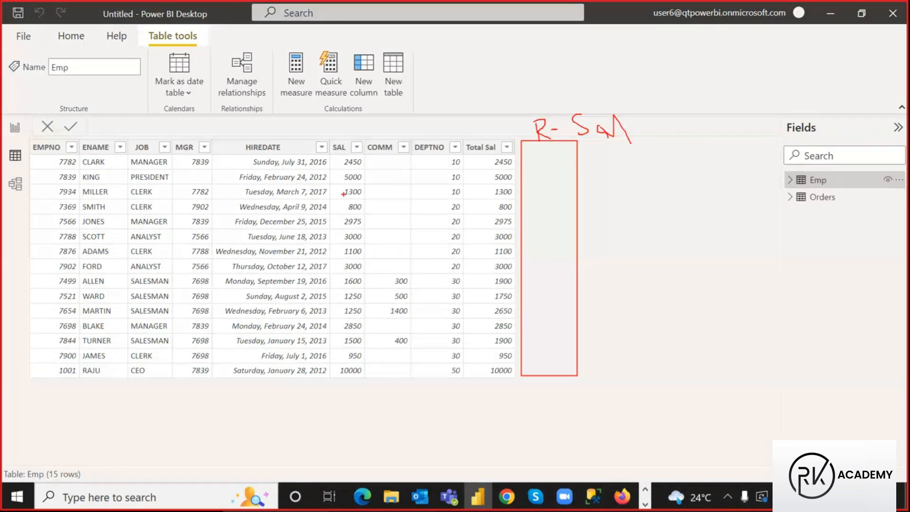
mouse_move(335, 154)
mouse_down()
mouse_move(370, 286)
mouse_move(373, 381)
mouse_move(363, 376)
mouse_up()
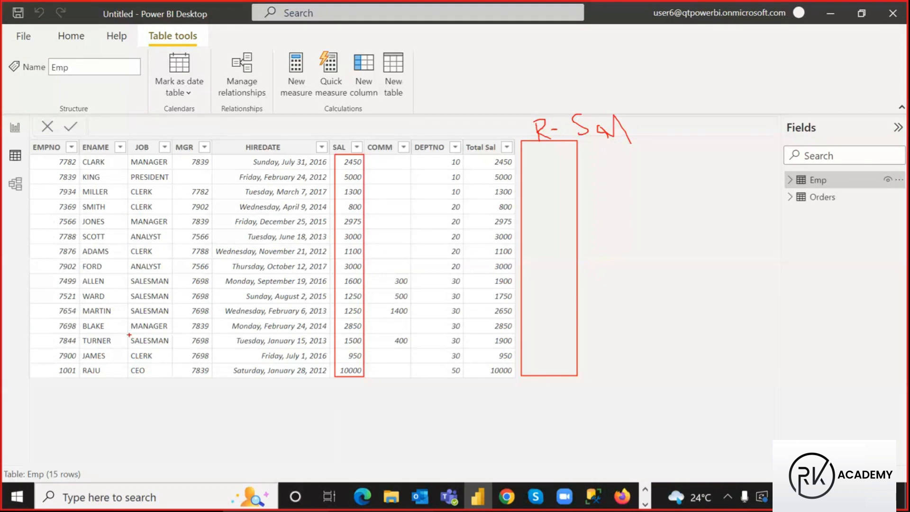
drag(128, 335, 171, 349)
drag(127, 273, 171, 318)
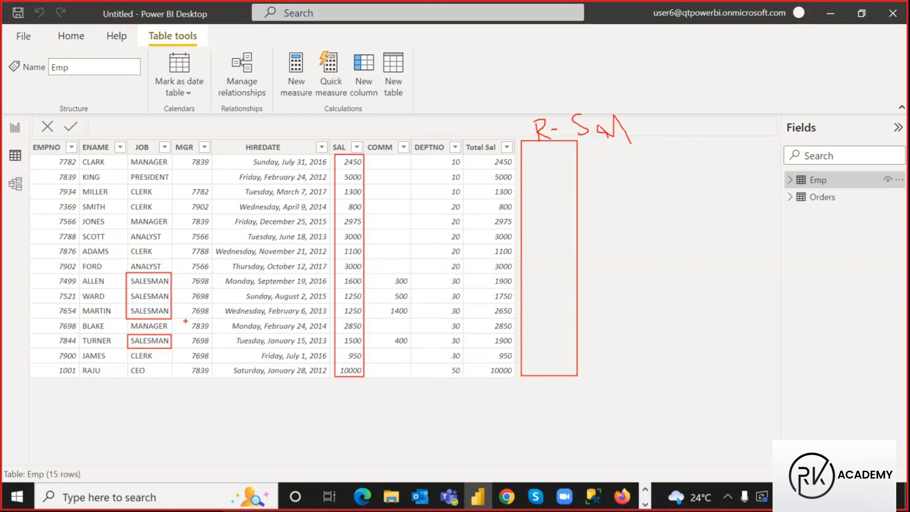
mouse_move(334, 273)
mouse_down()
mouse_move(354, 288)
mouse_move(364, 321)
mouse_up()
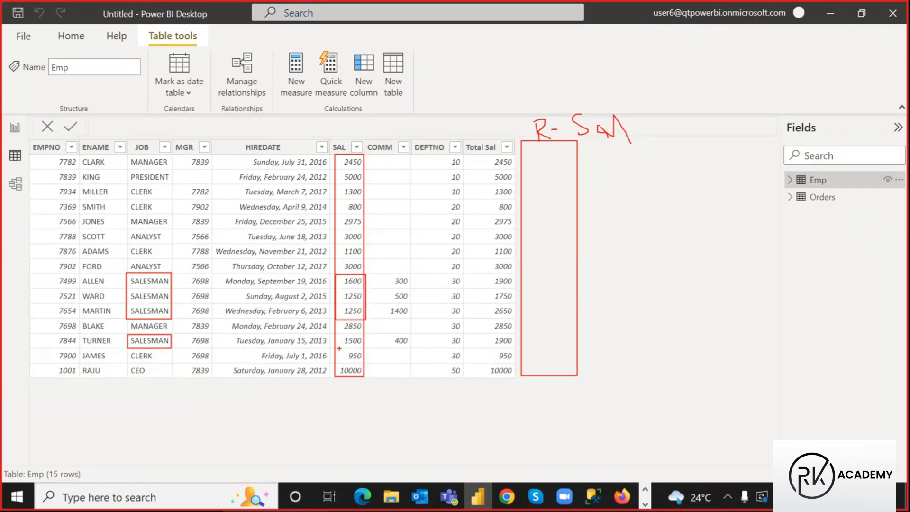
drag(336, 347, 362, 361)
mouse_move(127, 155)
mouse_down()
mouse_move(160, 207)
mouse_move(172, 268)
mouse_up()
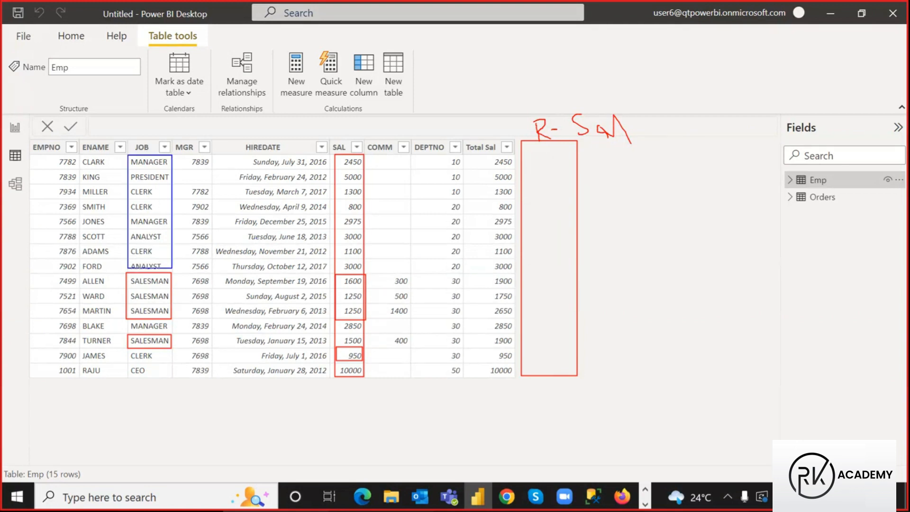
mouse_move(128, 349)
mouse_down()
mouse_move(232, 385)
mouse_move(365, 374)
mouse_up()
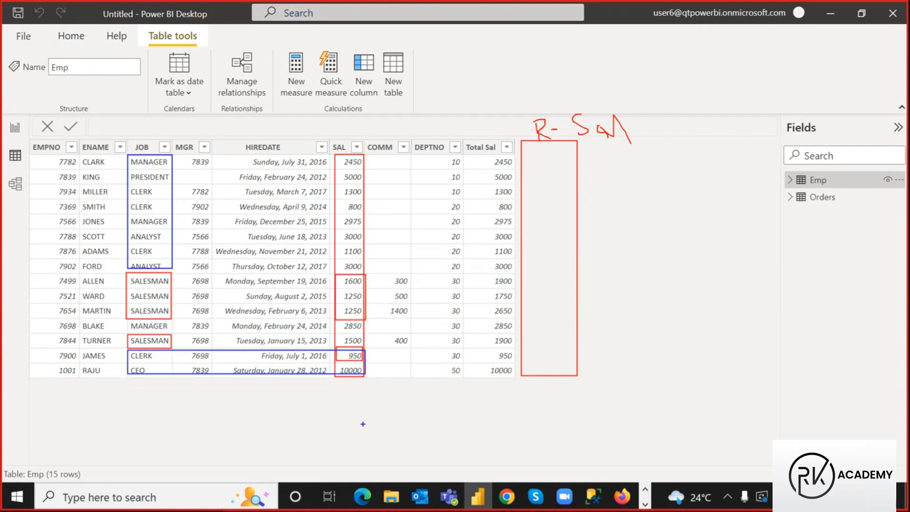
drag(534, 113, 624, 136)
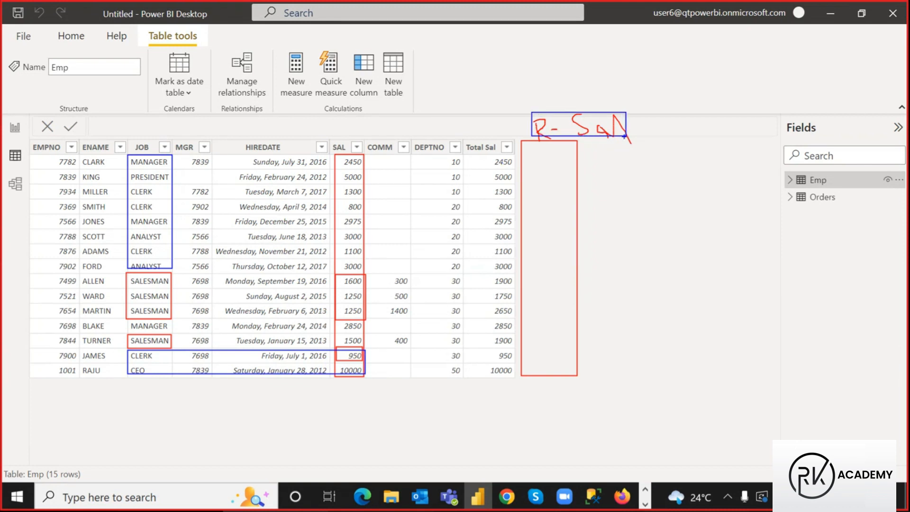
key(Escape)
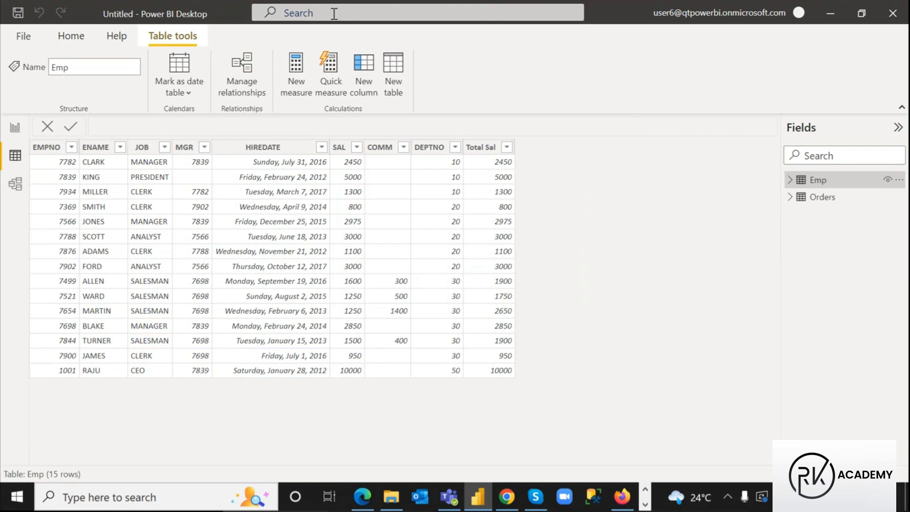
Create a new Emp column named Revised Sal with its formula starting IF(
click(366, 63)
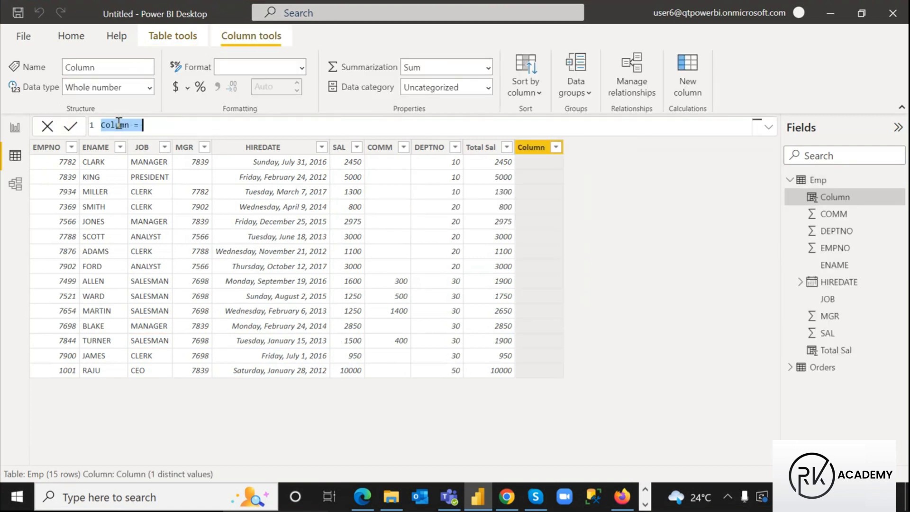
text(Colum)
key(BackSpace)
key(BackSpace)
key(BackSpace)
key(BackSpace)
key(BackSpace)
text(Revised Sal)
click(178, 130)
text(if)
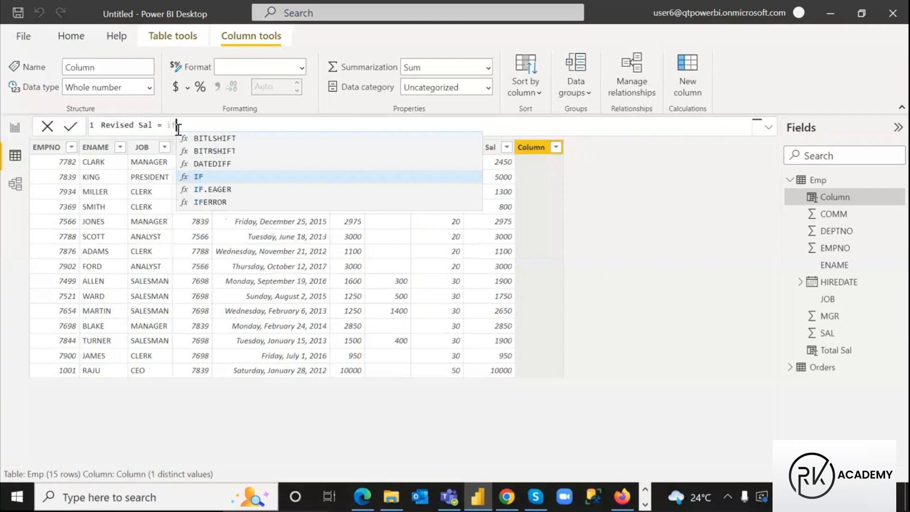
click(200, 180)
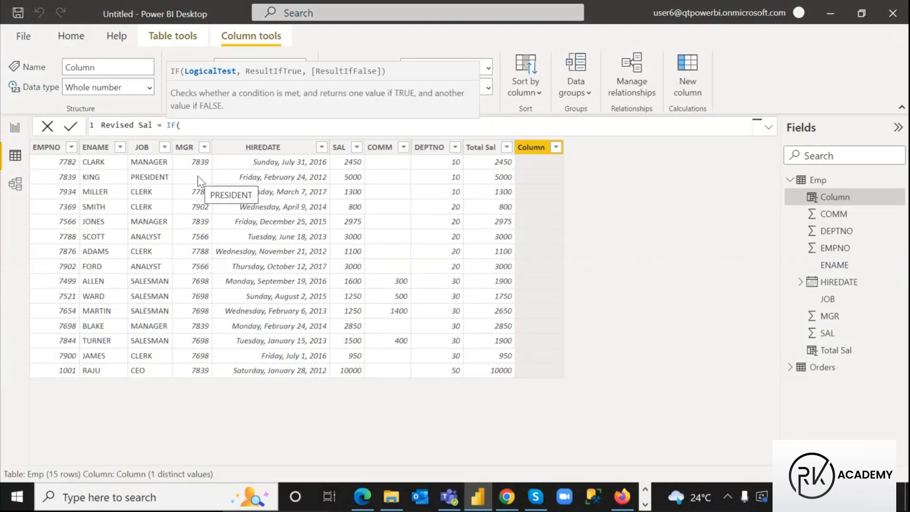
key(super+shift+s)
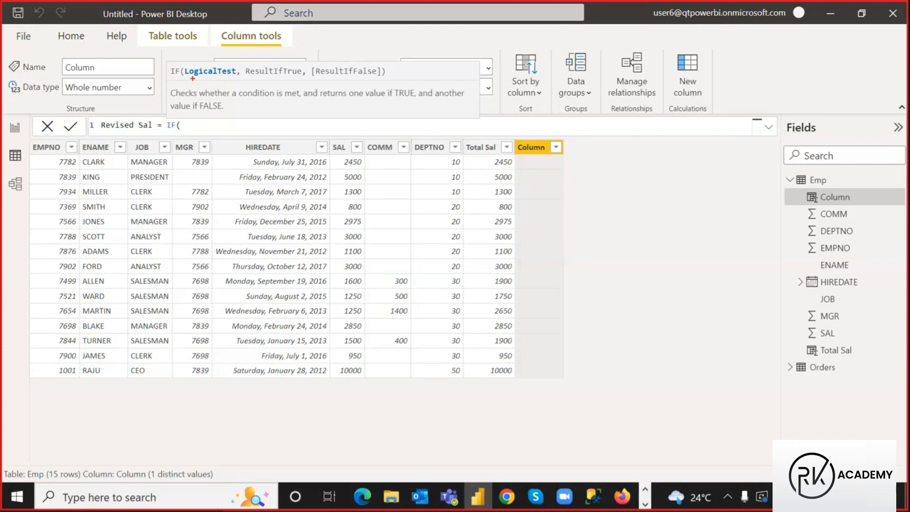
drag(168, 64, 182, 77)
drag(280, 83, 296, 85)
drag(357, 80, 365, 92)
mouse_move(183, 62)
mouse_down()
mouse_move(240, 79)
mouse_move(303, 78)
mouse_move(307, 93)
mouse_move(379, 76)
mouse_move(368, 98)
mouse_move(372, 90)
mouse_up()
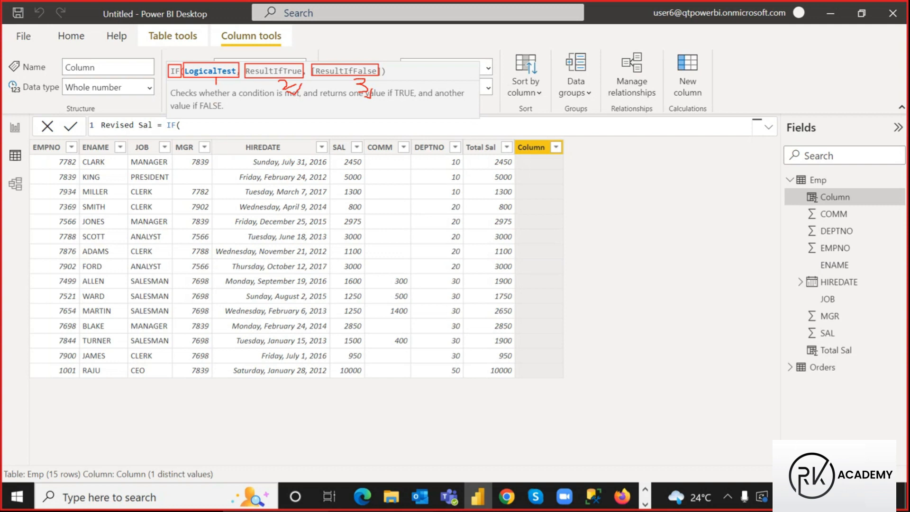
mouse_move(170, 58)
mouse_down()
mouse_move(182, 59)
mouse_move(192, 26)
mouse_up()
key(Escape)
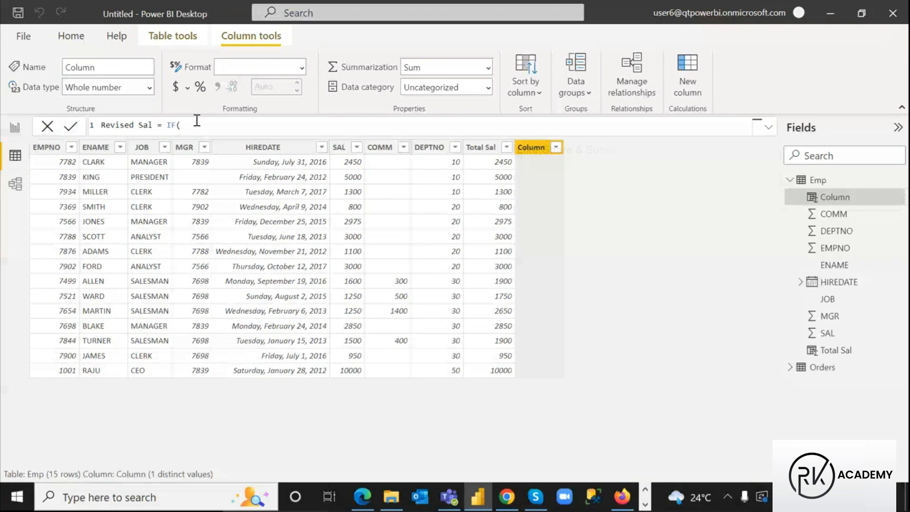
key(BackSpace)
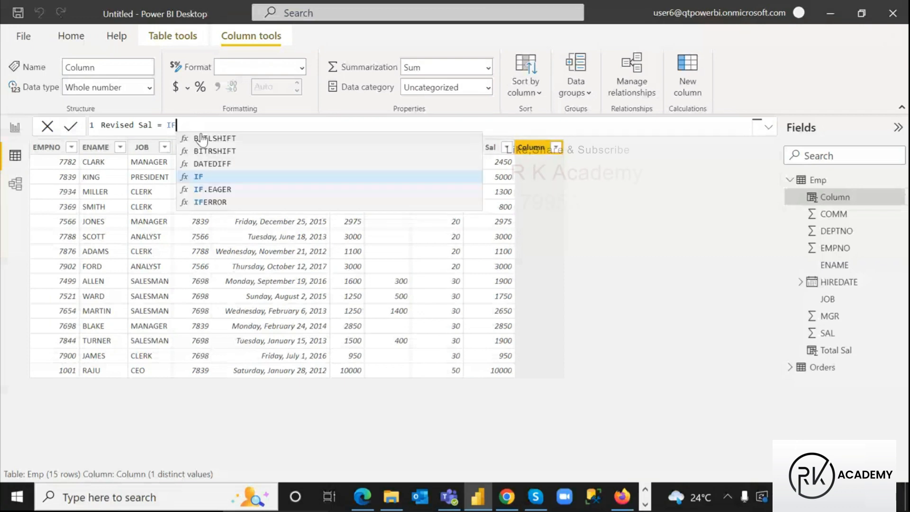
text(()
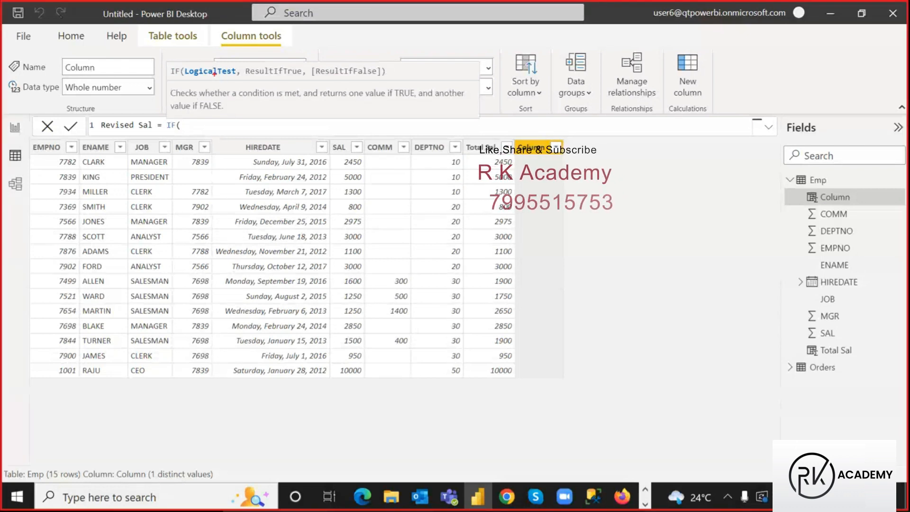
drag(184, 61, 237, 79)
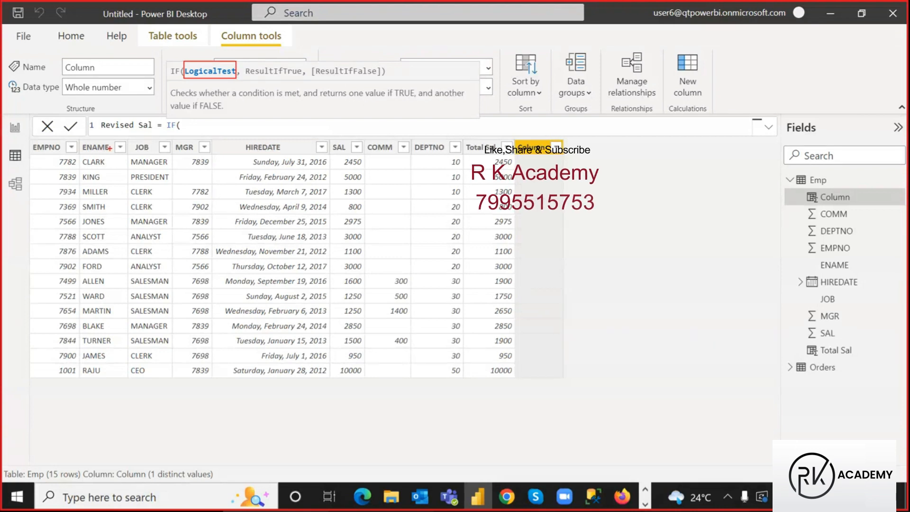
drag(129, 139, 157, 152)
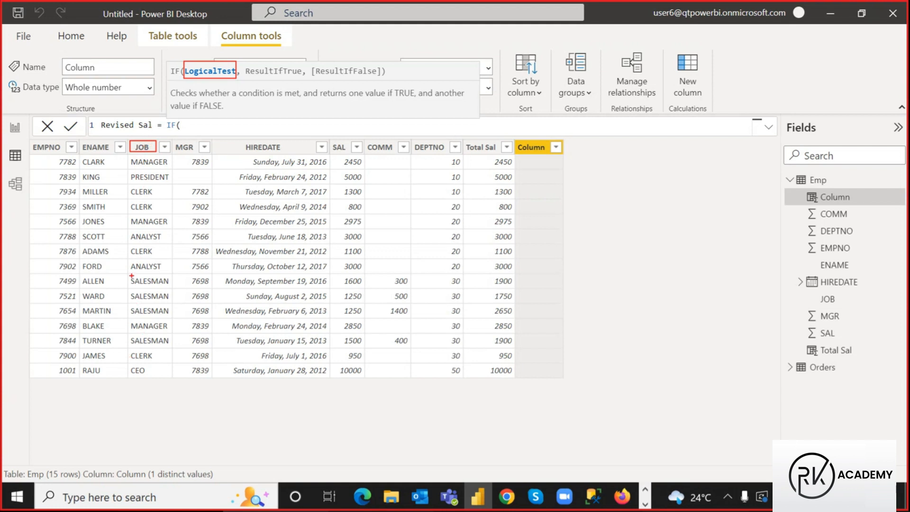
drag(127, 275, 171, 320)
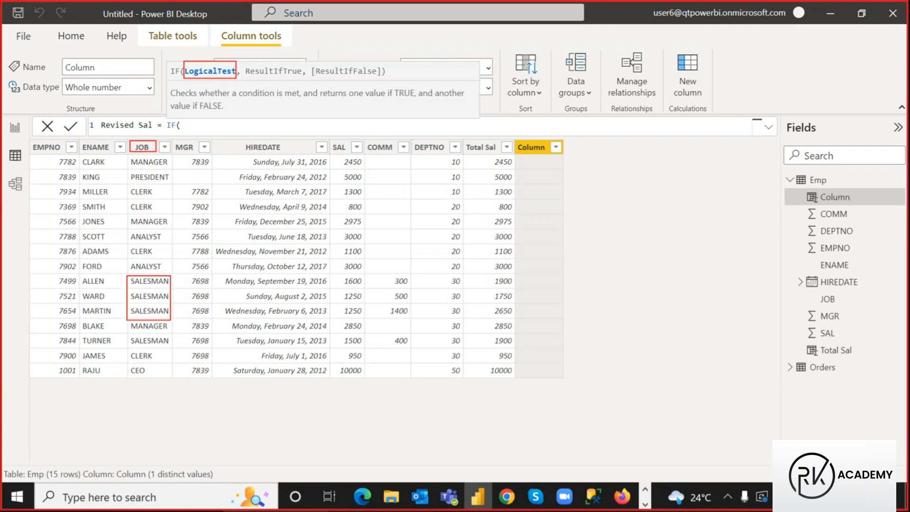
drag(129, 333, 172, 344)
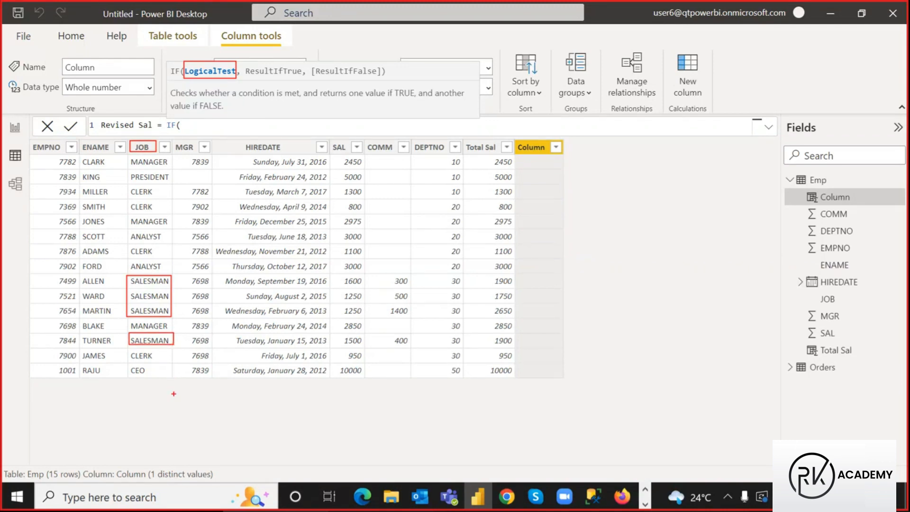
mouse_move(210, 85)
mouse_down()
mouse_move(222, 87)
mouse_move(234, 31)
mouse_up()
drag(127, 140, 160, 155)
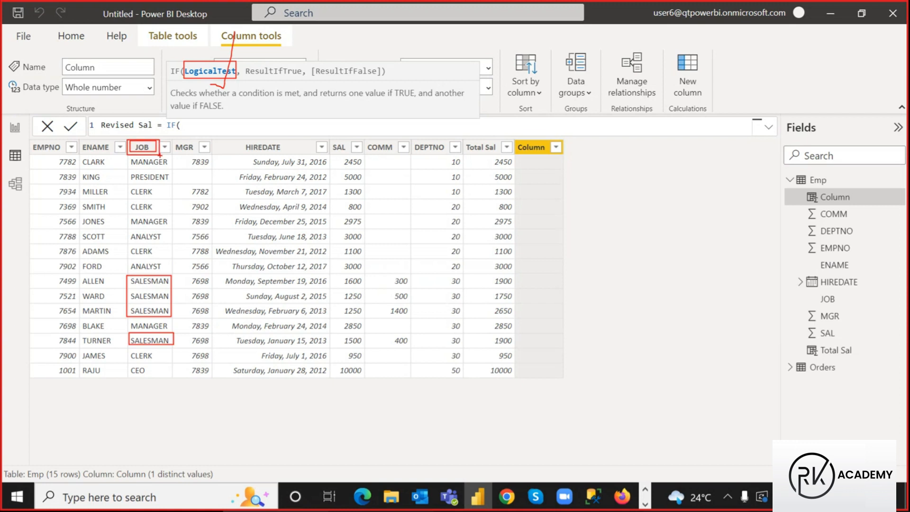
Enter the logical test Emp[JOB]="Salesman", after IF( in the Revised Sal formula
key(Escape)
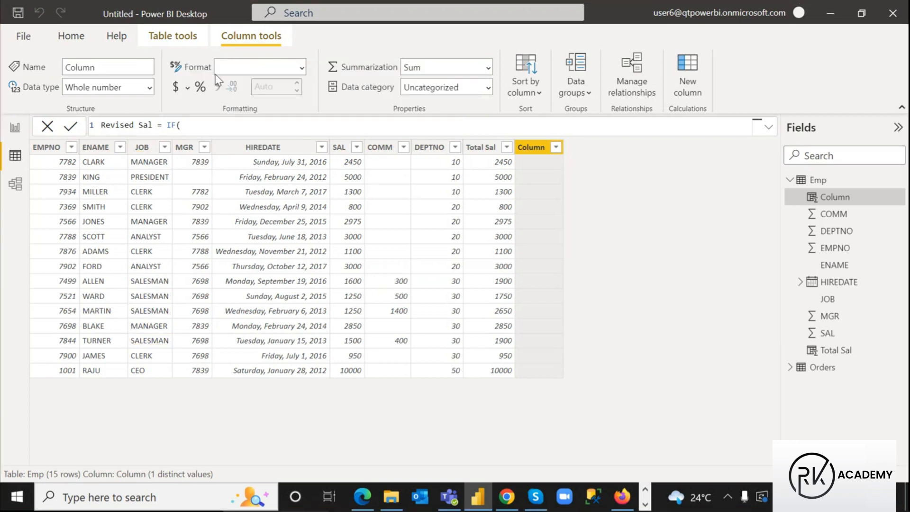
text(job)
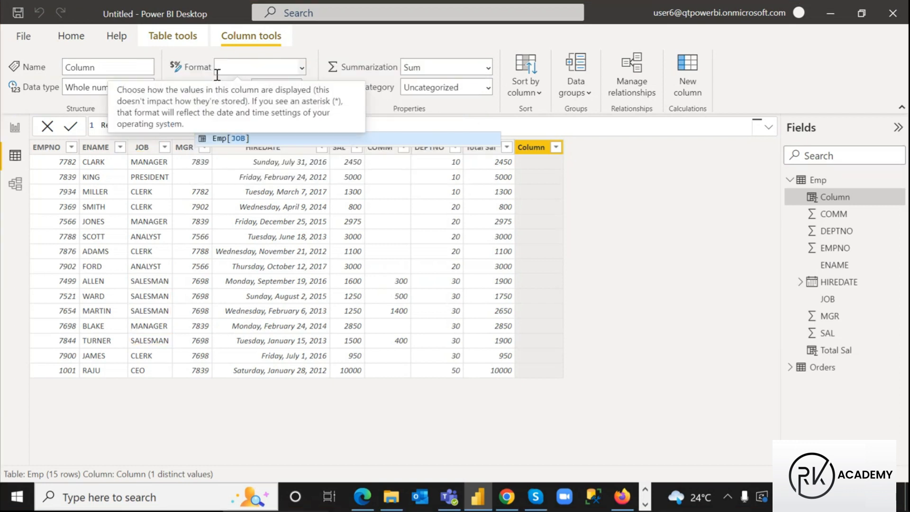
click(226, 141)
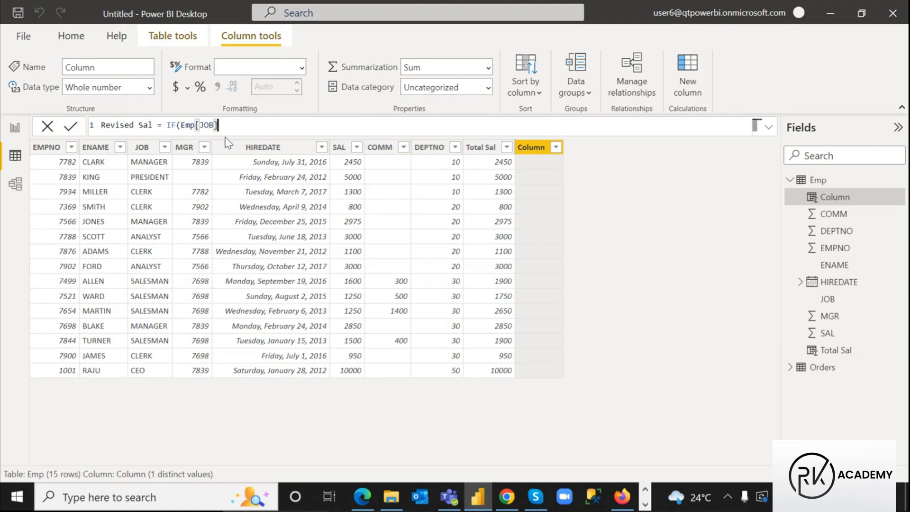
text(=)
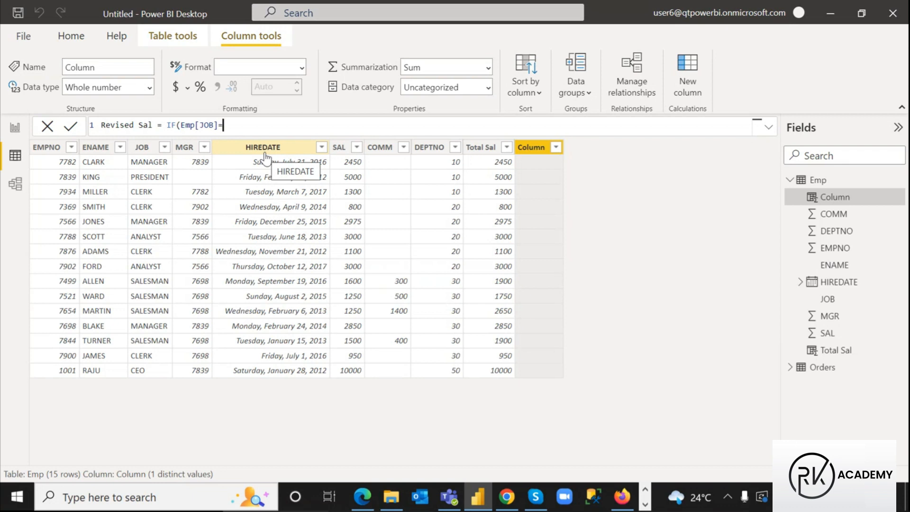
text(")
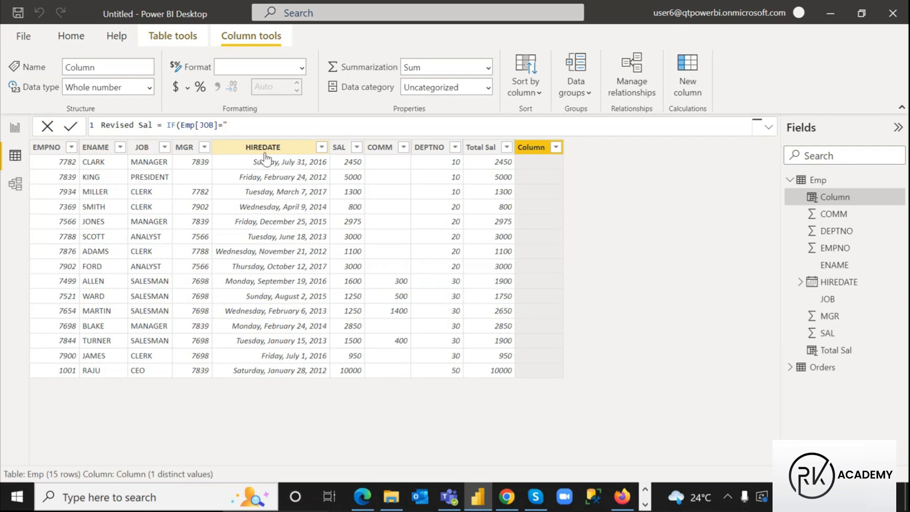
text(Salesman",)
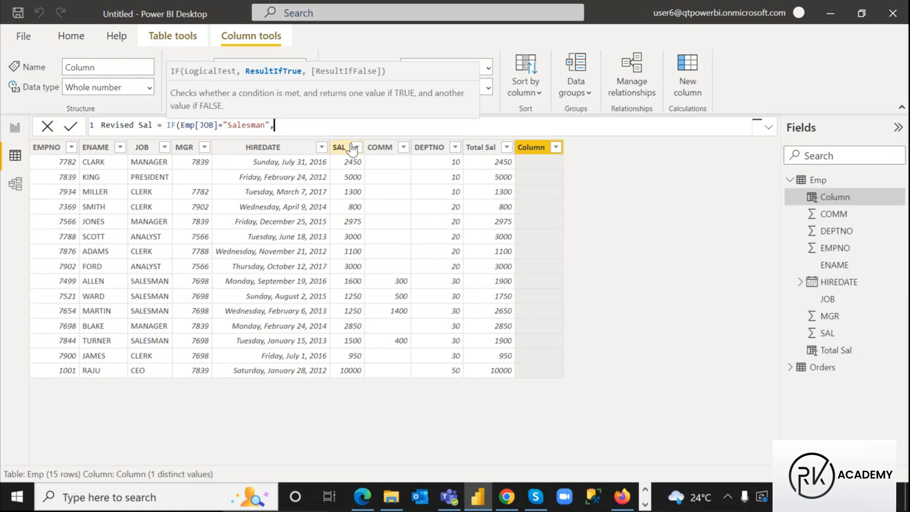
Draw on-screen annotations explaining the IF condition, then clear them
key(ctrl+2)
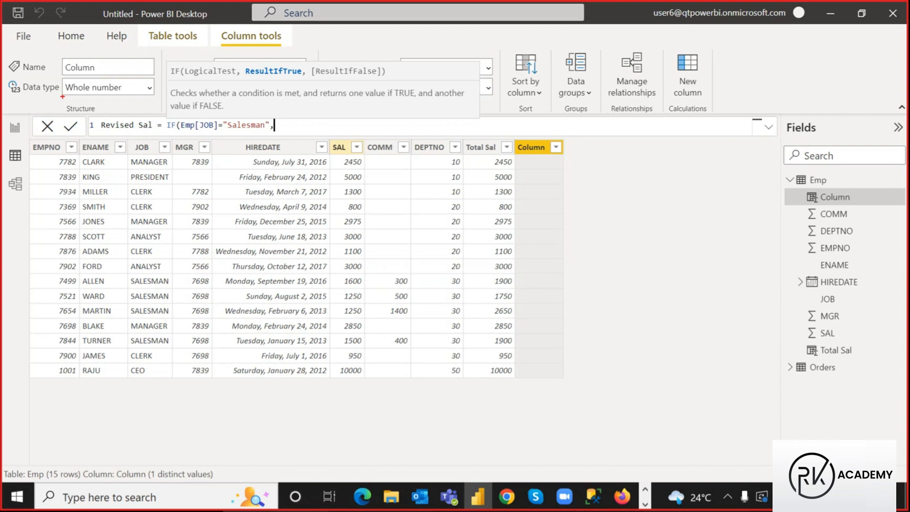
mouse_move(184, 66)
mouse_down()
mouse_move(237, 76)
mouse_move(209, 116)
mouse_up()
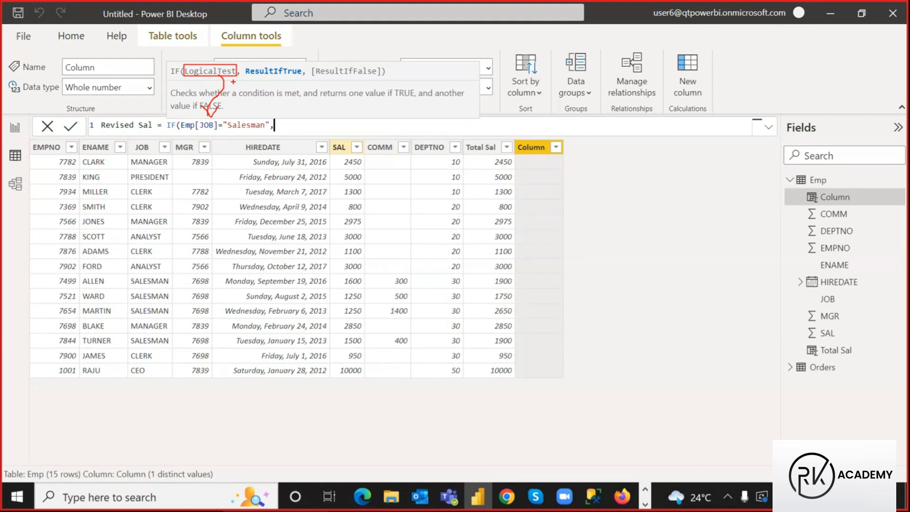
mouse_move(264, 83)
mouse_down()
mouse_move(278, 87)
mouse_move(282, 72)
mouse_up()
mouse_move(332, 142)
mouse_down()
mouse_move(350, 157)
mouse_move(360, 221)
mouse_move(362, 377)
mouse_up()
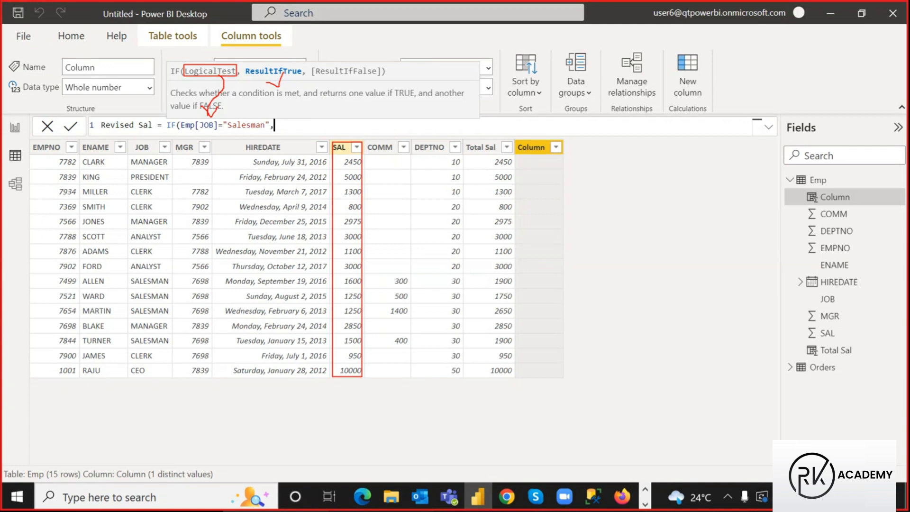
key(Escape)
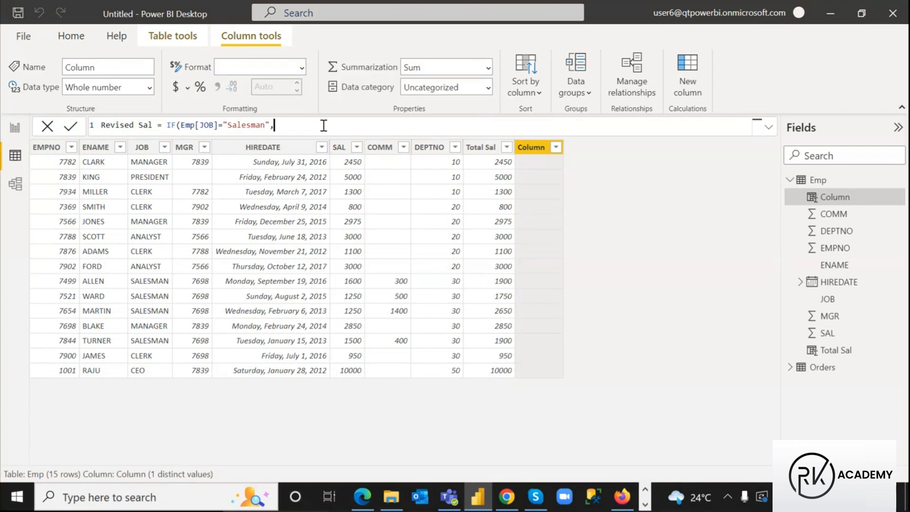
Add Emp[SAL]+1000, as the IF's true result for salesmen
text(sal)
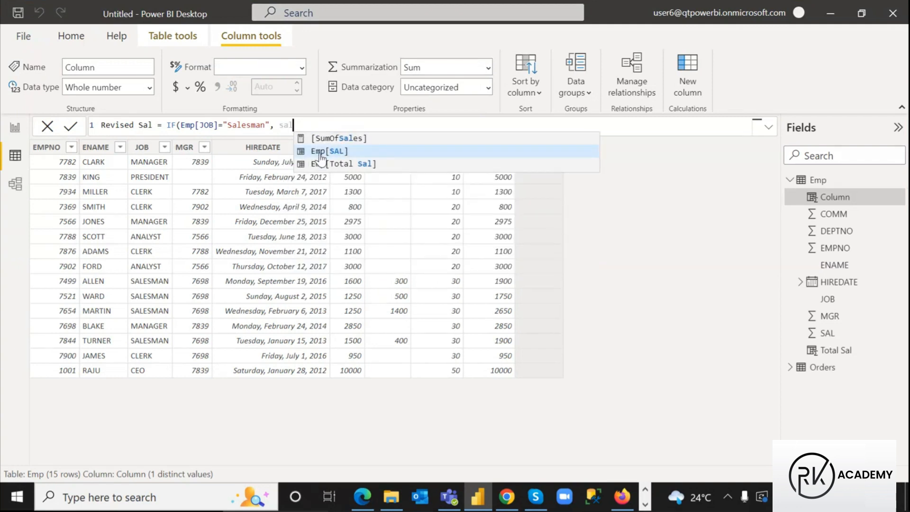
click(320, 155)
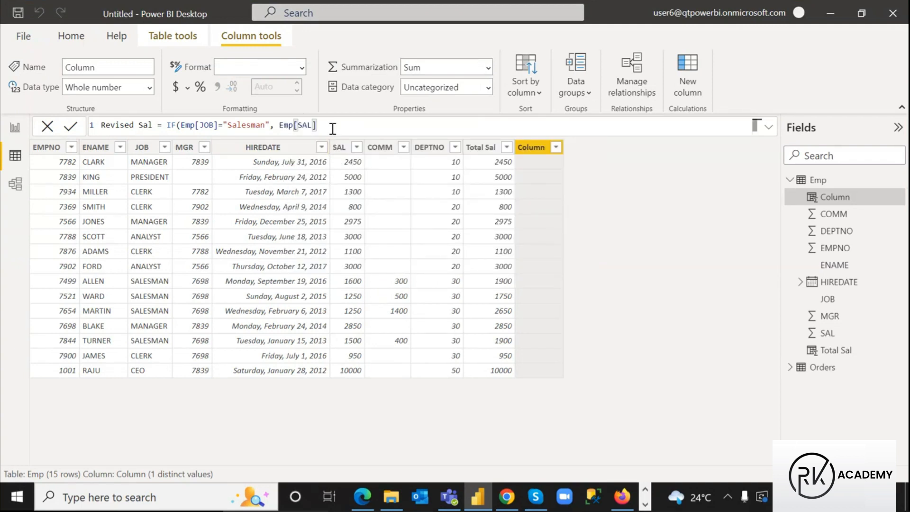
text(+1000)
text(,)
key(BackSpace)
text(,)
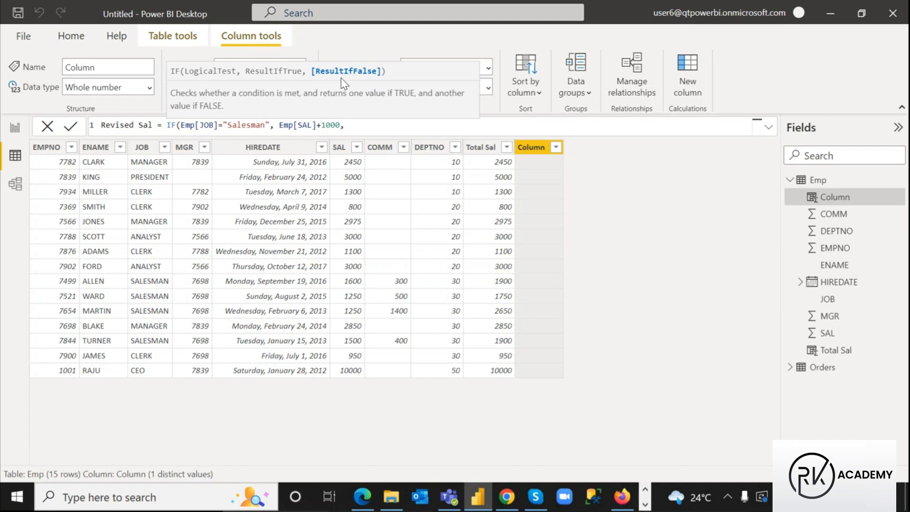
Annotate the parts of the IF formula on screen, then clear the drawings
key(ctrl+2)
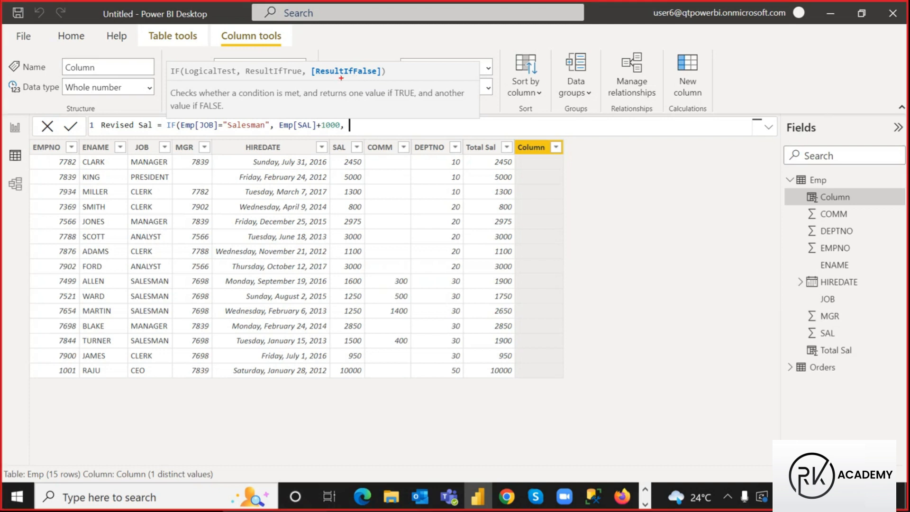
drag(308, 63, 384, 83)
mouse_move(200, 60)
mouse_down()
mouse_move(216, 67)
mouse_move(208, 61)
mouse_up()
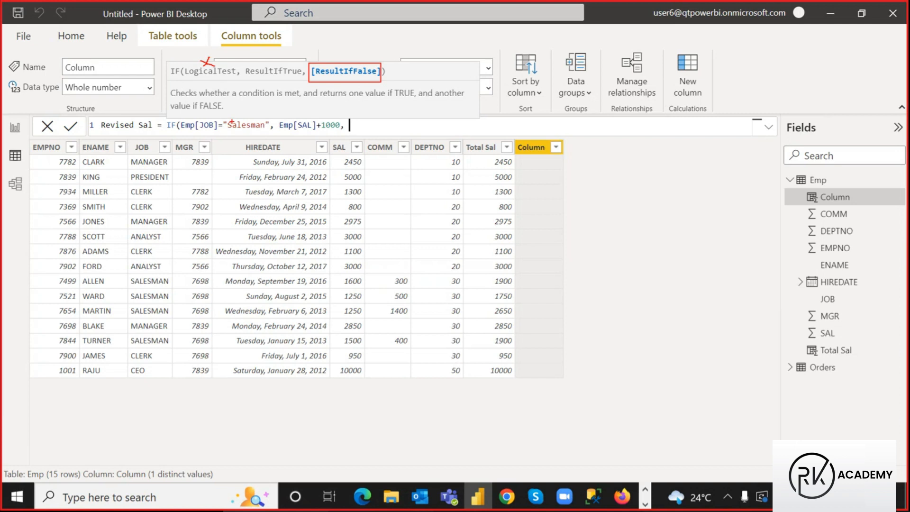
mouse_move(231, 120)
mouse_down()
mouse_move(242, 124)
mouse_move(234, 128)
mouse_up()
drag(328, 137, 355, 154)
mouse_move(318, 127)
mouse_down()
mouse_move(327, 122)
mouse_move(324, 128)
mouse_move(297, 114)
mouse_move(307, 85)
mouse_up()
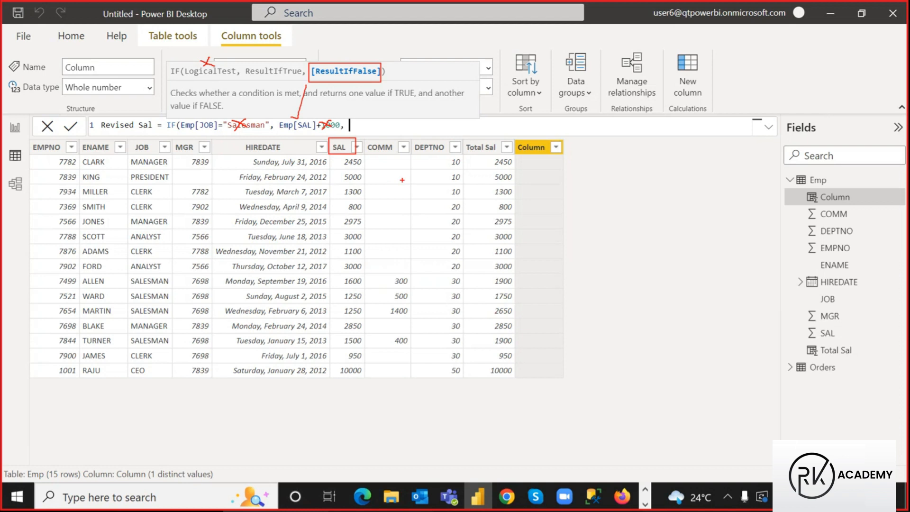
key(Escape)
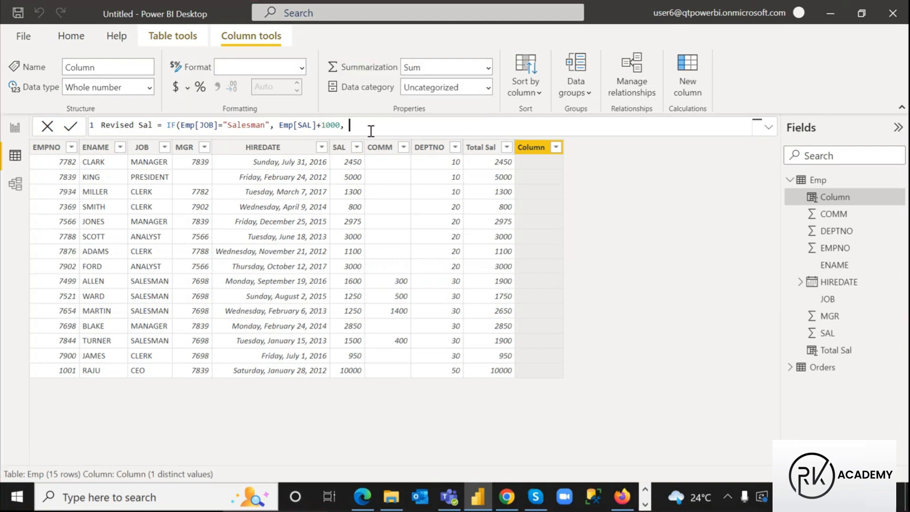
Finish the formula with Emp[SAL] as the false result and a closing parenthesis
text(Emp[SAL])
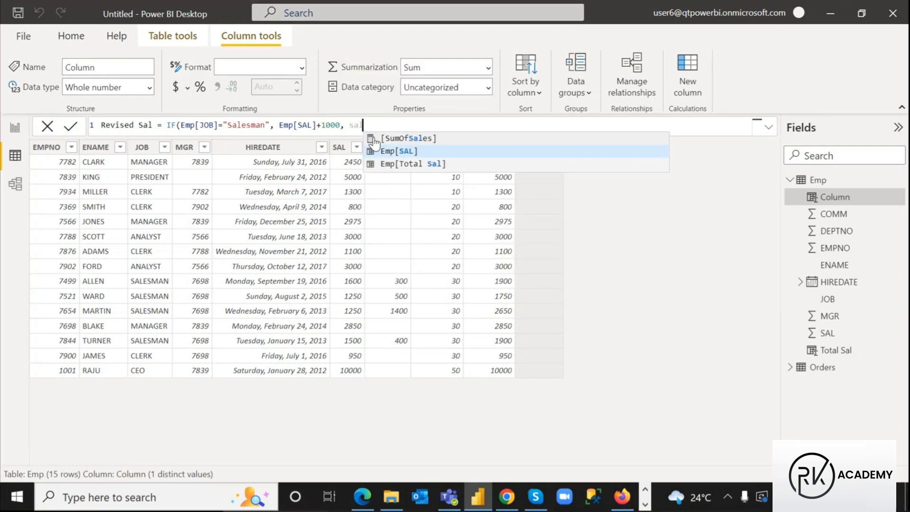
key(Tab)
text())
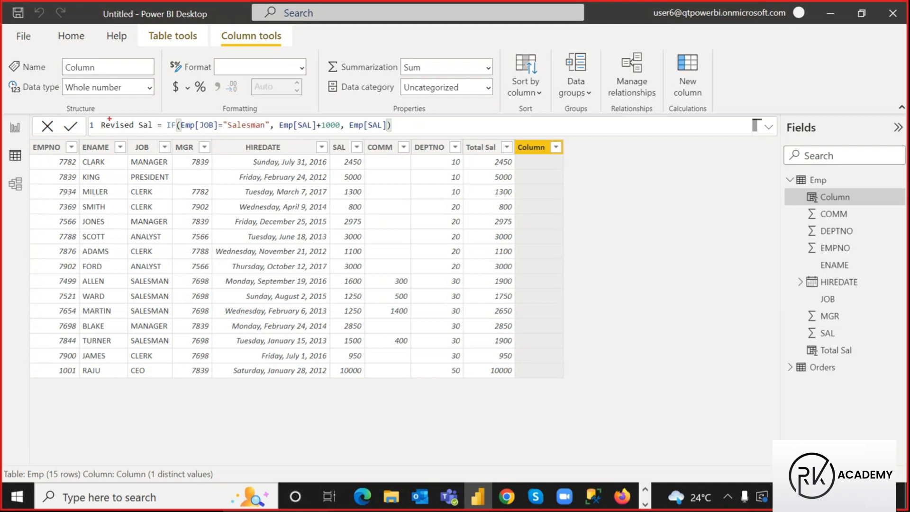
drag(97, 117, 155, 132)
drag(166, 117, 175, 102)
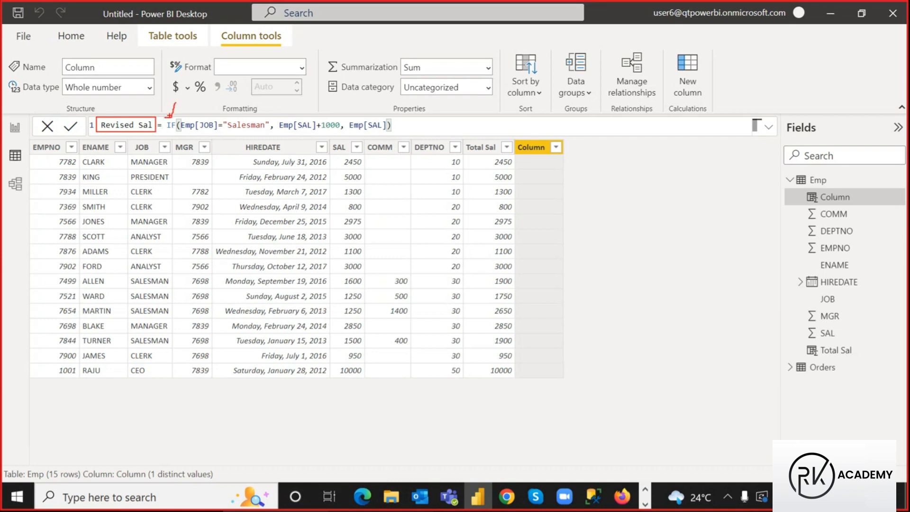
drag(226, 133, 340, 133)
mouse_move(213, 126)
mouse_down()
mouse_move(231, 103)
mouse_move(238, 116)
mouse_up()
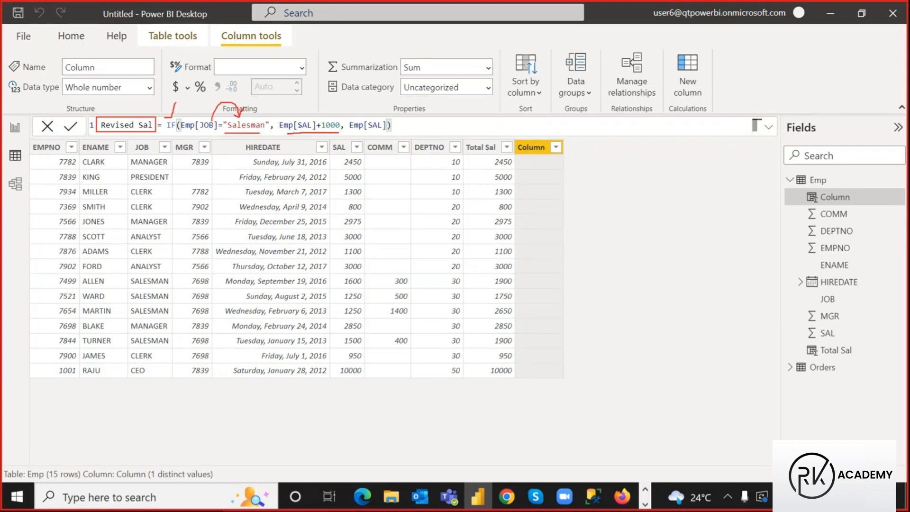
mouse_move(329, 124)
mouse_down()
mouse_move(337, 111)
mouse_move(365, 129)
mouse_move(412, 127)
mouse_move(408, 137)
mouse_up()
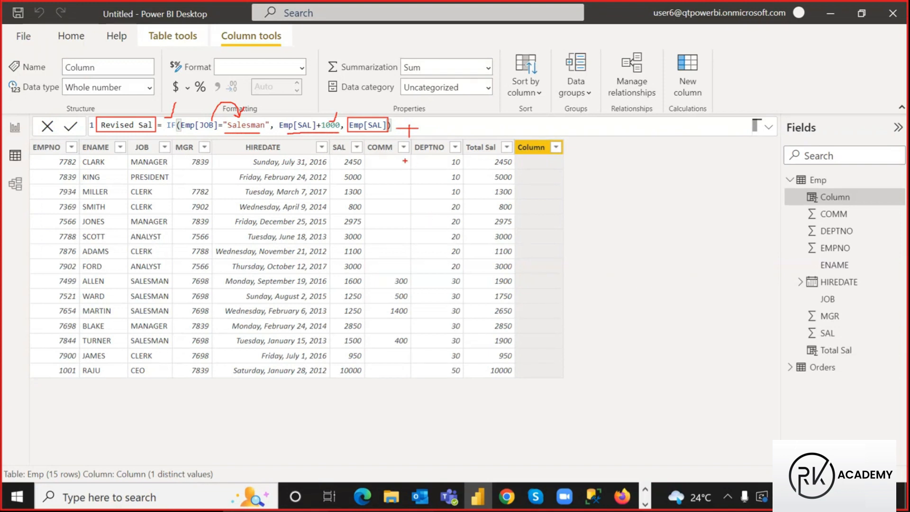
key(Escape)
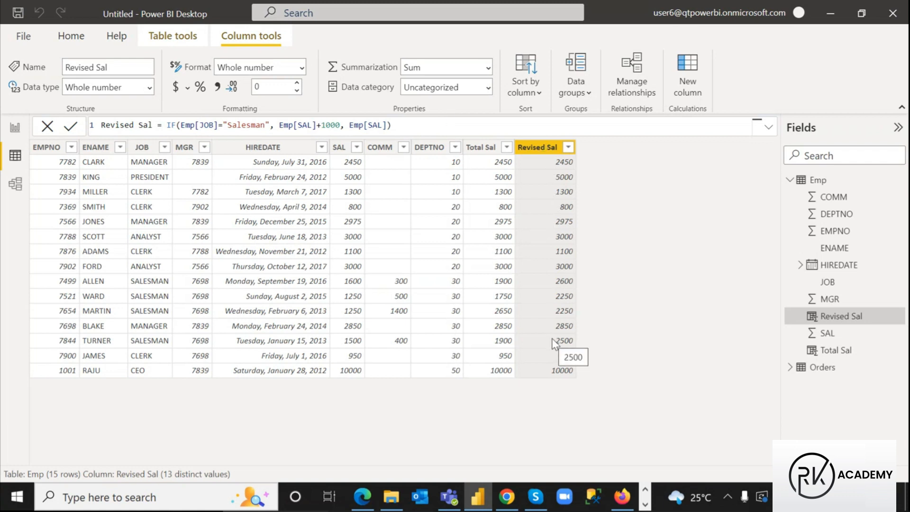
Annotate the salesman rows, boxing their SAL and Revised Sal values side by side
key(ctrl+2)
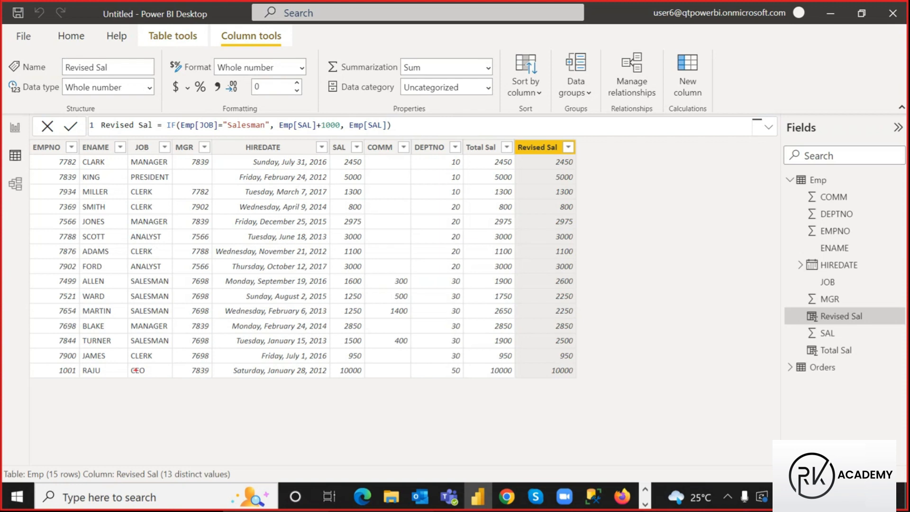
mouse_move(126, 275)
mouse_down()
mouse_move(217, 318)
mouse_move(579, 317)
mouse_up()
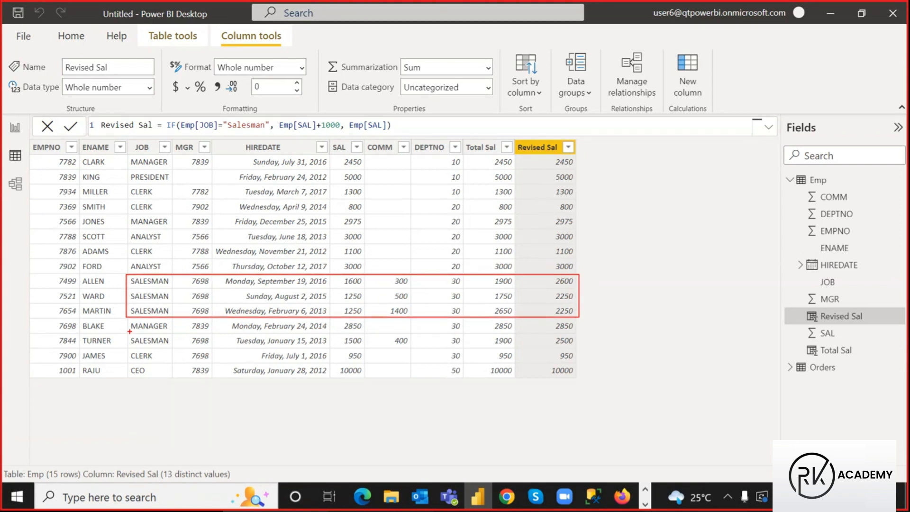
mouse_move(127, 334)
mouse_down()
mouse_move(194, 347)
mouse_move(587, 347)
mouse_move(578, 346)
mouse_up()
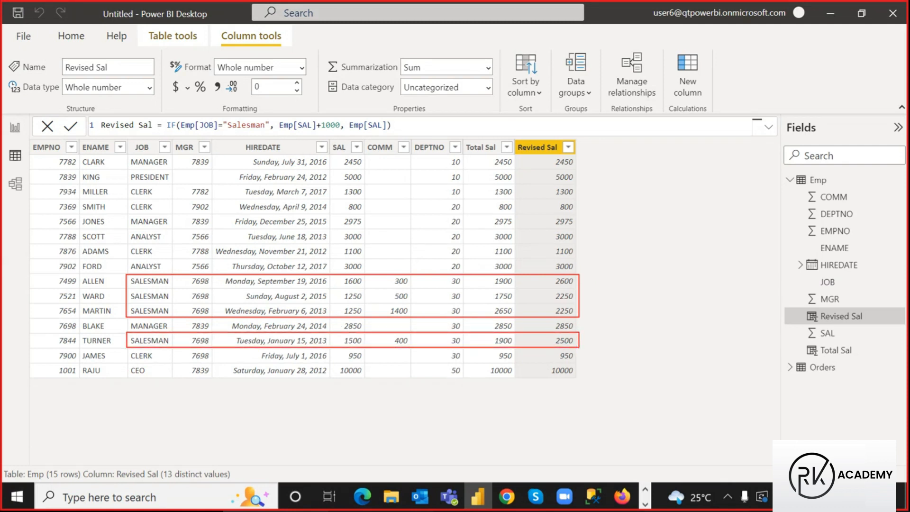
mouse_move(140, 164)
mouse_down()
mouse_move(356, 237)
mouse_move(516, 270)
mouse_move(577, 271)
mouse_up()
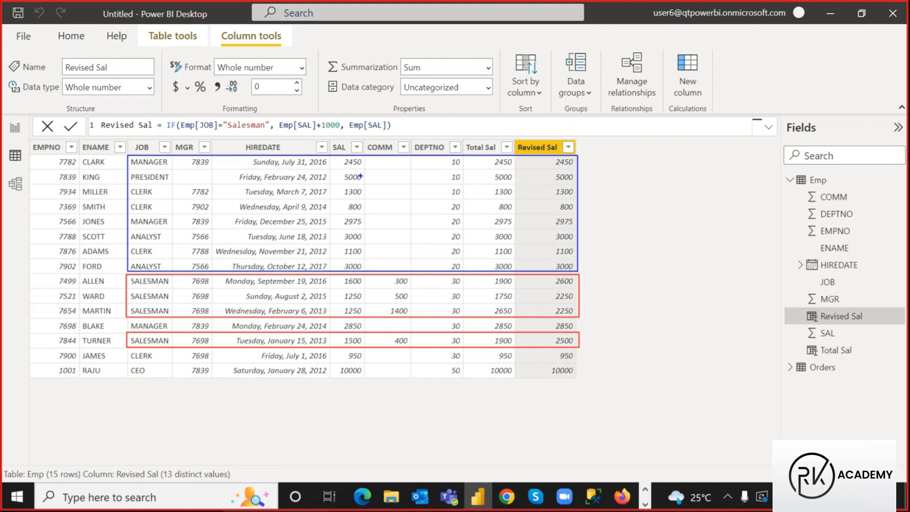
drag(338, 171, 365, 183)
drag(552, 170, 577, 183)
drag(338, 229, 364, 242)
drag(553, 229, 578, 243)
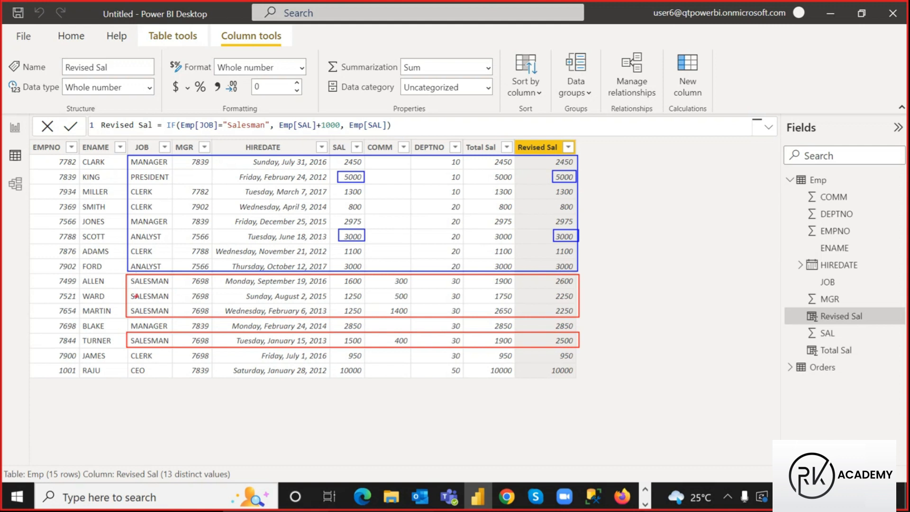
drag(342, 277, 363, 287)
mouse_move(551, 276)
mouse_down()
mouse_move(564, 288)
mouse_move(579, 284)
mouse_move(579, 275)
mouse_move(549, 274)
mouse_up()
Mark the formula and box the SAL and Revised Sal columns for comparison
drag(215, 135, 226, 122)
drag(330, 136, 346, 109)
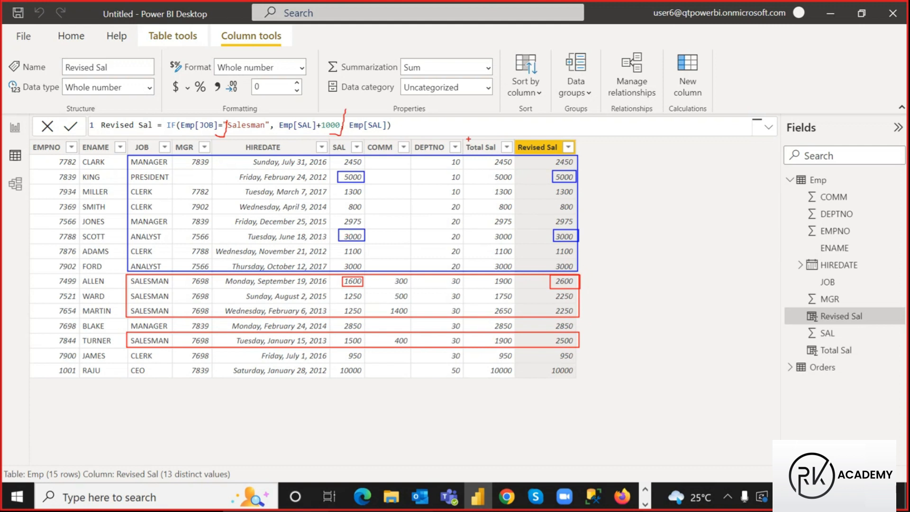
mouse_move(465, 140)
mouse_down()
mouse_move(497, 187)
mouse_move(508, 270)
mouse_up()
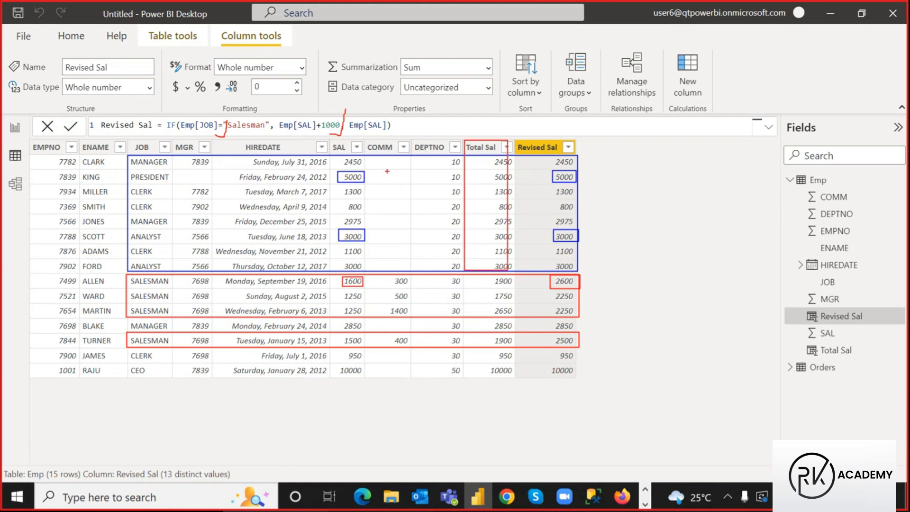
key(ctrl+z)
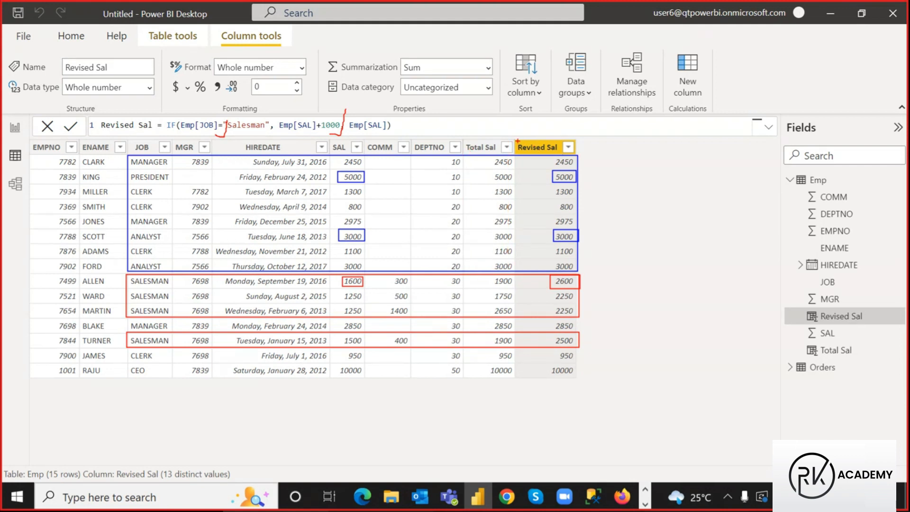
mouse_move(517, 140)
mouse_down()
mouse_move(576, 256)
mouse_move(586, 327)
mouse_move(578, 378)
mouse_up()
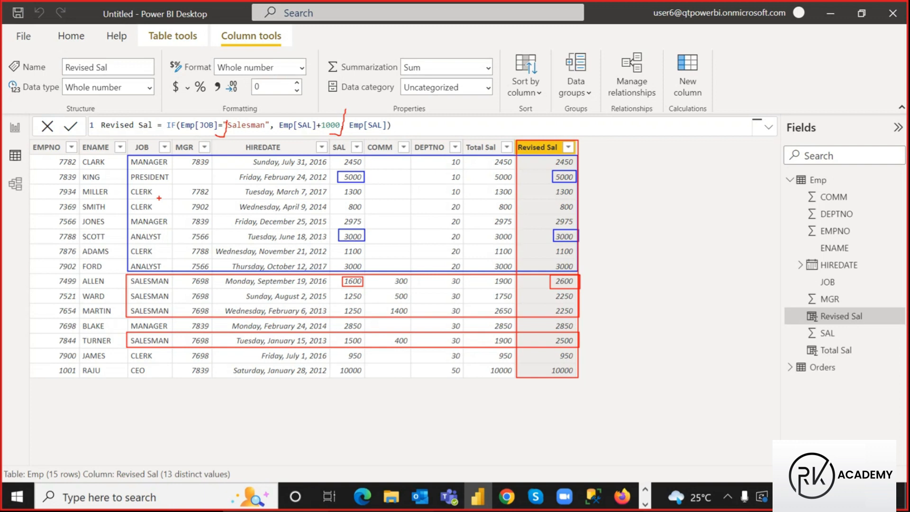
drag(584, 175, 601, 157)
drag(587, 237, 599, 220)
drag(551, 289, 577, 318)
drag(341, 333, 342, 335)
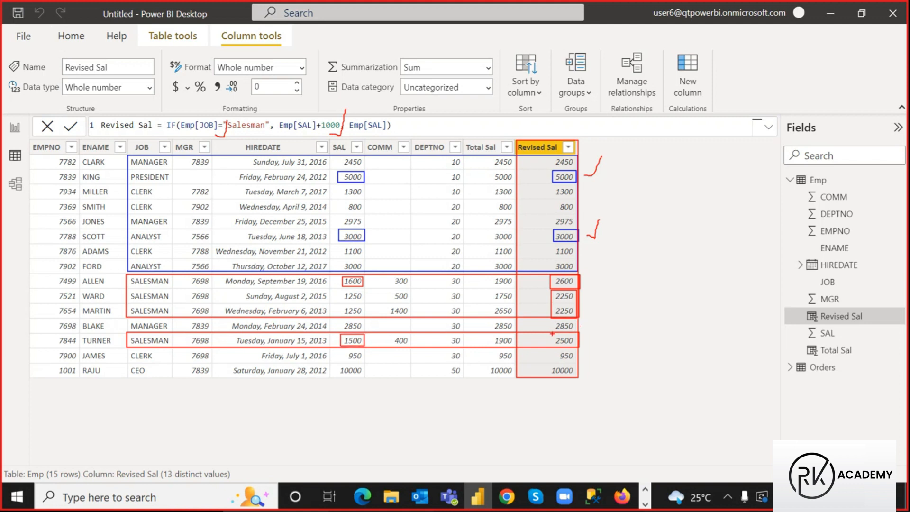
drag(551, 333, 579, 348)
drag(589, 343, 607, 310)
mouse_move(128, 362)
mouse_down()
mouse_move(227, 379)
mouse_move(578, 378)
mouse_up()
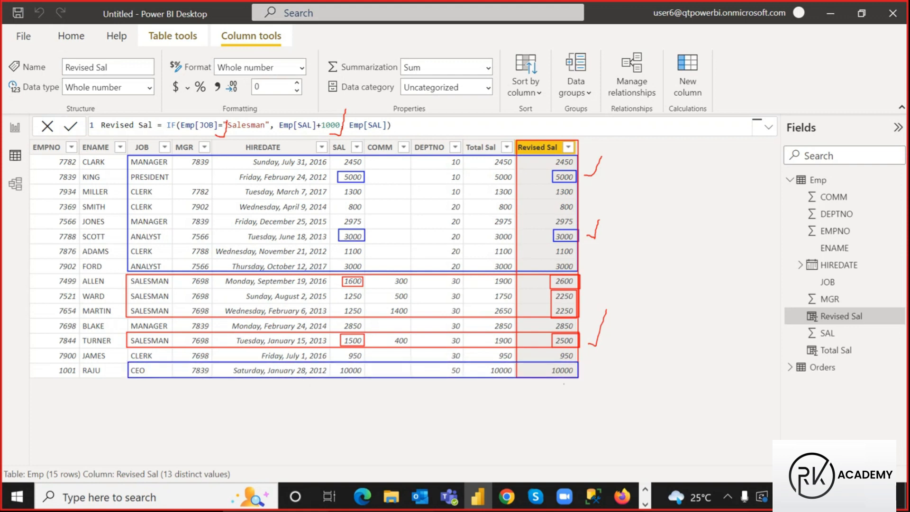
drag(338, 362, 364, 376)
drag(550, 364, 578, 379)
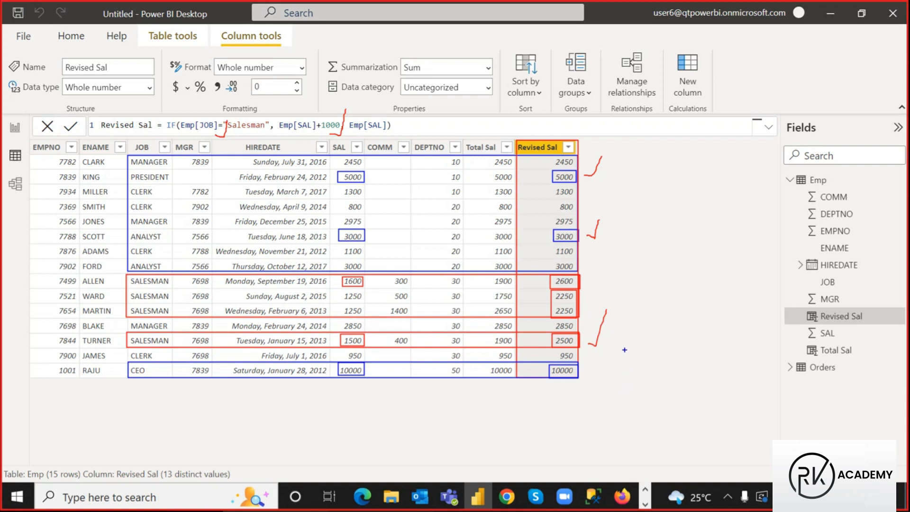
key(Escape)
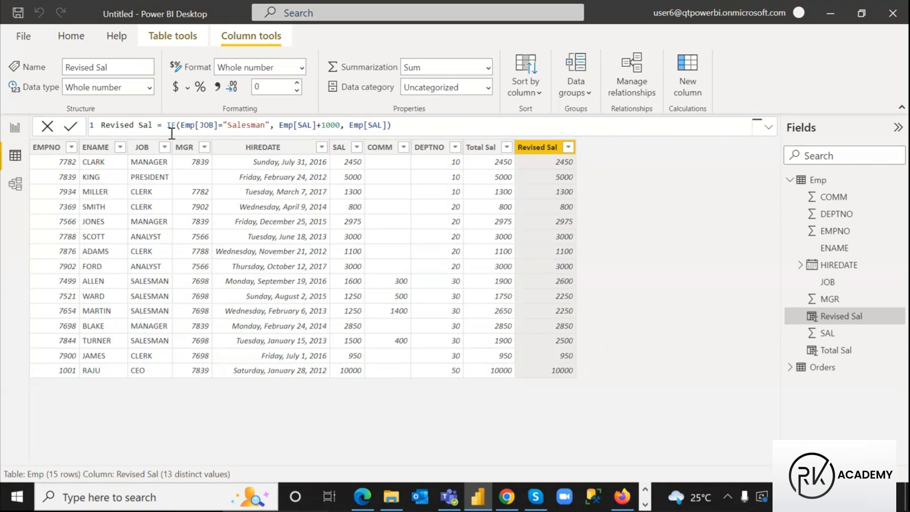
drag(166, 125, 176, 126)
double_click(223, 125)
click(222, 127)
drag(218, 127, 223, 127)
click(316, 125)
drag(317, 125, 321, 125)
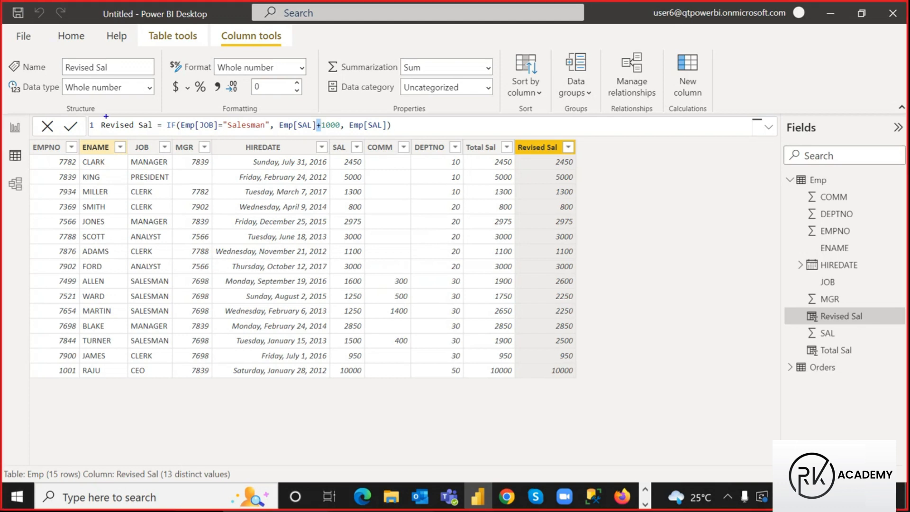
drag(99, 119, 157, 131)
drag(169, 121, 175, 94)
drag(219, 119, 222, 93)
drag(246, 119, 254, 99)
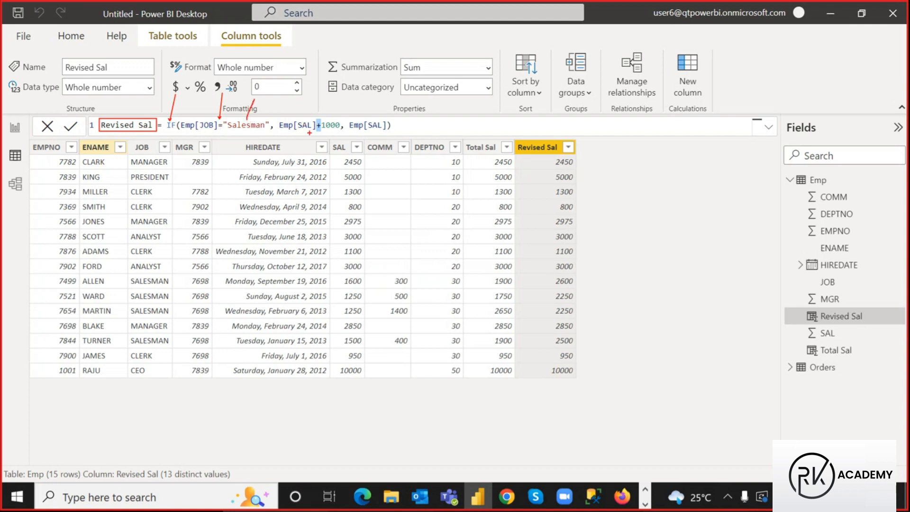
drag(300, 118, 302, 101)
drag(317, 128, 311, 149)
drag(371, 92, 359, 117)
drag(166, 119, 176, 131)
drag(265, 128, 217, 128)
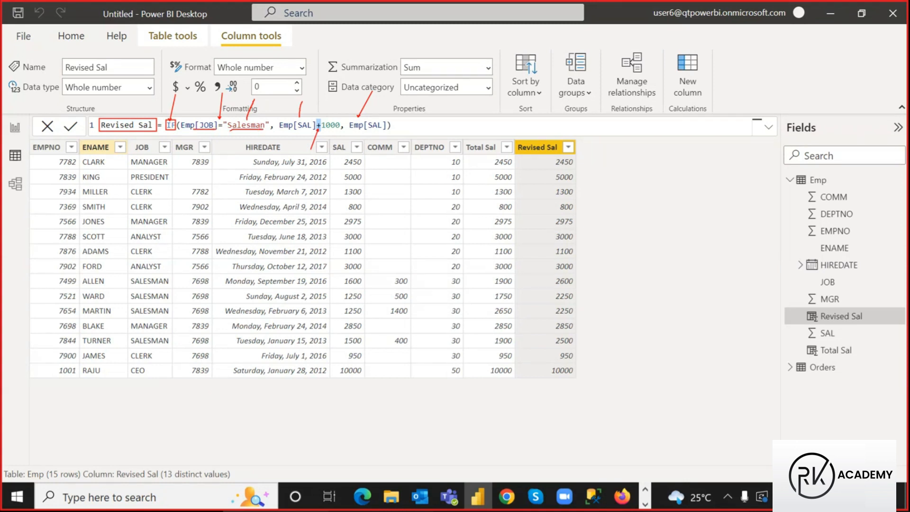
drag(304, 138, 319, 136)
key(Escape)
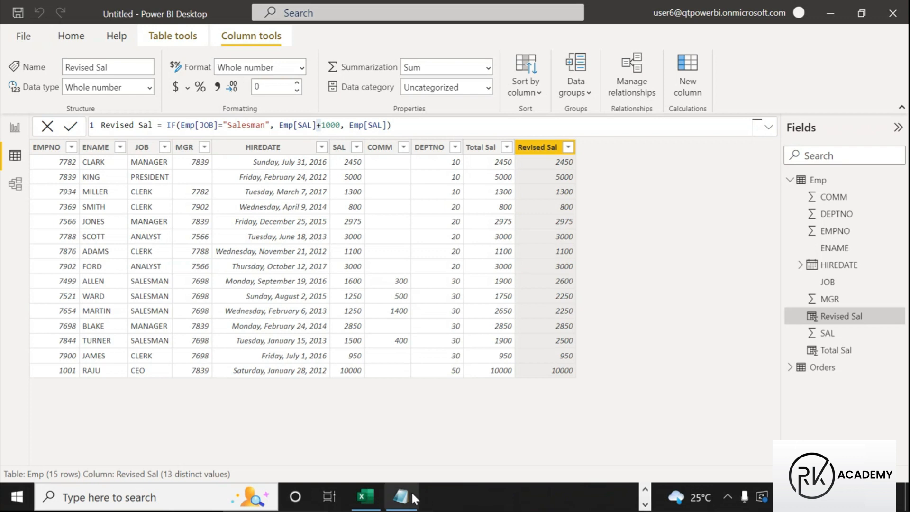
click(406, 498)
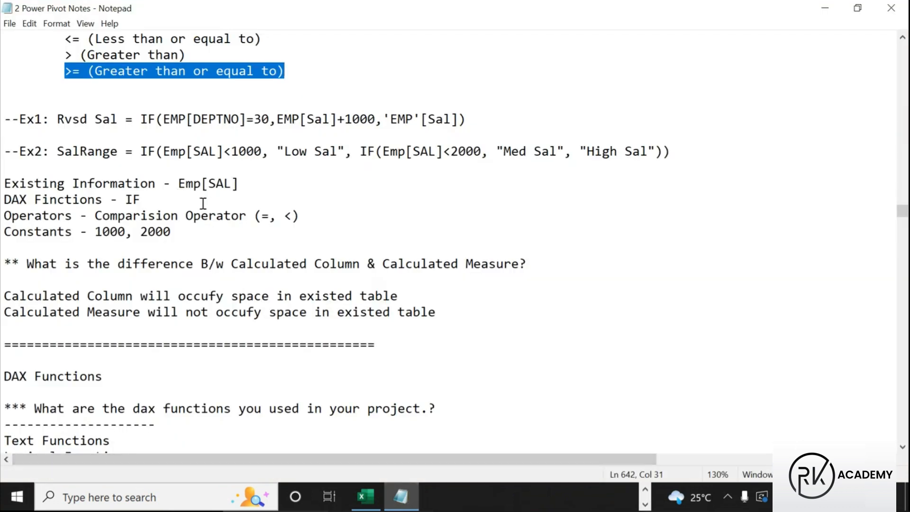
key(ctrl+2)
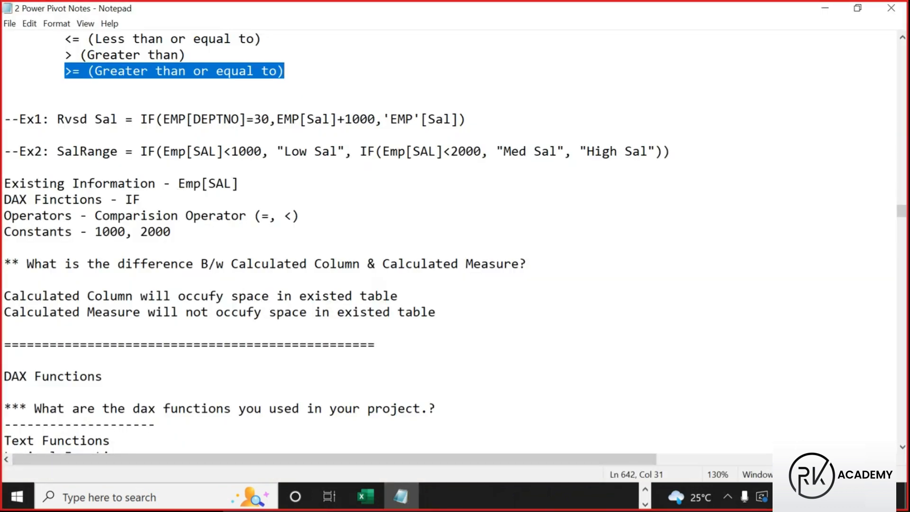
drag(53, 113, 125, 129)
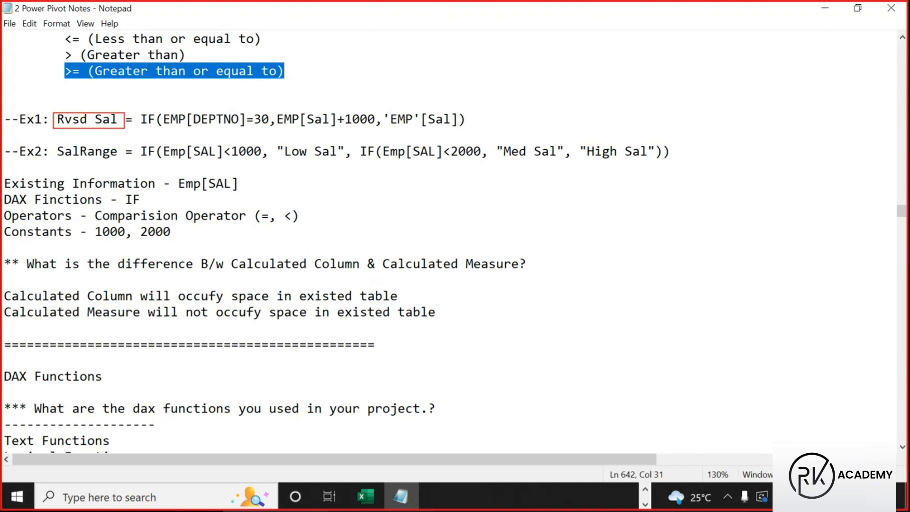
drag(242, 128, 264, 128)
drag(250, 106, 275, 106)
key(Escape)
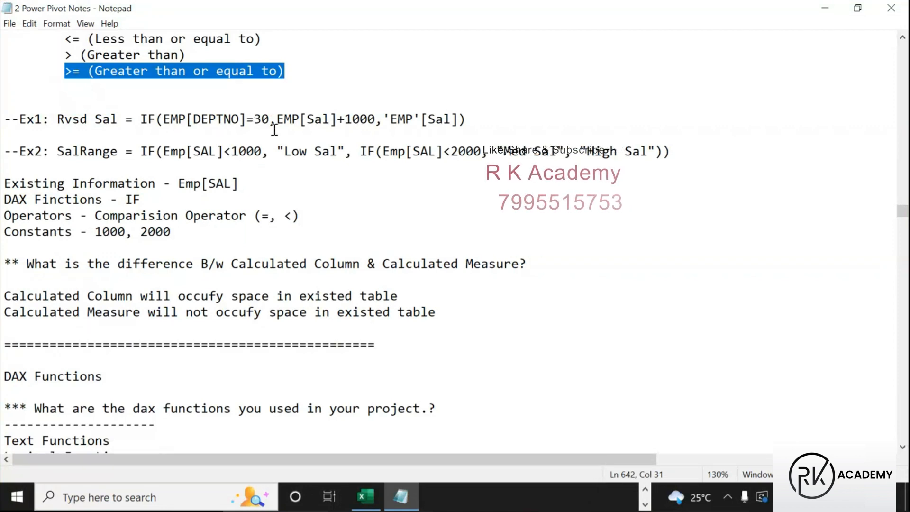
drag(254, 120, 274, 119)
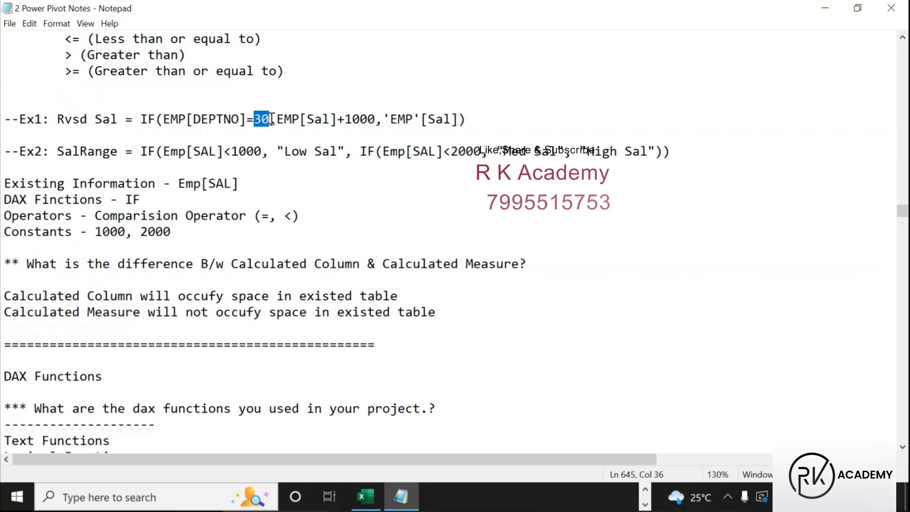
click(345, 119)
drag(346, 119, 376, 120)
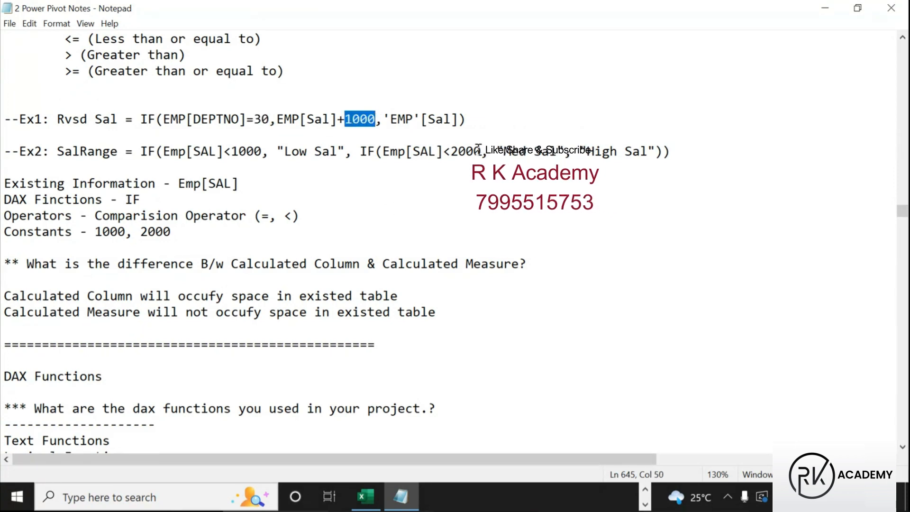
double_click(397, 119)
drag(419, 118, 459, 119)
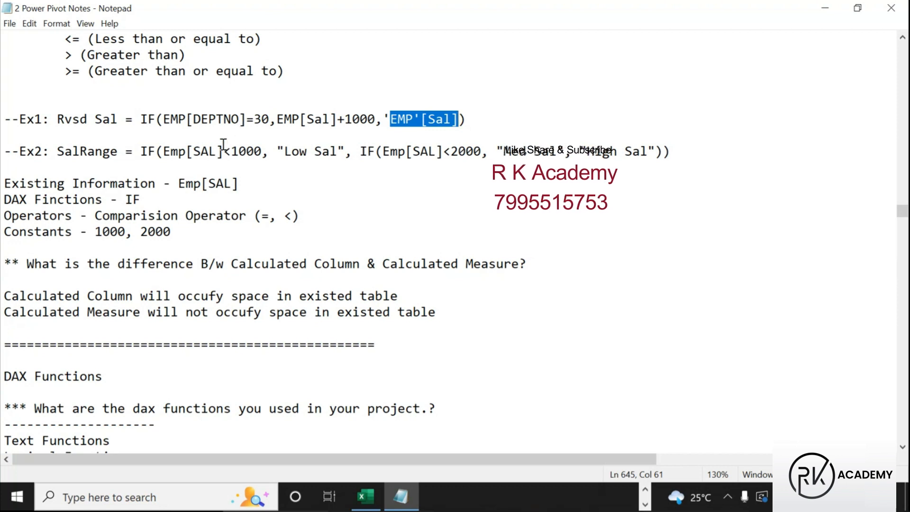
click(167, 117)
drag(166, 118, 247, 120)
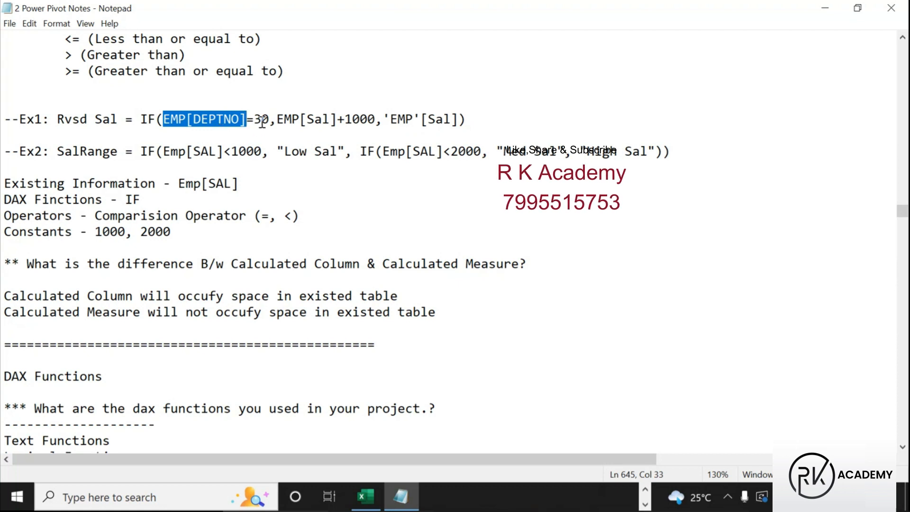
drag(254, 119, 273, 116)
click(253, 177)
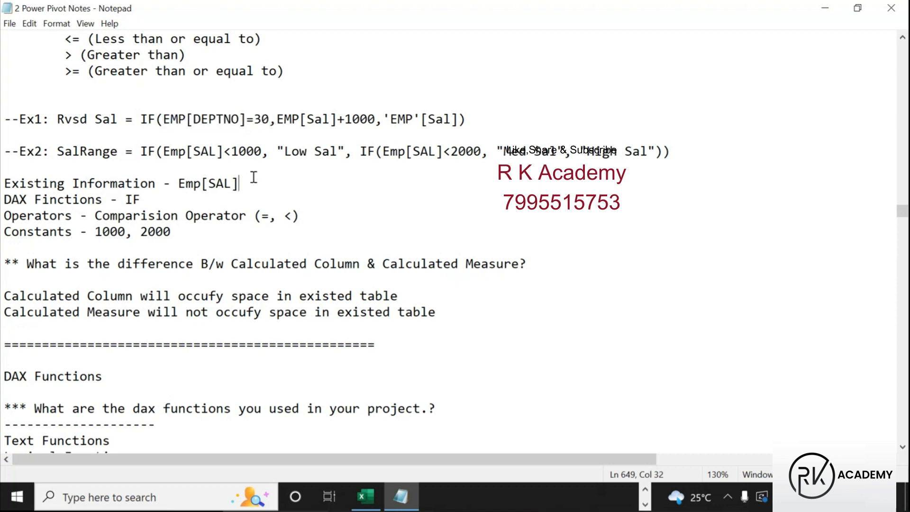
click(645, 490)
Copy the full Revised Sal formula from the formula bar and return to Notepad
click(477, 496)
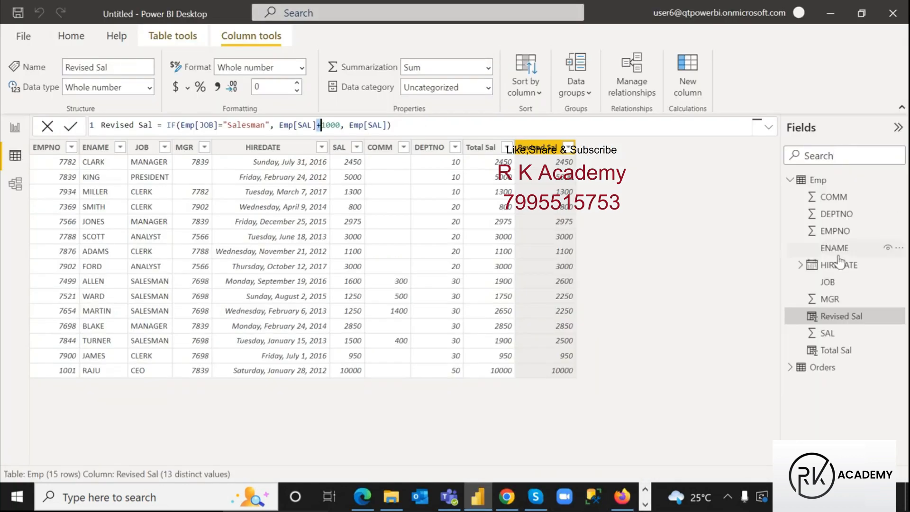
drag(417, 124, 64, 128)
key(ctrl+c)
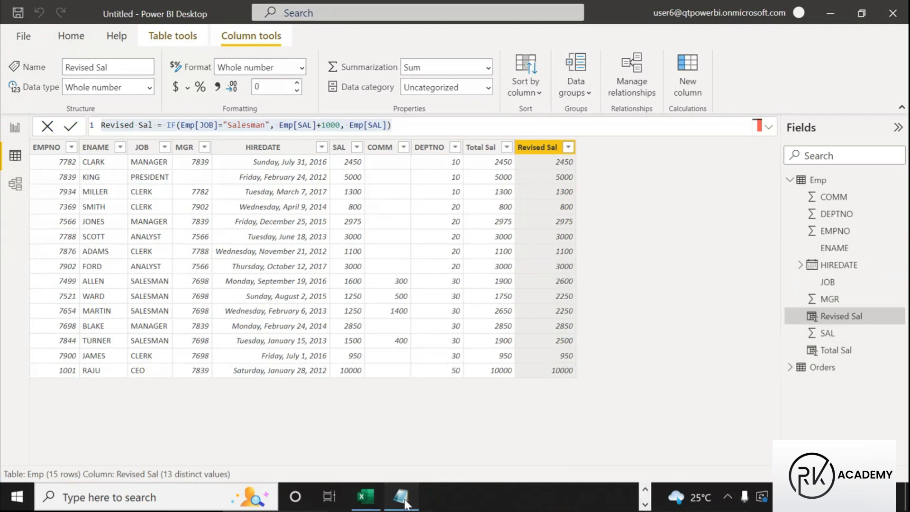
click(402, 500)
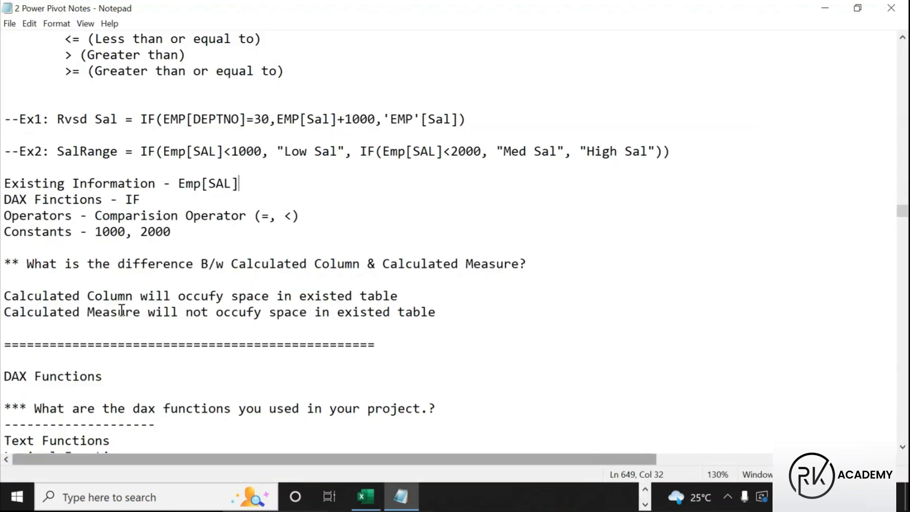
Paste the Revised Sal formula below Ex1 labelled --Ex2:, and relabel SalRange as --Ex3:
click(473, 118)
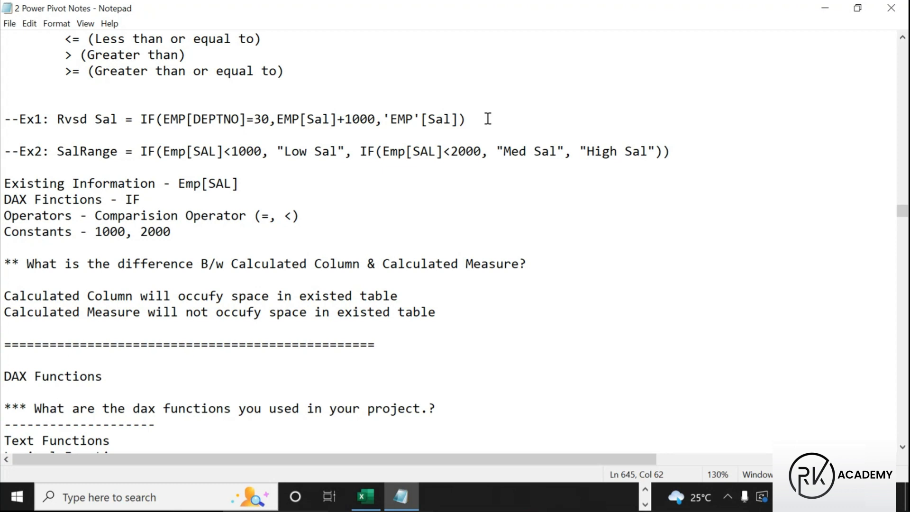
key(Return)
key(Return)
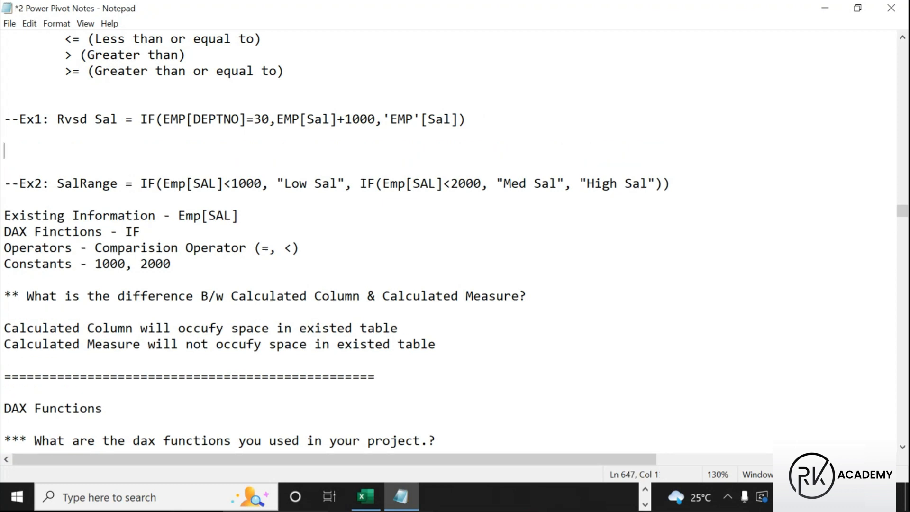
key(Tab)
key(Tab)
key(Tab)
key(BackSpace)
key(BackSpace)
key(ctrl+v)
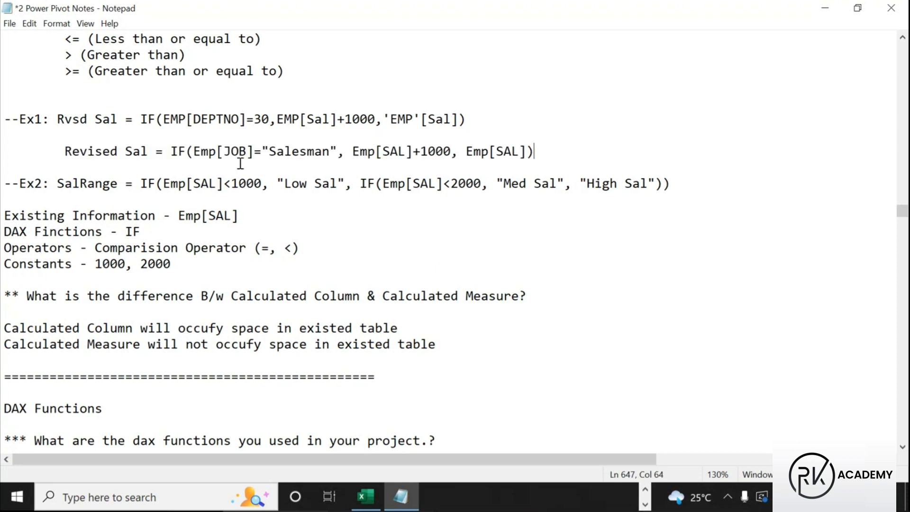
drag(49, 120, 3, 119)
key(ctrl+c)
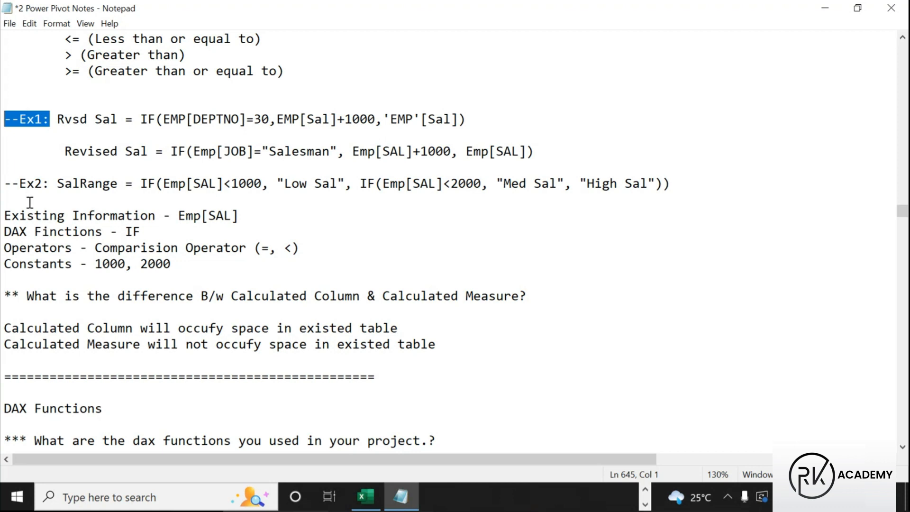
click(3, 151)
key(ctrl+v)
click(42, 151)
key(BackSpace)
text(2)
click(43, 184)
key(BackSpace)
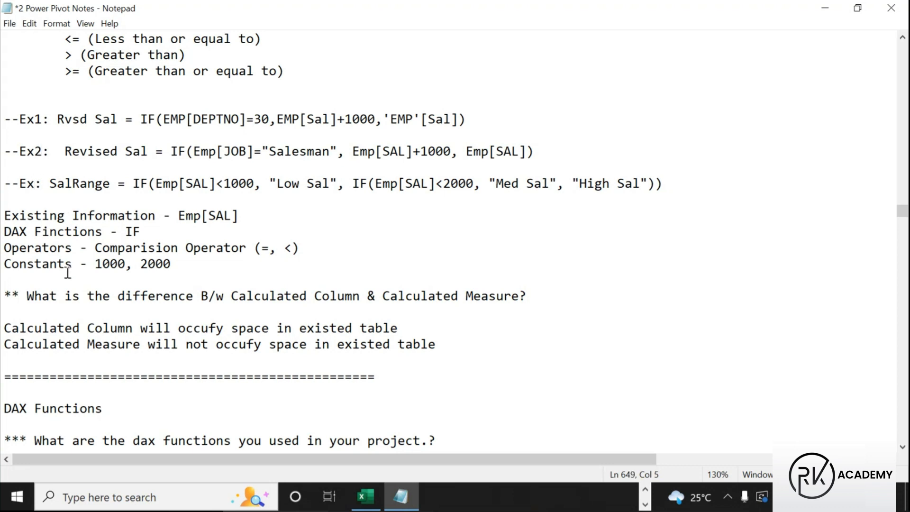
text(3)
Highlight Salesman in the Ex2 line and 30 in the Ex1 line
drag(262, 152, 337, 150)
click(308, 151)
double_click(308, 152)
click(308, 151)
click(298, 152)
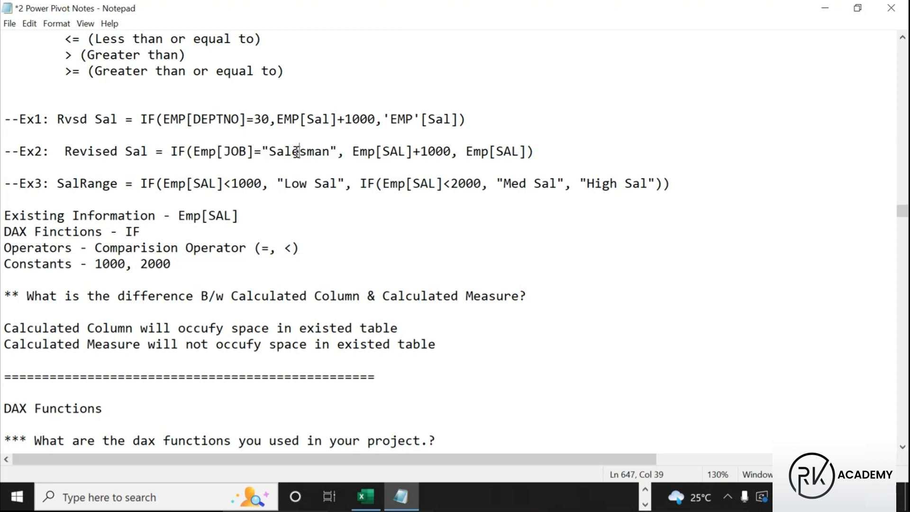
double_click(297, 152)
drag(264, 150, 338, 151)
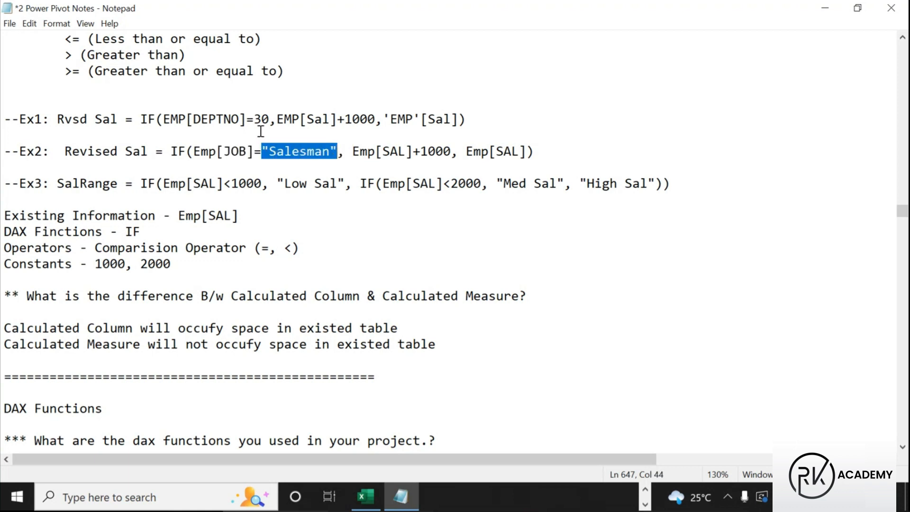
drag(255, 119, 269, 120)
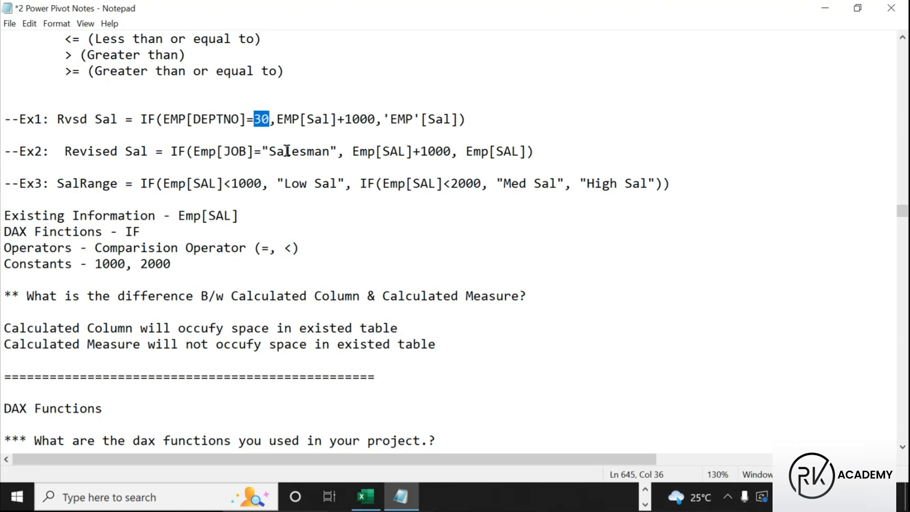
drag(268, 151, 331, 151)
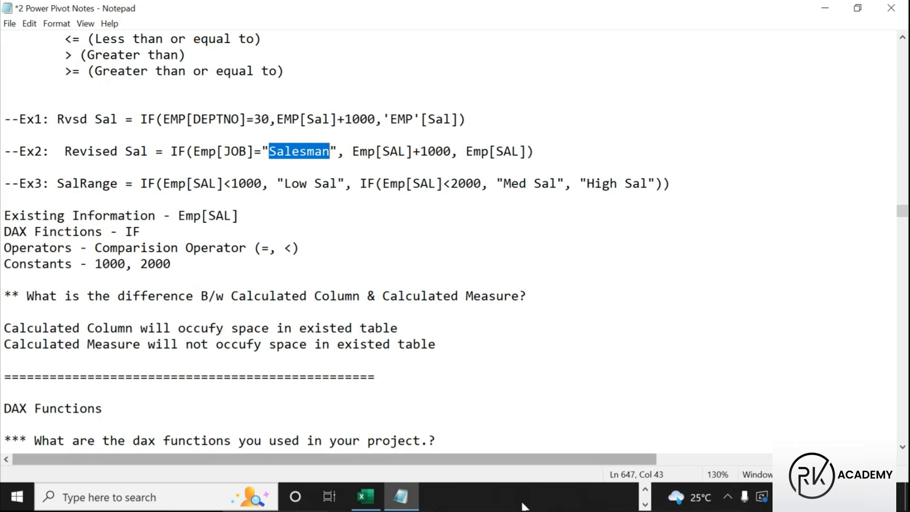
scroll(426, 493, up, 1)
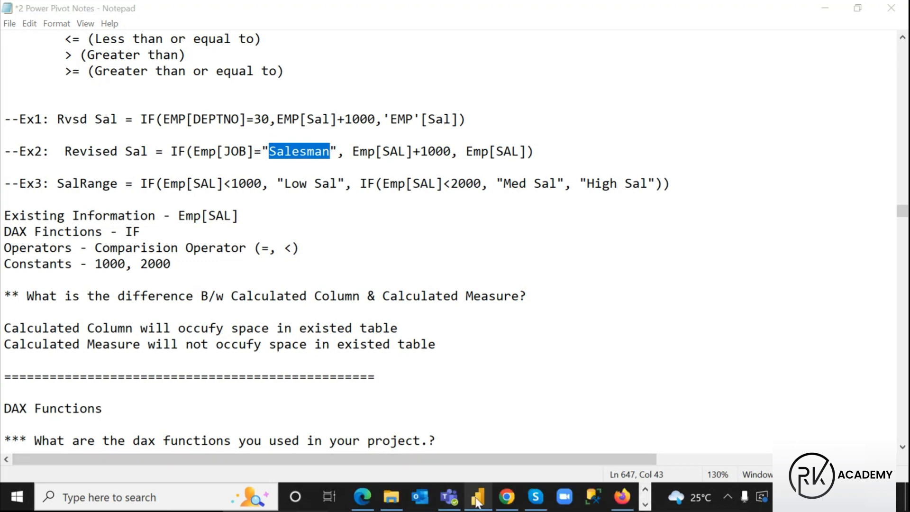
Mark the SALESMAN rows (ALLEN, WARD, MARTIN, TURNER) where Revised Sal is 1000 above SAL
click(476, 497)
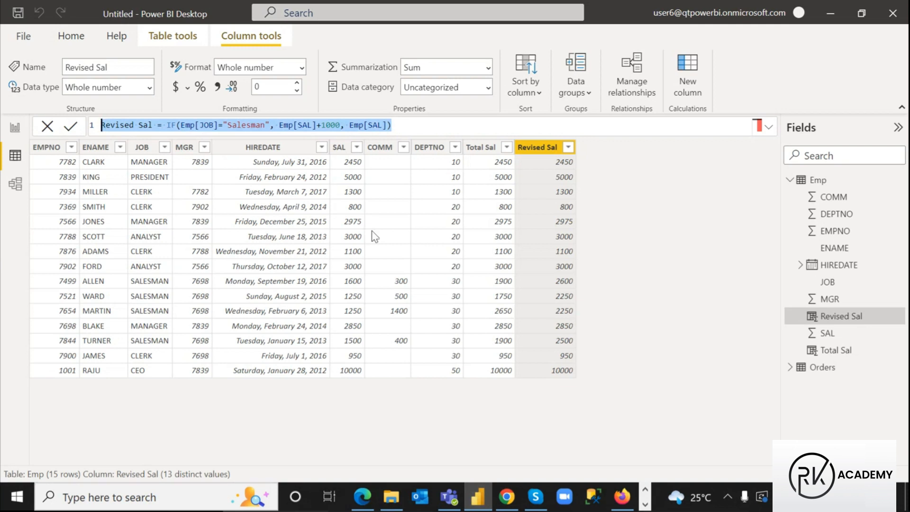
key(ctrl+2)
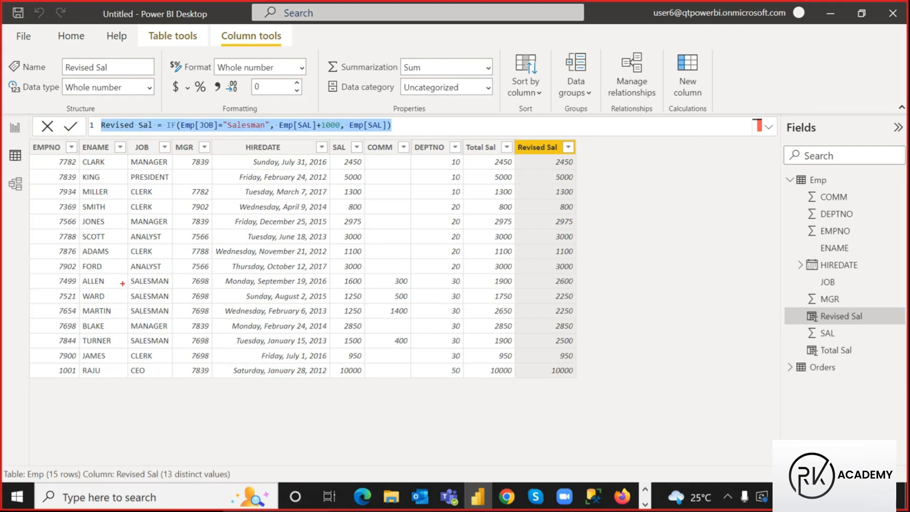
drag(125, 275, 178, 312)
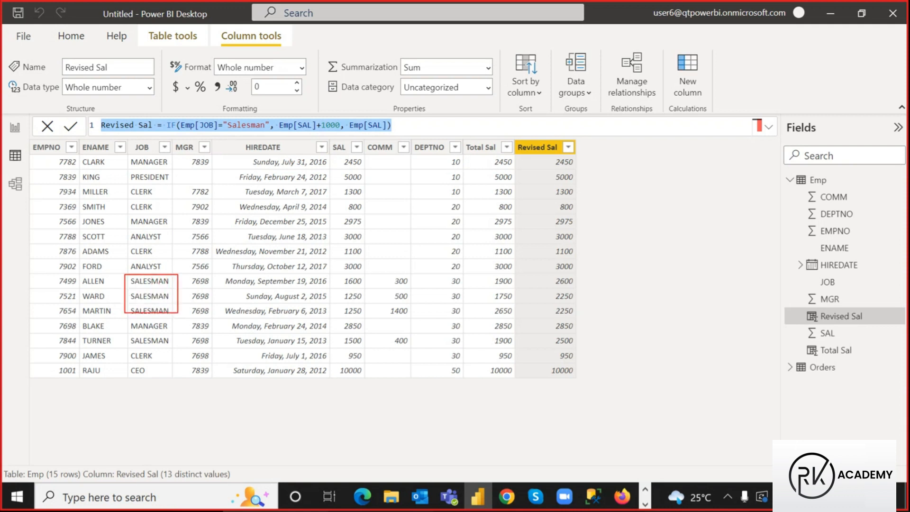
drag(128, 334, 174, 347)
drag(245, 113, 258, 85)
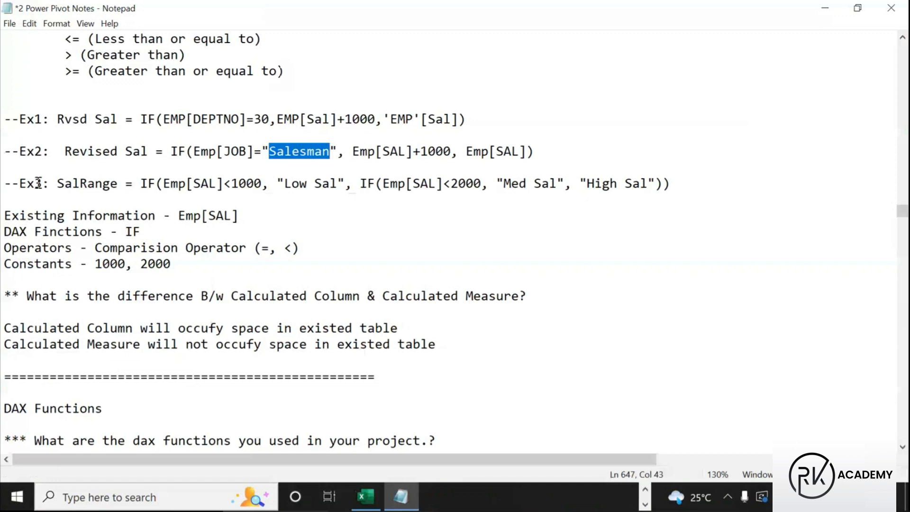
click(50, 183)
drag(57, 184, 126, 183)
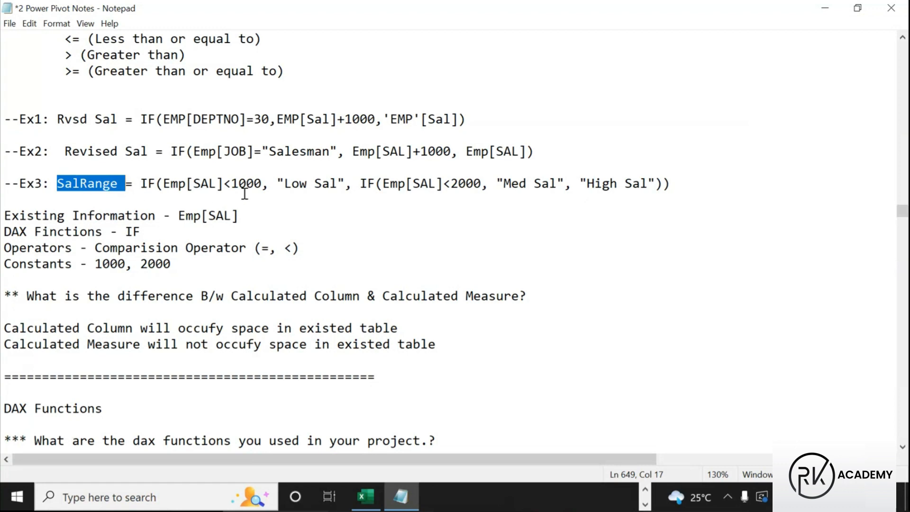
drag(261, 185, 340, 183)
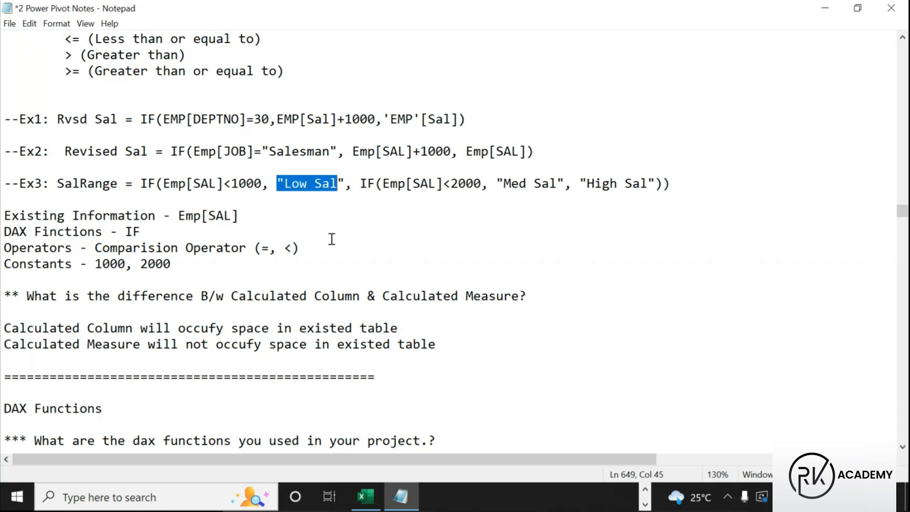
drag(482, 184, 565, 184)
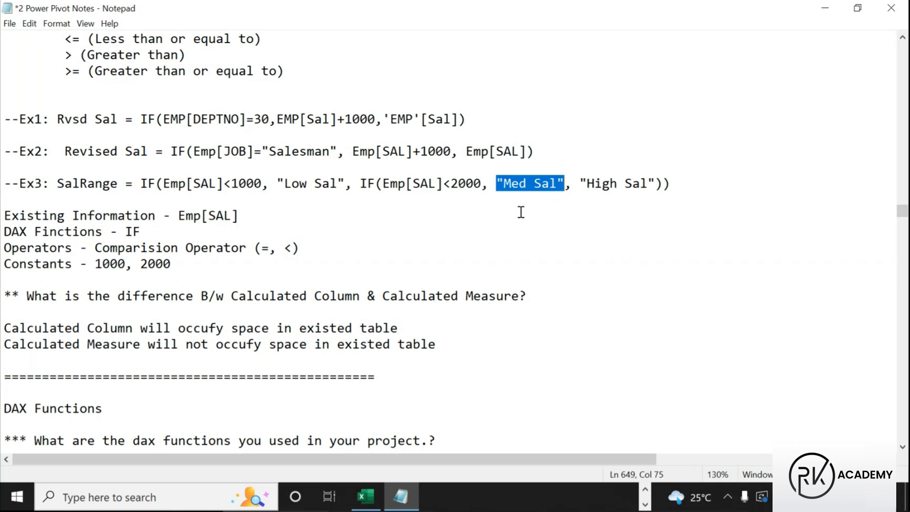
drag(579, 183, 662, 184)
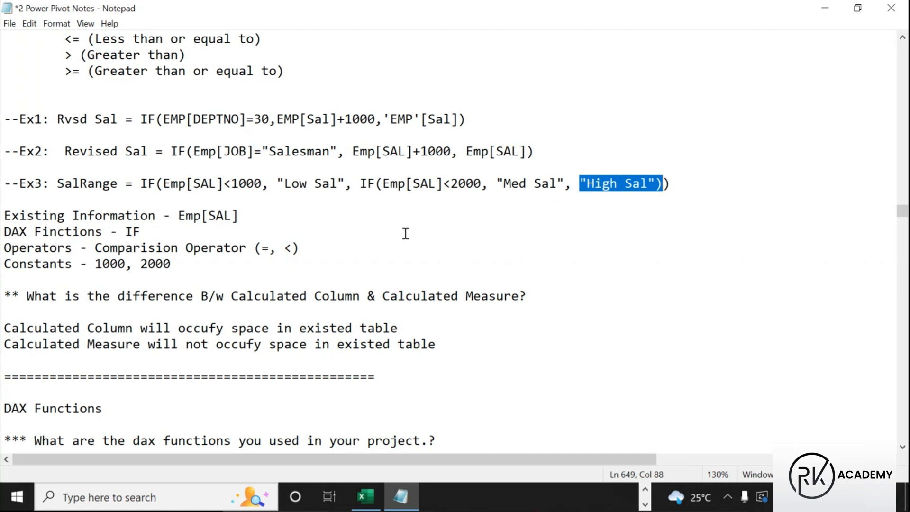
drag(262, 183, 233, 184)
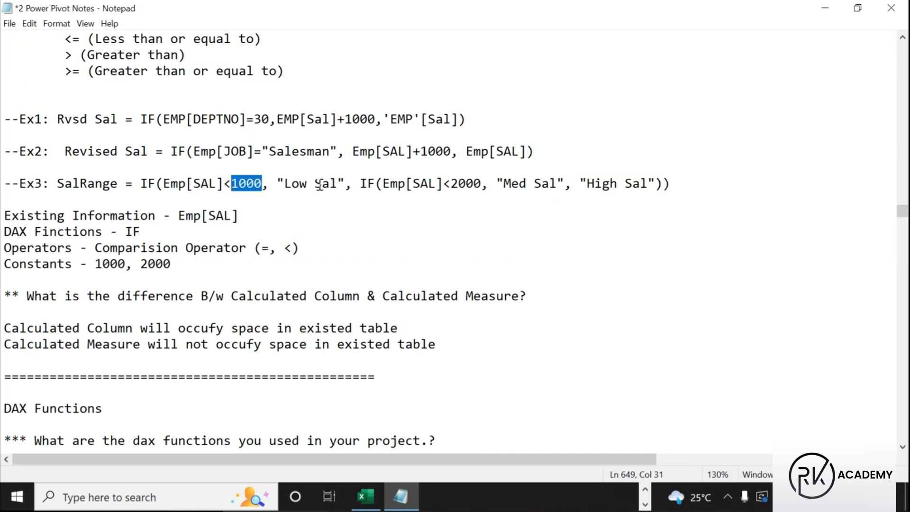
key(ctrl+2)
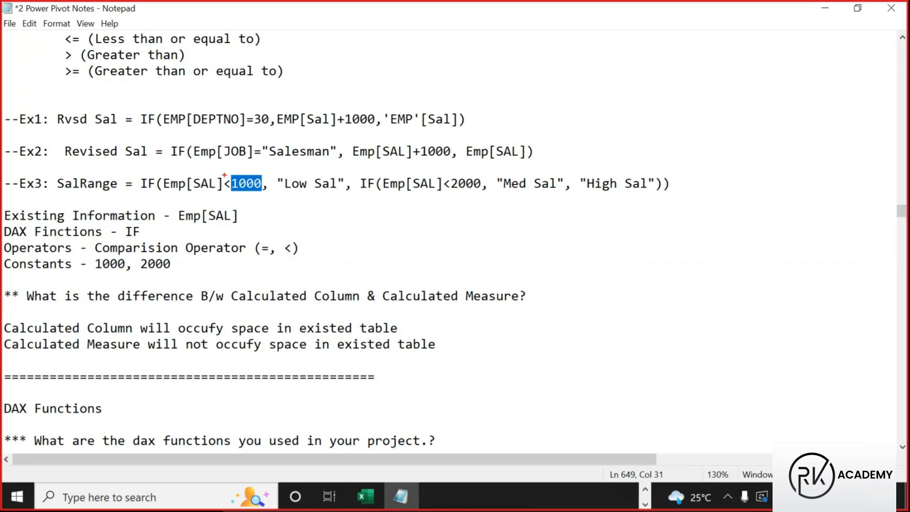
mouse_move(220, 172)
mouse_down()
mouse_move(260, 194)
mouse_move(257, 218)
mouse_up()
drag(443, 176, 484, 203)
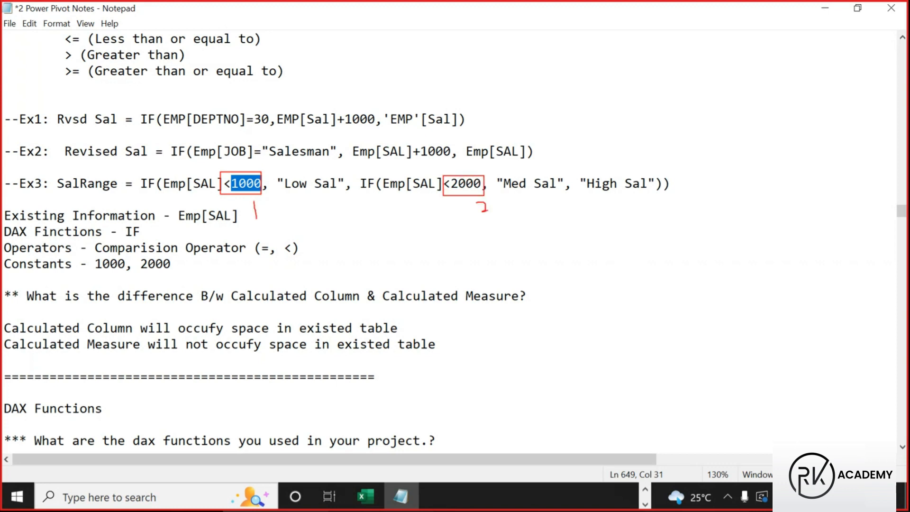
drag(439, 171, 487, 196)
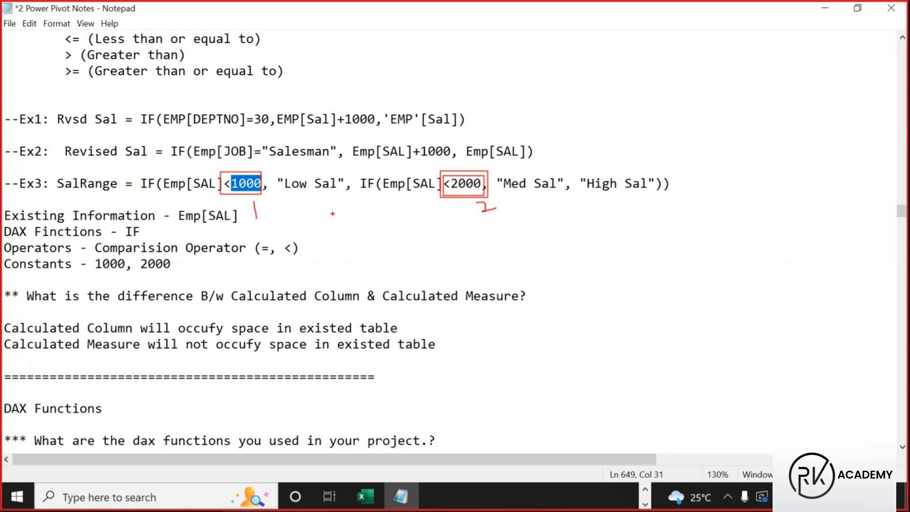
mouse_move(340, 209)
mouse_down()
mouse_move(390, 208)
mouse_move(359, 221)
mouse_up()
drag(300, 178, 318, 157)
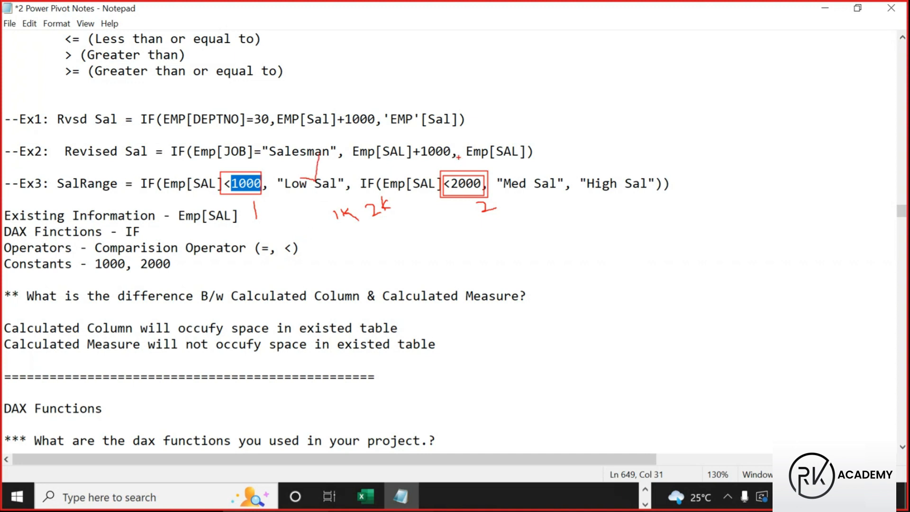
mouse_move(441, 171)
mouse_down()
mouse_move(490, 201)
mouse_move(418, 229)
mouse_move(394, 219)
mouse_move(398, 231)
mouse_move(412, 215)
mouse_up()
drag(321, 199, 410, 220)
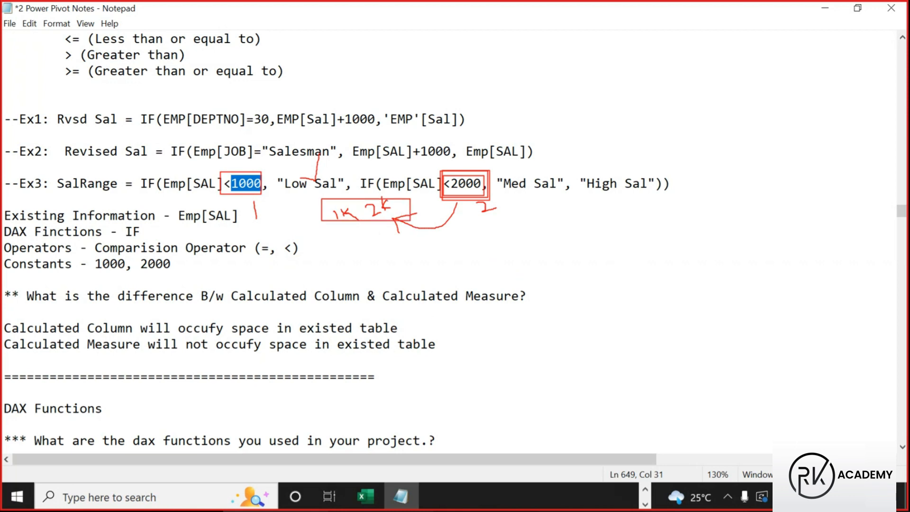
key(Escape)
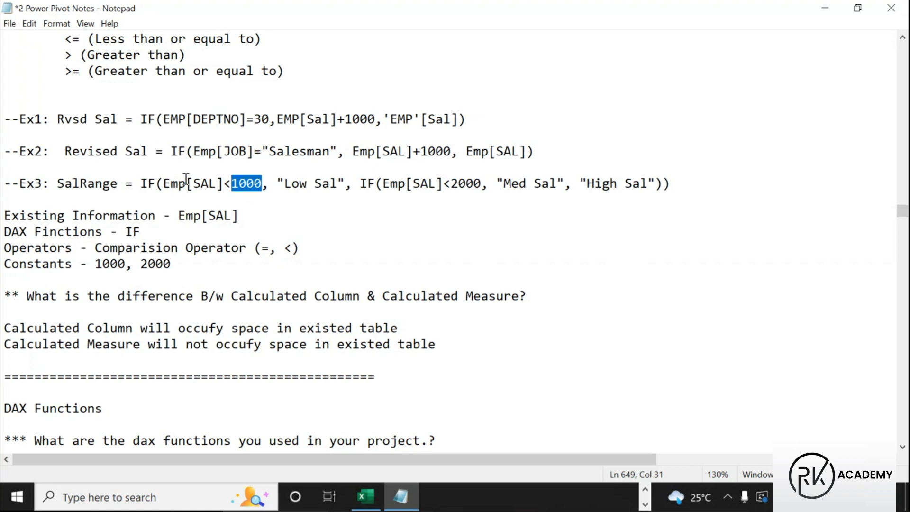
scroll(186, 180, down, 2)
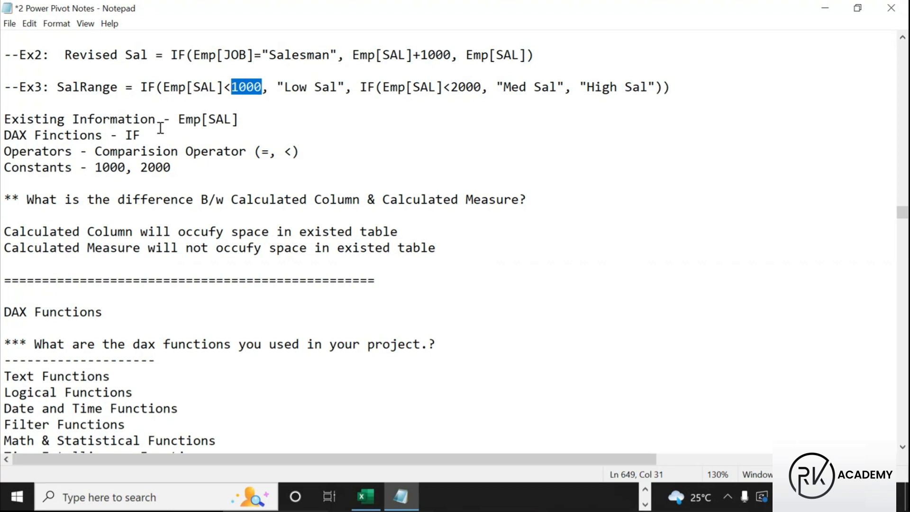
scroll(205, 128, up, 2)
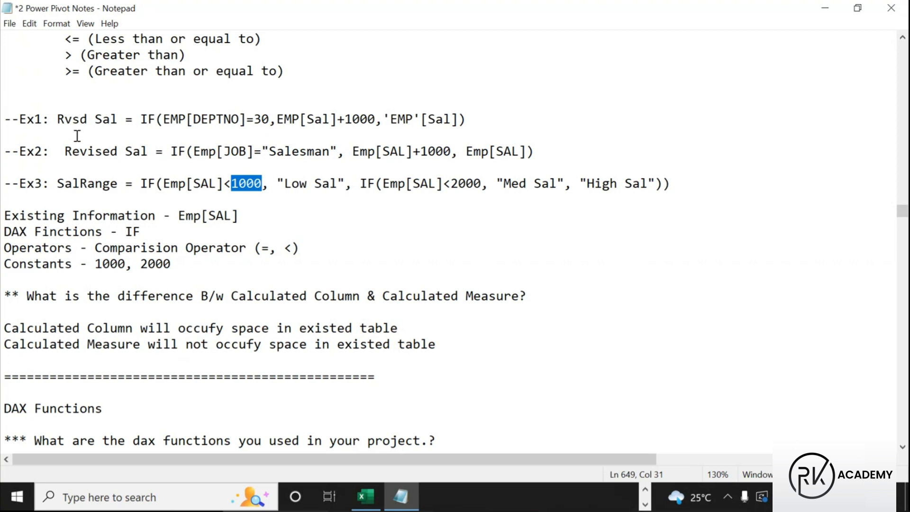
Highlight Existing Information, the JOB and DEPTNO references, the Ex3 SalRange formula, Emp[SAL], IF and '<'
drag(9, 213, 150, 216)
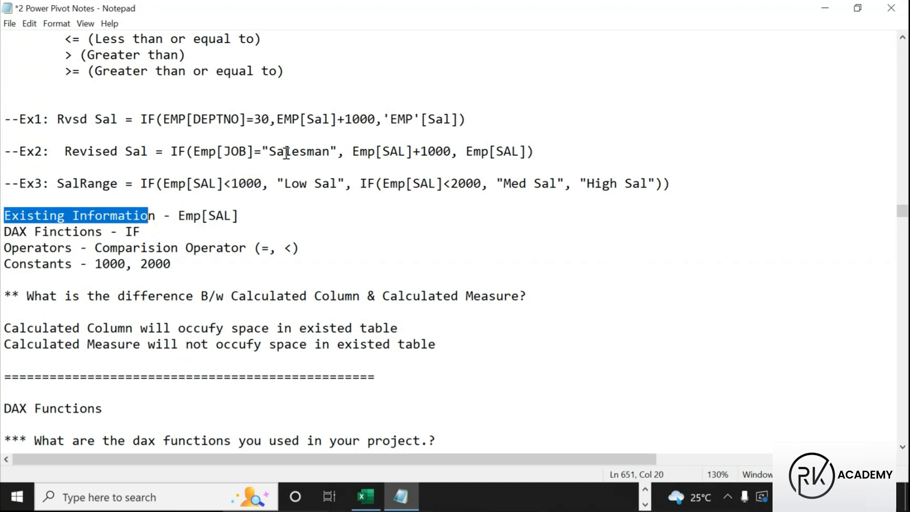
drag(224, 151, 247, 152)
drag(193, 118, 231, 118)
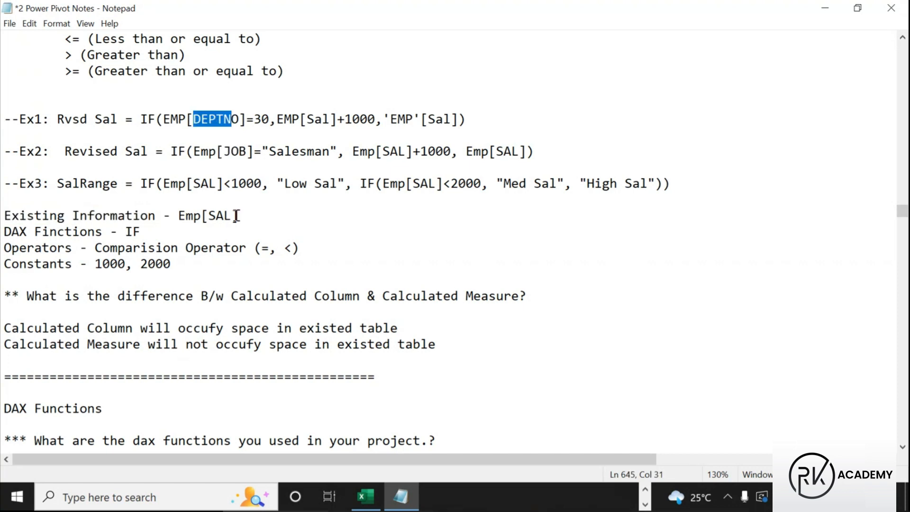
drag(4, 184, 103, 193)
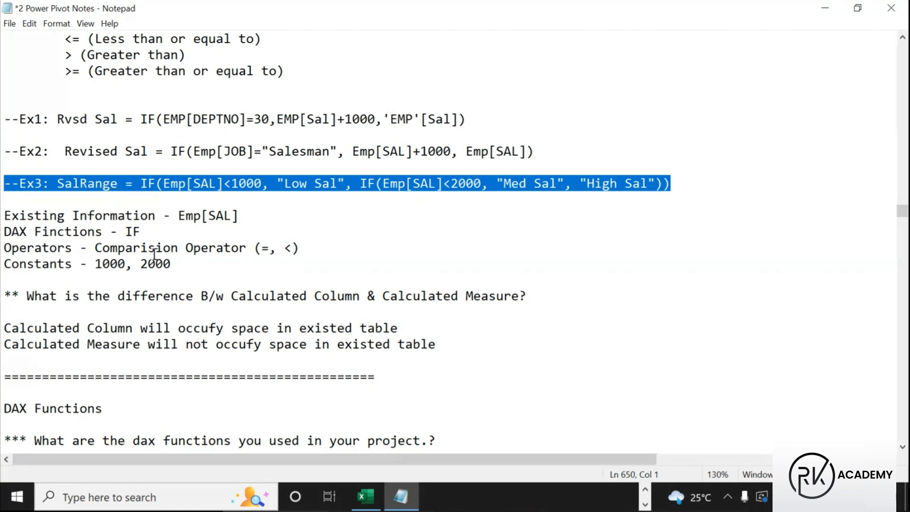
drag(171, 216, 258, 222)
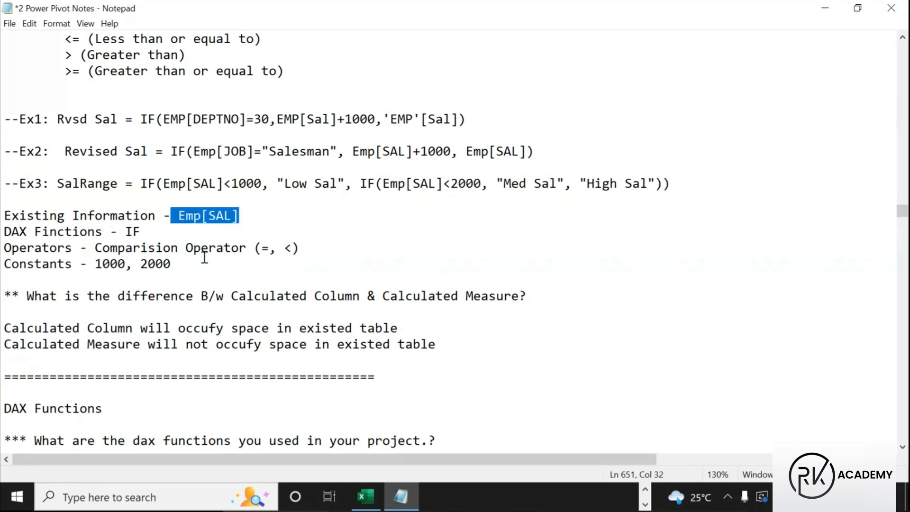
drag(124, 233, 152, 234)
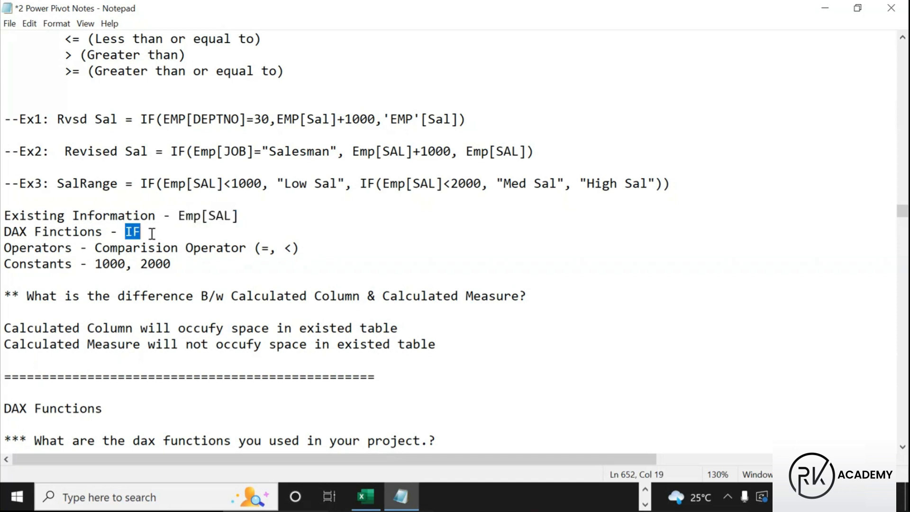
drag(260, 249, 293, 250)
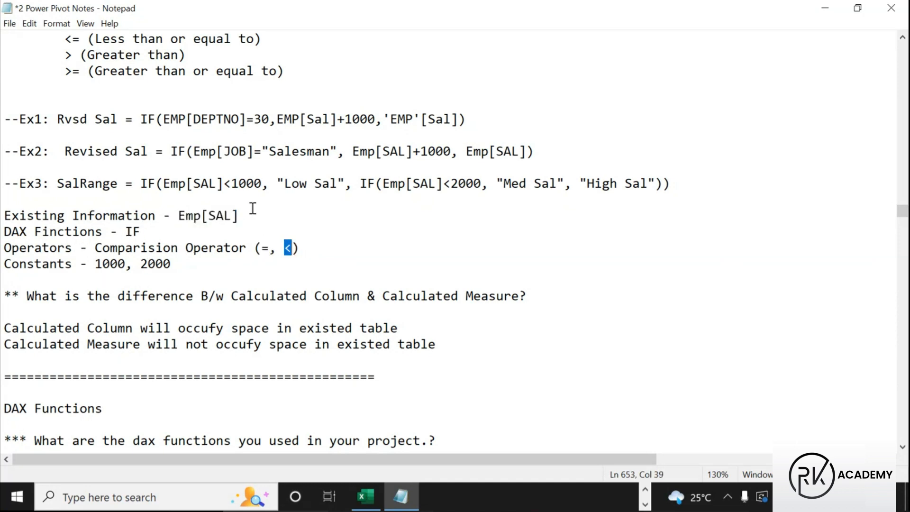
Change the Ex3 condition to Emp[SAL]<=1000, point out constants 1000 and 2000, and save
click(232, 185)
text(=)
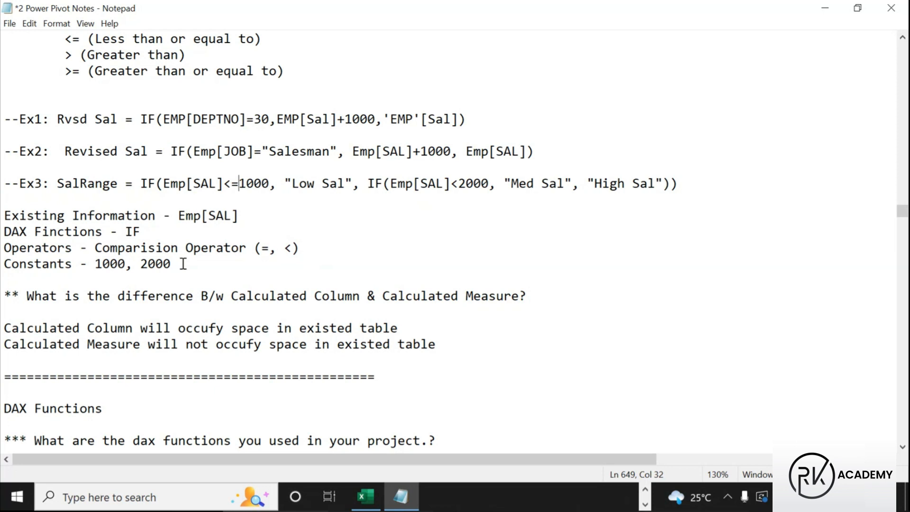
drag(12, 264, 116, 264)
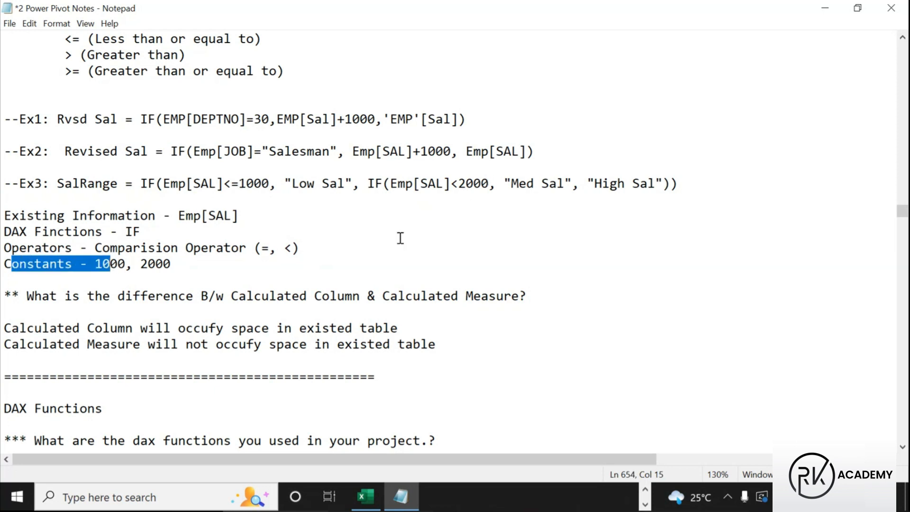
click(315, 261)
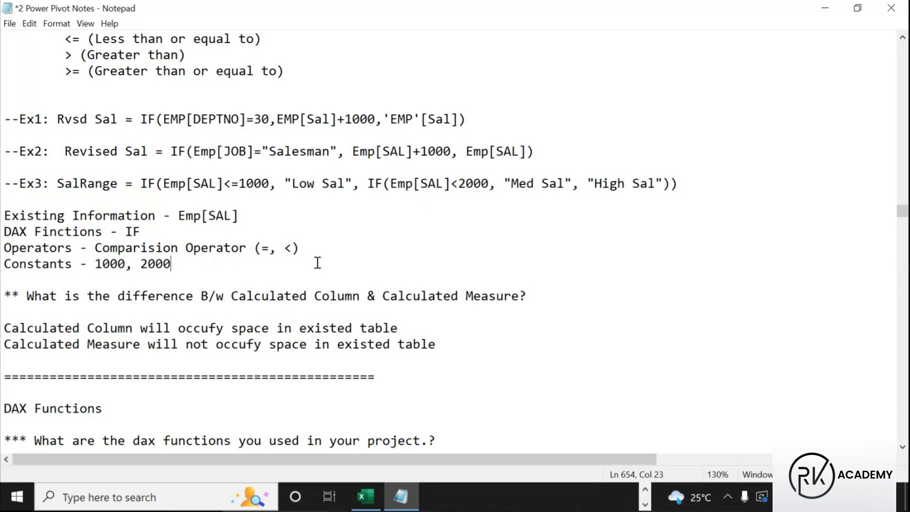
key(ctrl+s)
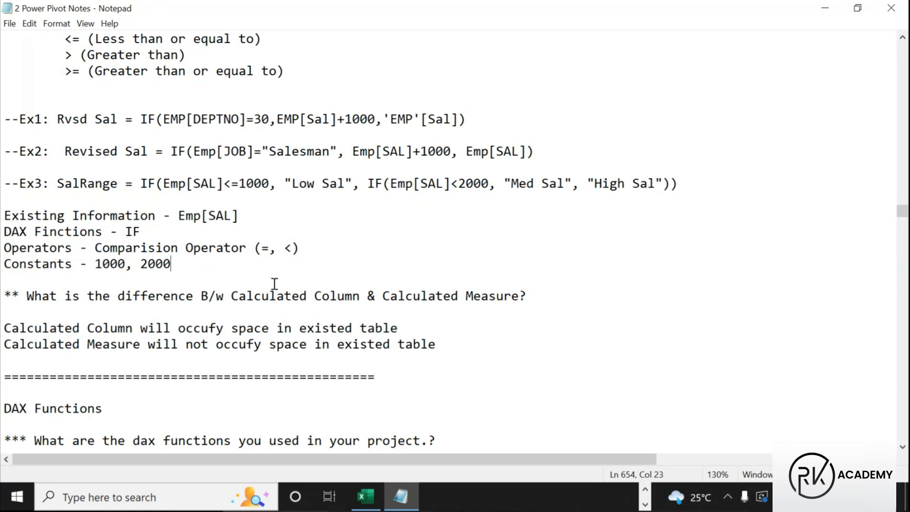
scroll(273, 284, down, 2)
key(ctrl+2)
mouse_move(3, 187)
mouse_down()
mouse_move(45, 204)
mouse_move(254, 216)
mouse_move(541, 217)
mouse_up()
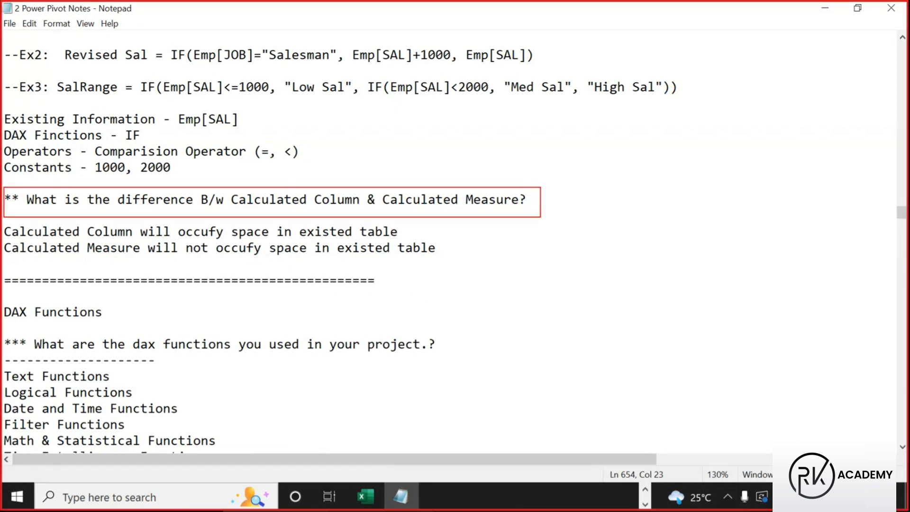
mouse_move(224, 188)
mouse_down()
mouse_move(363, 210)
mouse_move(535, 211)
mouse_up()
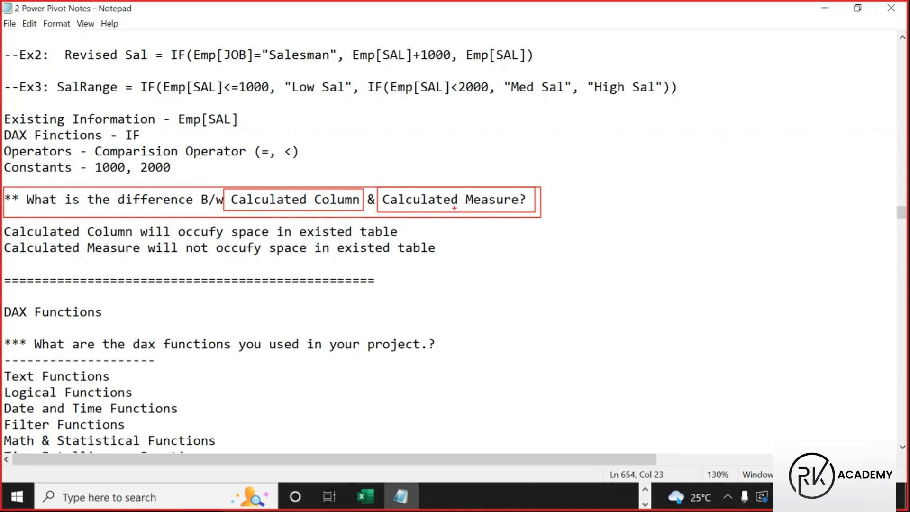
drag(285, 184, 307, 169)
mouse_move(453, 178)
mouse_down()
mouse_move(462, 185)
mouse_move(477, 151)
mouse_up()
key(Escape)
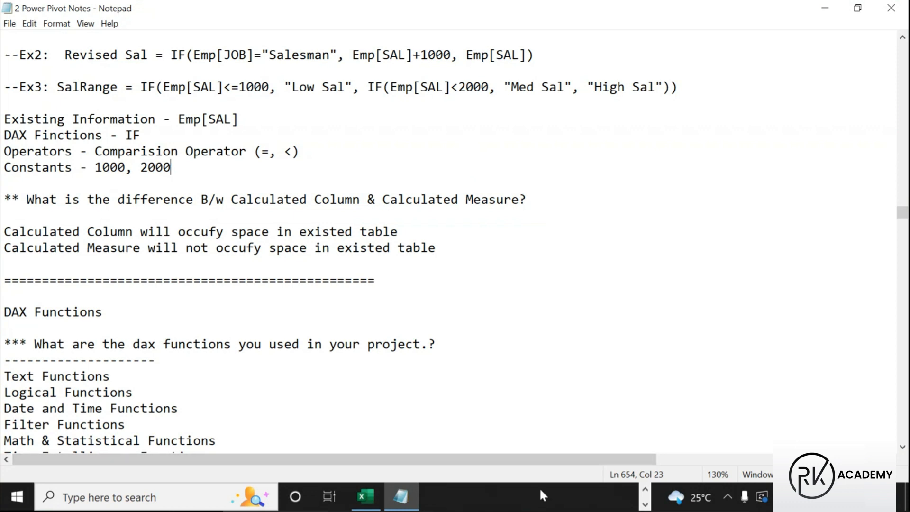
click(646, 489)
click(480, 497)
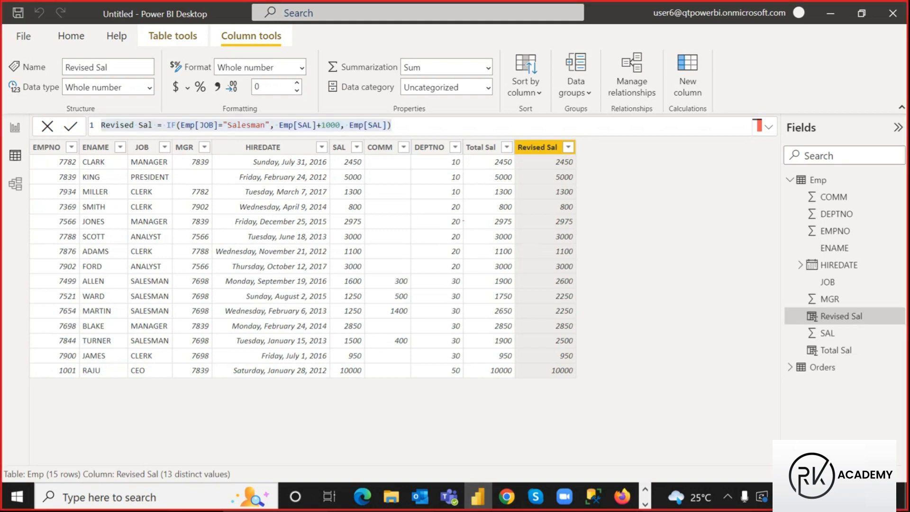
mouse_move(463, 141)
mouse_down()
mouse_move(544, 187)
mouse_move(579, 255)
mouse_move(578, 377)
mouse_up()
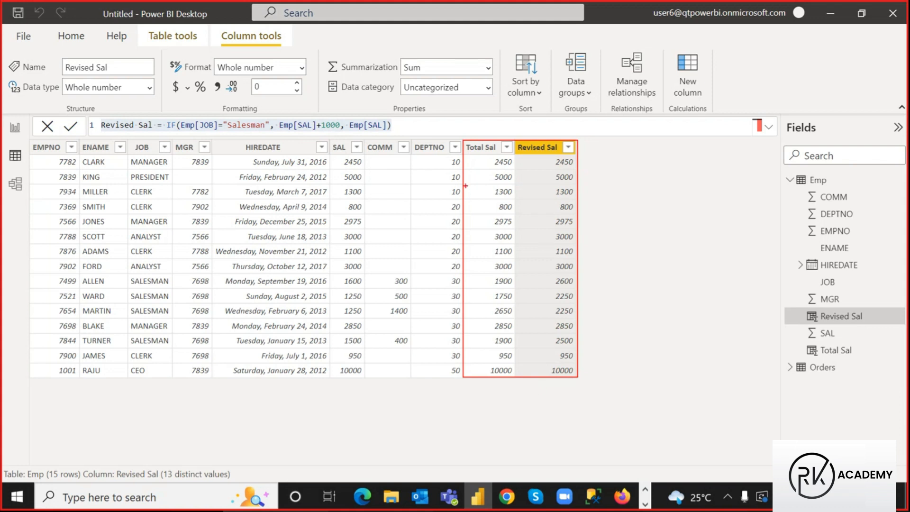
mouse_move(463, 141)
mouse_down()
mouse_move(491, 170)
mouse_move(514, 279)
mouse_move(516, 379)
mouse_up()
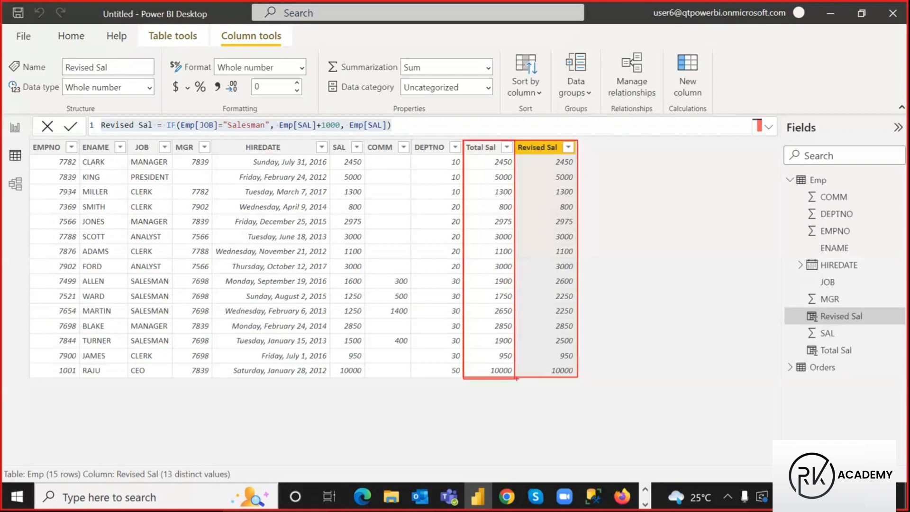
mouse_move(515, 142)
mouse_down()
mouse_move(531, 156)
mouse_move(580, 307)
mouse_move(579, 378)
mouse_up()
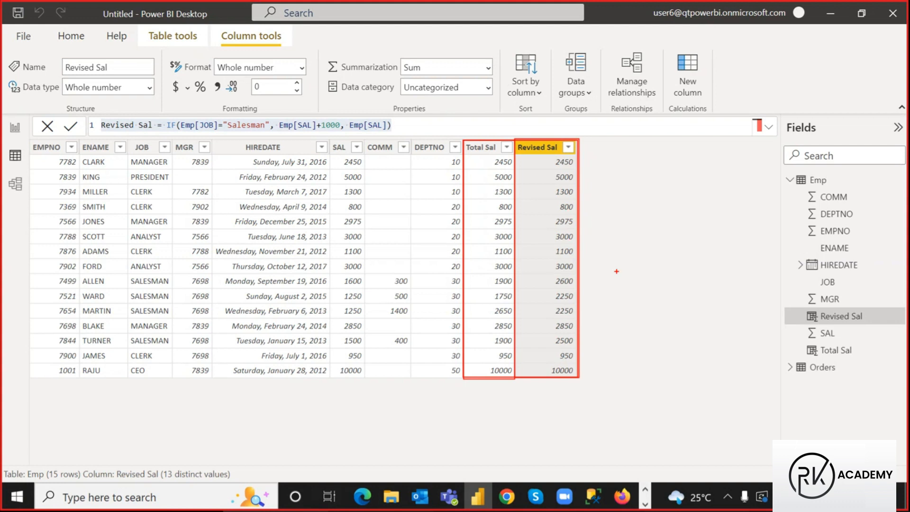
key(Escape)
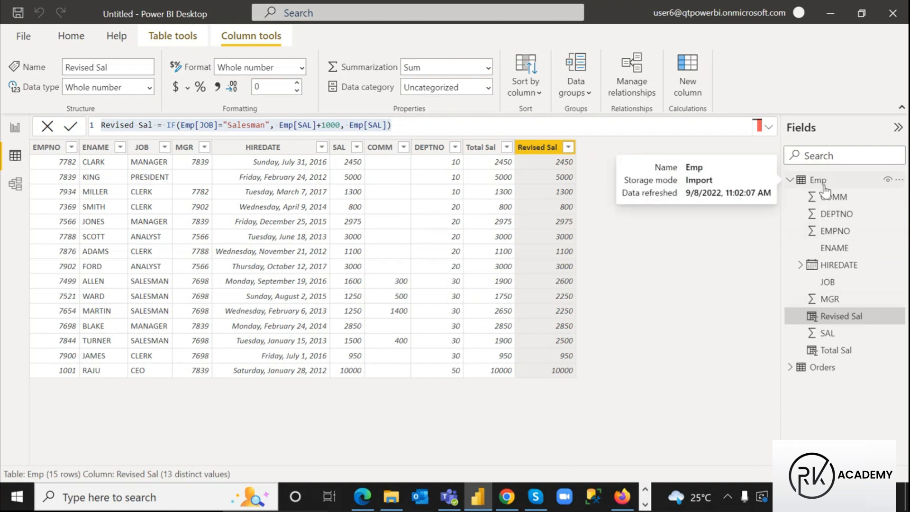
Add a new calculated column to Emp and name it TotSal Measure
click(687, 64)
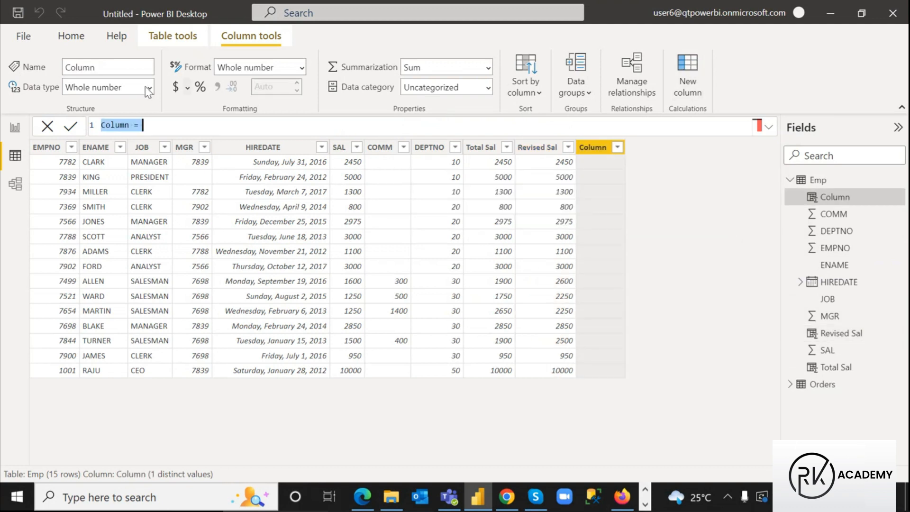
double_click(122, 125)
text(C)
key(BackSpace)
text(Tot Sal)
double_click(131, 125)
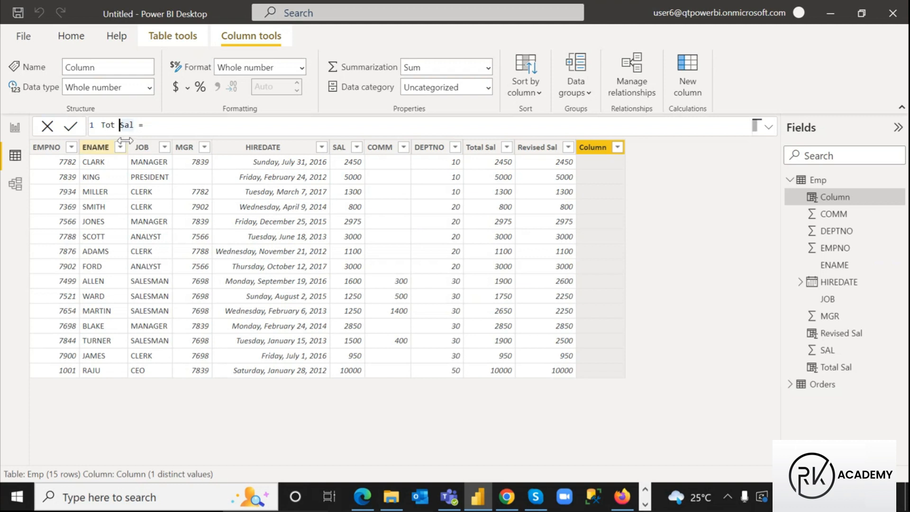
key(BackSpace)
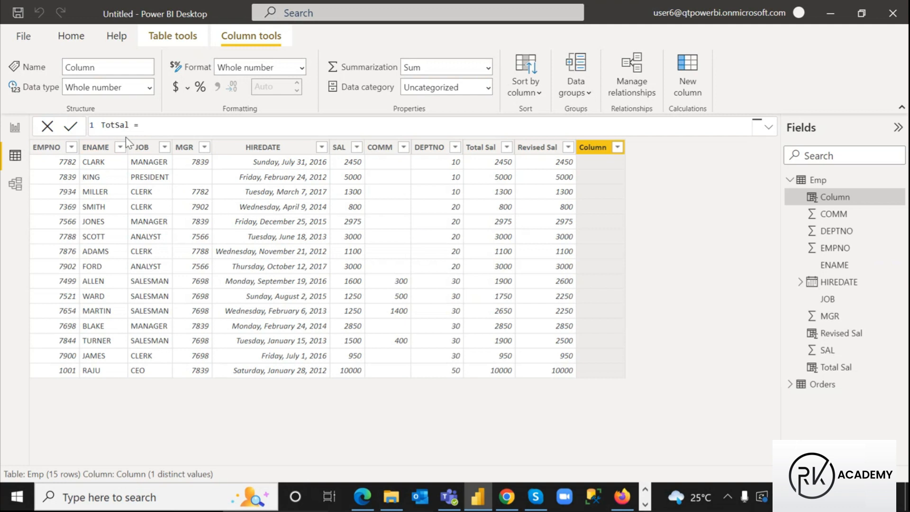
text(Measure)
double_click(108, 126)
drag(107, 125, 159, 128)
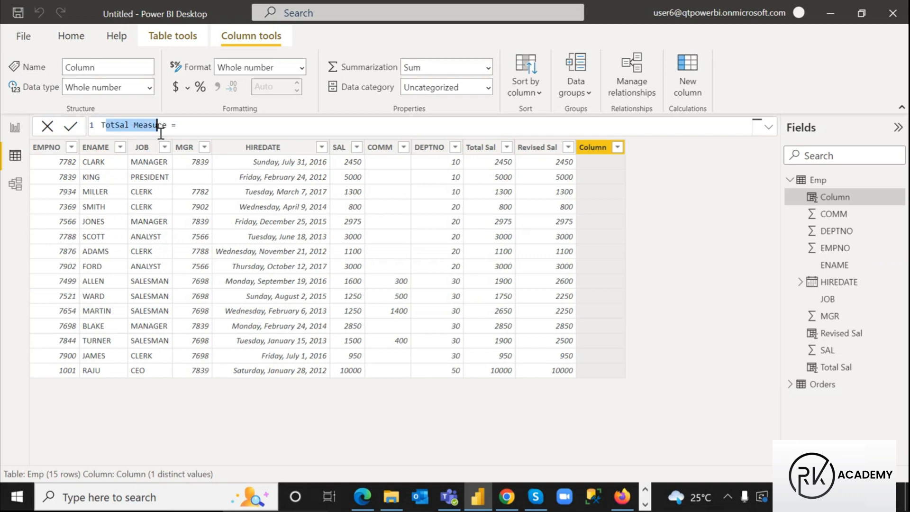
Insert the SUMX function into the formula and mark it up on screen
click(193, 127)
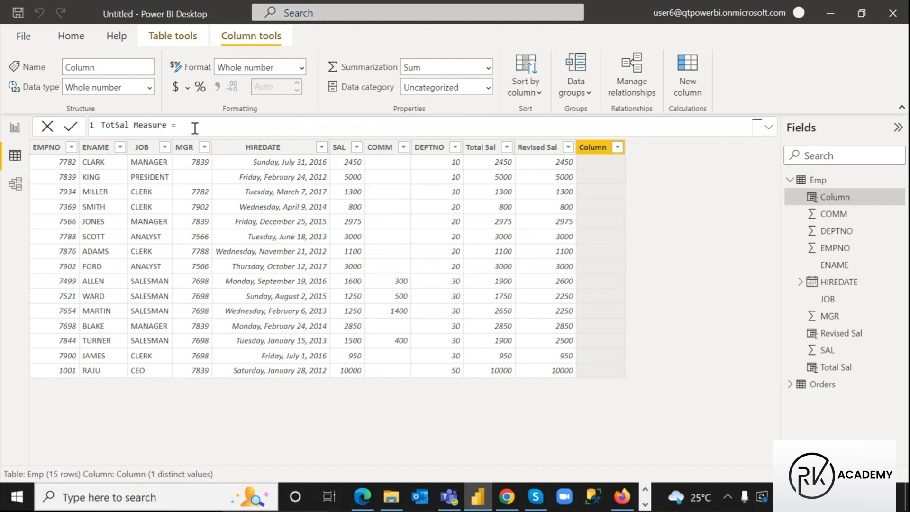
text(sum)
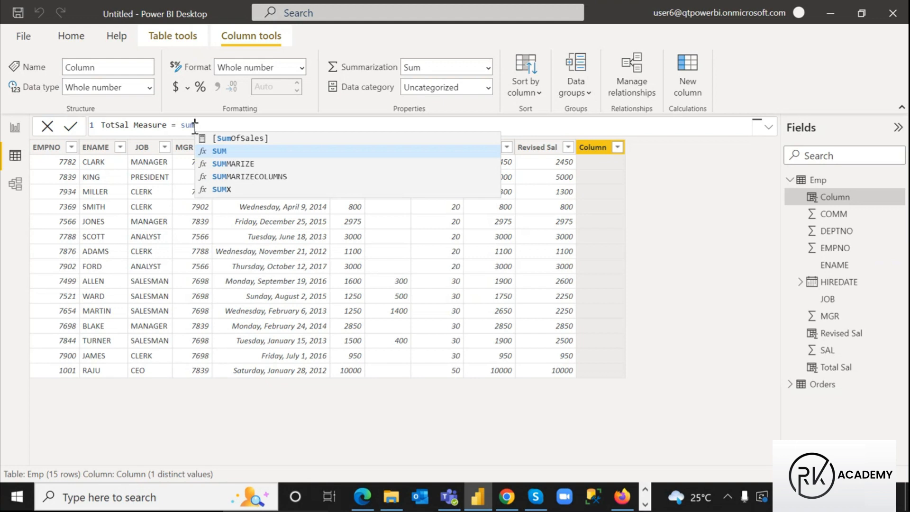
click(226, 191)
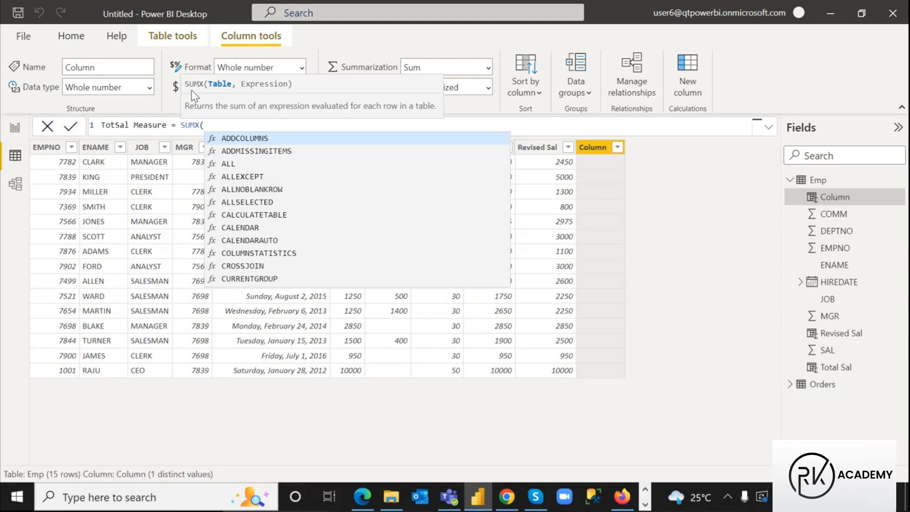
key(ctrl+2)
drag(180, 77, 206, 91)
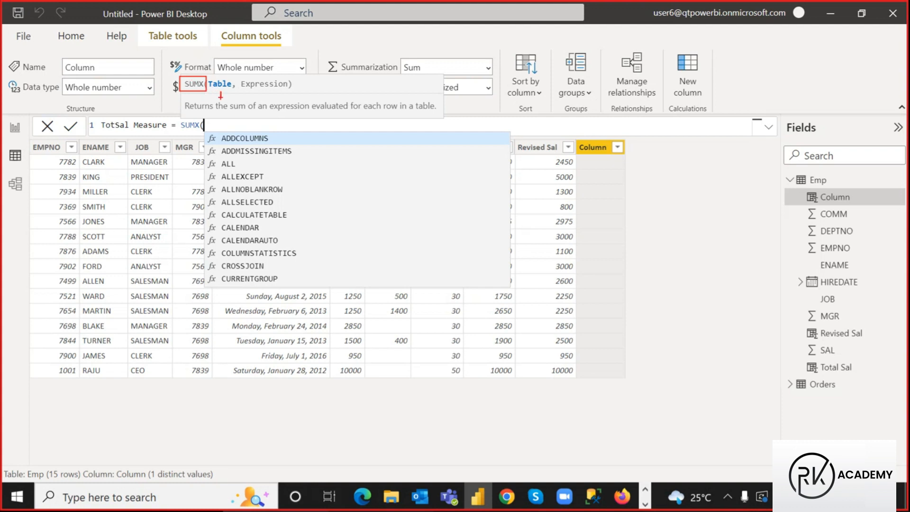
drag(259, 98, 273, 94)
drag(241, 75, 282, 92)
key(Escape)
Enter the SUMX arguments Emp, Emp[SAL]+Emp[COMM] using autocomplete
text(em)
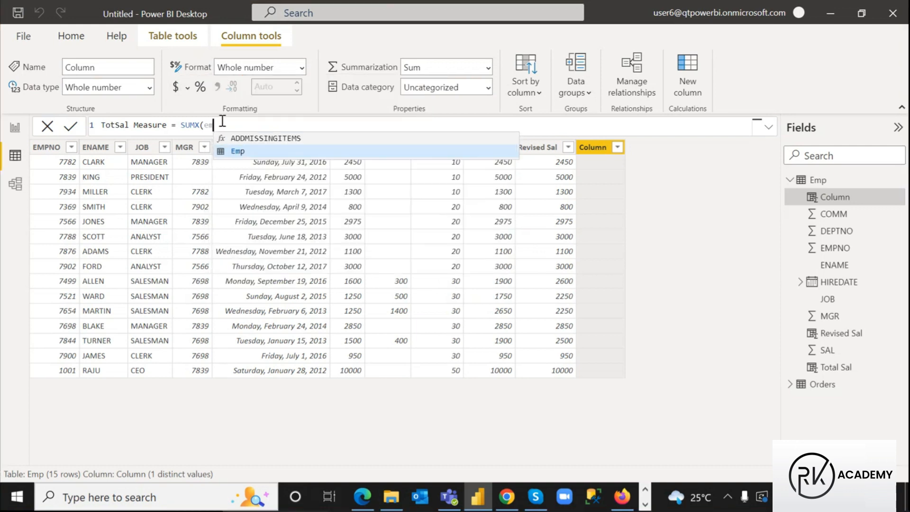
text(p)
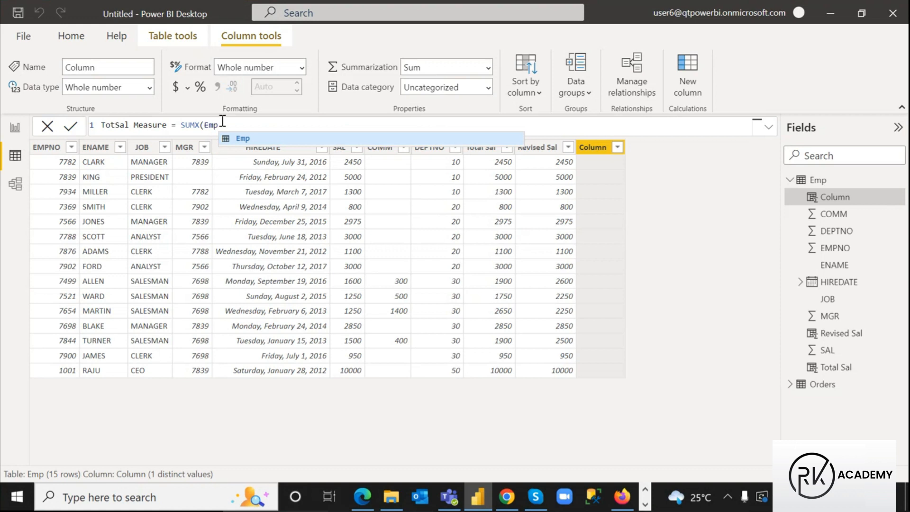
text(,)
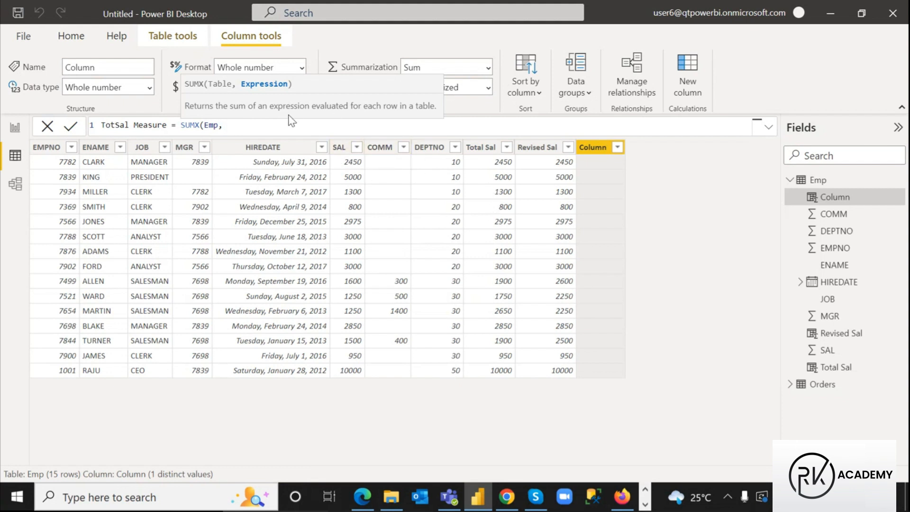
text(sal)
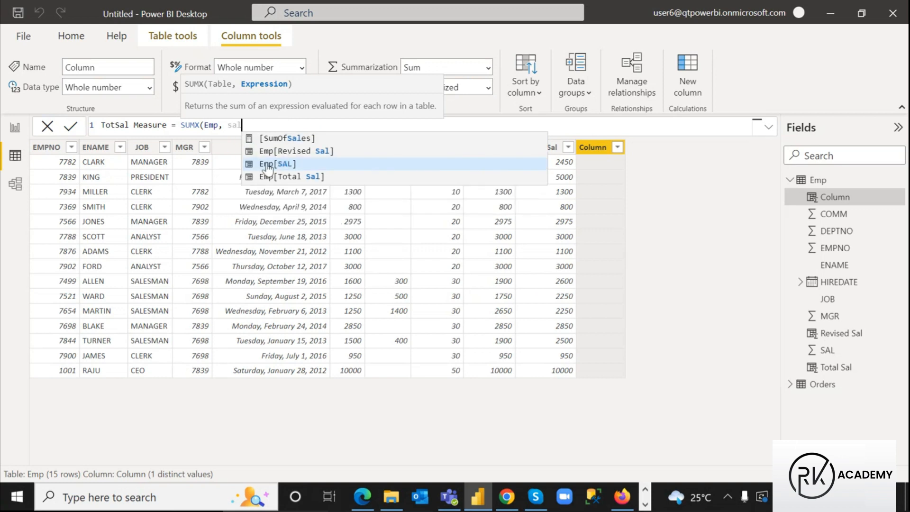
click(268, 164)
text(+)
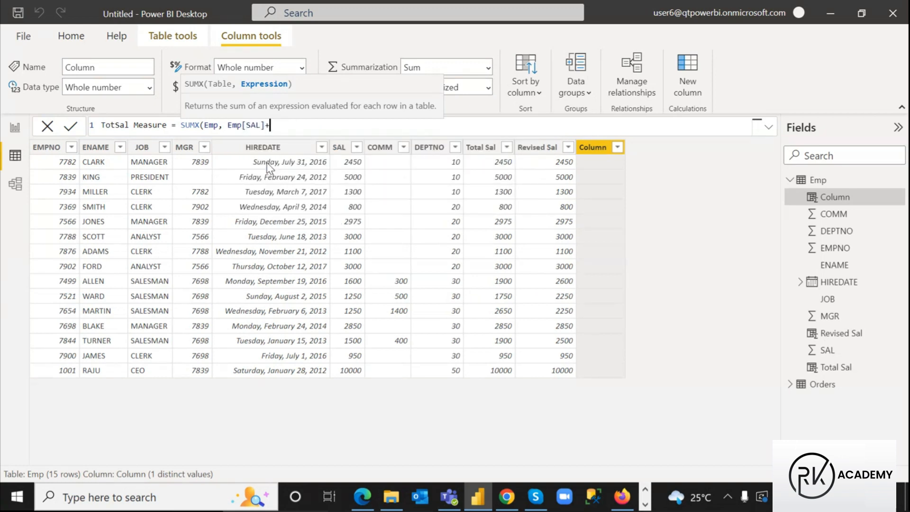
text(comm)
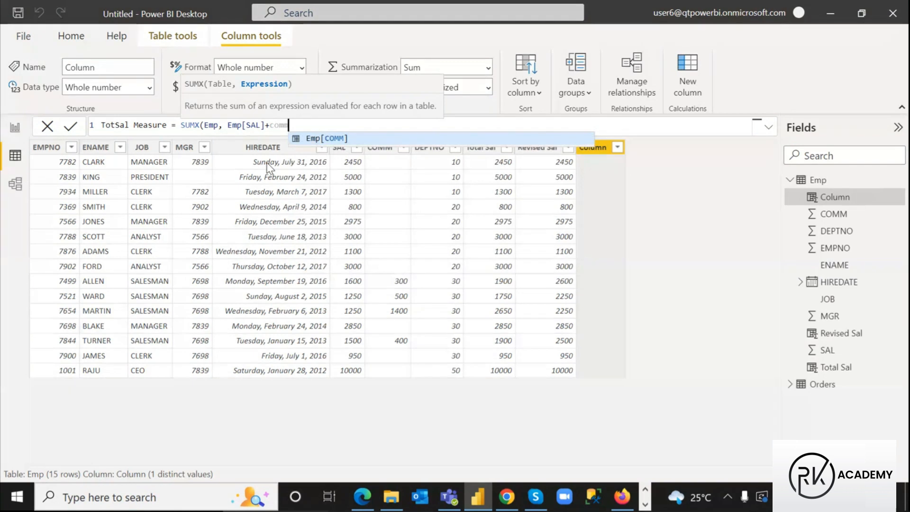
click(313, 138)
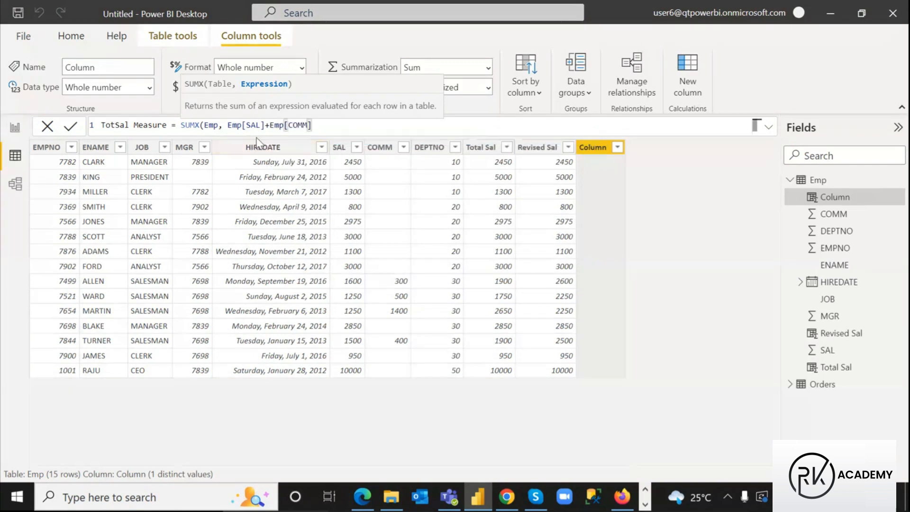
Close and commit TotSal Measure = SUMX(Emp, Emp[SAL]+Emp[COMM]), showing 41625 per row, then select the formula
drag(228, 125, 335, 124)
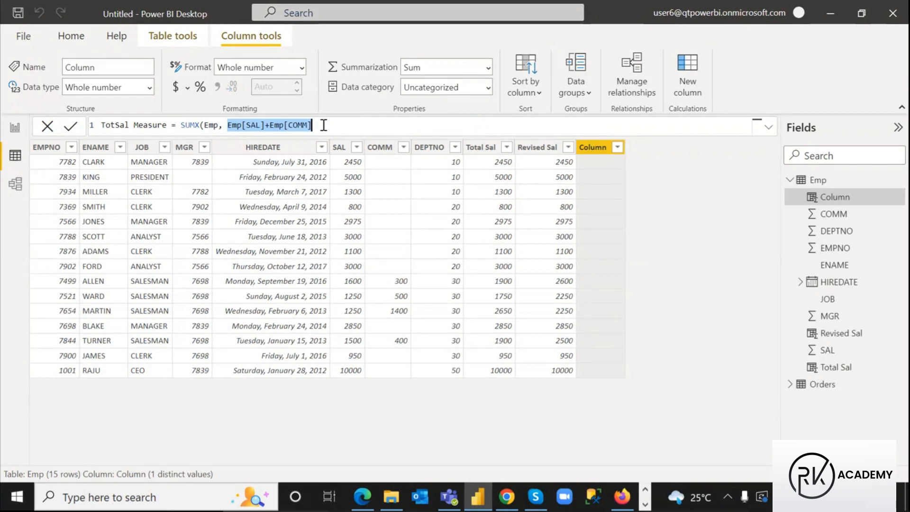
click(324, 125)
text())
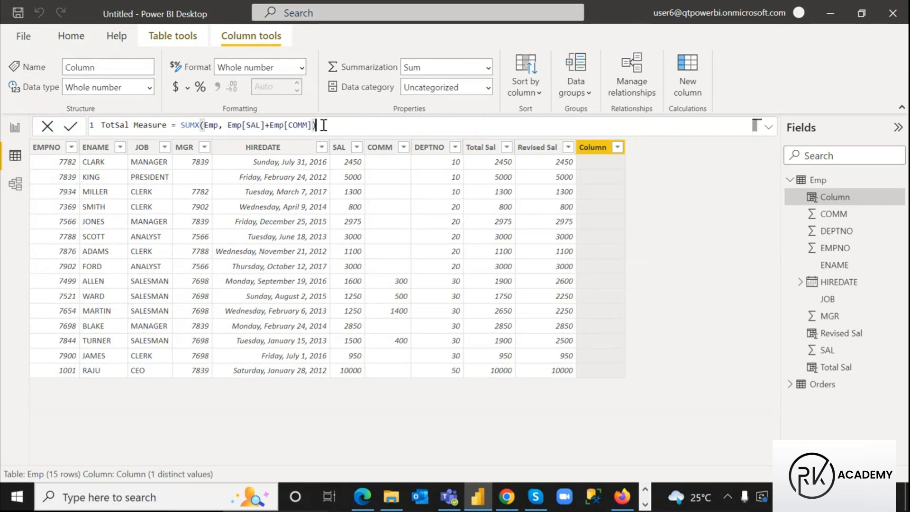
key(Return)
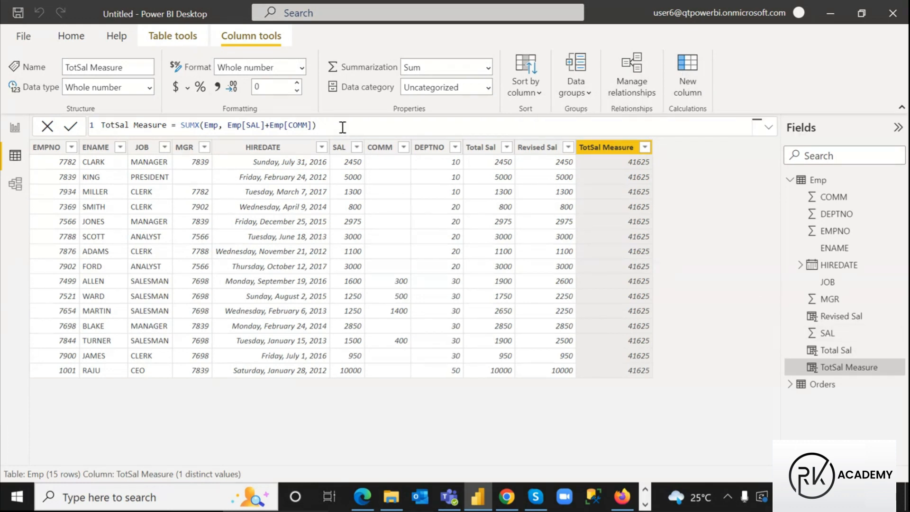
triple_click(185, 123)
key(ctrl+c)
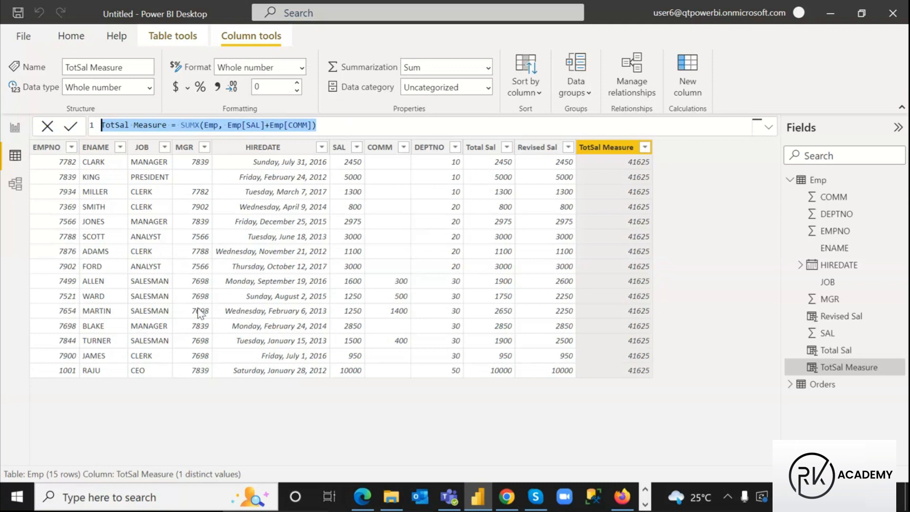
Delete the TotSal Measure column from the Emp table
right_click(857, 367)
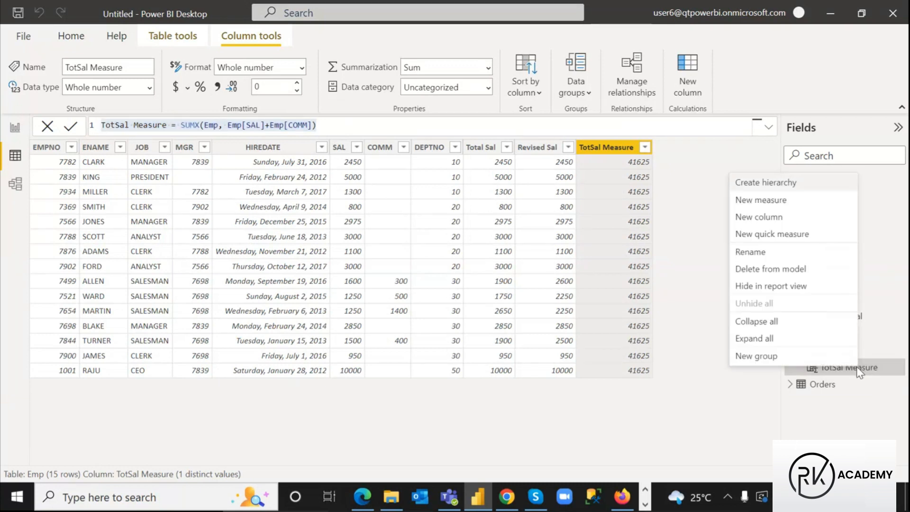
click(754, 269)
click(540, 273)
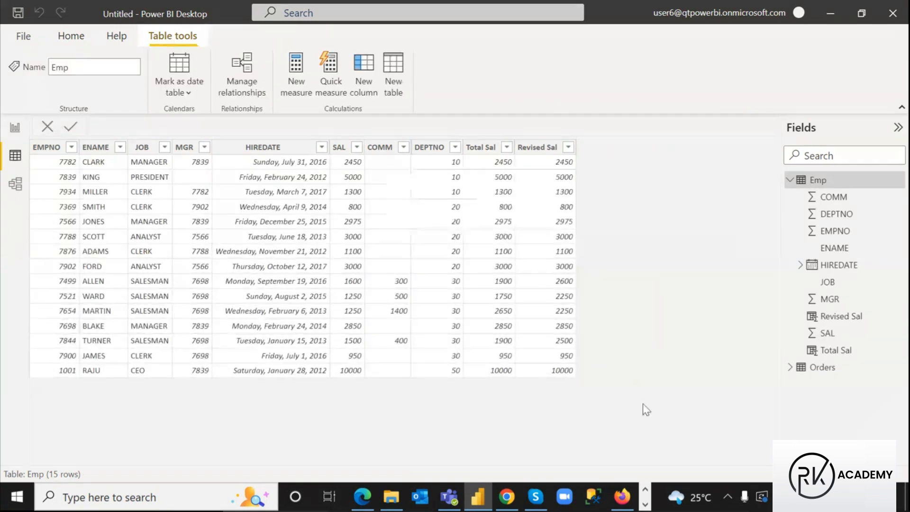
Create a new measure from the pasted SUMX formula and compare it with the Total Sal formula
click(298, 66)
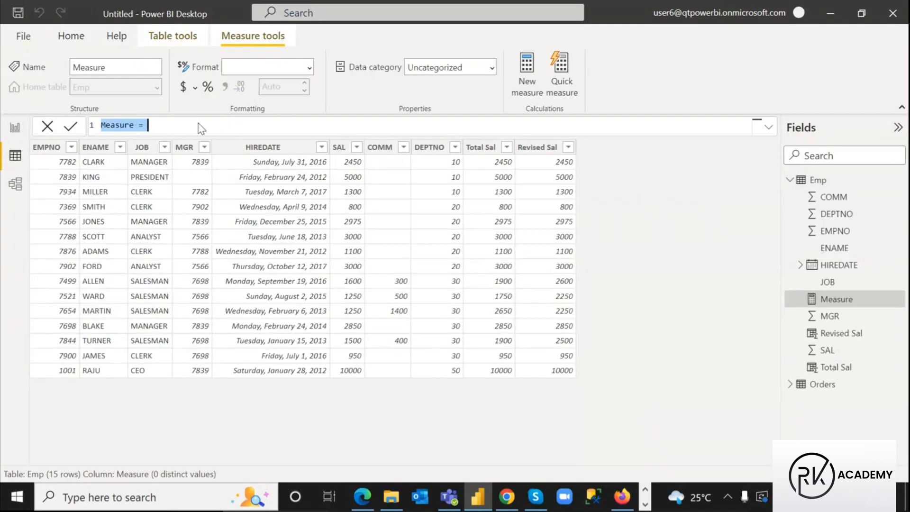
key(ctrl+v)
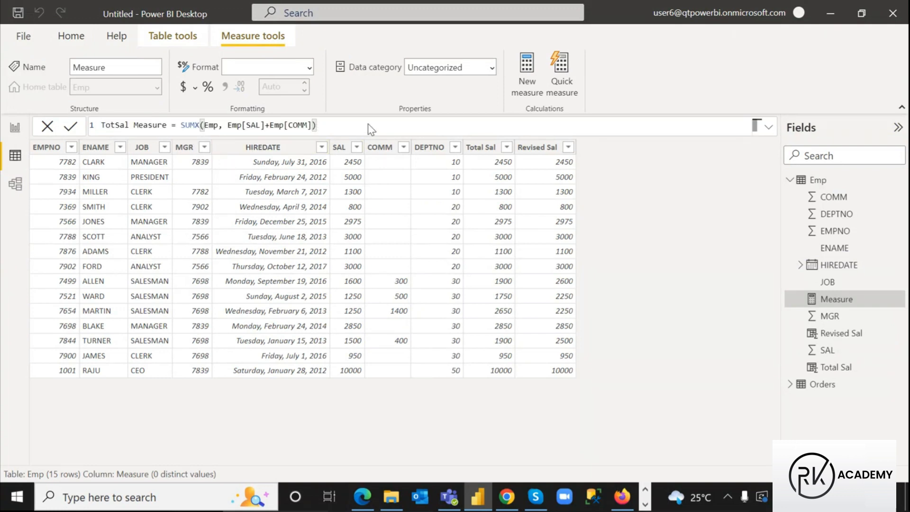
key(Return)
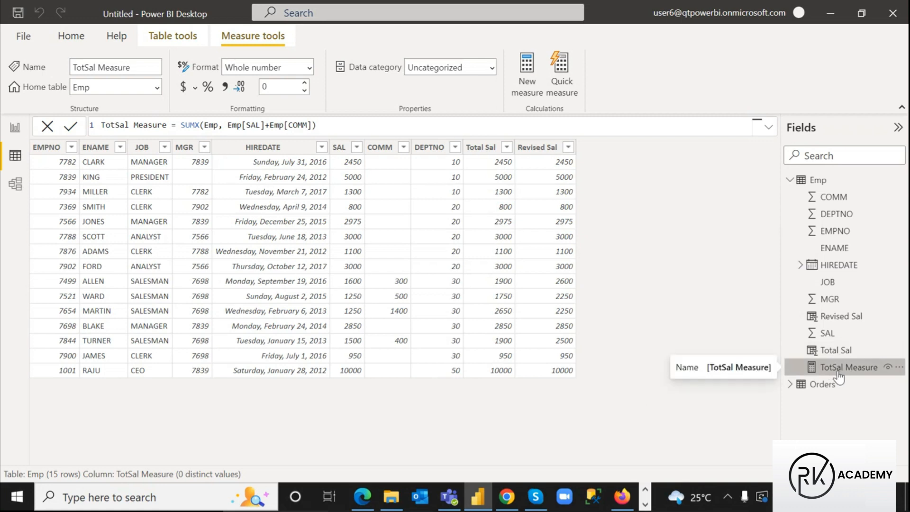
click(481, 149)
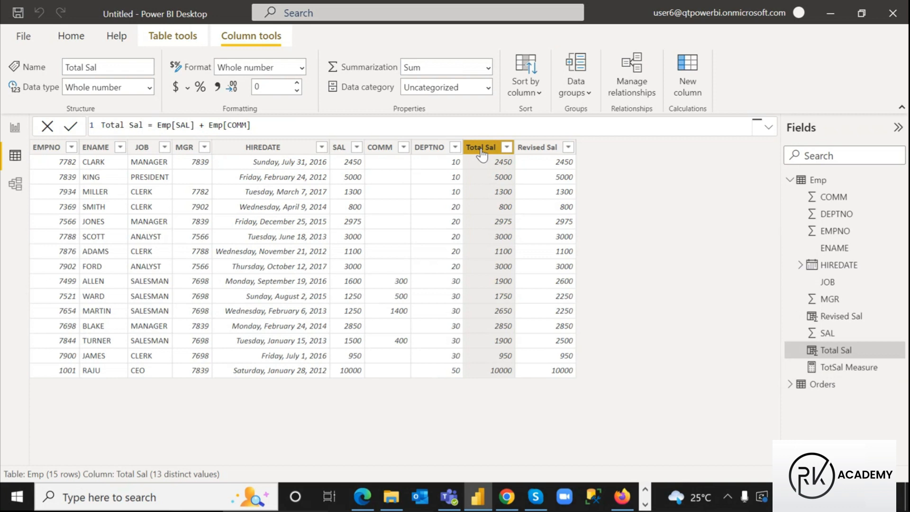
click(846, 373)
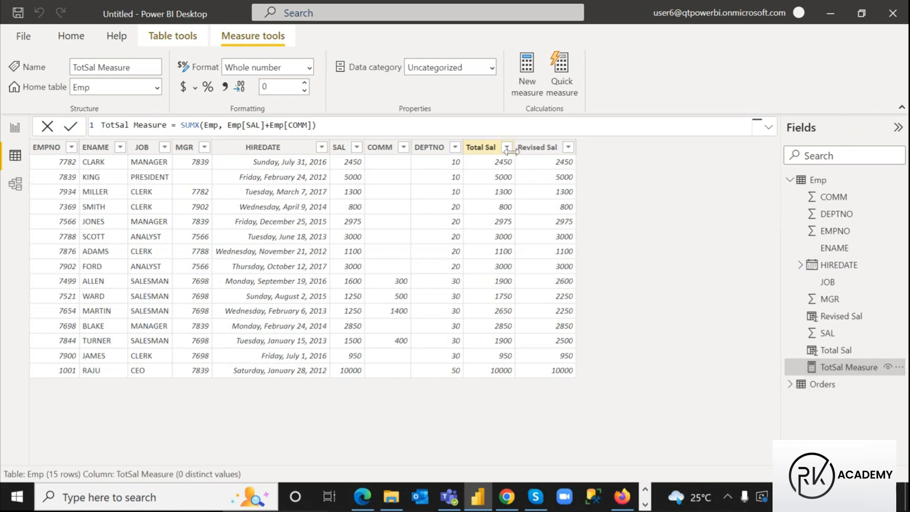
Back on the report page, move the SumOfSales table below the Sales table
click(15, 127)
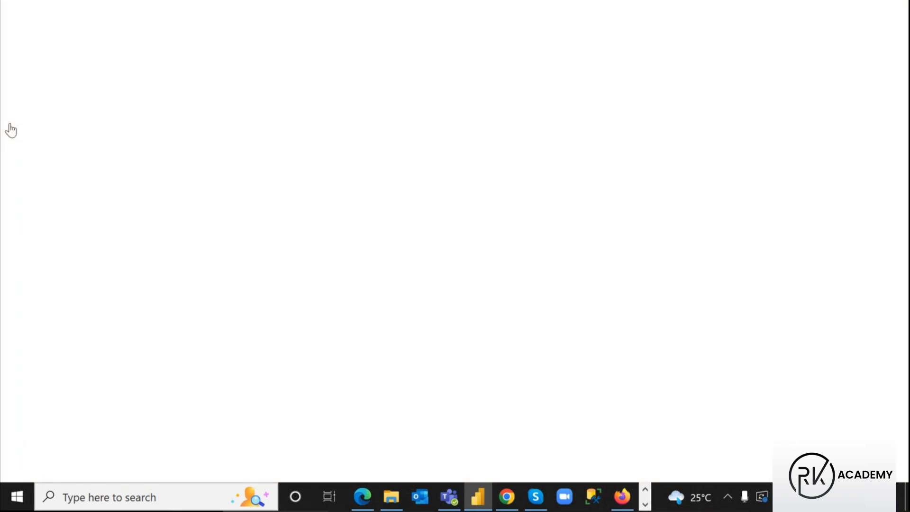
mouse_move(203, 212)
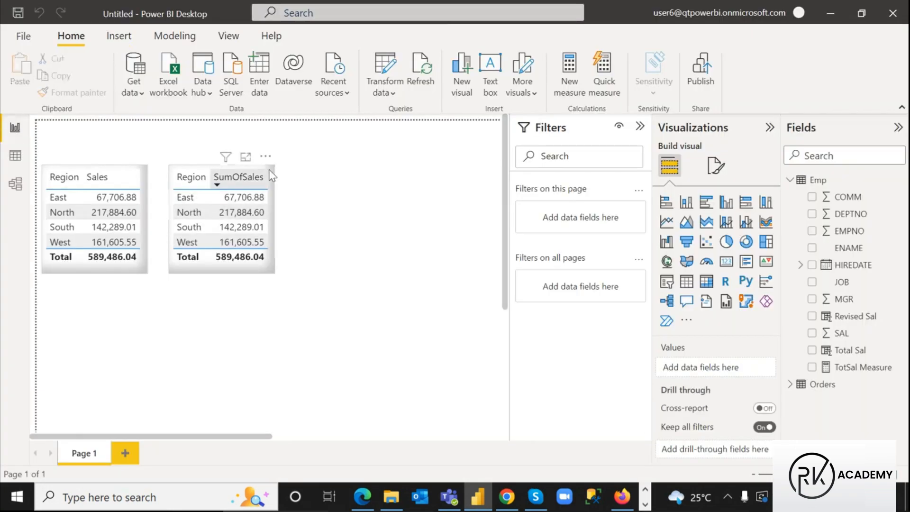
drag(271, 171, 149, 288)
Add a new empty table visual beside the Sales table
click(224, 260)
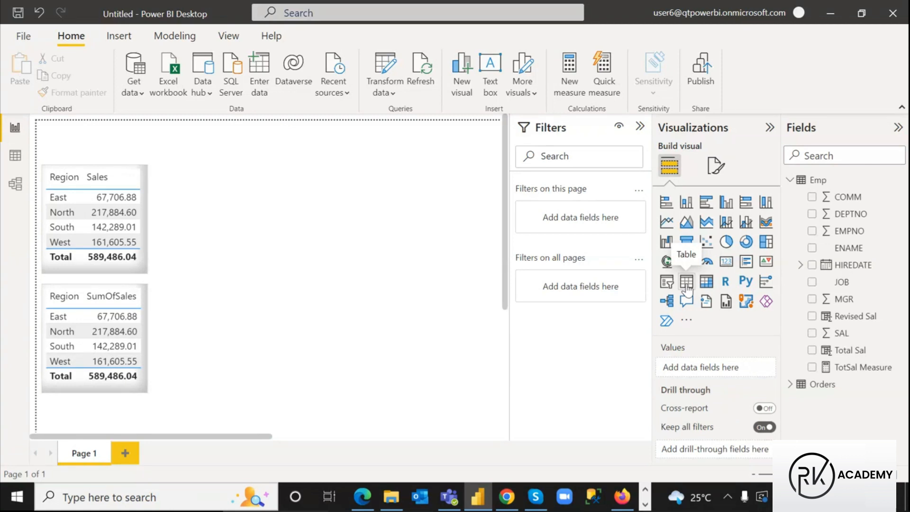
click(686, 285)
drag(95, 284, 214, 179)
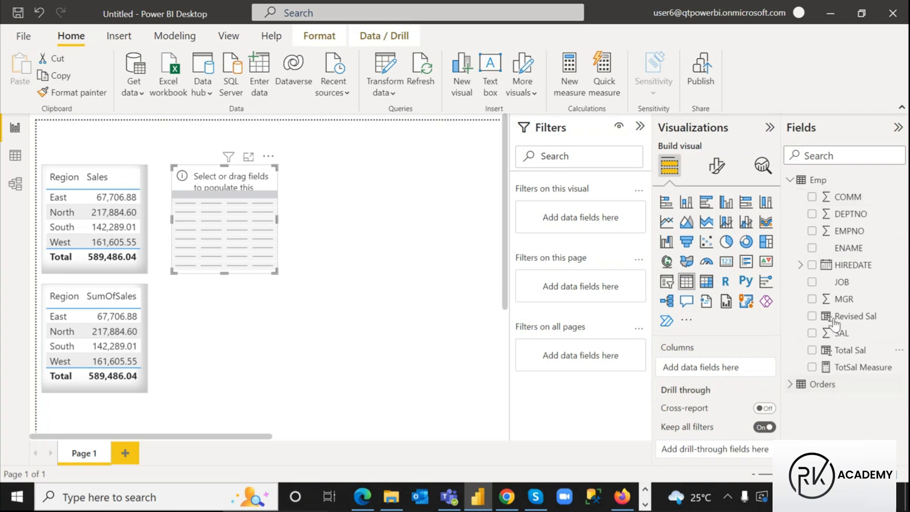
Add DEPTNO to the table with Don't summarize so it lists 10, 20, 30 and 50
click(812, 215)
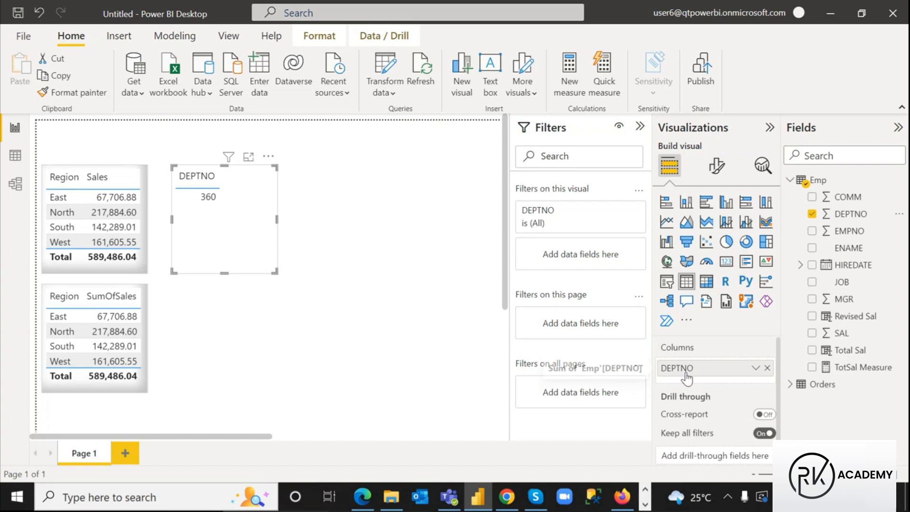
click(755, 369)
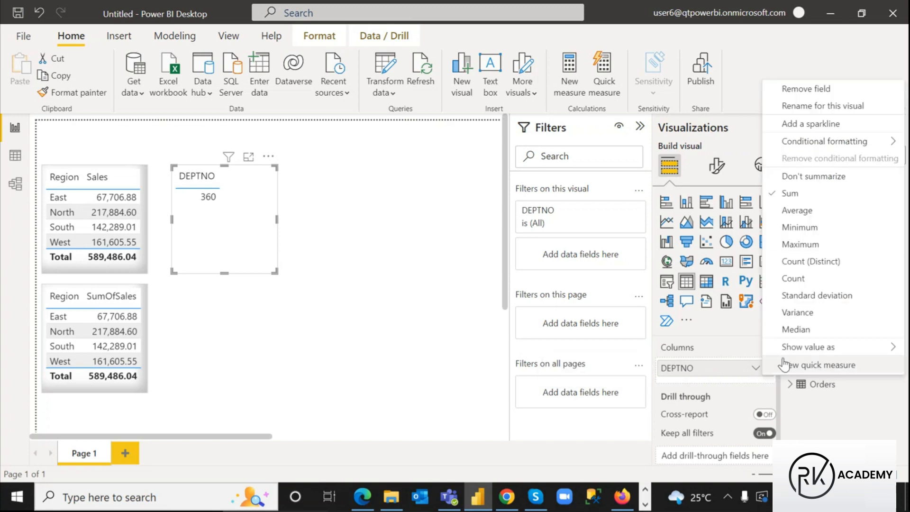
click(830, 179)
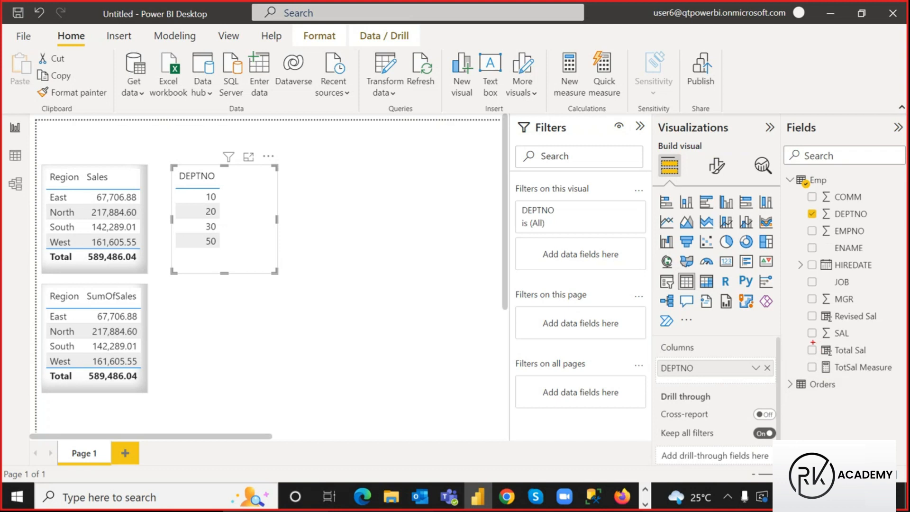
mouse_move(806, 343)
mouse_down()
mouse_move(836, 357)
mouse_move(873, 357)
mouse_up()
drag(819, 343, 836, 357)
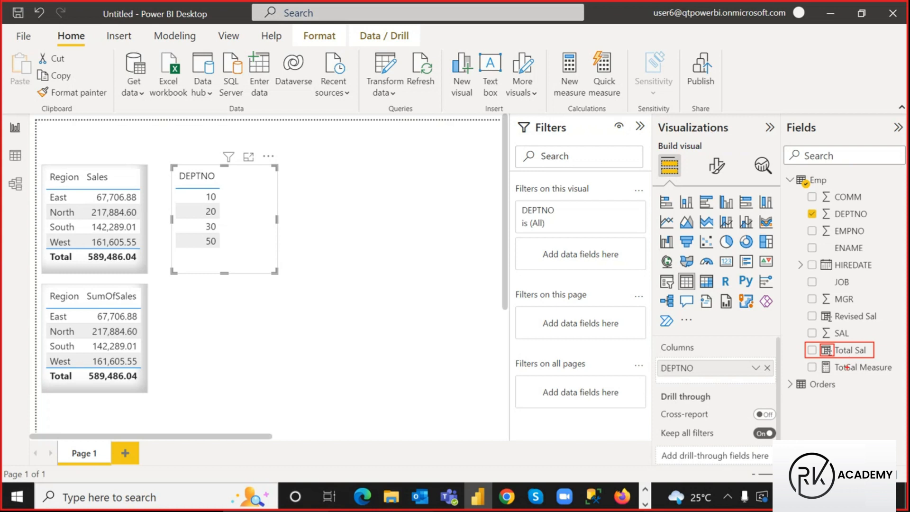
drag(825, 346, 833, 355)
mouse_move(820, 191)
mouse_down()
mouse_move(876, 288)
mouse_move(873, 306)
mouse_up()
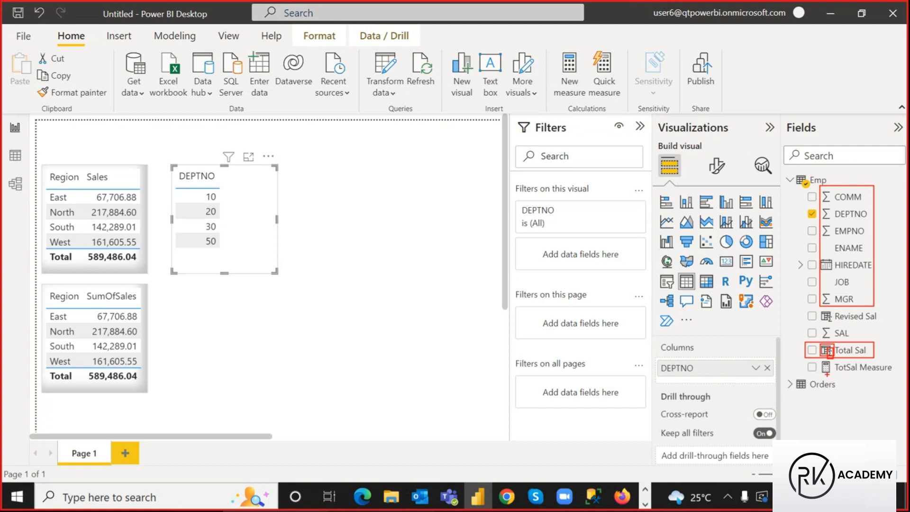
mouse_move(819, 369)
mouse_down()
mouse_move(806, 360)
mouse_move(898, 377)
mouse_up()
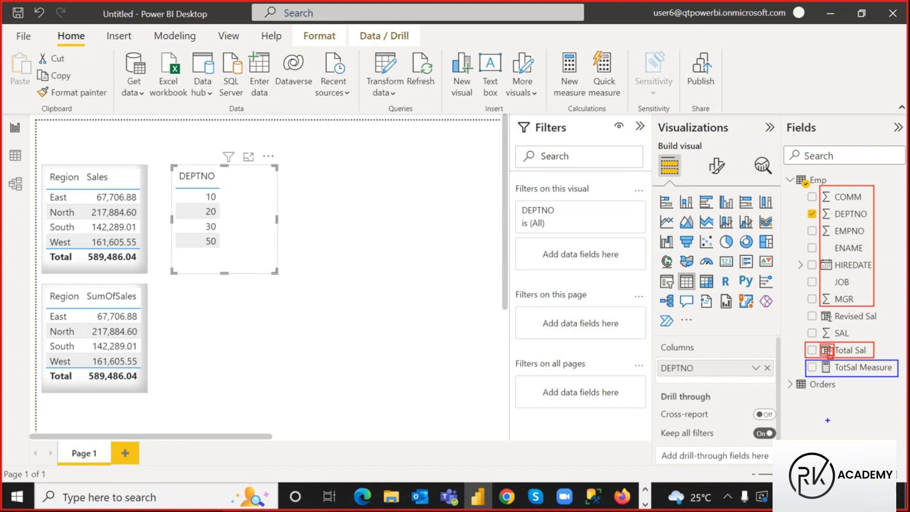
drag(817, 360, 832, 376)
drag(820, 274, 858, 285)
key(Escape)
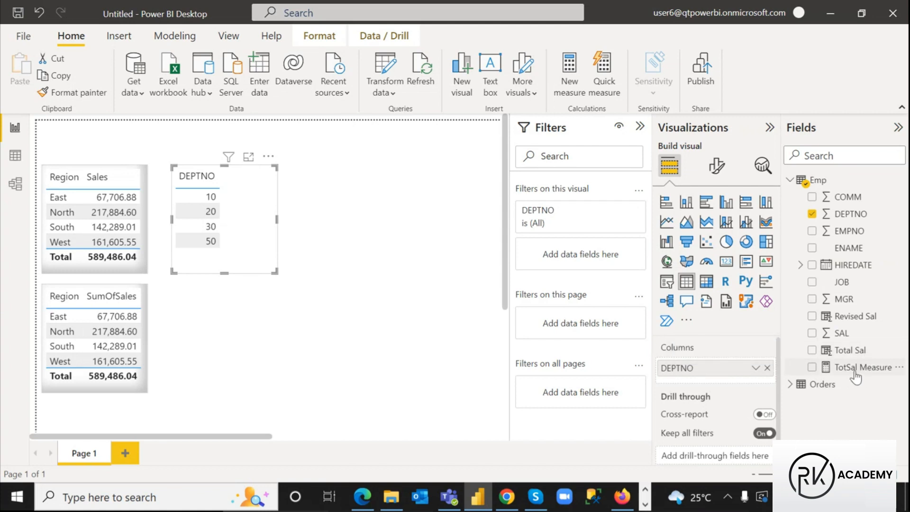
Add Total Sal and TotSal Measure to the DEPTNO table and widen it
click(812, 351)
click(811, 367)
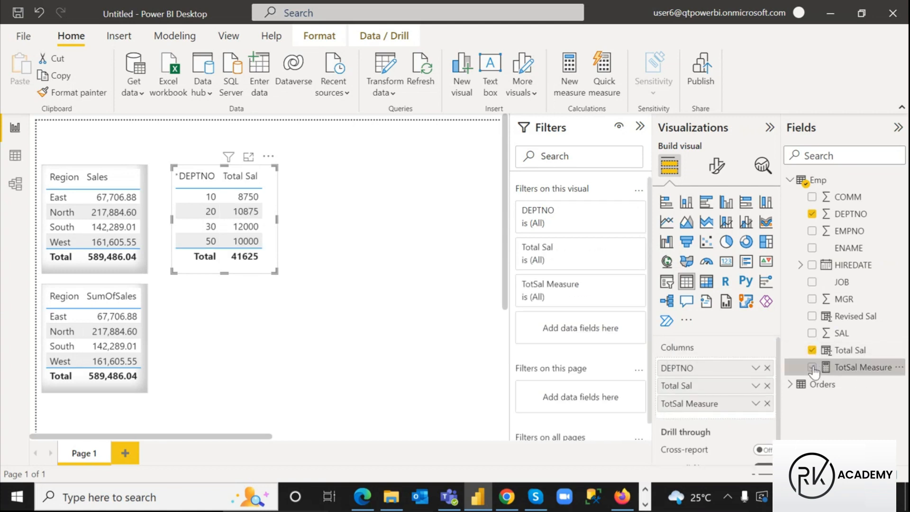
drag(277, 272, 343, 273)
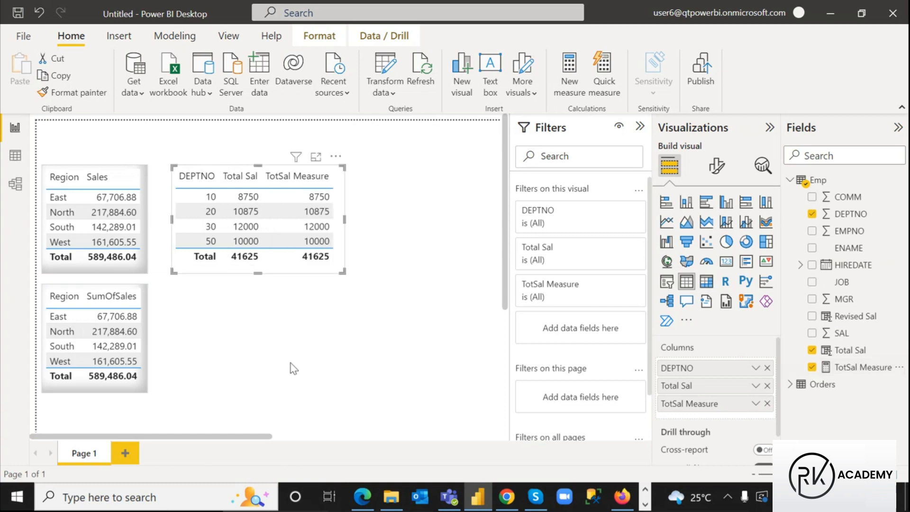
Copy the Sales table's formatting onto the DEPTNO table with Format painter
click(134, 260)
click(70, 94)
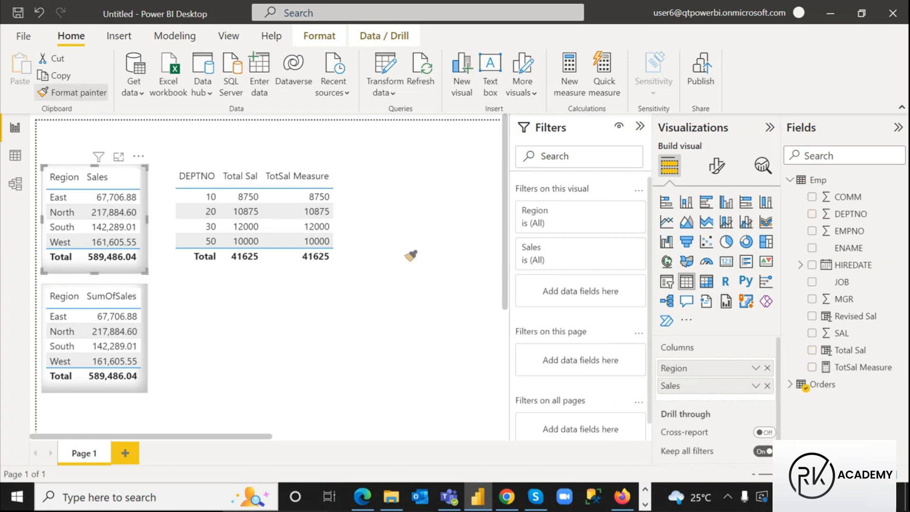
click(281, 269)
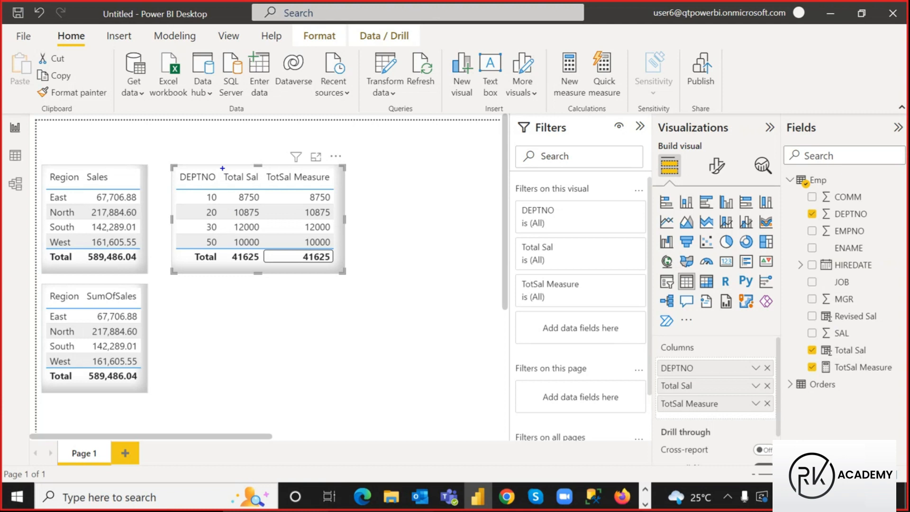
Label Total Sal as NC and TotSal Measure as NM, then open the Emp data grid
drag(222, 169, 265, 264)
mouse_move(223, 163)
mouse_down()
mouse_move(223, 145)
mouse_move(236, 158)
mouse_move(236, 136)
mouse_move(257, 151)
mouse_up()
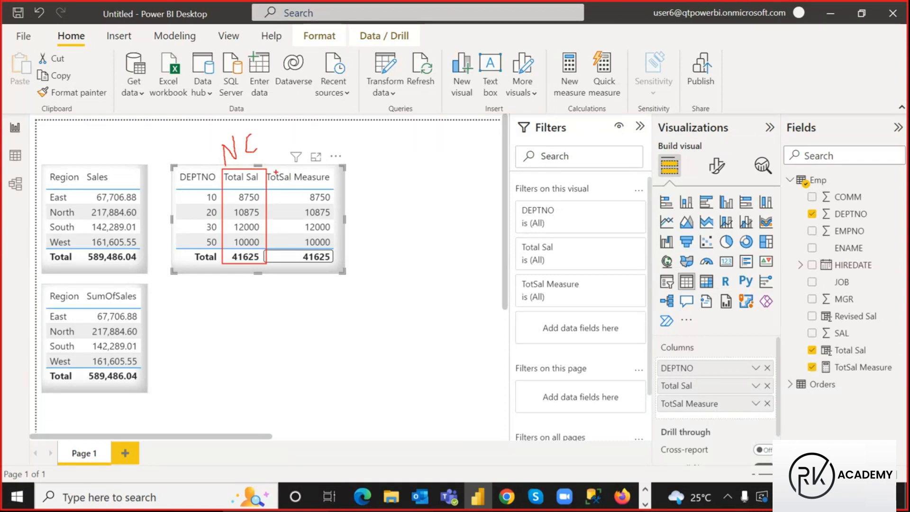
mouse_move(268, 169)
mouse_down()
mouse_move(341, 241)
mouse_move(342, 262)
mouse_up()
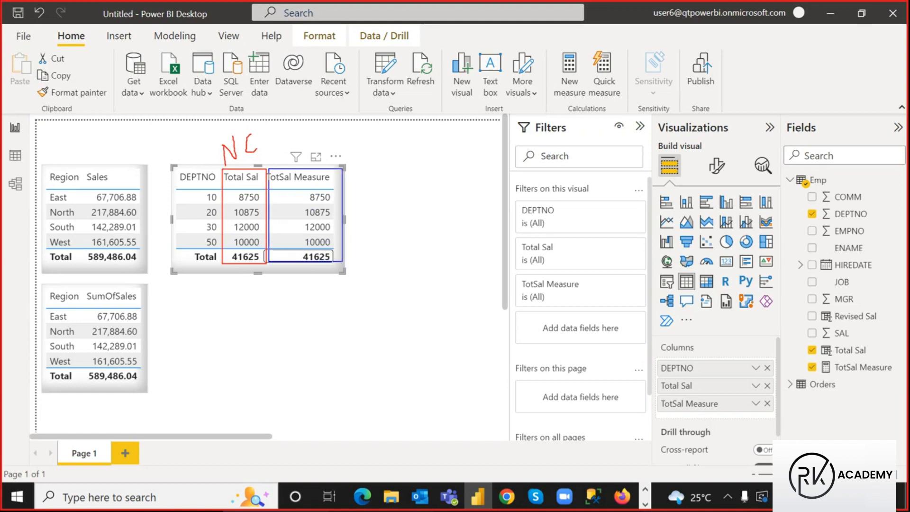
mouse_move(322, 137)
mouse_down()
mouse_move(323, 146)
mouse_move(354, 127)
mouse_move(363, 142)
mouse_up()
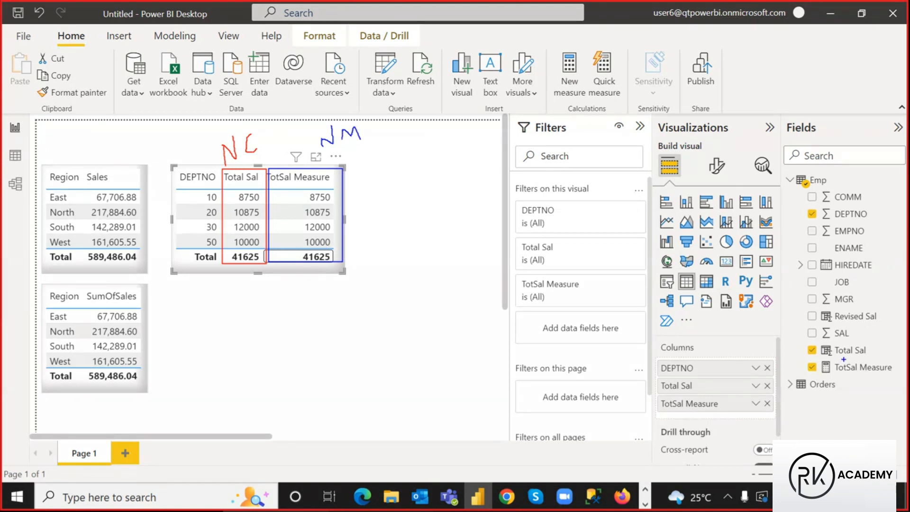
drag(822, 358, 899, 372)
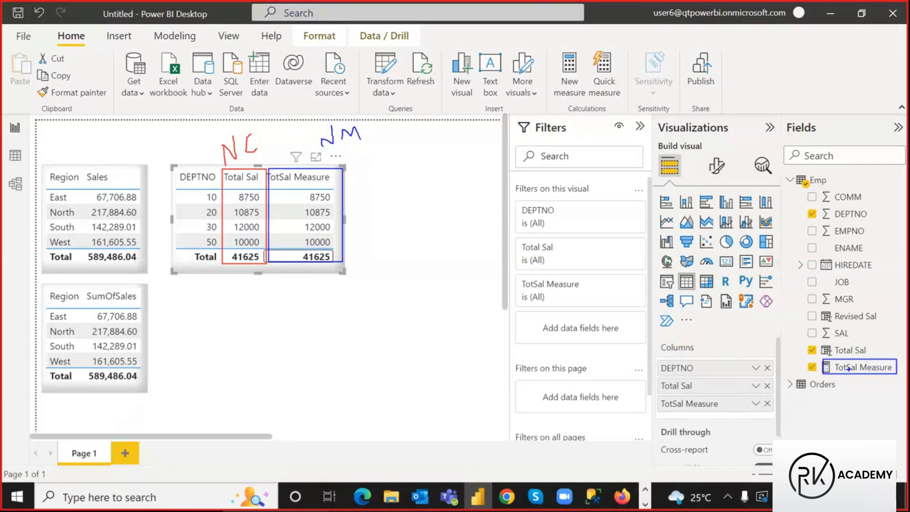
mouse_move(808, 342)
mouse_down()
mouse_move(841, 359)
mouse_move(869, 357)
mouse_up()
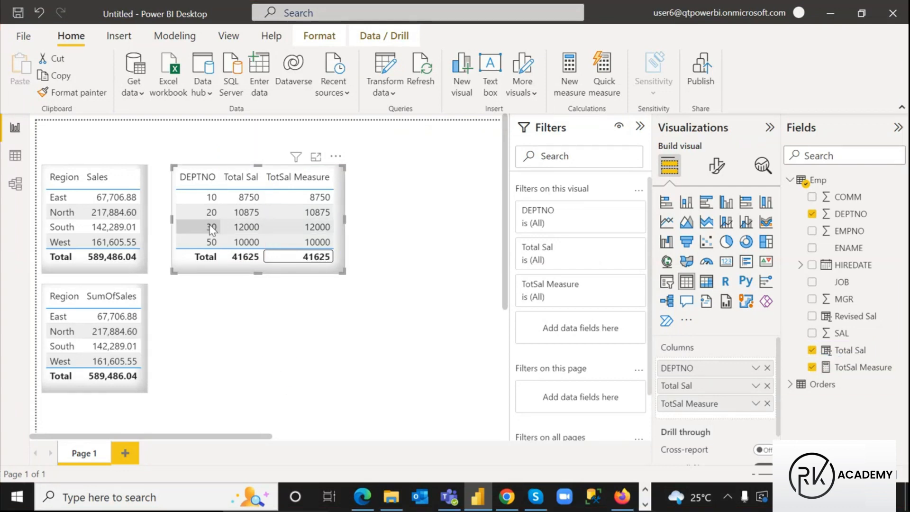
click(13, 157)
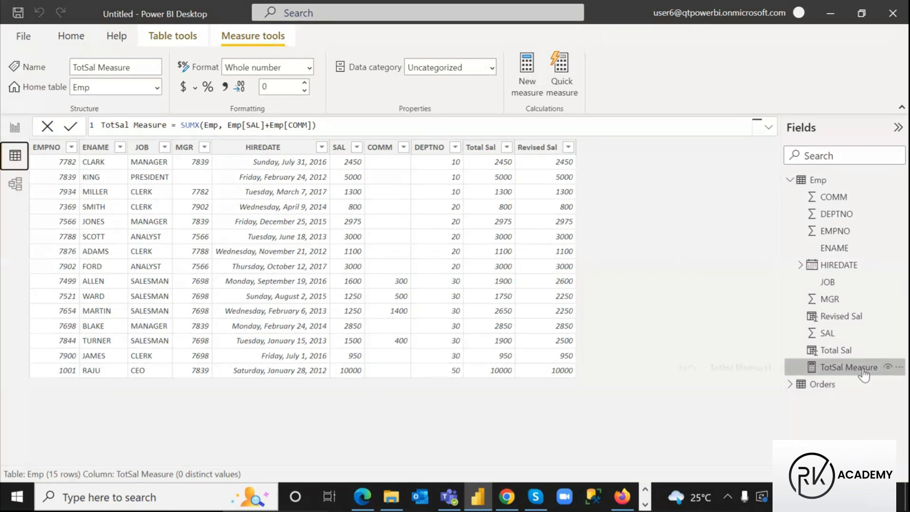
Show Total Sal has a grid column while TotSal Measure has none, then return to the report
key(ctrl+2)
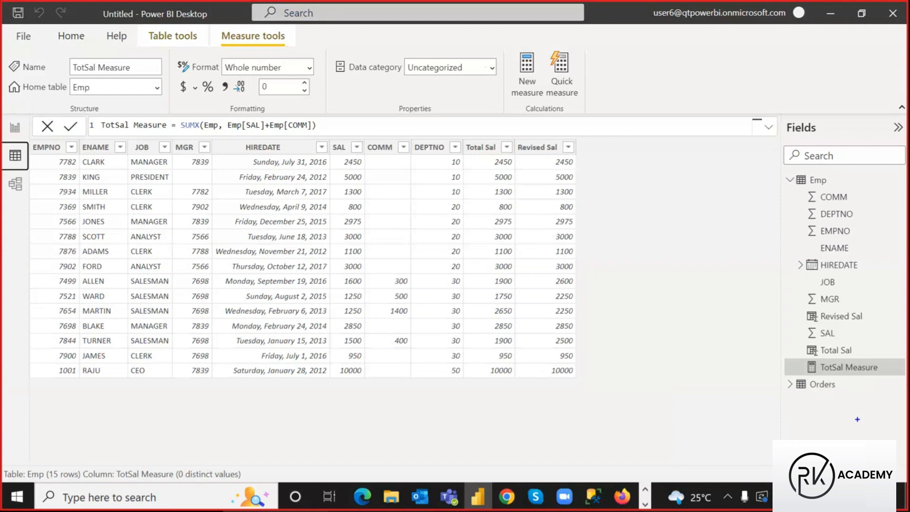
drag(820, 361, 879, 374)
drag(819, 343, 862, 356)
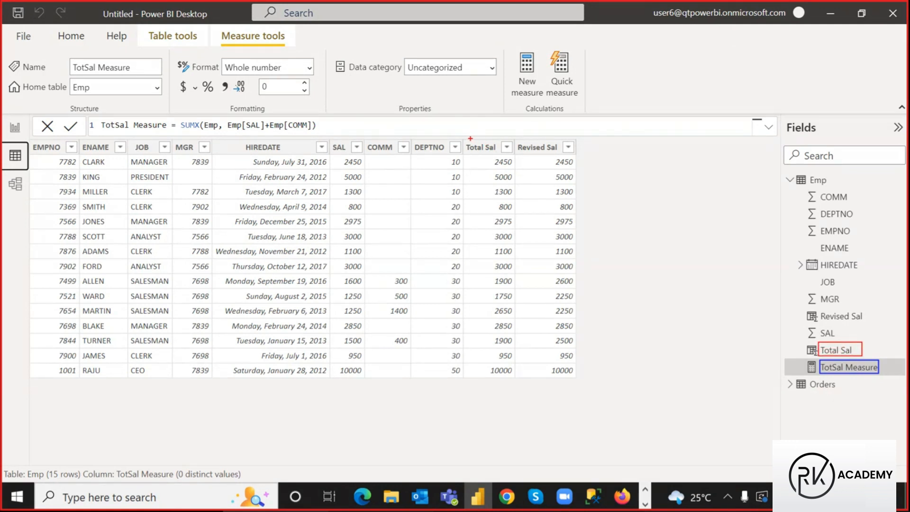
mouse_move(464, 138)
mouse_down()
mouse_move(490, 158)
mouse_move(499, 153)
mouse_up()
drag(818, 342, 499, 151)
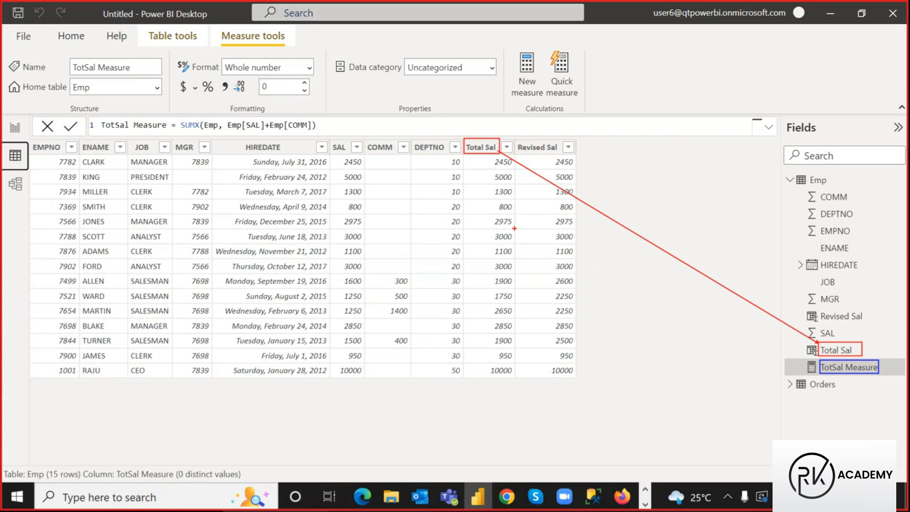
mouse_move(826, 370)
mouse_down()
mouse_move(593, 242)
mouse_move(582, 145)
mouse_move(624, 161)
mouse_up()
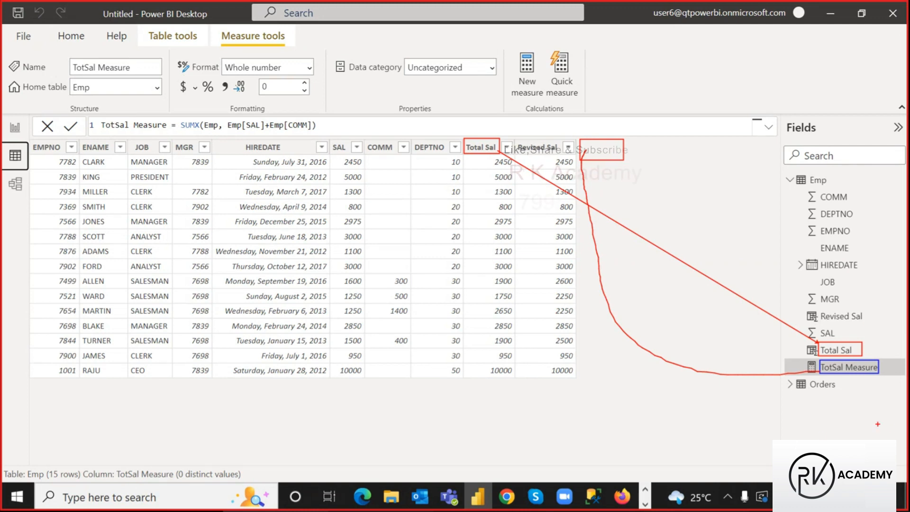
key(Escape)
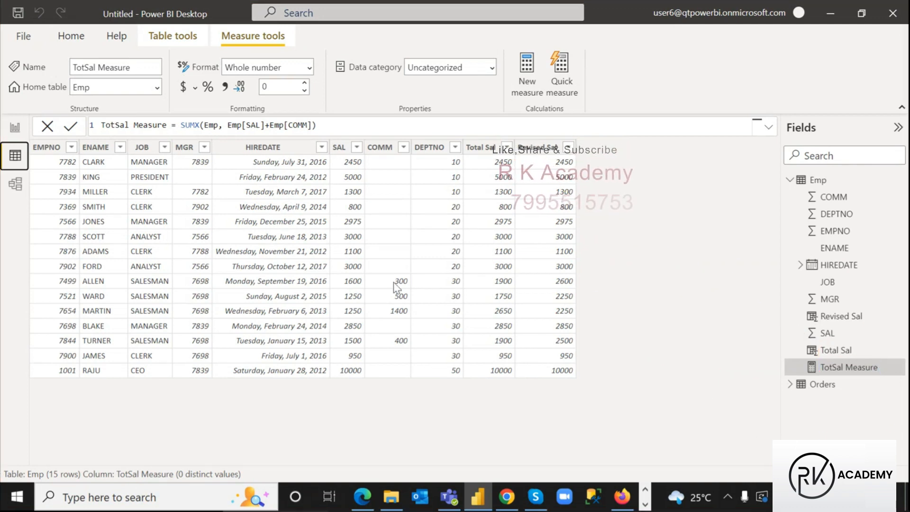
click(14, 127)
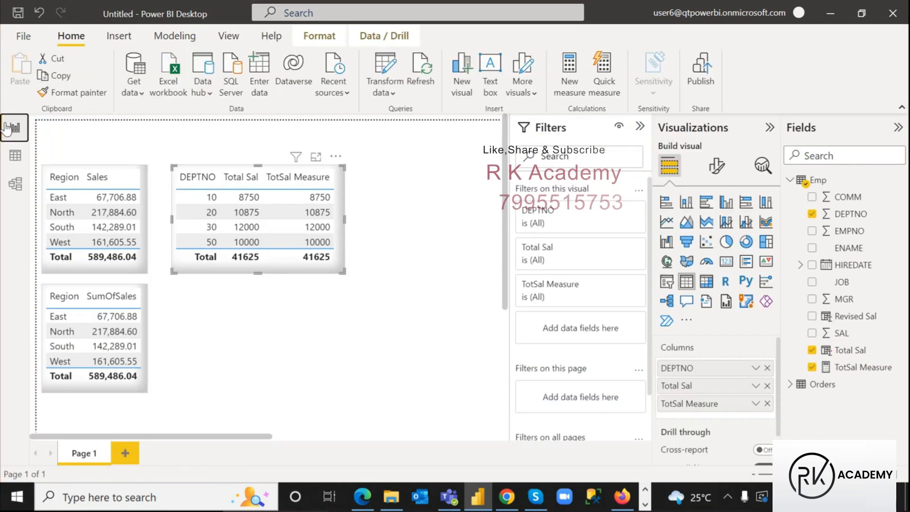
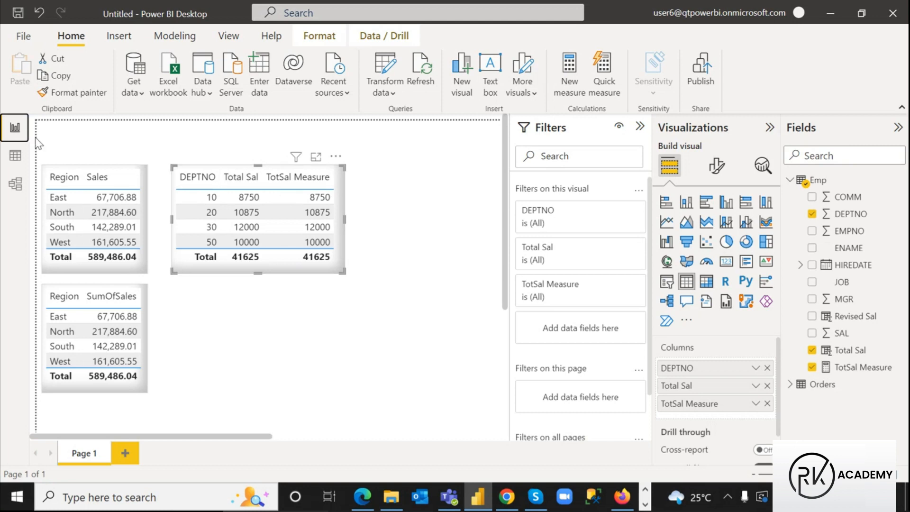
Frame the Emp table grid in red and box the CLARK, MILLER and SCOTT rows with the screen pen
click(15, 157)
key(ctrl+2)
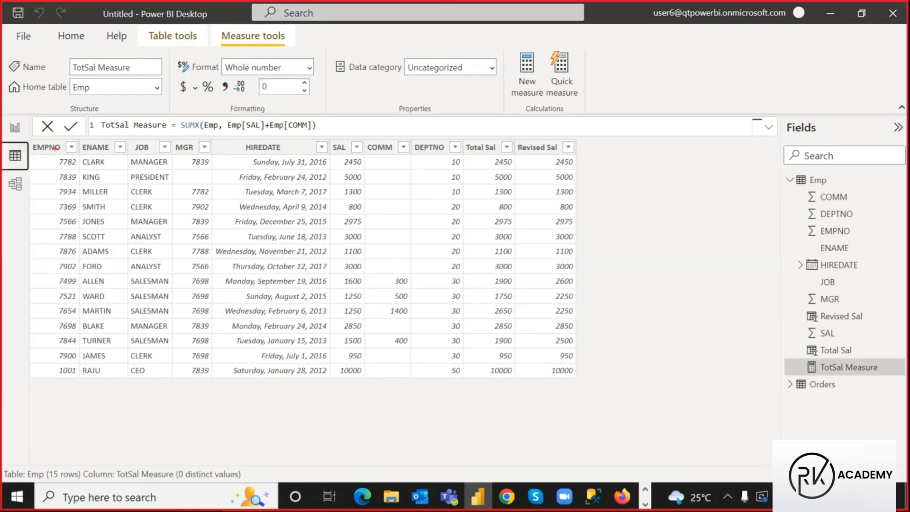
mouse_move(29, 141)
mouse_down()
mouse_move(212, 278)
mouse_move(545, 415)
mouse_move(591, 400)
mouse_move(579, 378)
mouse_up()
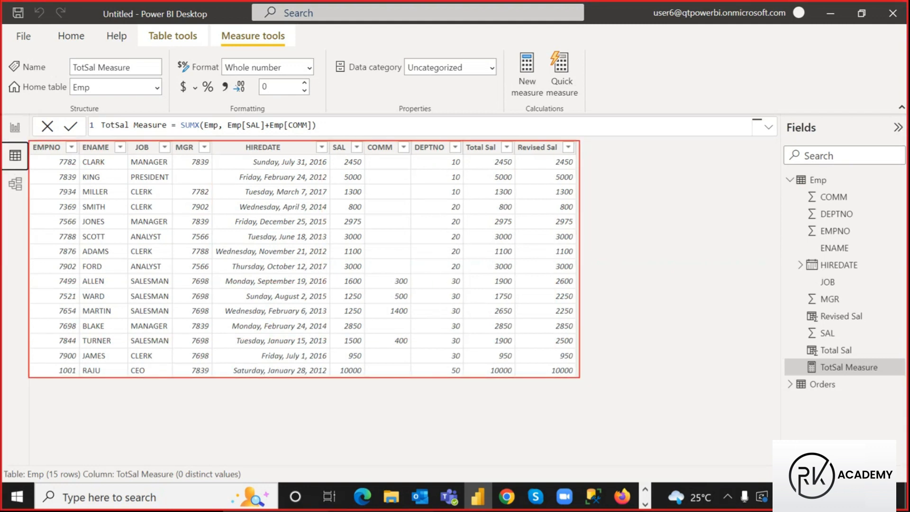
mouse_move(32, 155)
mouse_down()
mouse_move(69, 168)
mouse_move(373, 174)
mouse_move(463, 174)
mouse_move(494, 155)
mouse_move(513, 165)
mouse_up()
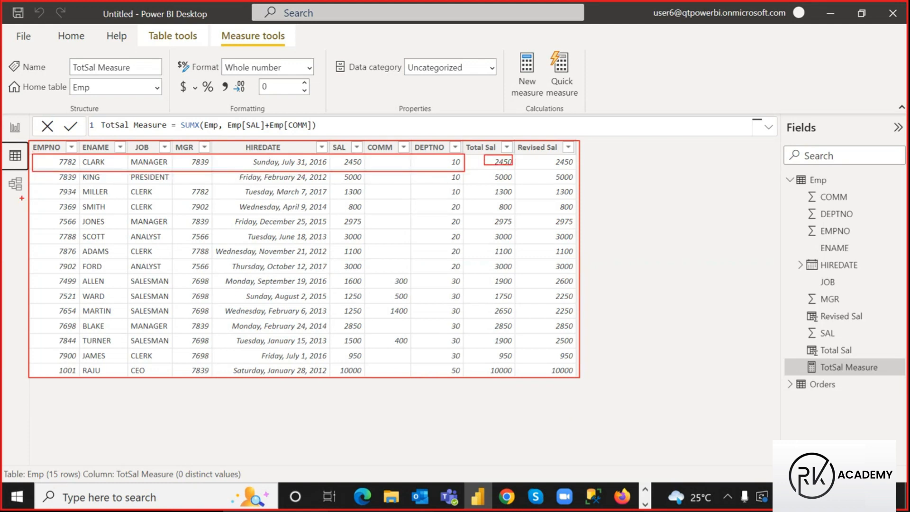
mouse_move(30, 182)
mouse_down()
mouse_move(166, 205)
mouse_move(512, 199)
mouse_up()
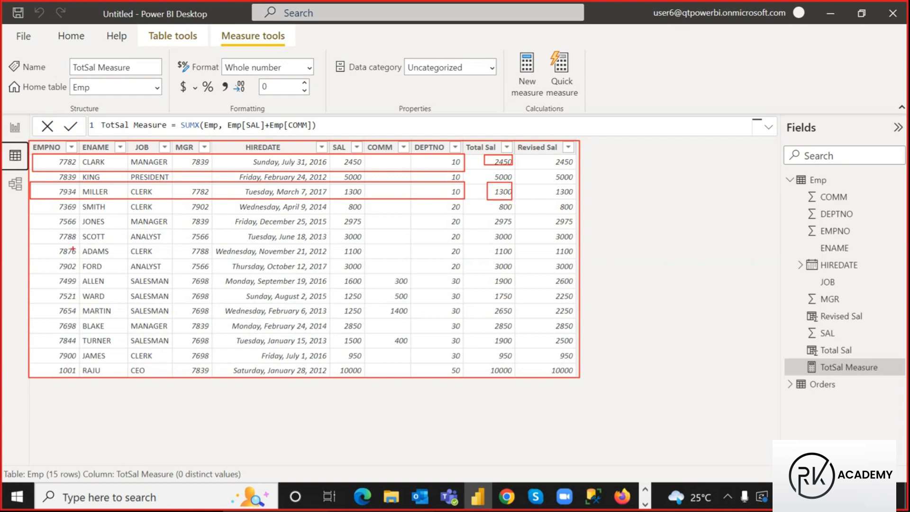
mouse_move(44, 227)
mouse_down()
mouse_move(198, 242)
mouse_move(514, 245)
mouse_up()
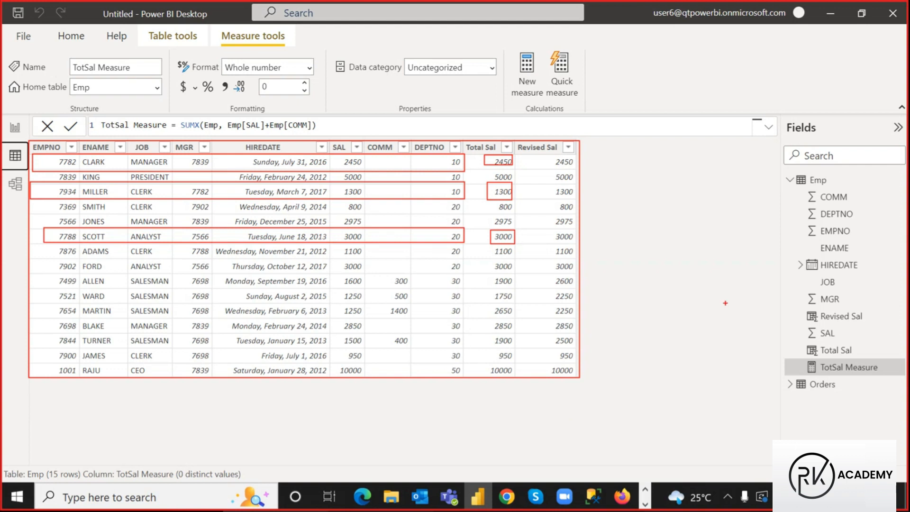
key(Escape)
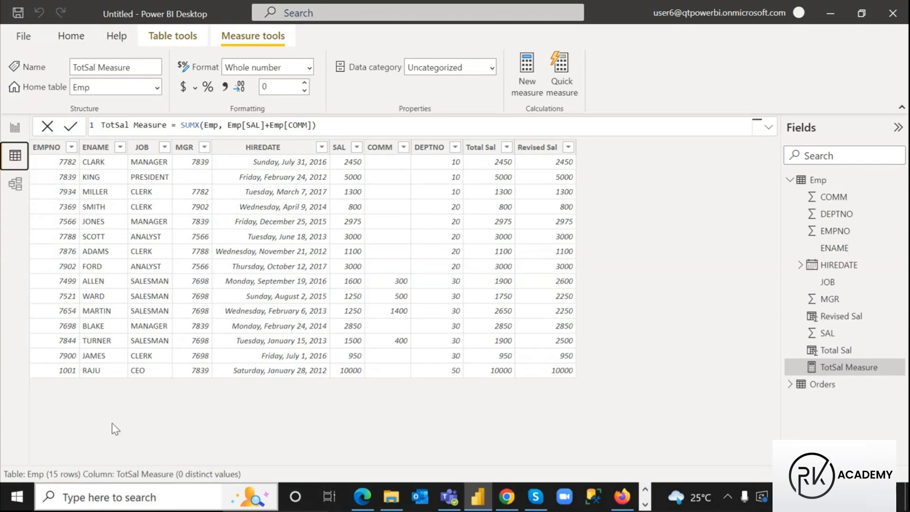
click(14, 125)
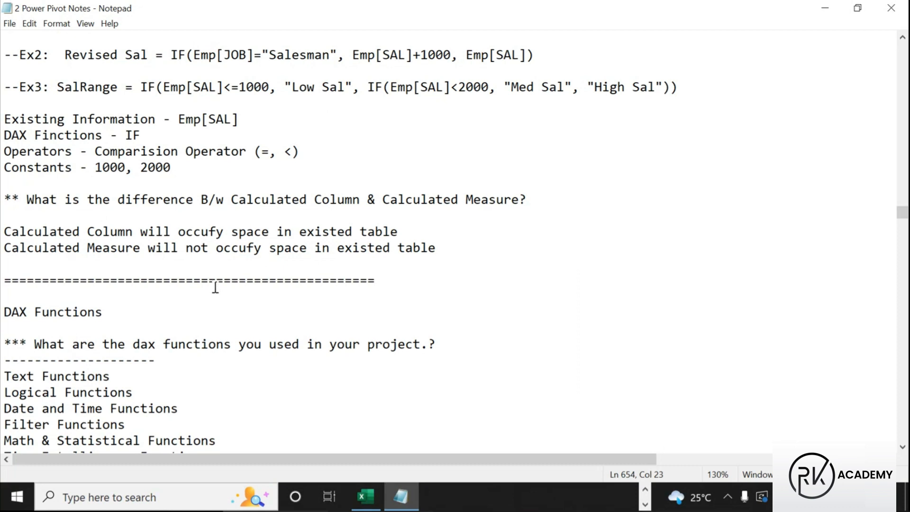
Box the Calculated Column vs Measure question and answer, and underline the measure's explanation
scroll(215, 288, up, 3)
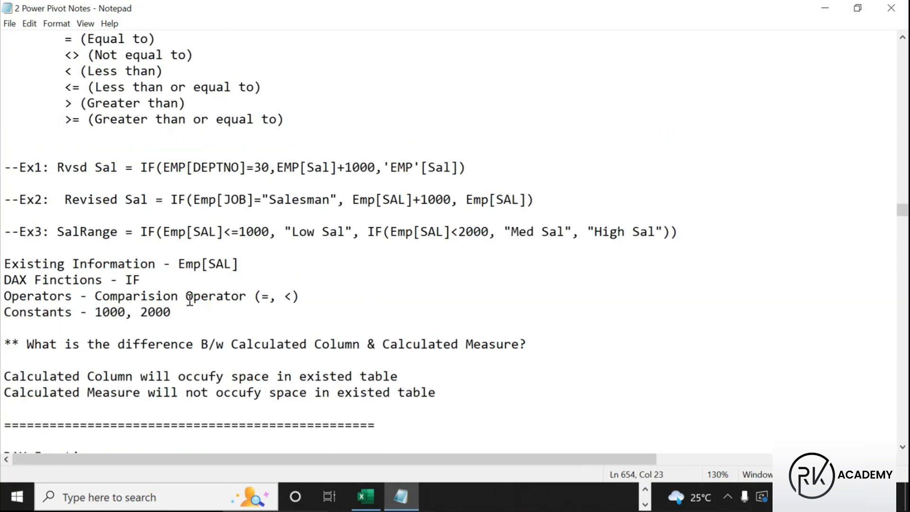
scroll(185, 303, down, 3)
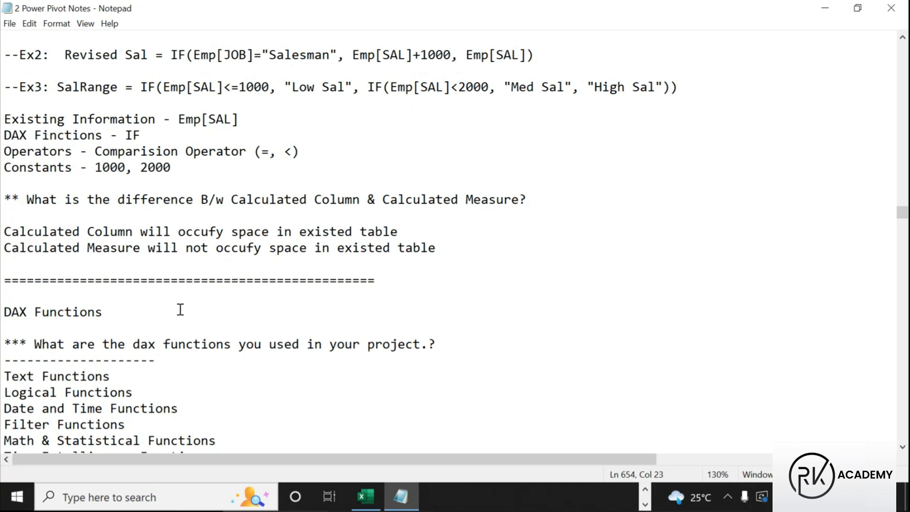
key(ctrl+2)
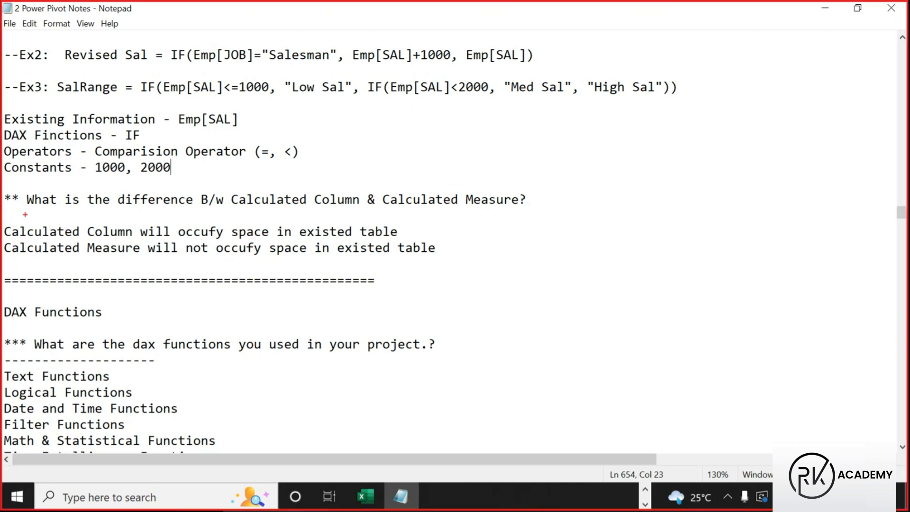
mouse_move(2, 188)
mouse_down()
mouse_move(91, 207)
mouse_move(543, 209)
mouse_up()
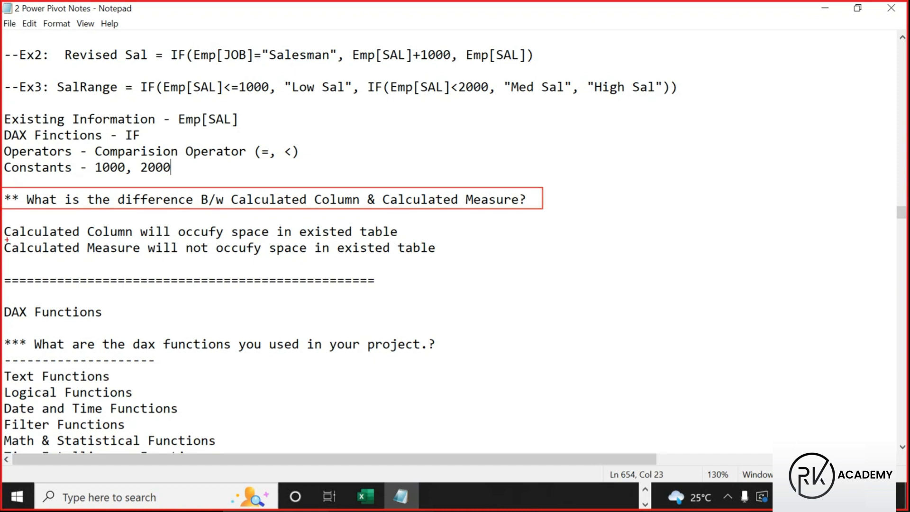
mouse_move(3, 219)
mouse_down()
mouse_move(170, 251)
mouse_move(400, 239)
mouse_up()
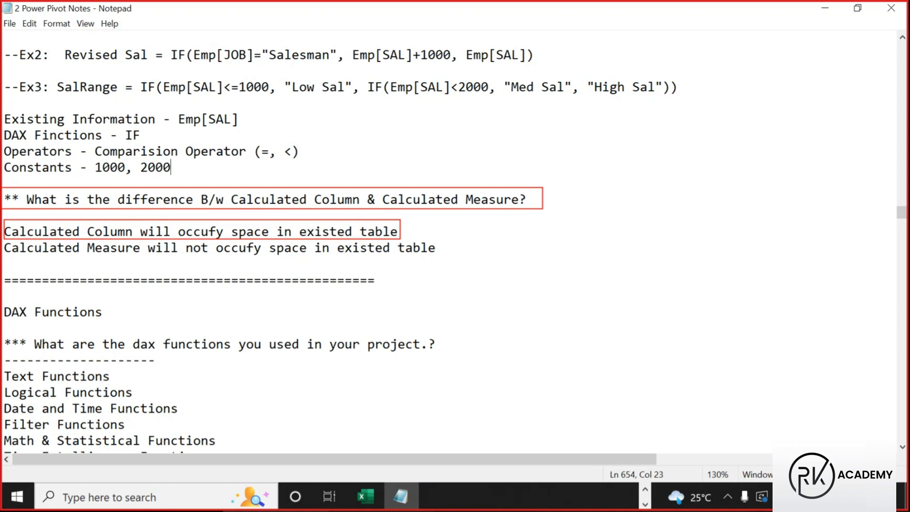
drag(57, 255, 251, 258)
drag(331, 256, 435, 259)
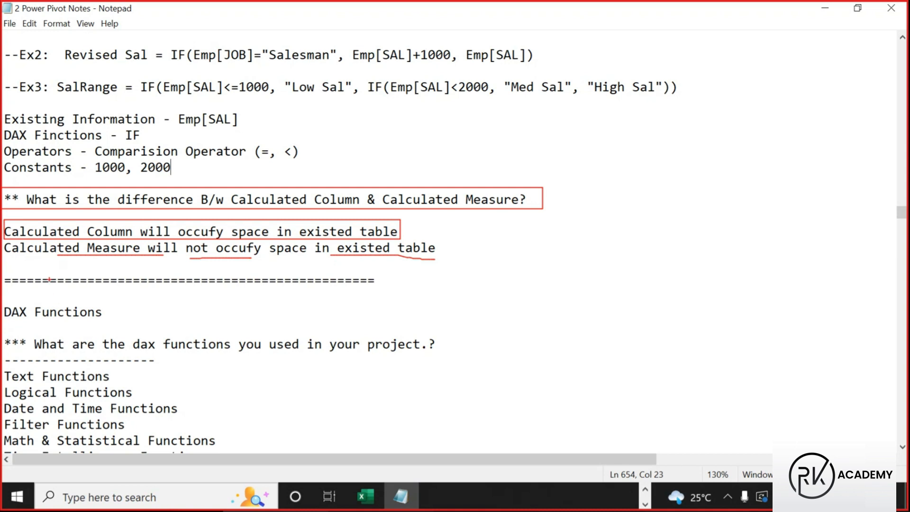
Tick the Calculated Column and Calculated Measure answers and extend the pen marks
drag(65, 218, 74, 216)
drag(46, 260, 62, 251)
drag(4, 220, 71, 238)
drag(121, 239, 131, 238)
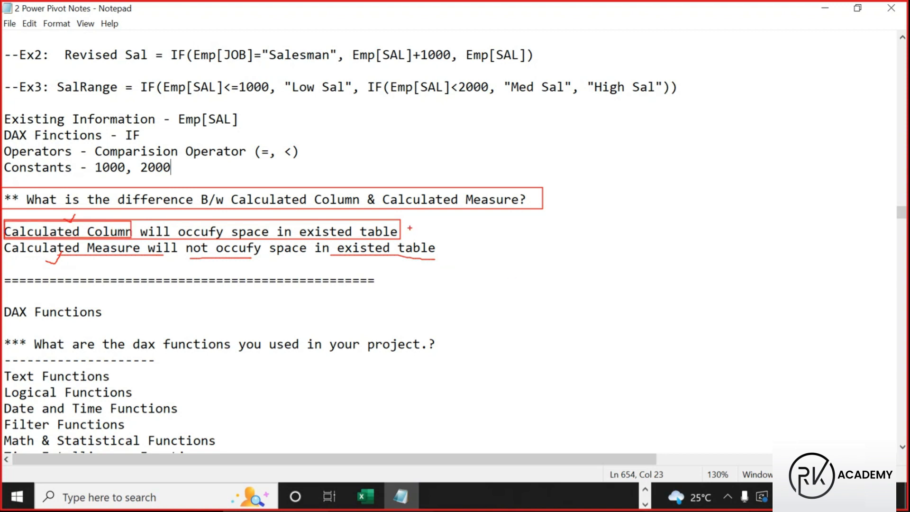
drag(75, 217, 87, 192)
Highlight the When to Create Measures heading, its aggregated-results phrase and the For Group of Rows sentence
key(Escape)
scroll(264, 290, up, 12)
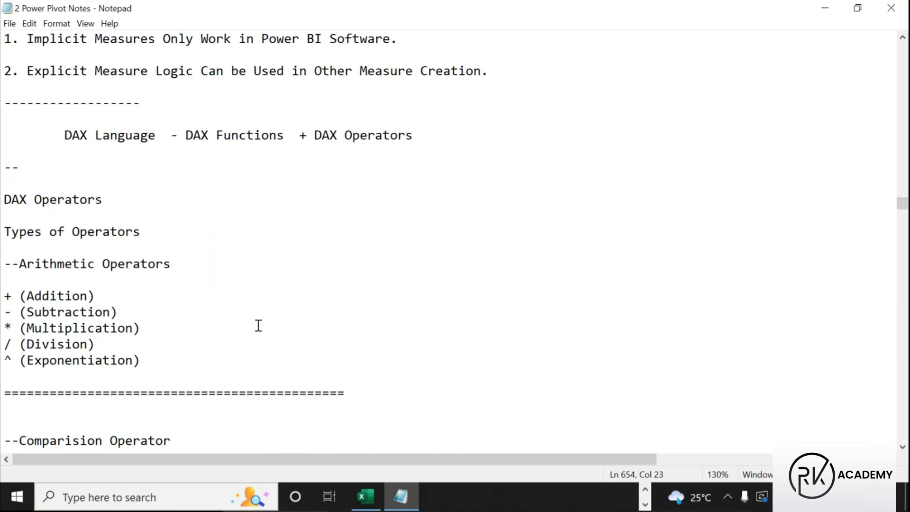
scroll(258, 351, up, 10)
drag(44, 250, 245, 260)
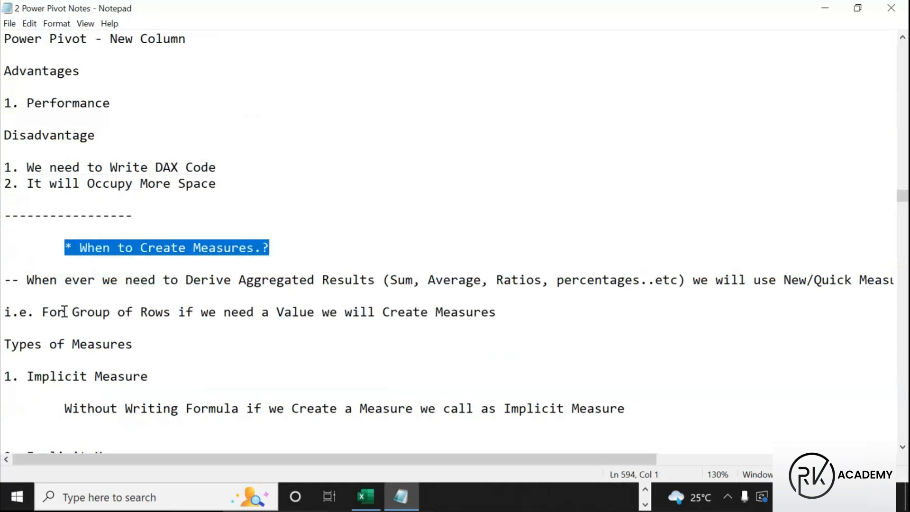
drag(247, 282, 375, 284)
drag(42, 313, 269, 335)
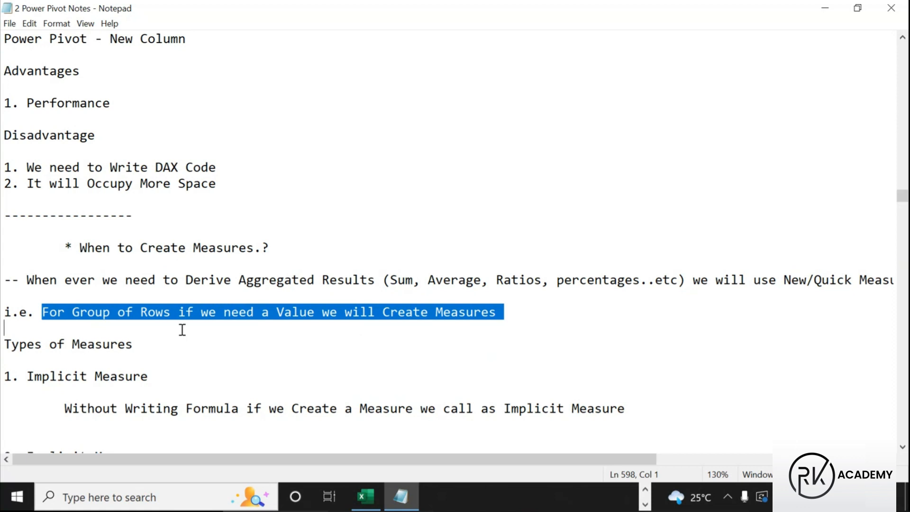
drag(117, 251, 260, 256)
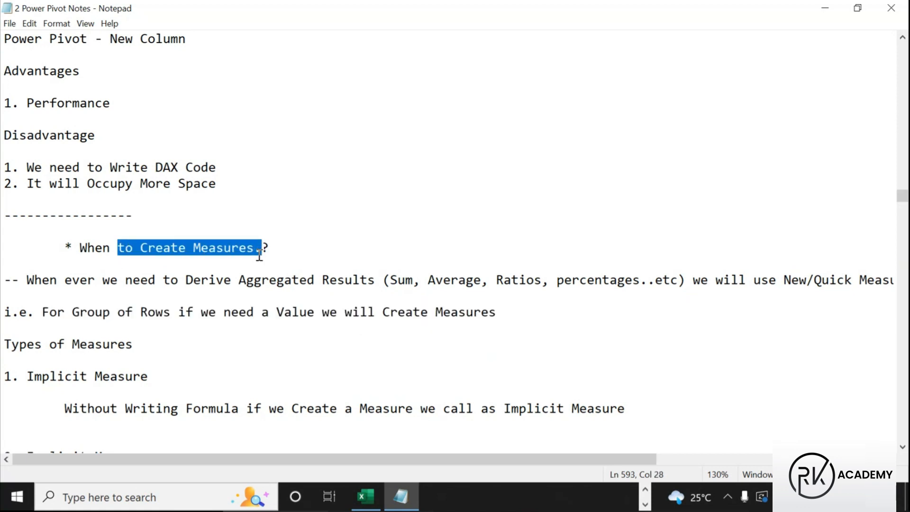
Highlight the sentence about deriving new columns and settle on the When to Create New Columns section
scroll(203, 294, up, 8)
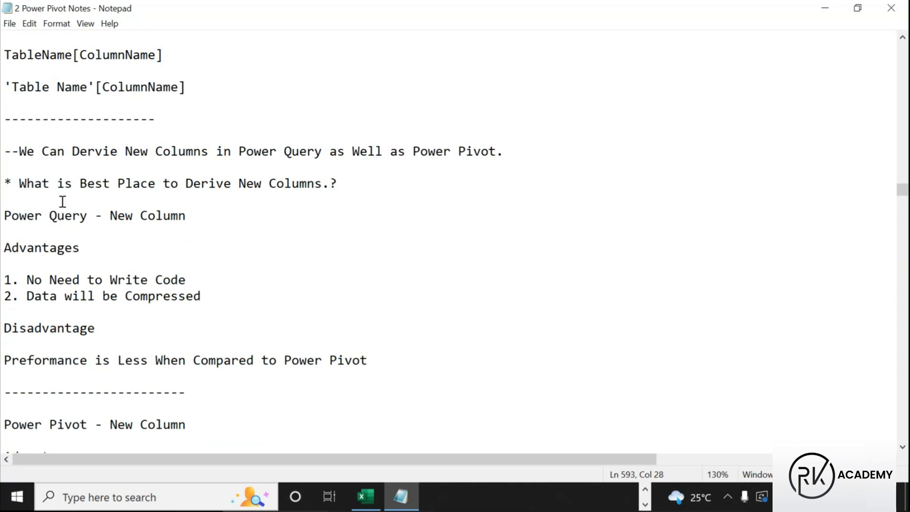
drag(19, 150, 187, 149)
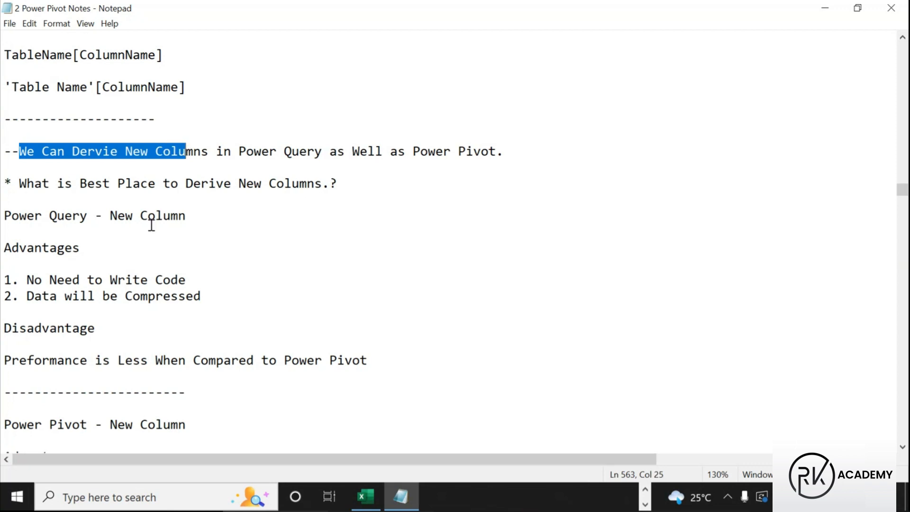
scroll(107, 209, down, 3)
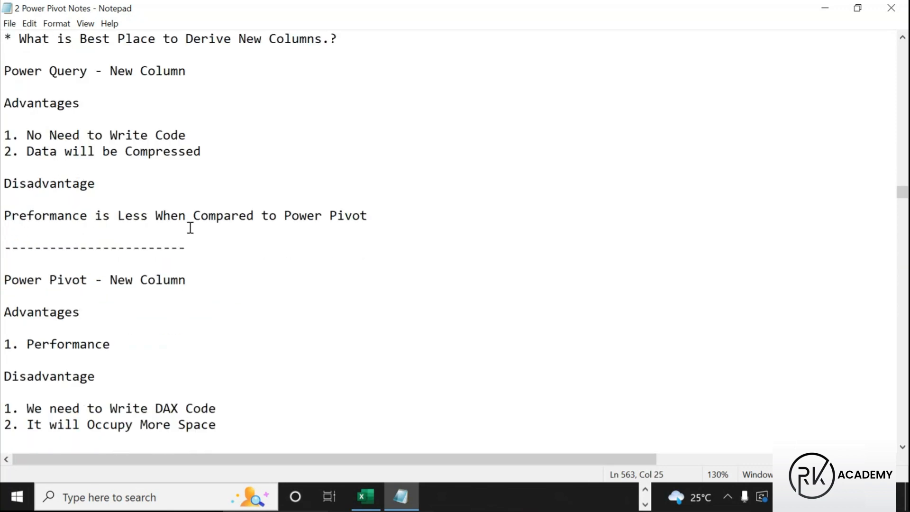
scroll(196, 227, down, 3)
scroll(180, 312, down, 6)
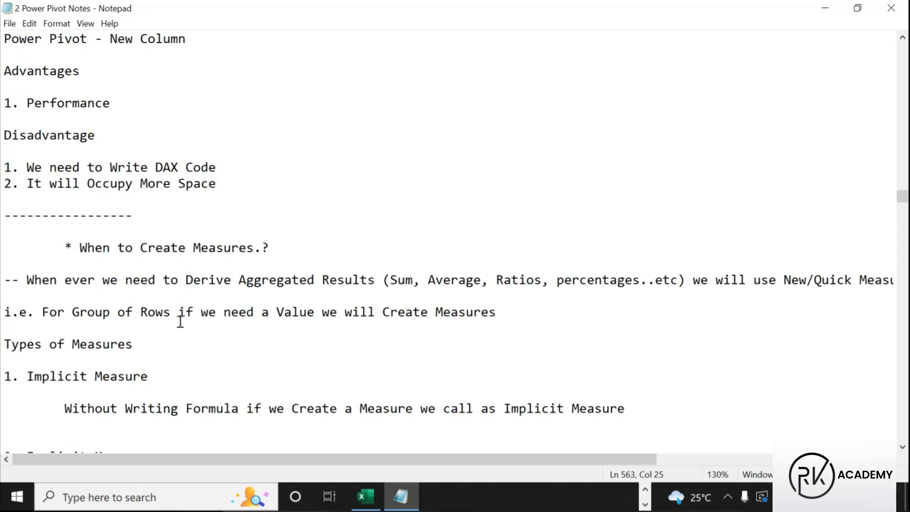
scroll(170, 336, down, 3)
scroll(169, 339, down, 9)
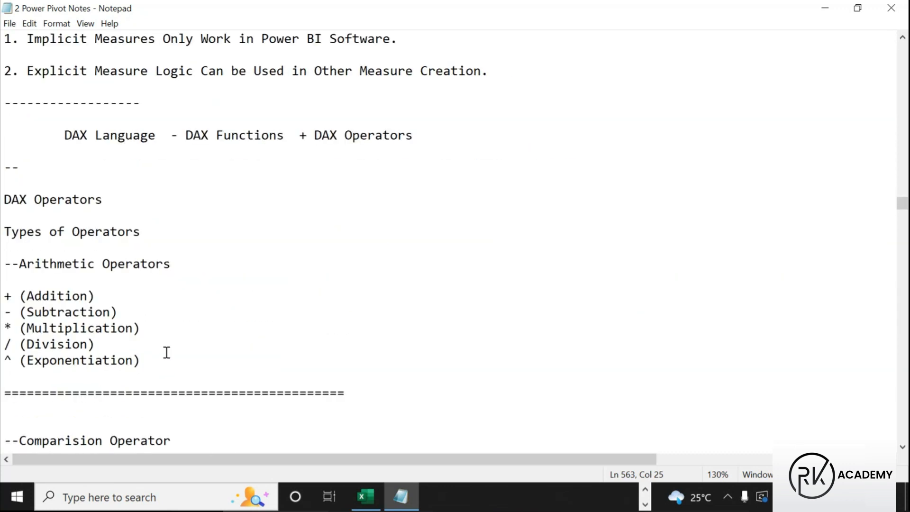
scroll(168, 359, down, 3)
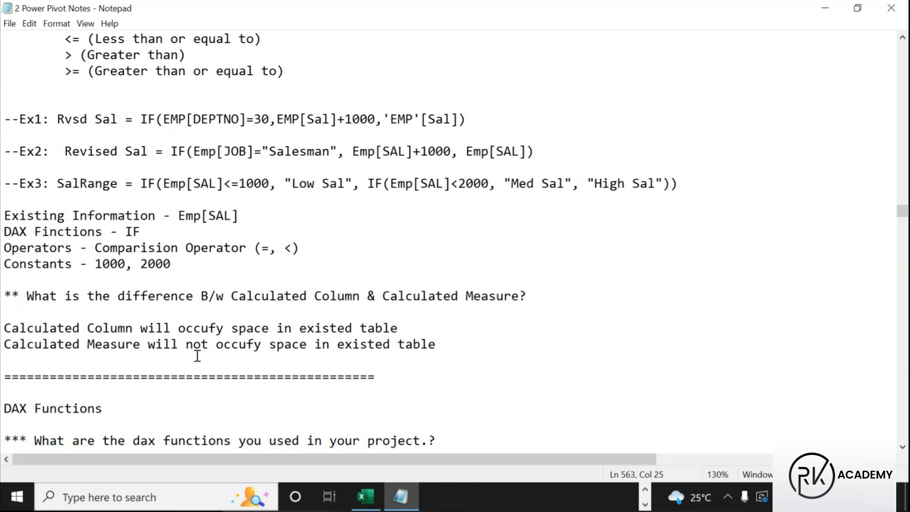
scroll(198, 357, up, 20)
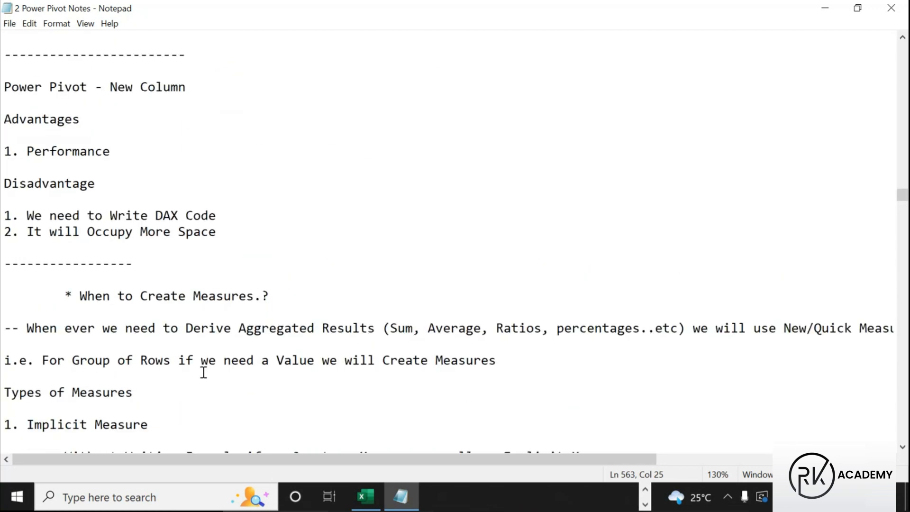
scroll(178, 371, up, 3)
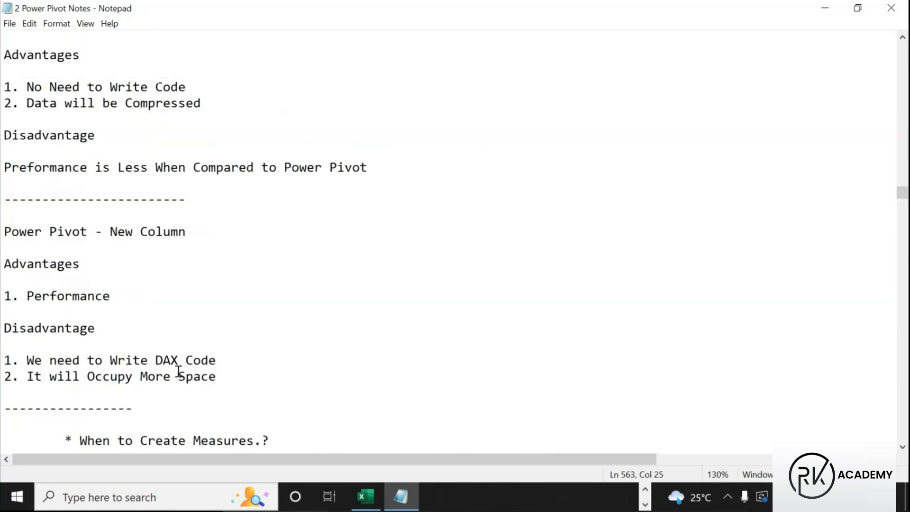
scroll(178, 372, up, 3)
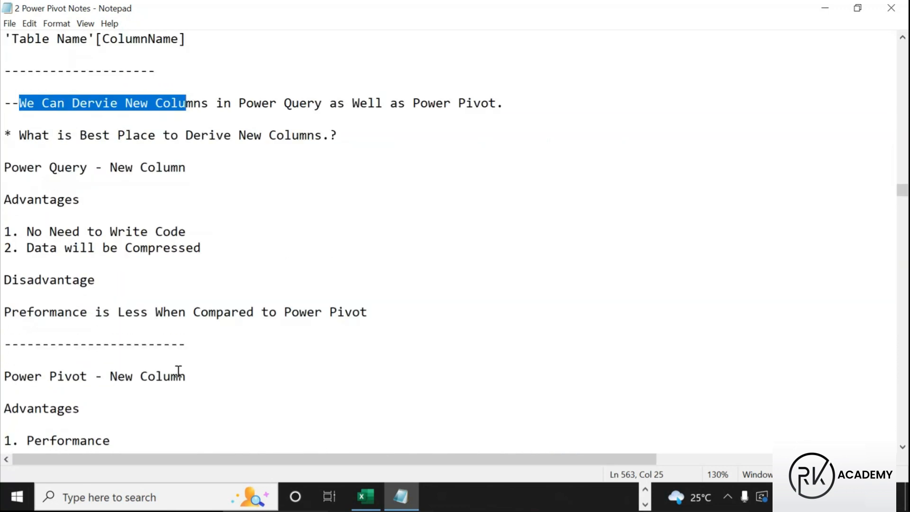
scroll(179, 372, up, 6)
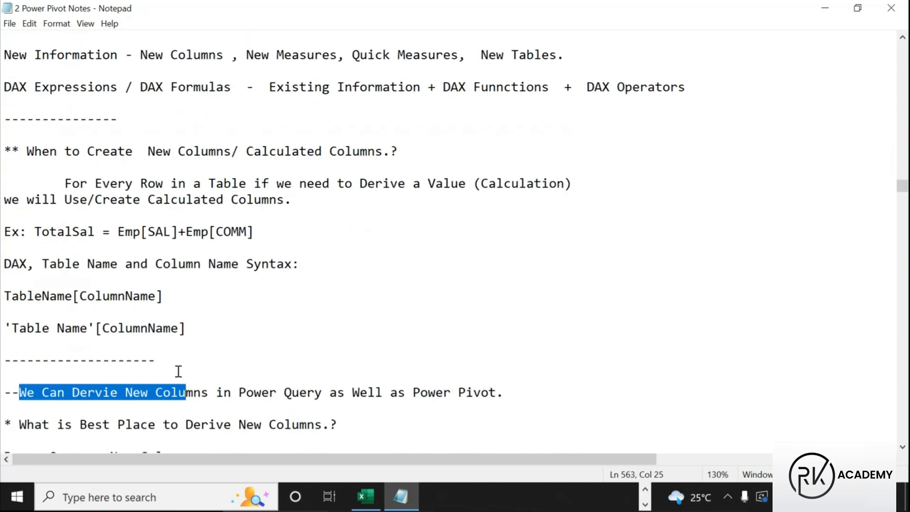
Delete '/Create' from the calculated-columns line and save the notes
drag(65, 184, 458, 185)
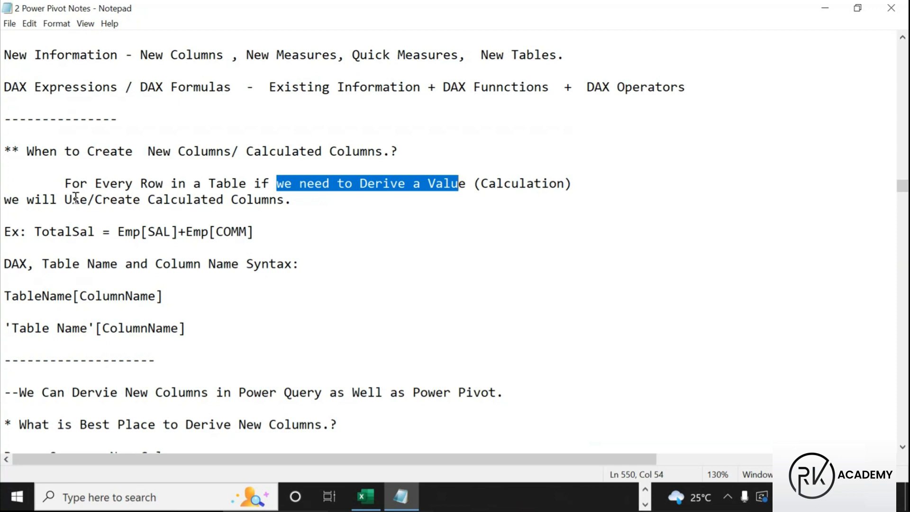
click(98, 201)
drag(100, 202, 284, 201)
click(149, 203)
drag(150, 202, 285, 202)
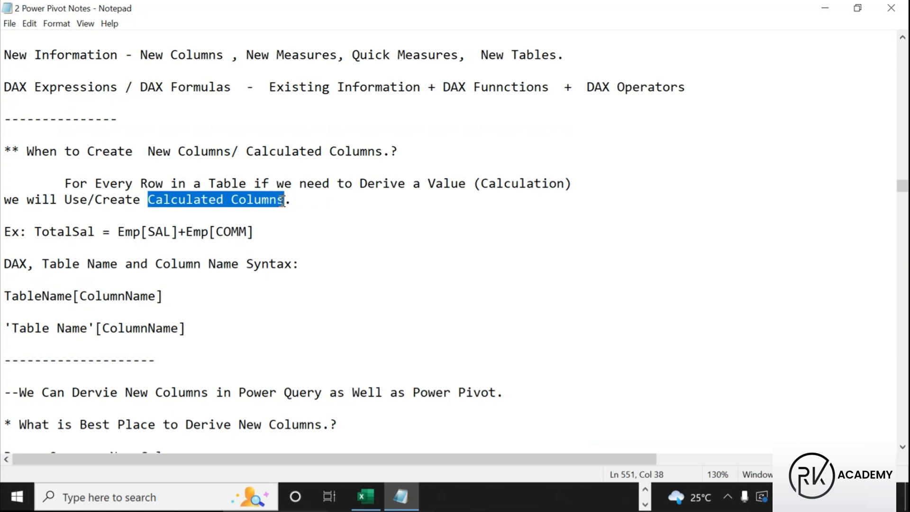
click(141, 201)
key(BackSpace)
key(BackSpace)
key(BackSpace)
key(BackSpace)
key(BackSpace)
key(BackSpace)
key(BackSpace)
key(BackSpace)
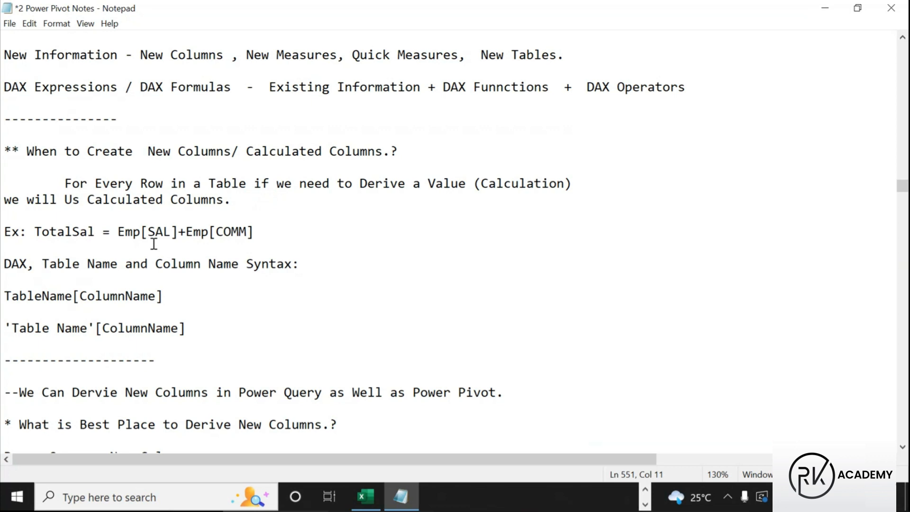
text(e)
key(ctrl+s)
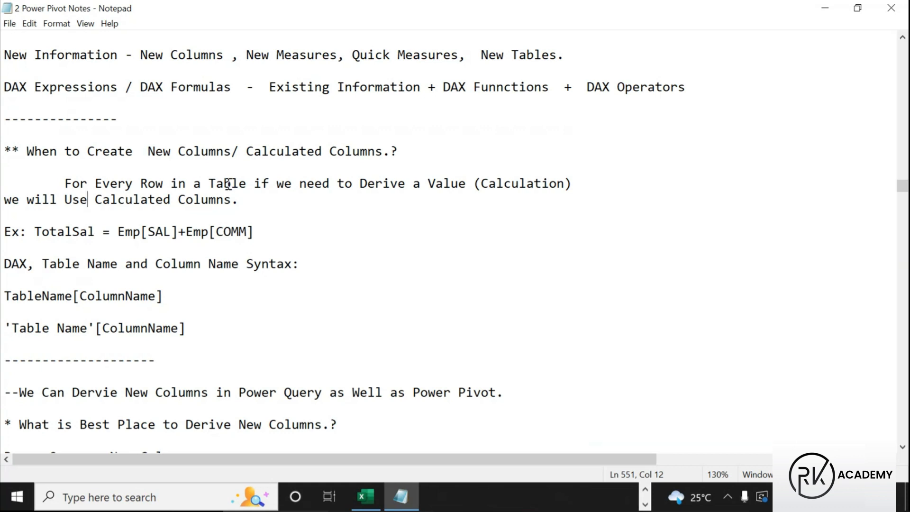
Append '/ New Columns' after 'Calculated Columns', copied from the heading, and save
drag(147, 152, 232, 151)
key(ctrl+c)
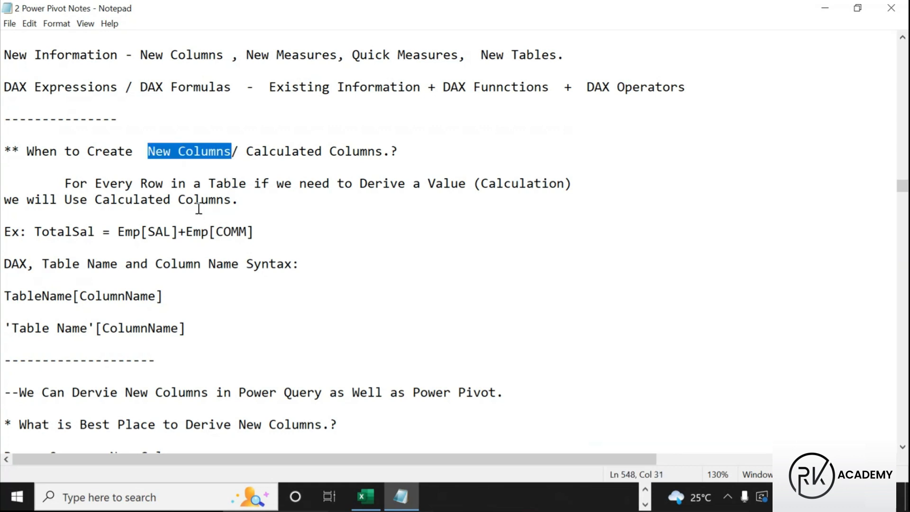
click(233, 199)
text(/)
key(ctrl+v)
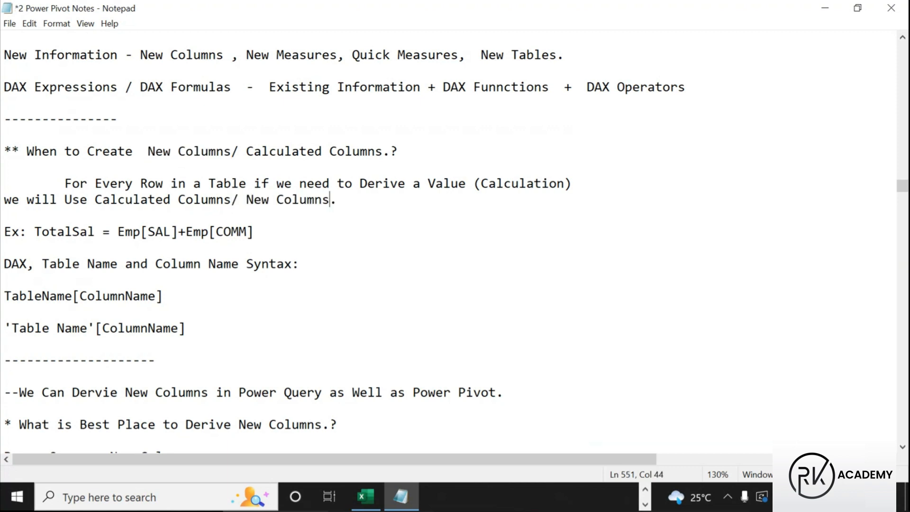
key(ctrl+s)
Highlight 'For Every Row', 'need to Derive a Value' and 'Calculated Columns' for emphasis
click(348, 200)
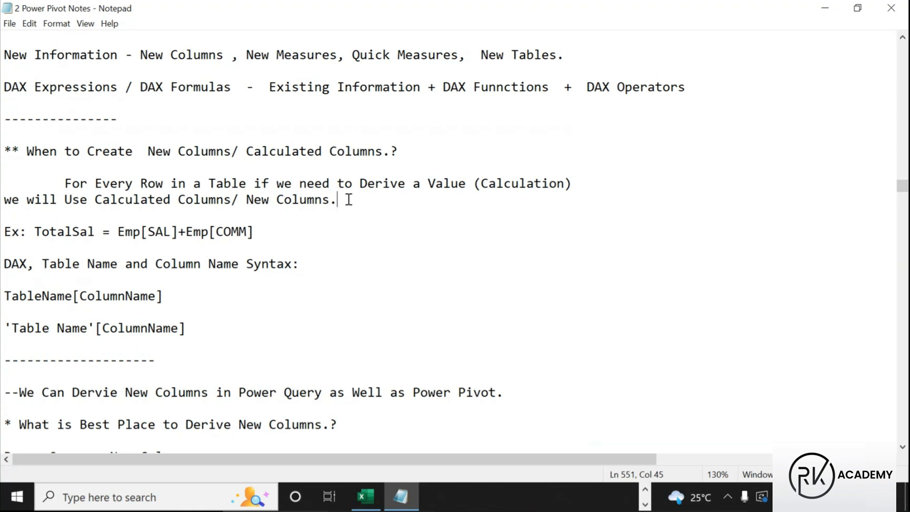
drag(64, 184, 172, 184)
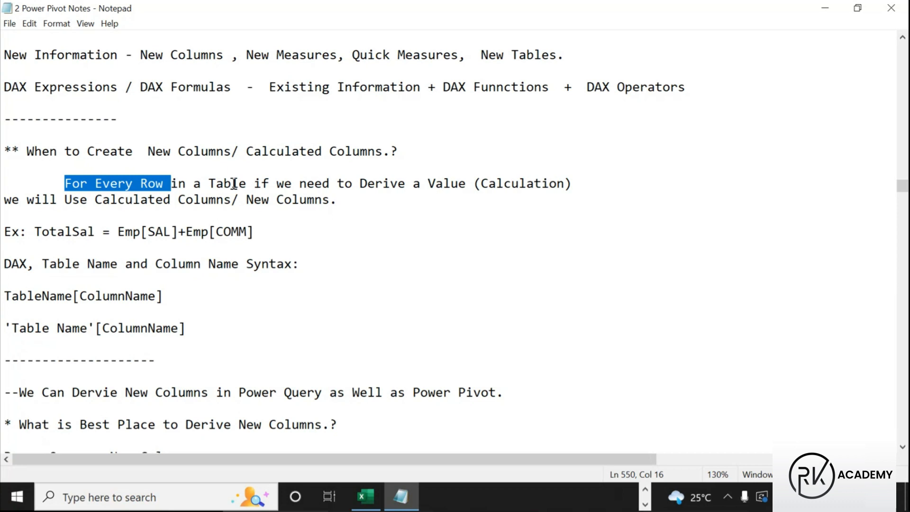
drag(299, 185, 459, 186)
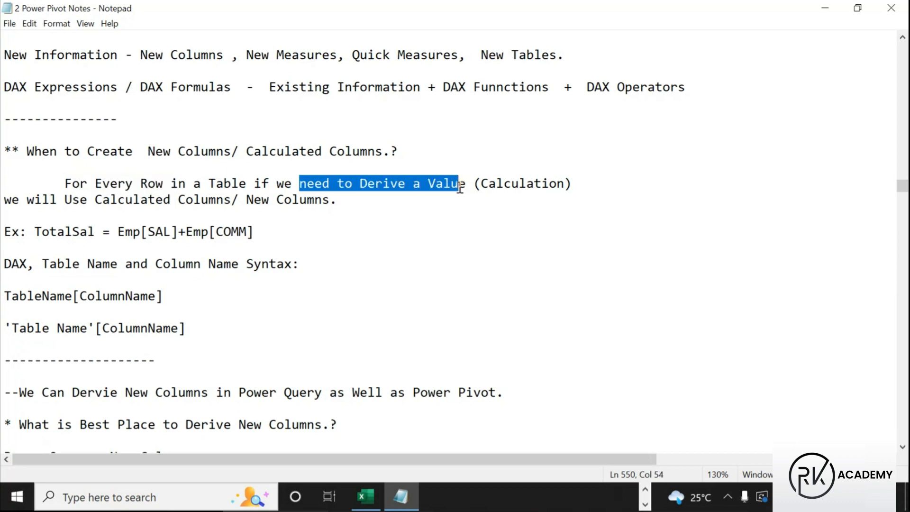
drag(95, 200, 230, 202)
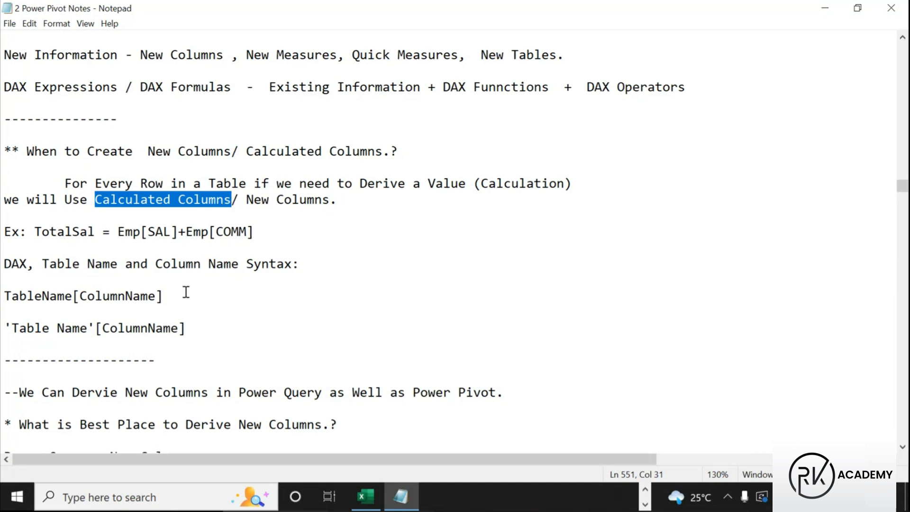
Scroll to the DAX function categories and highlight Text, Logical and Date and Time
scroll(179, 359, down, 10)
scroll(154, 367, down, 2)
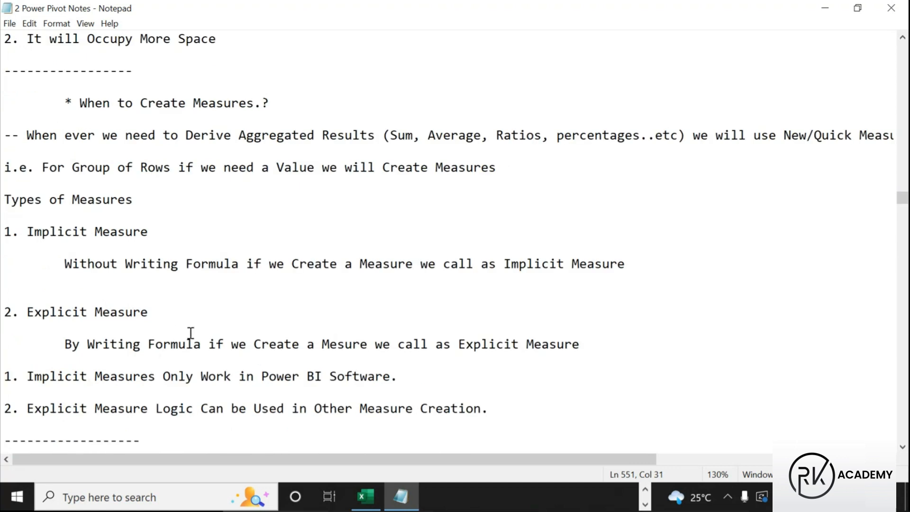
scroll(191, 333, down, 15)
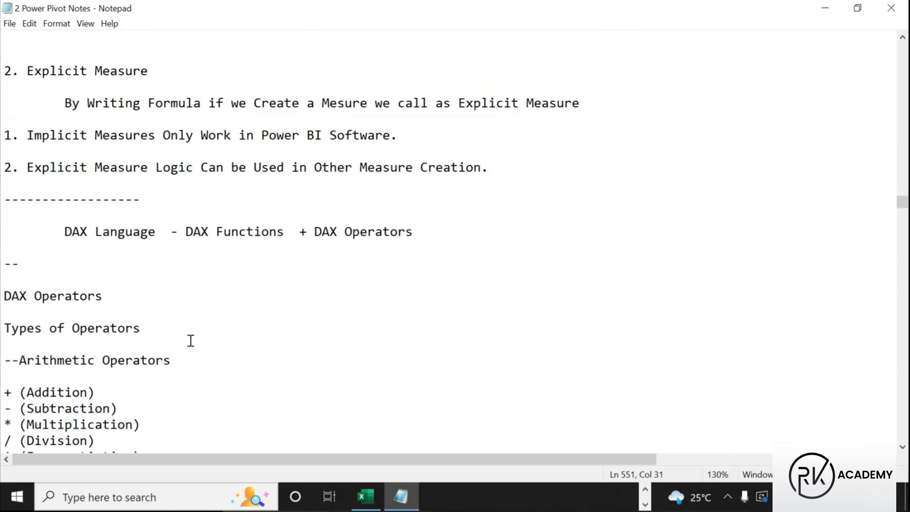
scroll(189, 344, down, 7)
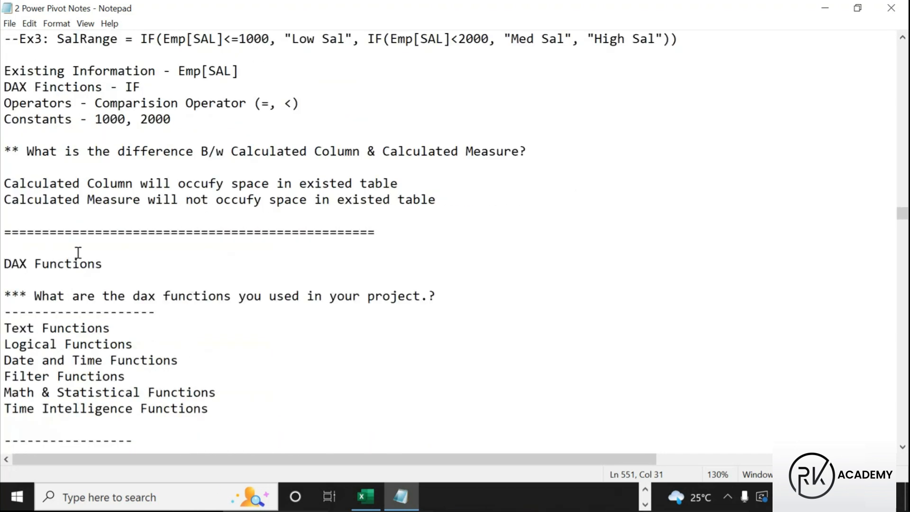
scroll(76, 258, down, 3)
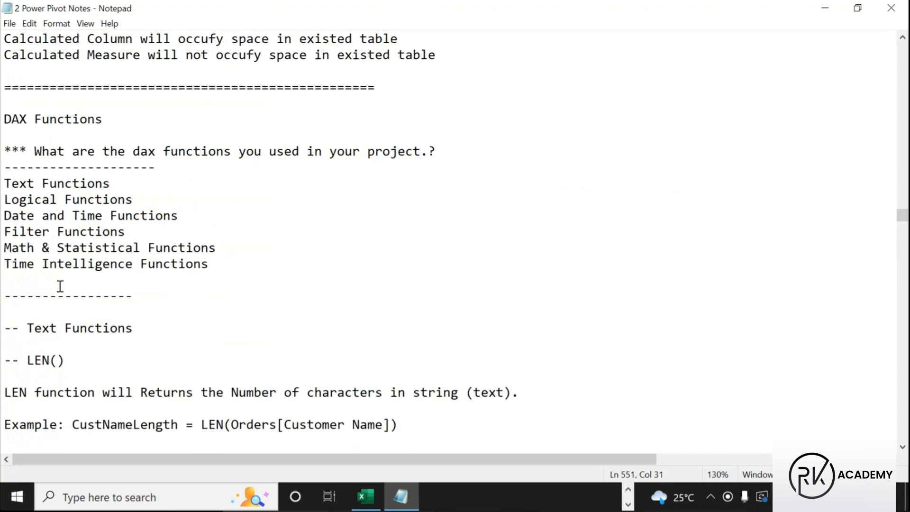
drag(2, 184, 199, 223)
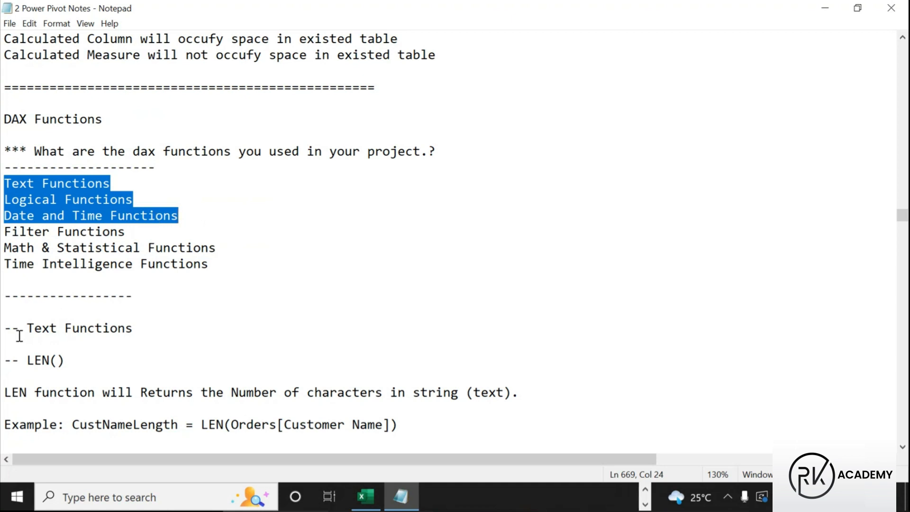
scroll(69, 335, down, 5)
scroll(97, 304, down, 17)
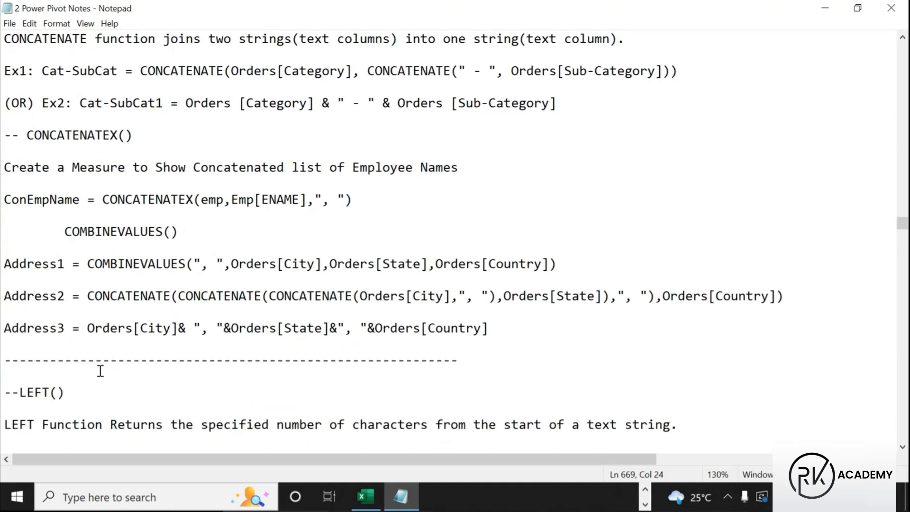
scroll(101, 360, down, 10)
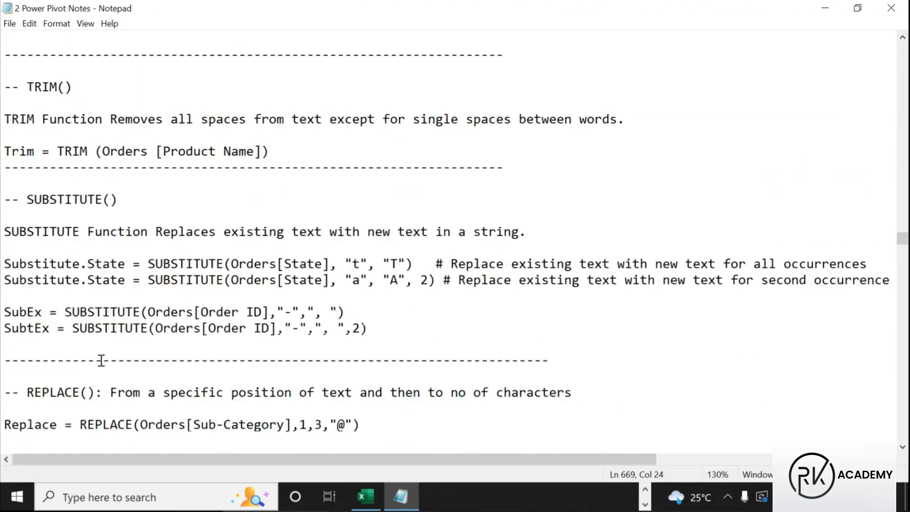
scroll(66, 310, down, 5)
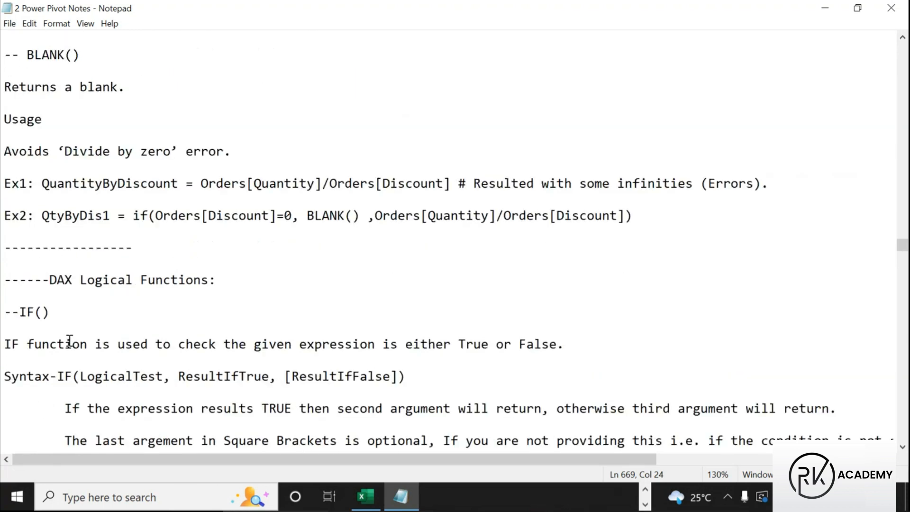
scroll(99, 278, up, 20)
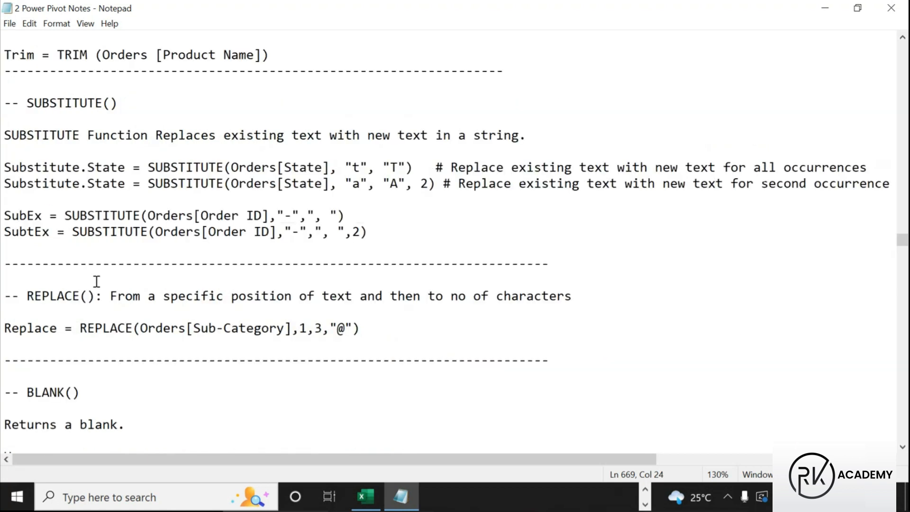
scroll(49, 306, up, 9)
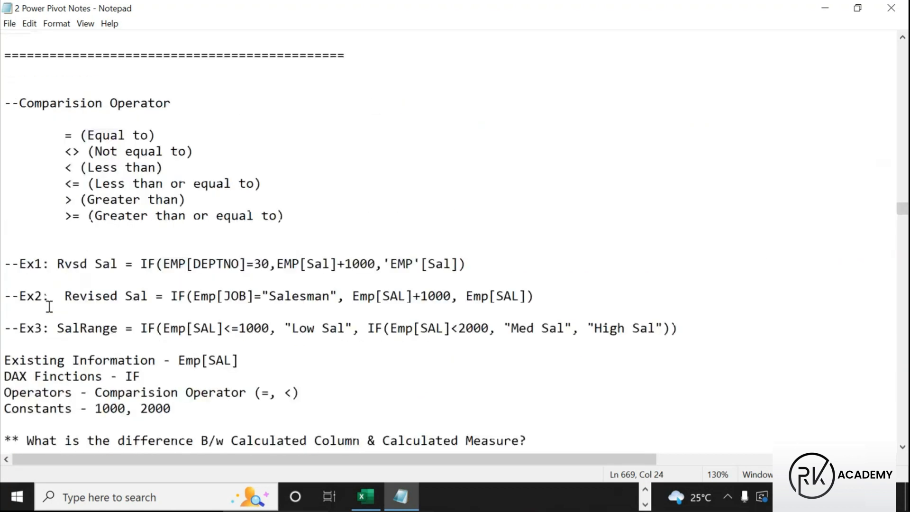
scroll(49, 308, down, 6)
Highlight the Text Functions category and the LEN() heading
drag(2, 280, 111, 280)
scroll(167, 325, down, 4)
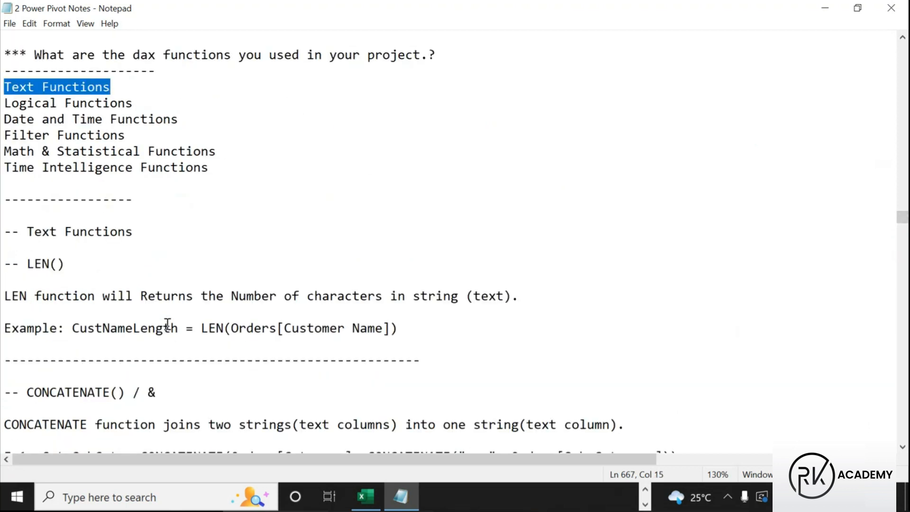
drag(3, 231, 135, 230)
scroll(146, 324, down, 2)
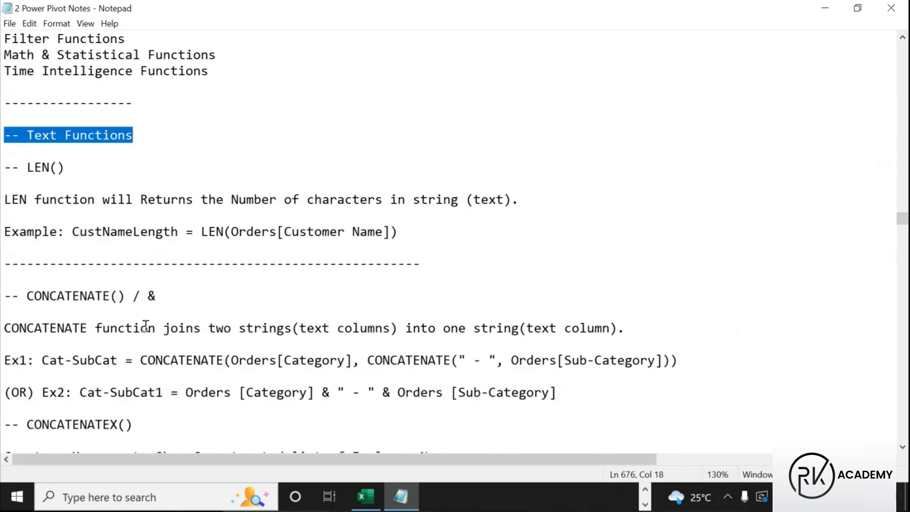
drag(19, 169, 72, 171)
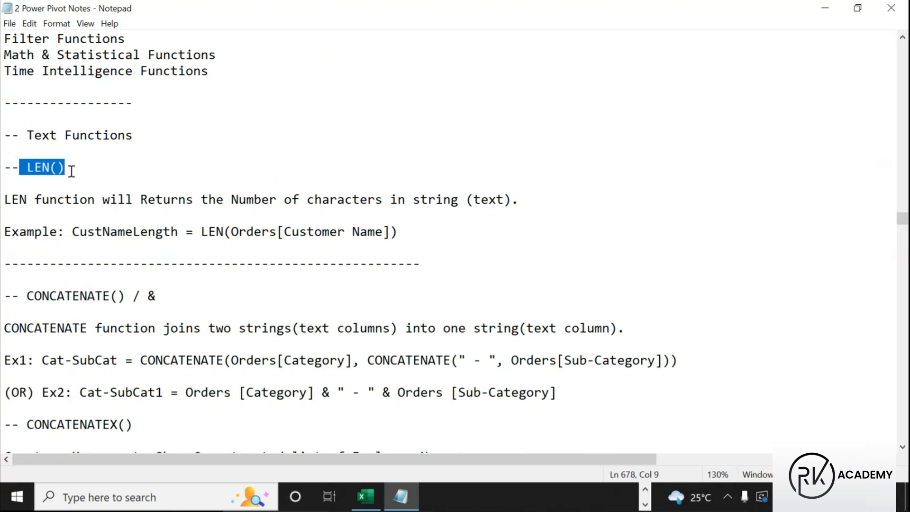
scroll(136, 249, down, 2)
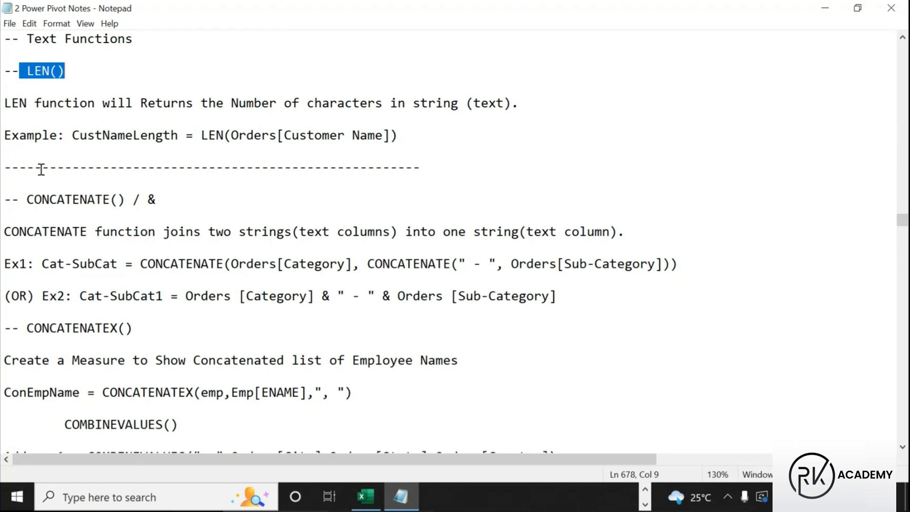
click(173, 195)
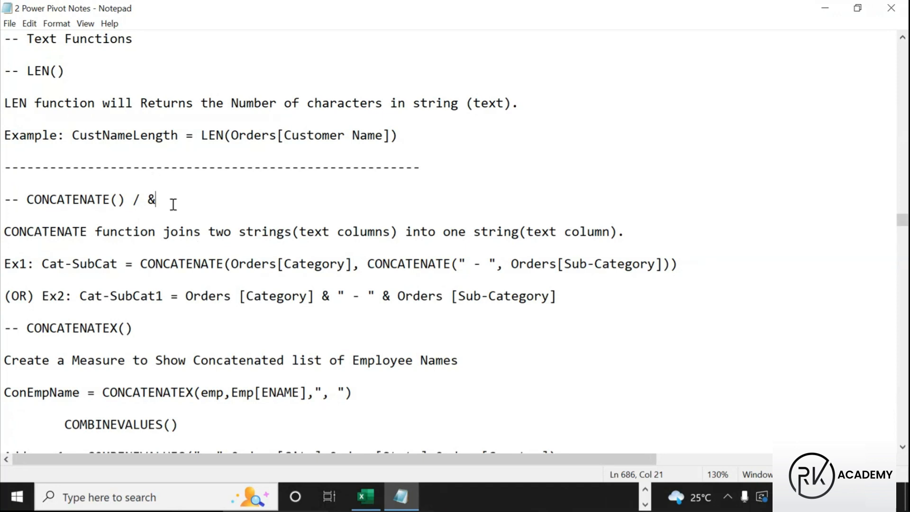
Highlight Customer Name and LEN in the CustNameLength = LEN(Orders[Customer Name]) example
scroll(170, 199, up, 2)
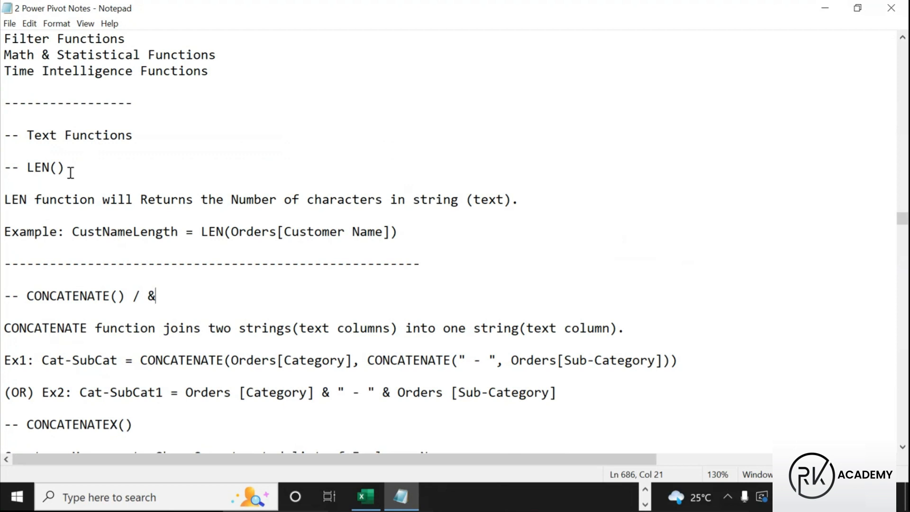
click(285, 232)
drag(285, 233, 383, 233)
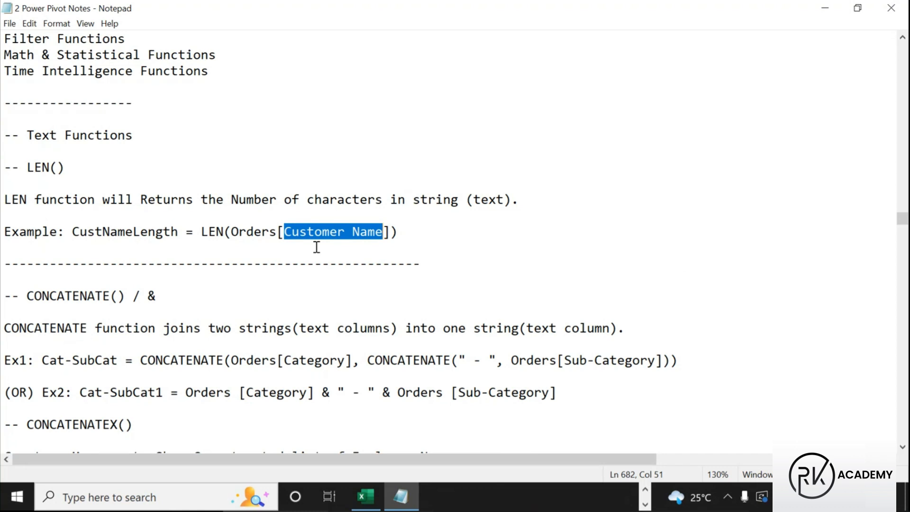
drag(224, 233, 201, 237)
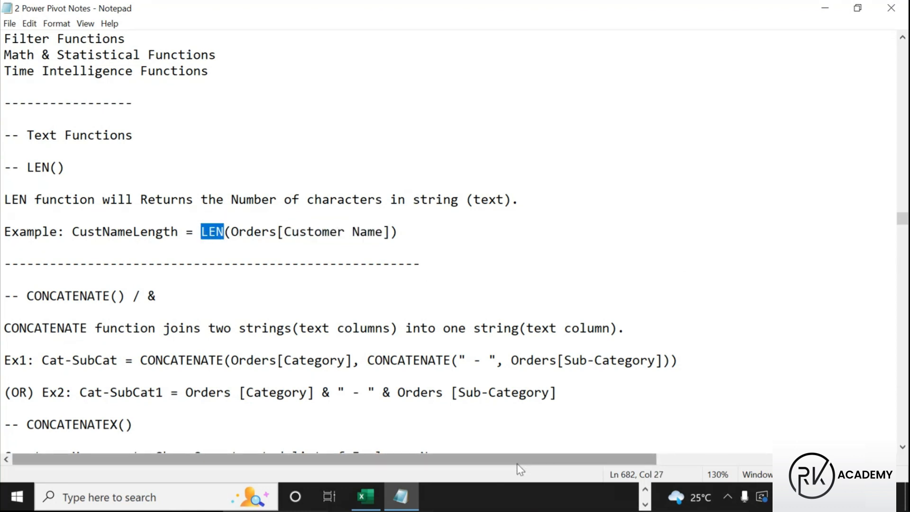
click(646, 493)
Open the Orders table in Data view and select its Customer Name column
click(476, 500)
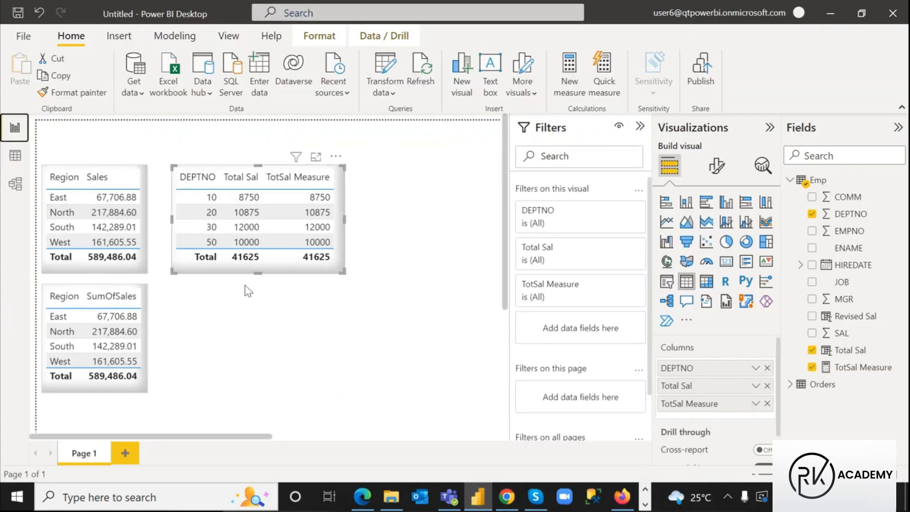
click(262, 341)
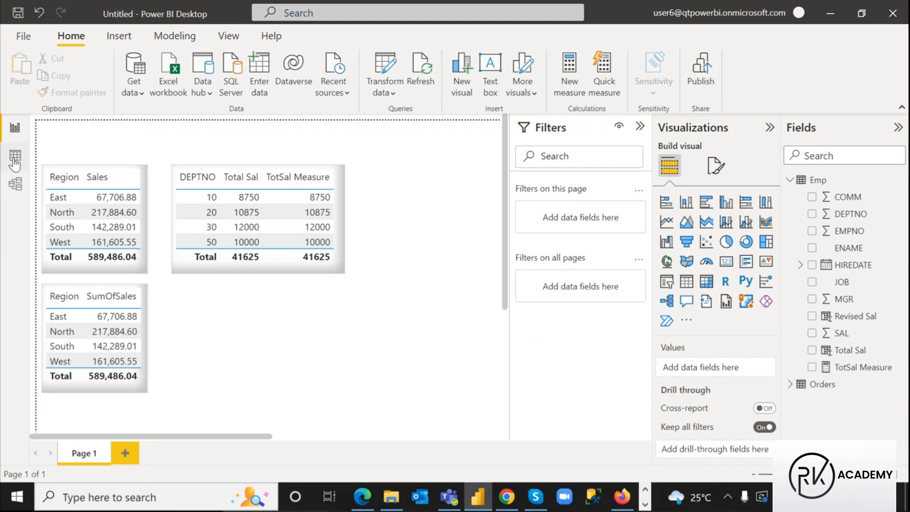
click(15, 161)
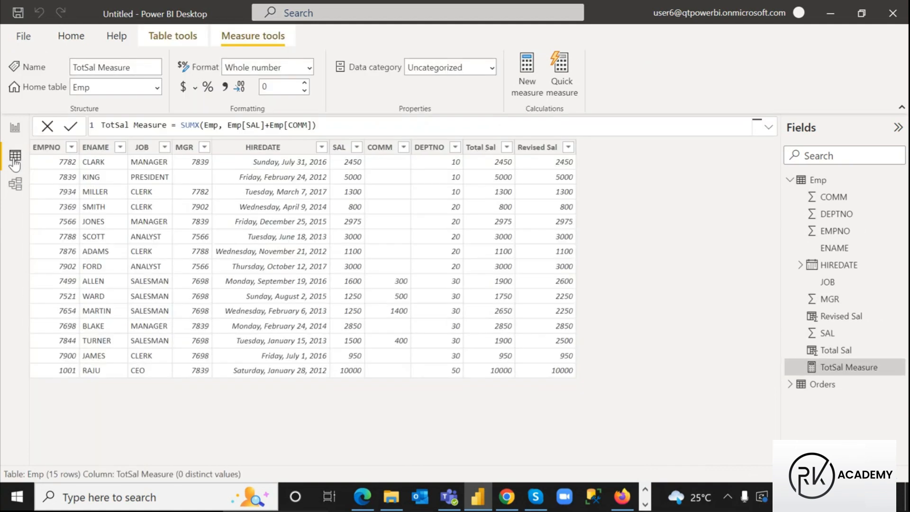
click(790, 180)
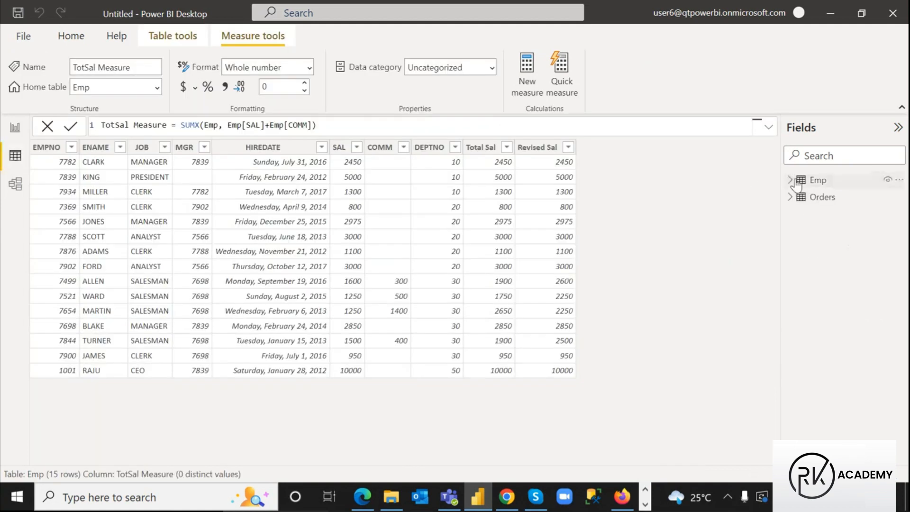
click(824, 202)
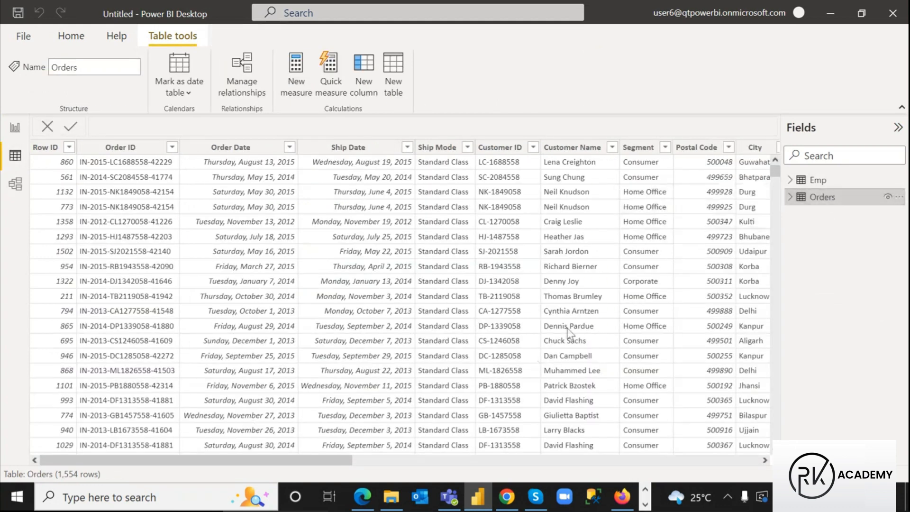
click(572, 148)
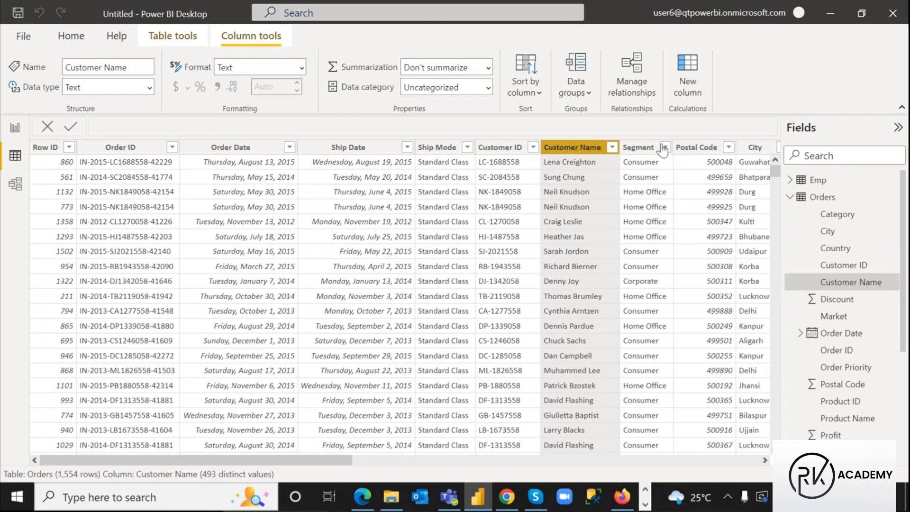
Add the Orders column CustName.Length = LEN(Orders[Customer Name])
click(674, 87)
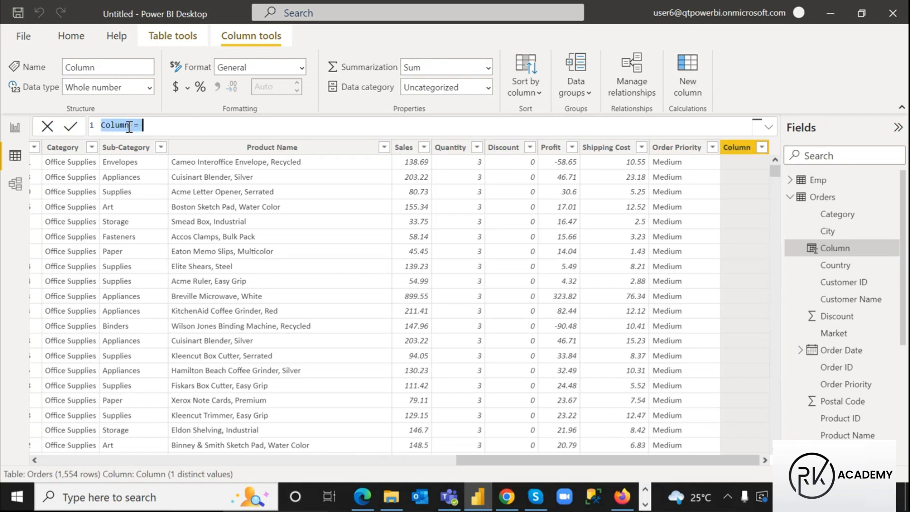
click(130, 125)
key(BackSpace)
key(BackSpace)
key(BackSpace)
key(BackSpace)
key(BackSpace)
text(ustName.Length)
click(206, 127)
text(len)
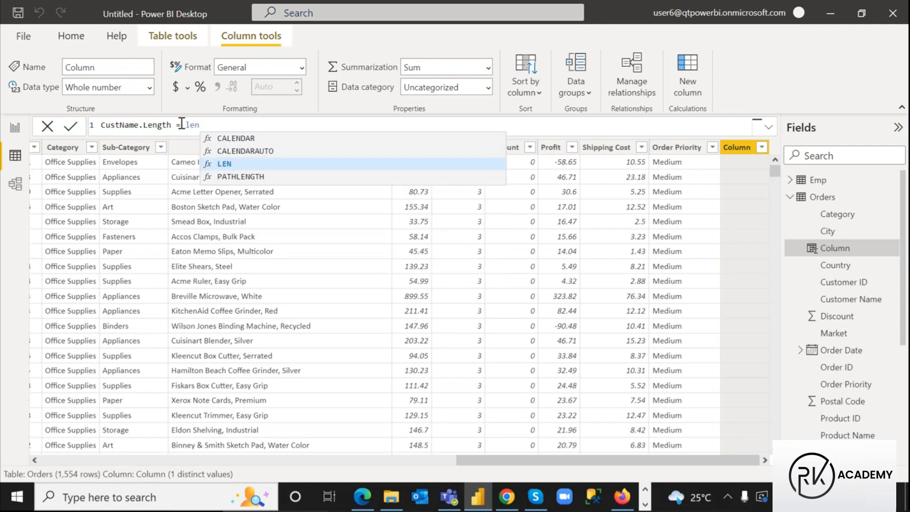
click(225, 166)
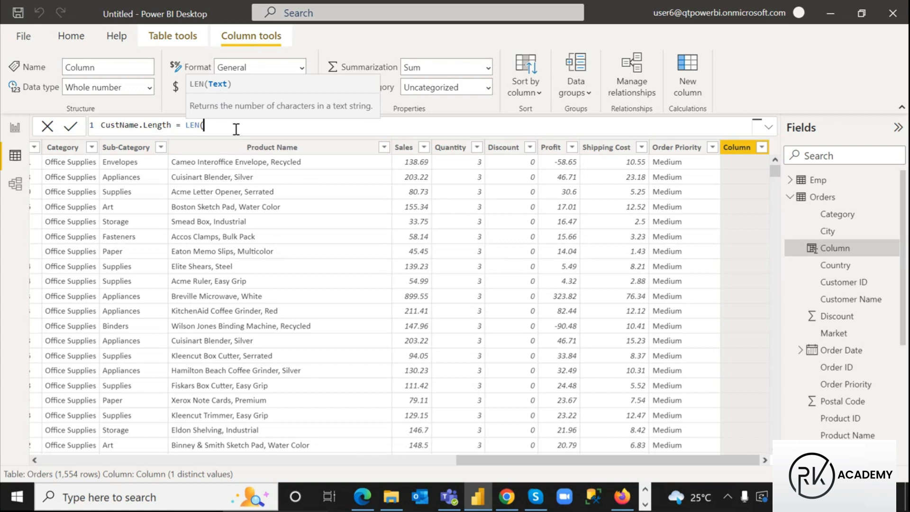
text(cust)
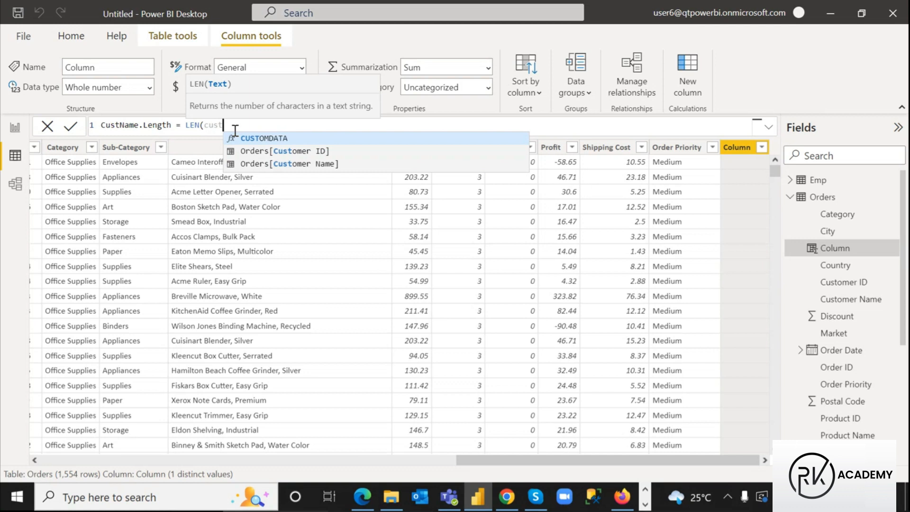
click(263, 165)
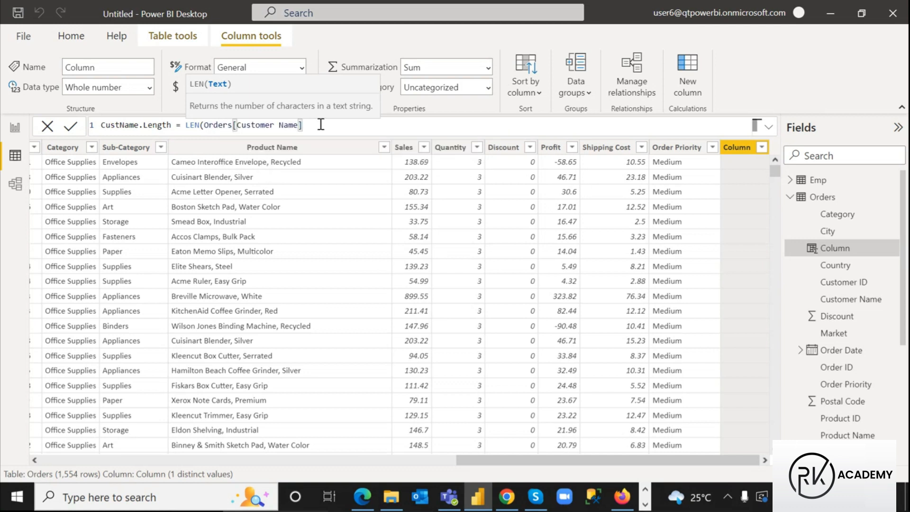
text())
key(Return)
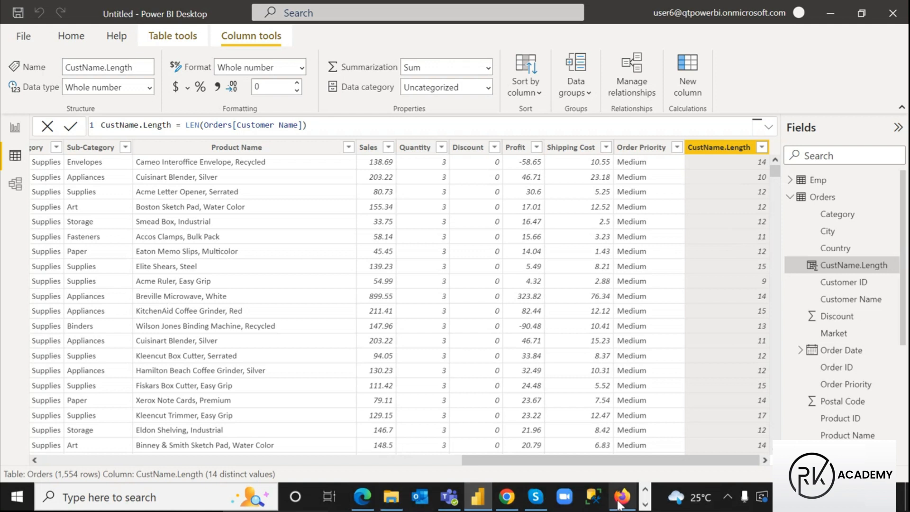
click(645, 505)
Bring up the 2 Power Pivot Notes and highlight the CONCATENATE() / & heading
click(400, 496)
scroll(388, 136, down, 3)
drag(20, 152, 163, 156)
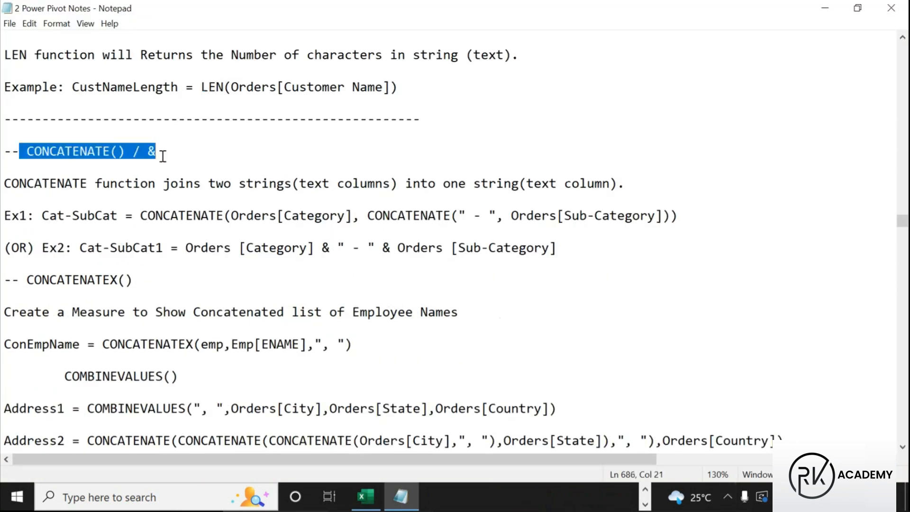
click(163, 156)
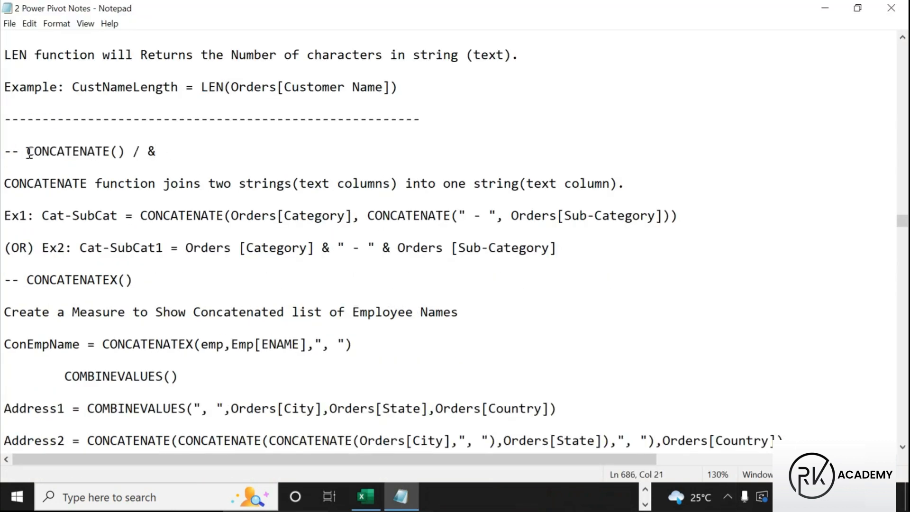
drag(25, 152, 101, 163)
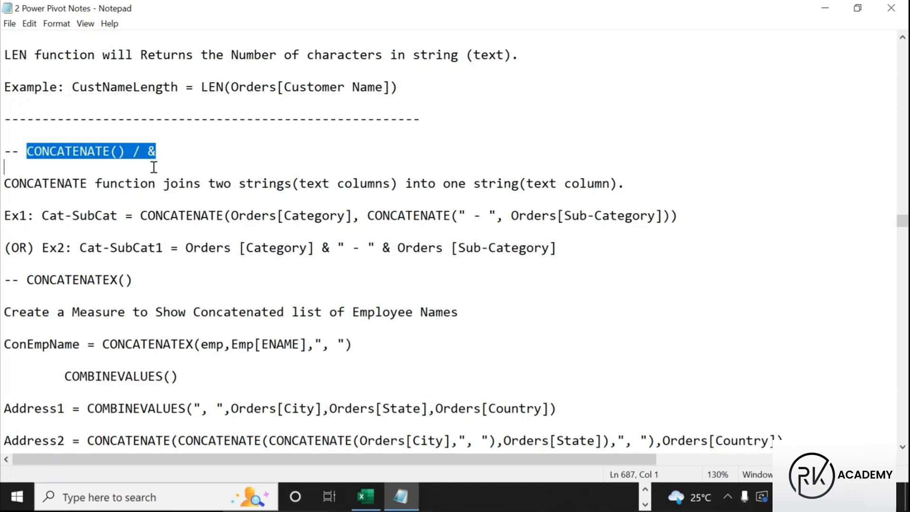
key(ctrl+2)
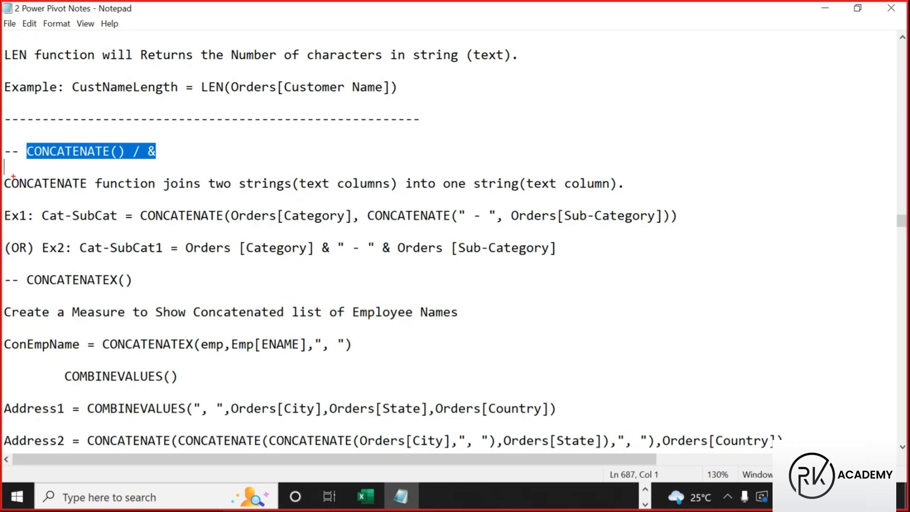
mouse_move(2, 176)
mouse_down()
mouse_move(124, 203)
mouse_move(158, 196)
mouse_up()
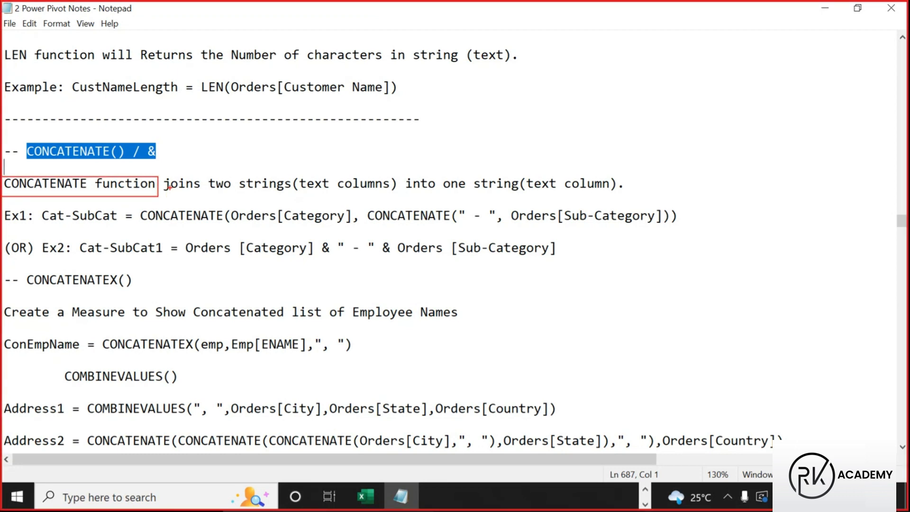
mouse_move(205, 175)
mouse_down()
mouse_move(293, 192)
mouse_move(280, 171)
mouse_move(329, 159)
mouse_move(333, 174)
mouse_move(337, 162)
mouse_up()
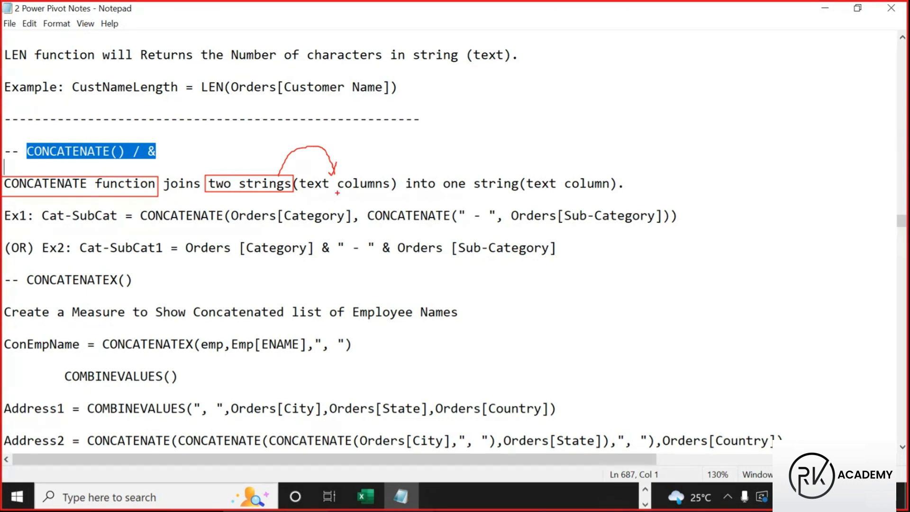
drag(421, 194, 515, 194)
mouse_move(443, 172)
mouse_down()
mouse_move(512, 196)
mouse_move(565, 171)
mouse_move(557, 174)
mouse_move(572, 178)
mouse_up()
mouse_move(21, 141)
mouse_down()
mouse_move(117, 166)
mouse_move(161, 157)
mouse_move(145, 157)
mouse_move(145, 144)
mouse_up()
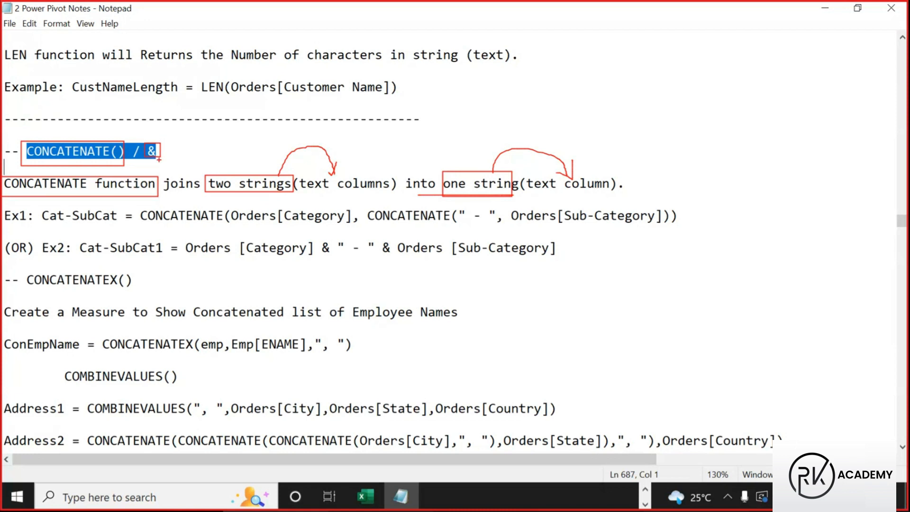
mouse_move(72, 135)
mouse_down()
mouse_move(86, 141)
mouse_move(100, 108)
mouse_up()
drag(160, 158, 166, 161)
mouse_move(40, 207)
mouse_down()
mouse_move(77, 222)
mouse_move(123, 223)
mouse_up()
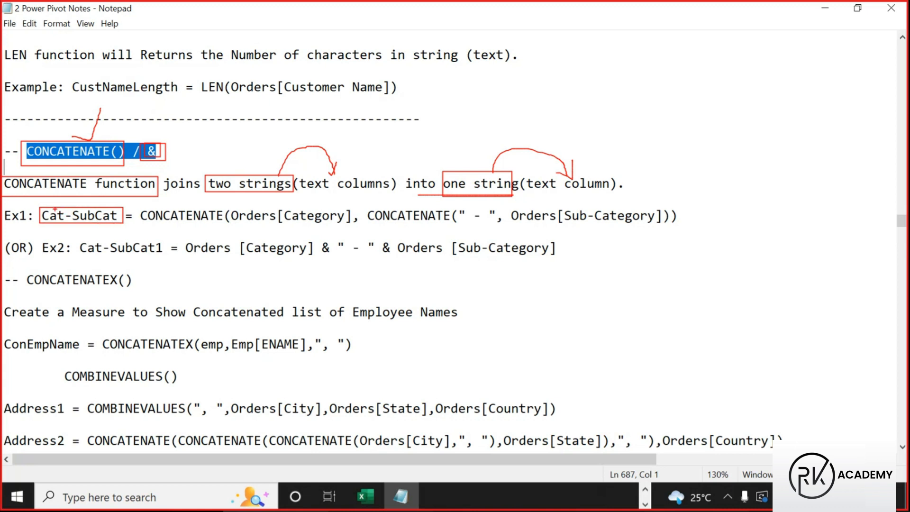
mouse_move(59, 209)
mouse_down()
mouse_move(67, 189)
mouse_move(105, 193)
mouse_up()
drag(137, 207, 227, 221)
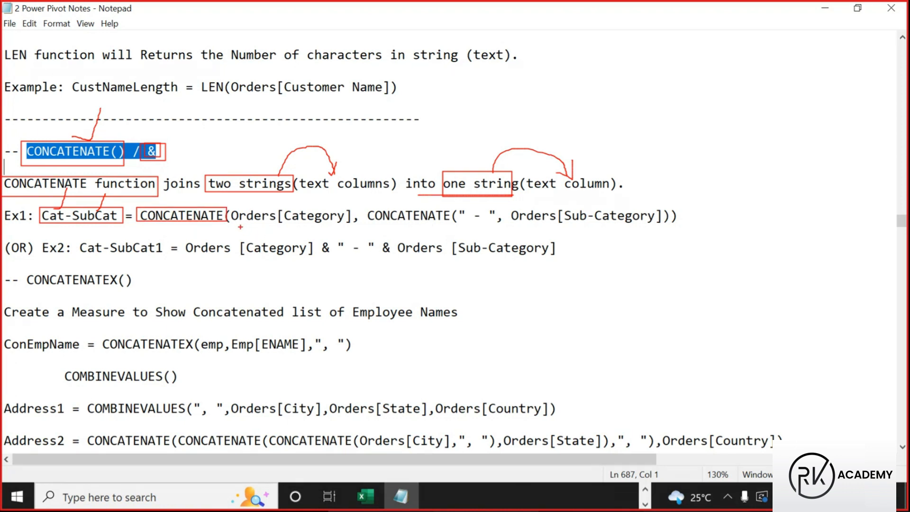
drag(248, 226, 331, 227)
drag(523, 228, 665, 228)
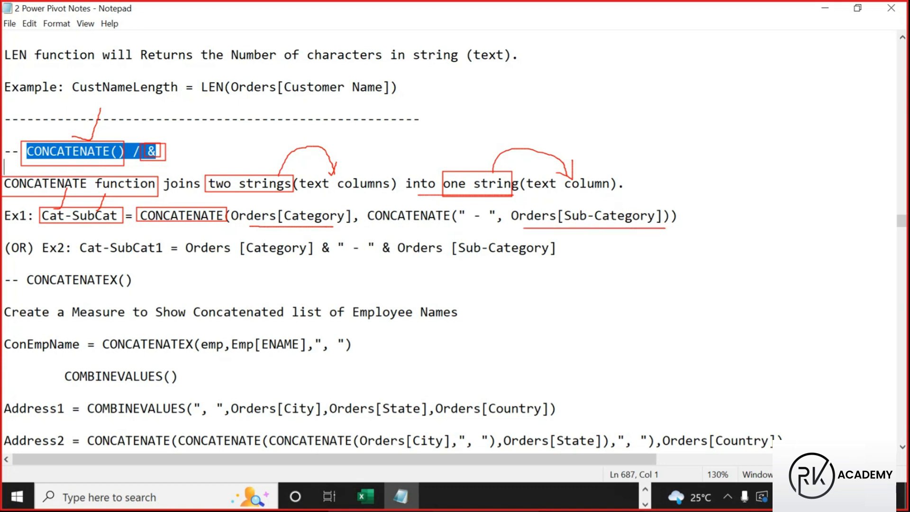
drag(455, 207, 500, 223)
mouse_move(316, 205)
mouse_down()
mouse_move(323, 210)
mouse_move(337, 196)
mouse_up()
drag(637, 207, 654, 187)
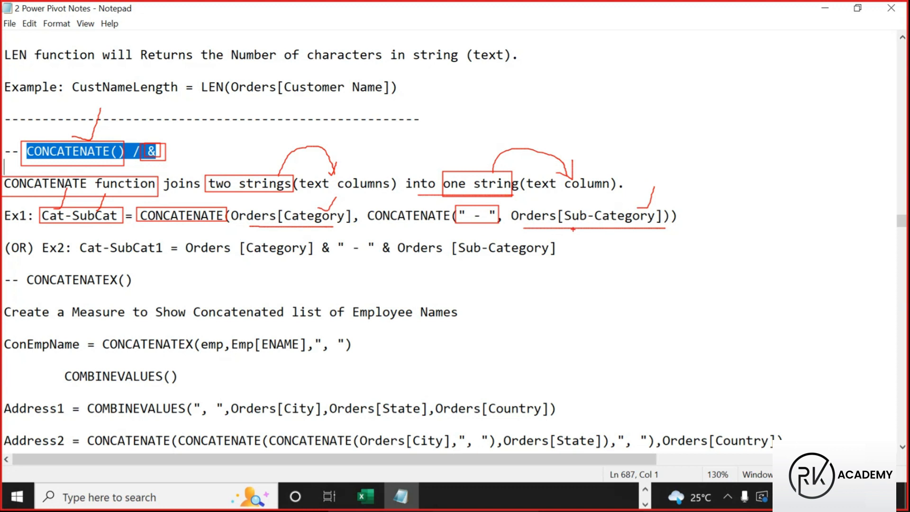
drag(456, 205, 497, 225)
drag(194, 225, 194, 231)
drag(414, 225, 433, 230)
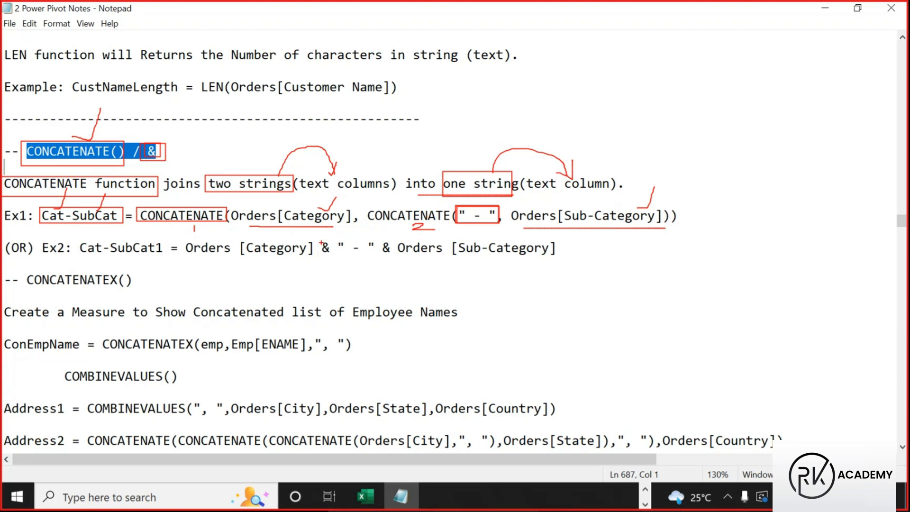
mouse_move(322, 239)
mouse_down()
mouse_move(332, 258)
mouse_move(323, 240)
mouse_up()
mouse_move(379, 244)
mouse_down()
mouse_move(393, 256)
mouse_move(379, 255)
mouse_move(379, 239)
mouse_move(393, 241)
mouse_up()
mouse_move(156, 155)
mouse_down()
mouse_move(166, 157)
mouse_move(195, 112)
mouse_up()
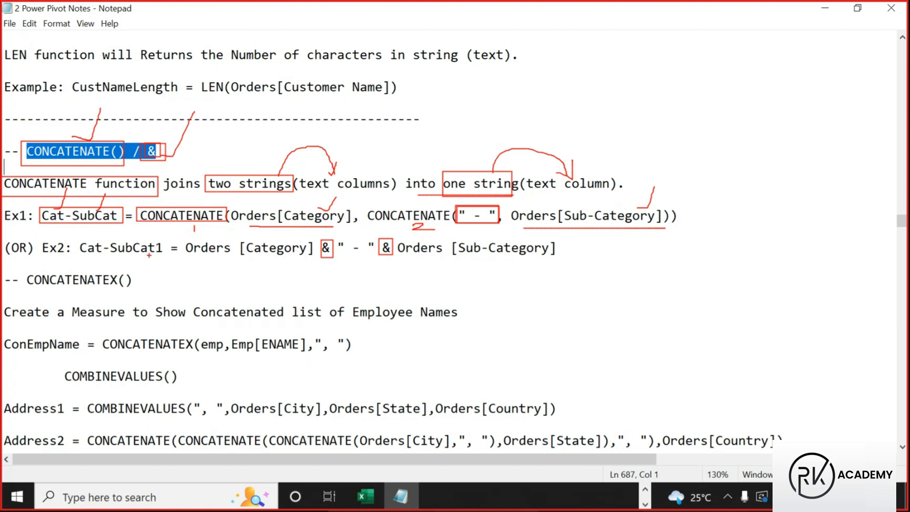
drag(91, 257, 160, 256)
drag(192, 258, 291, 258)
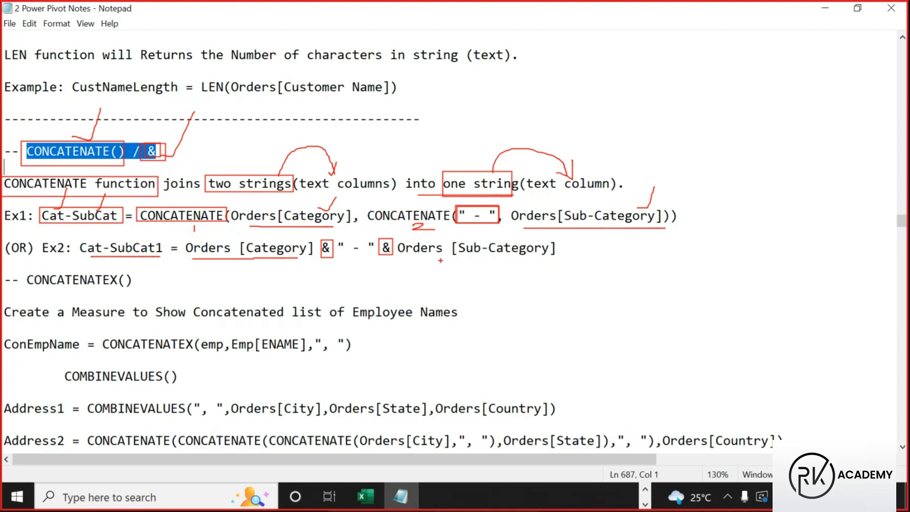
drag(417, 261, 553, 261)
Underline the dash separator in Ex2, clear the pen marks and return to Power BI Desktop
drag(350, 253, 379, 253)
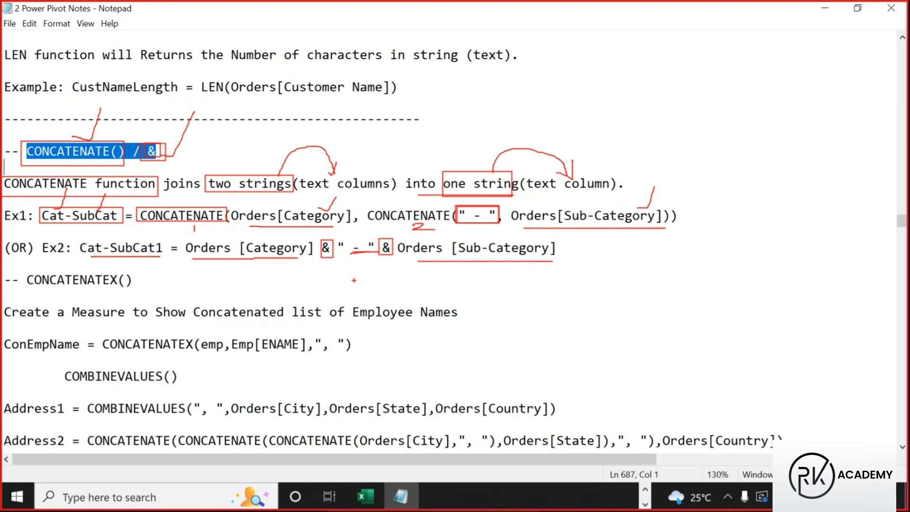
key(Escape)
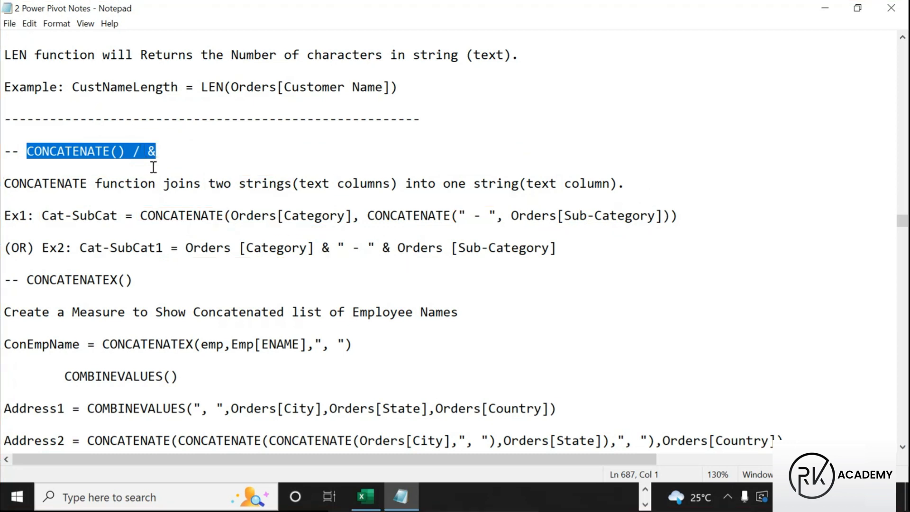
click(645, 490)
click(645, 489)
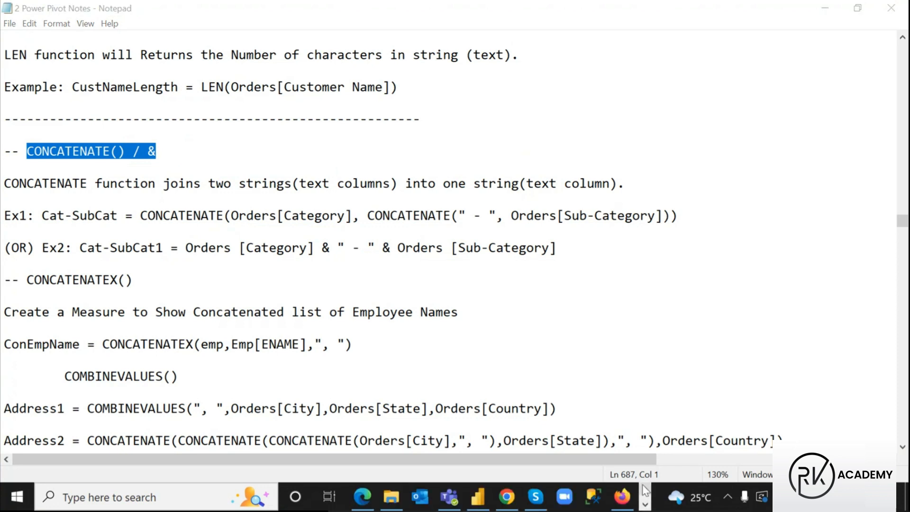
click(479, 496)
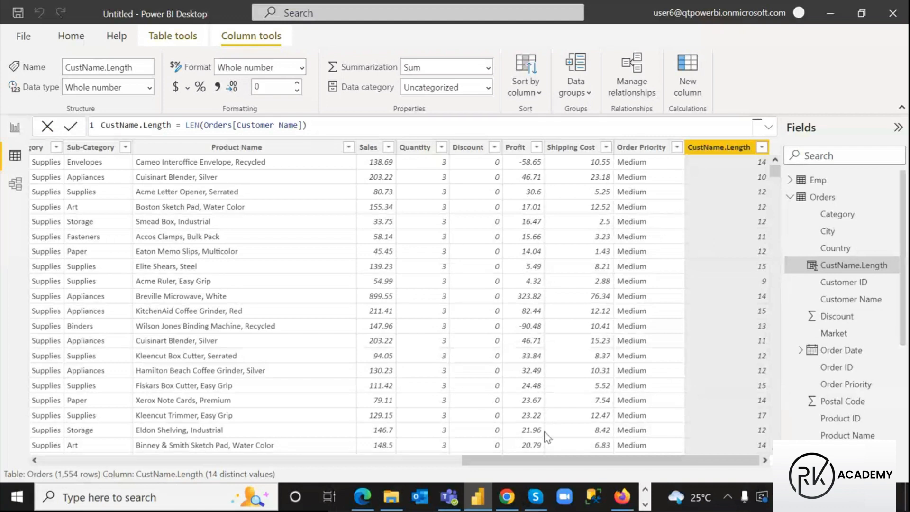
Scroll the Orders grid left and select the Category and Sub-Category columns
drag(573, 464, 405, 464)
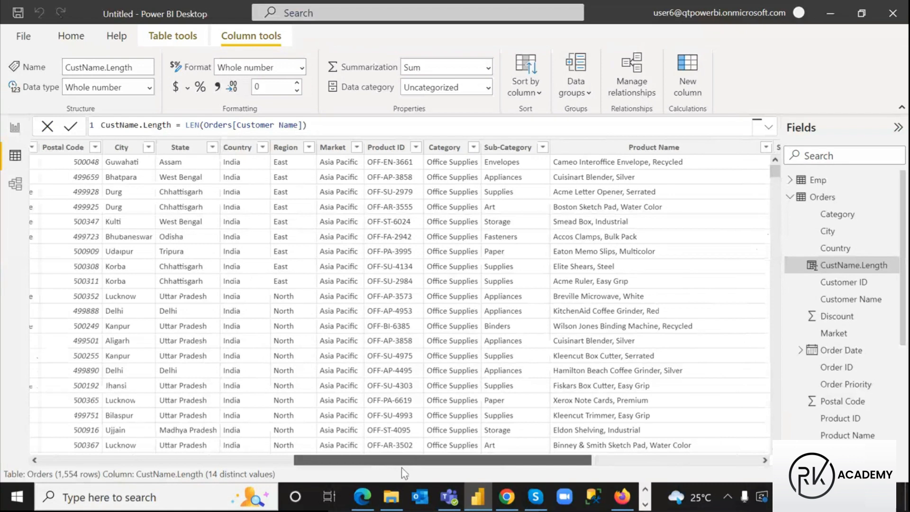
click(451, 151)
click(496, 150)
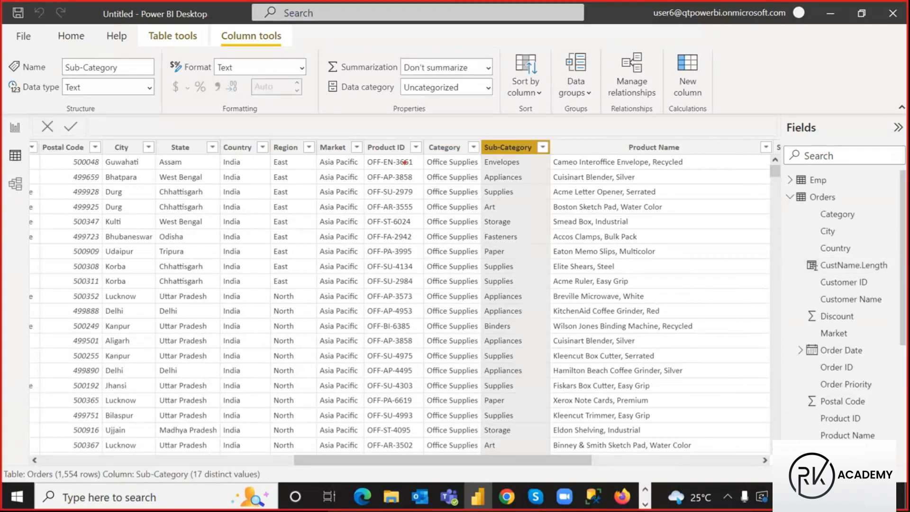
mouse_move(423, 156)
mouse_down()
mouse_move(460, 168)
mouse_move(492, 158)
mouse_move(528, 165)
mouse_up()
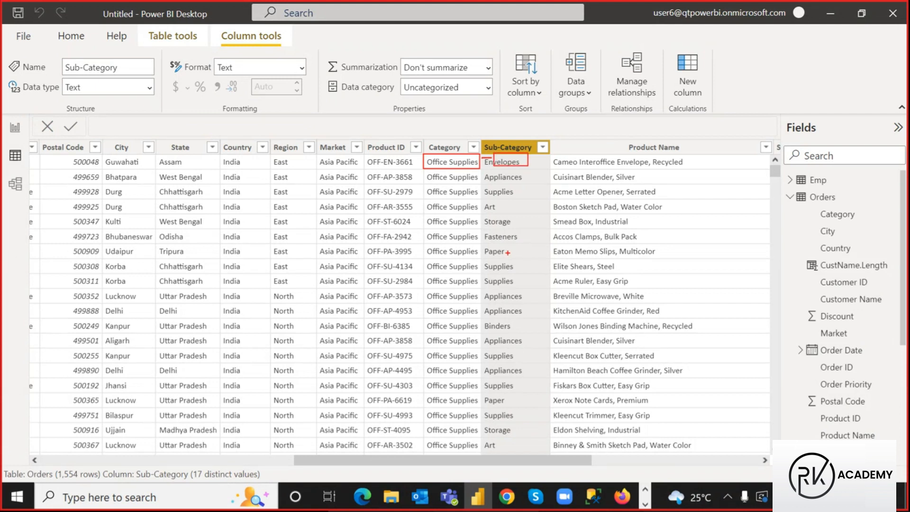
key(Escape)
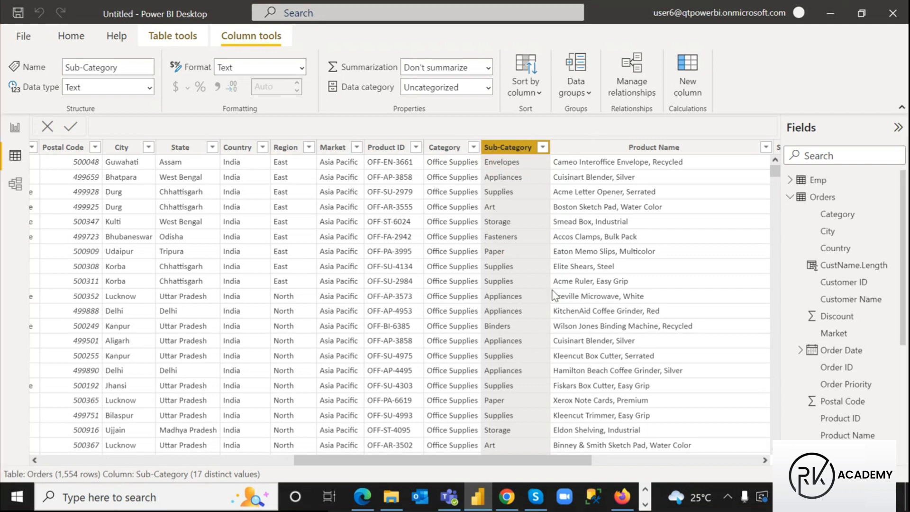
Create the Orders column Cat - SubCat = Orders[Category] & Orders[Sub-Category]
click(688, 69)
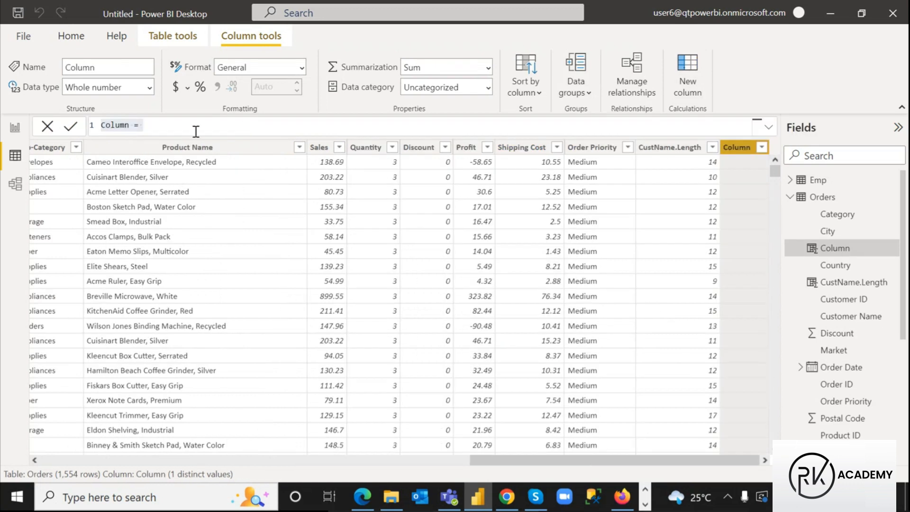
click(129, 125)
double_click(130, 125)
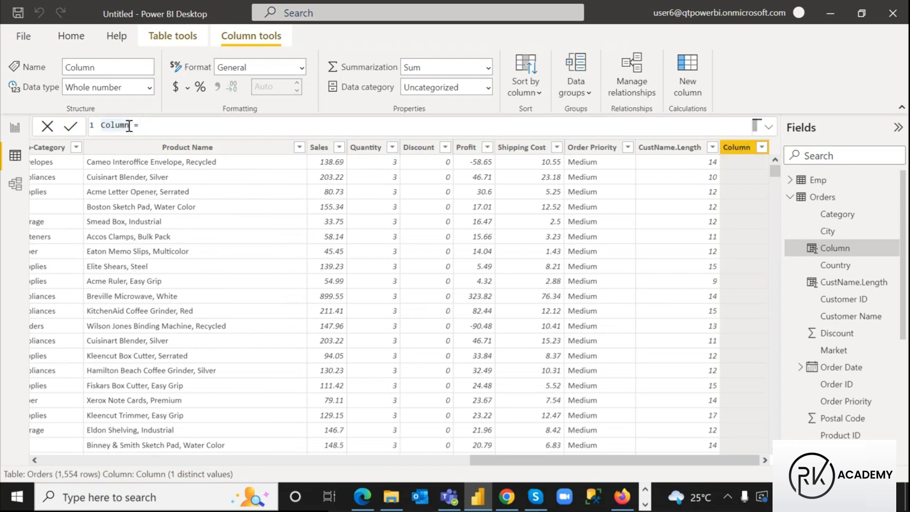
text(C)
text(at)
text( - SubCat)
text(cat)
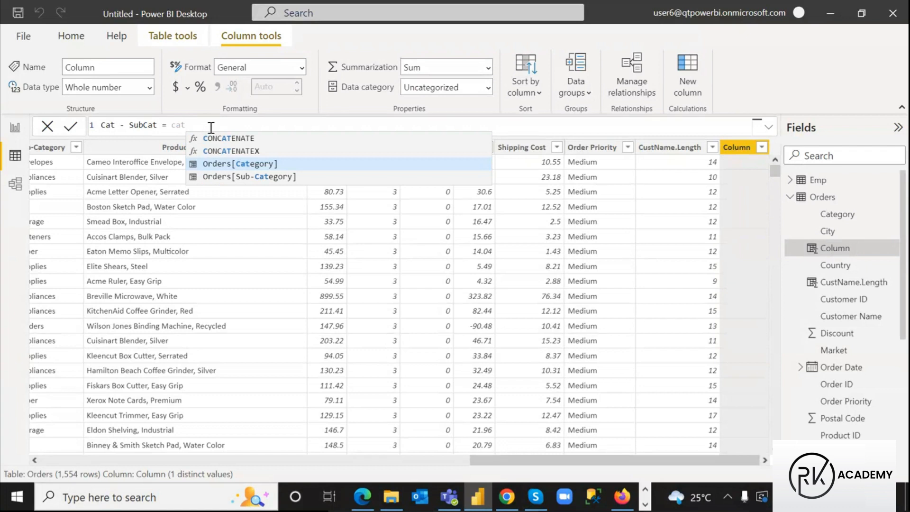
click(229, 165)
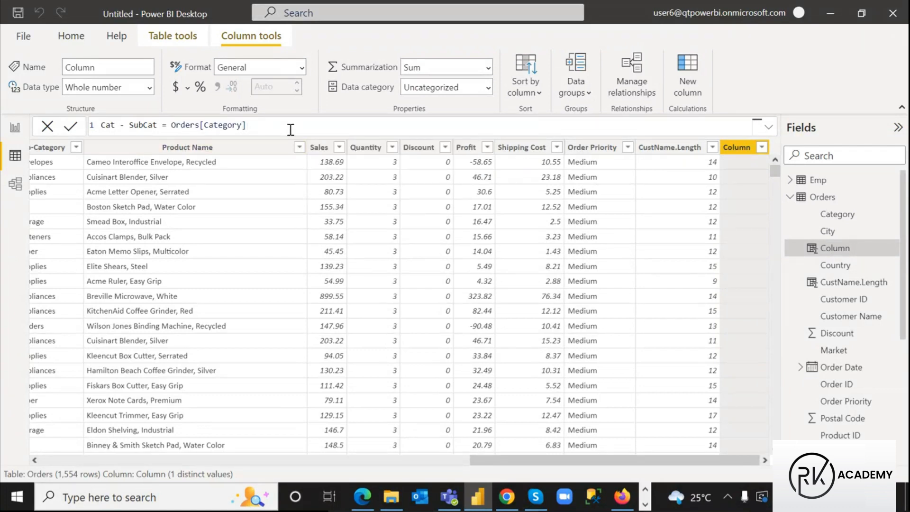
text(& su)
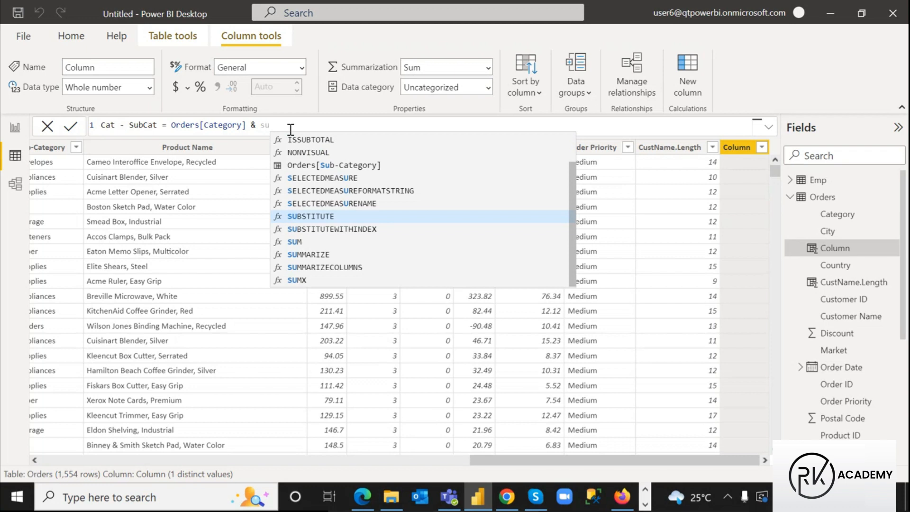
text(b)
click(318, 151)
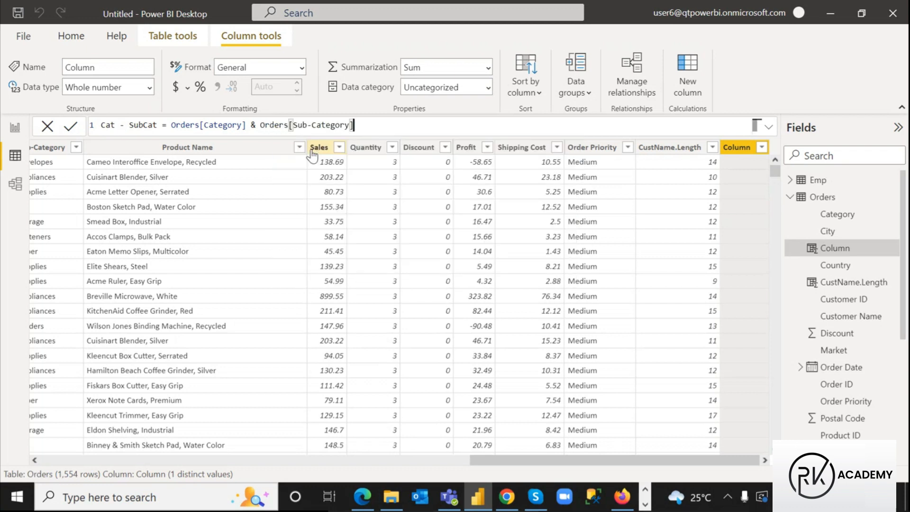
drag(171, 124, 353, 125)
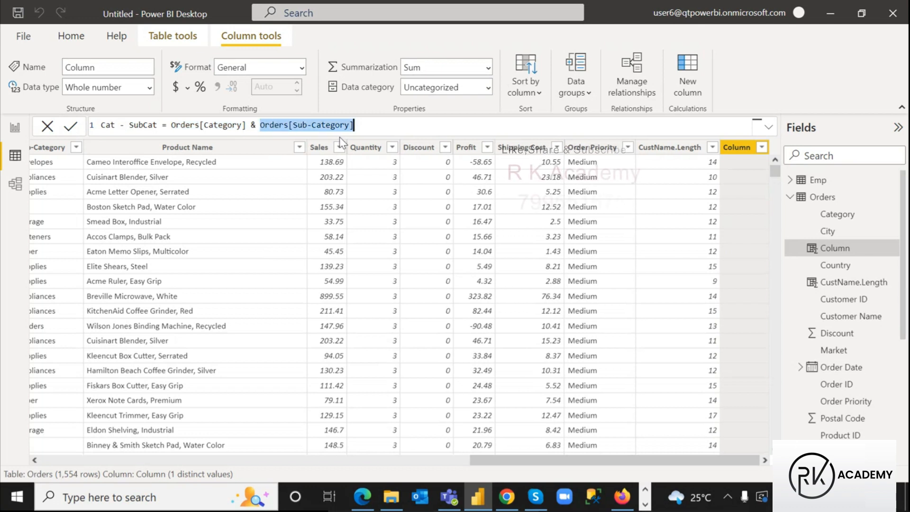
click(253, 125)
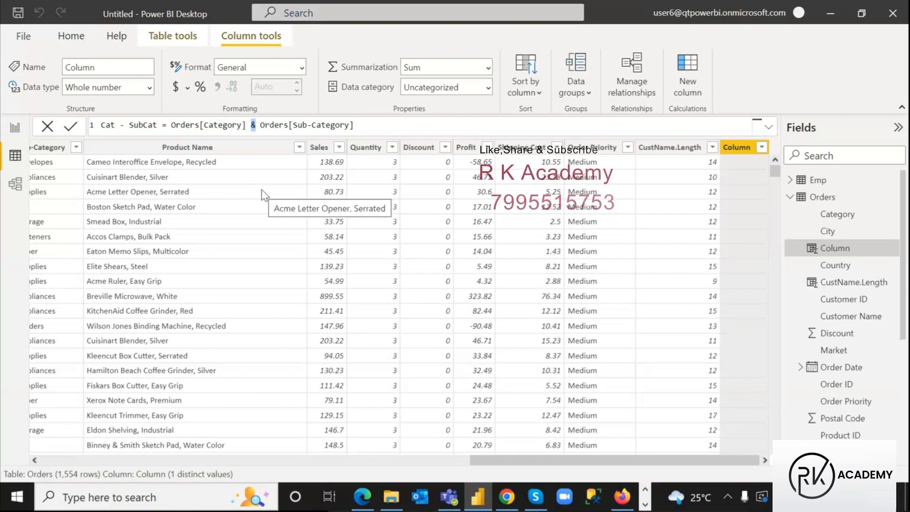
click(357, 125)
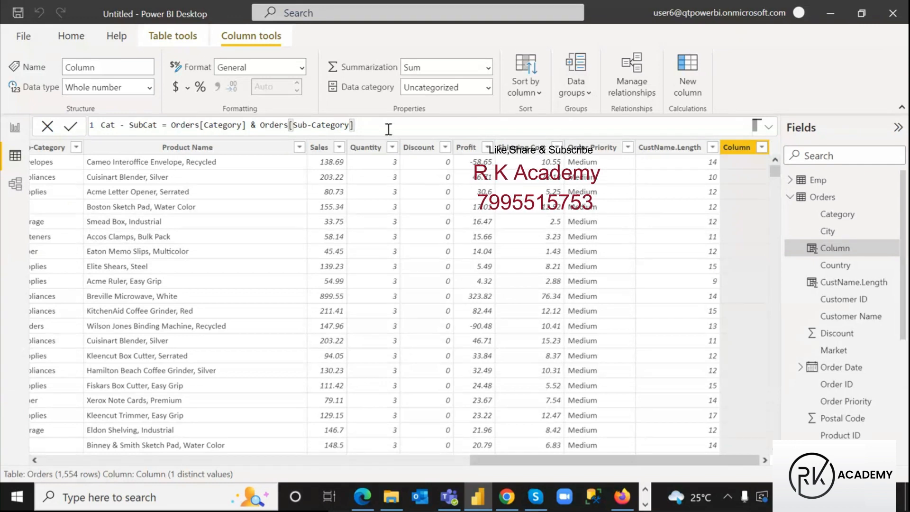
Commit the Cat - SubCat formula, giving values like Office SuppliesEnvelopes, then return to its & operator
key(Return)
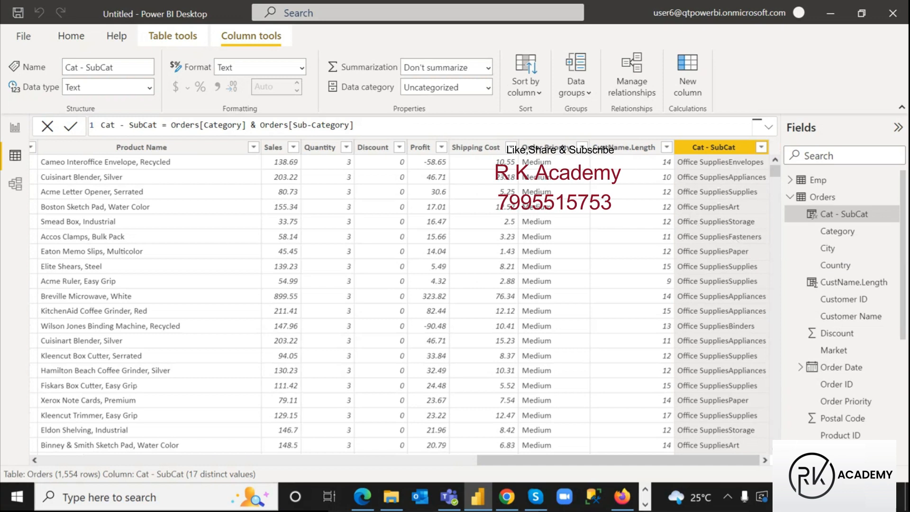
drag(675, 157, 770, 168)
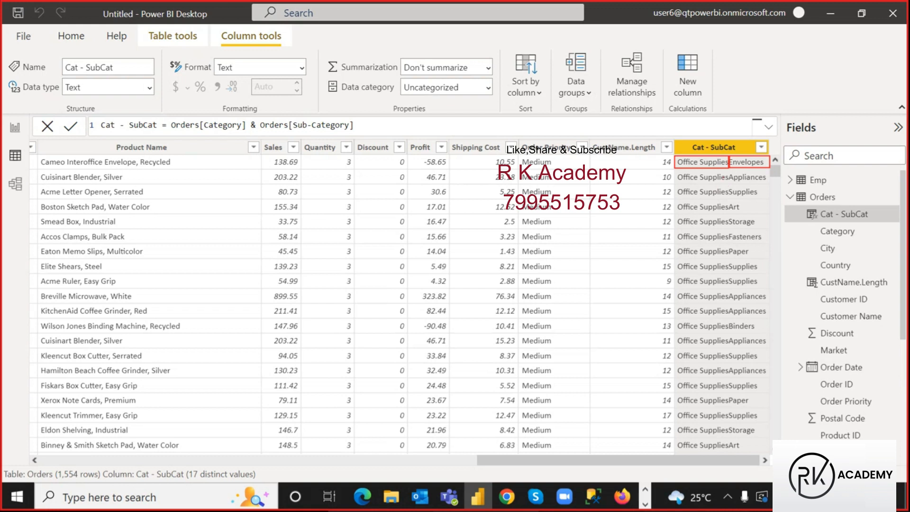
key(Escape)
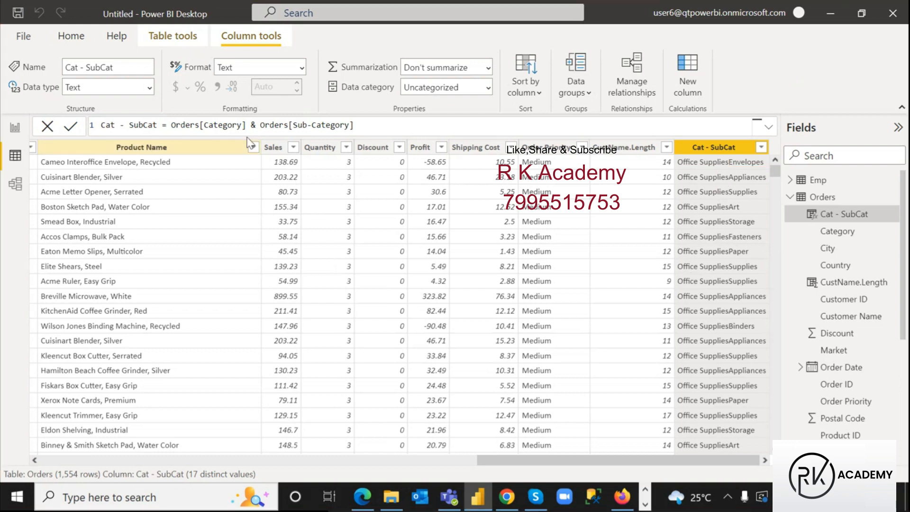
click(255, 126)
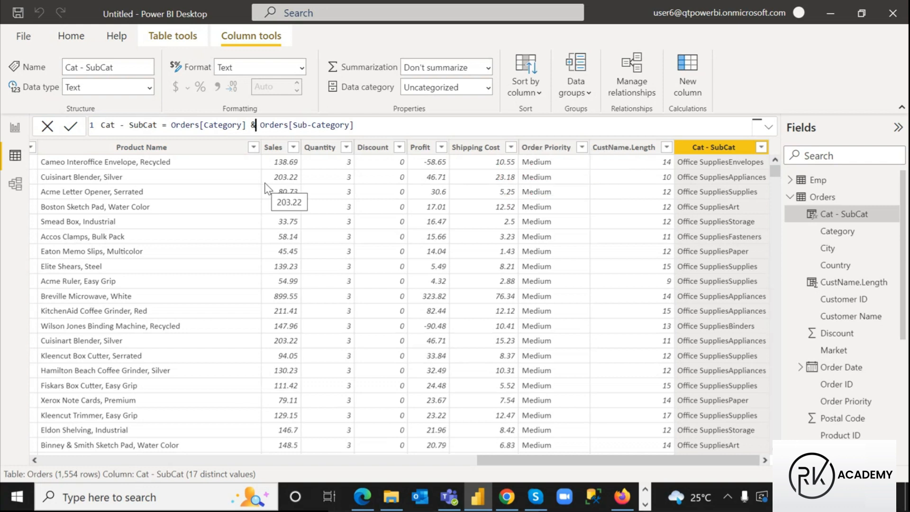
Insert a " _ " separator string after the & in the Cat - SubCat formula and mark it up on screen
text(")
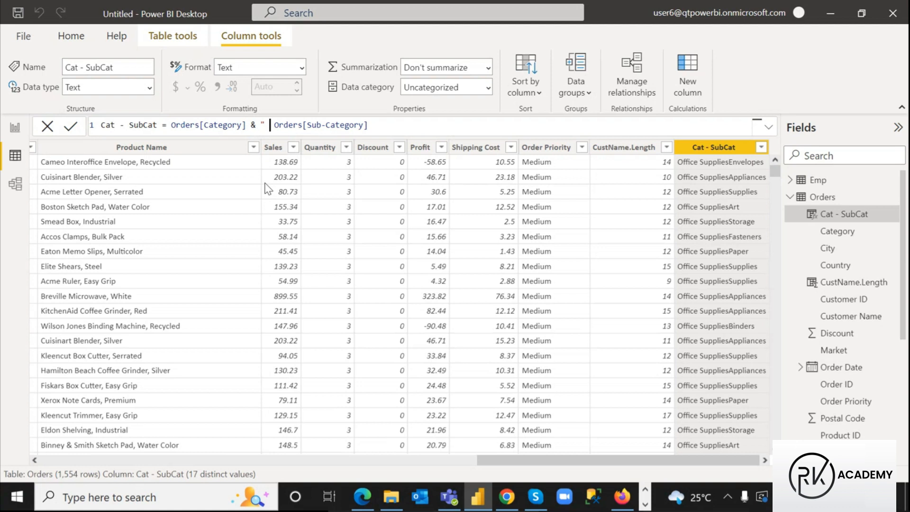
text( _)
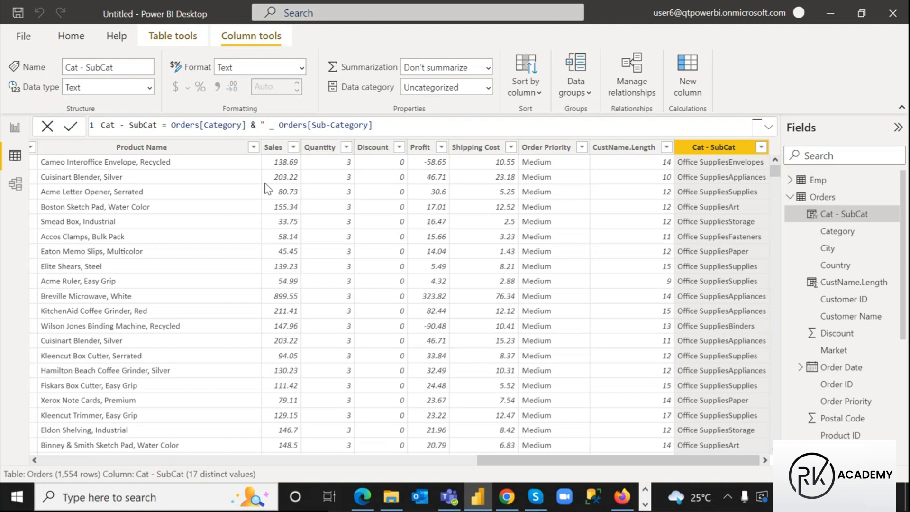
text( ")
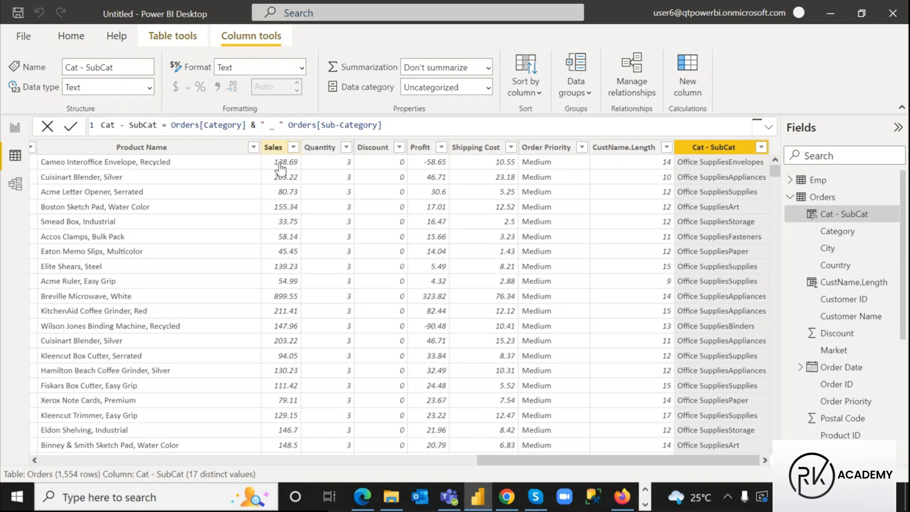
key(ctrl+2)
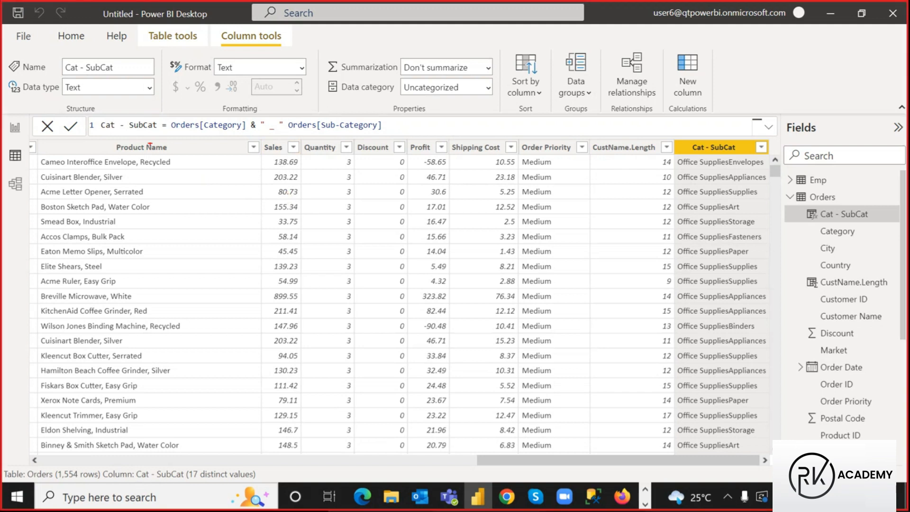
mouse_move(167, 117)
mouse_down()
mouse_move(228, 136)
mouse_move(285, 133)
mouse_up()
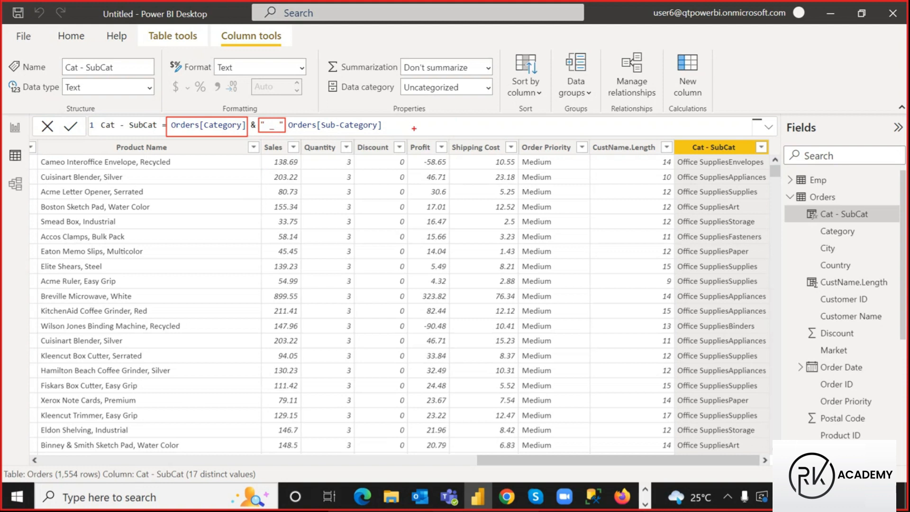
drag(288, 117, 388, 133)
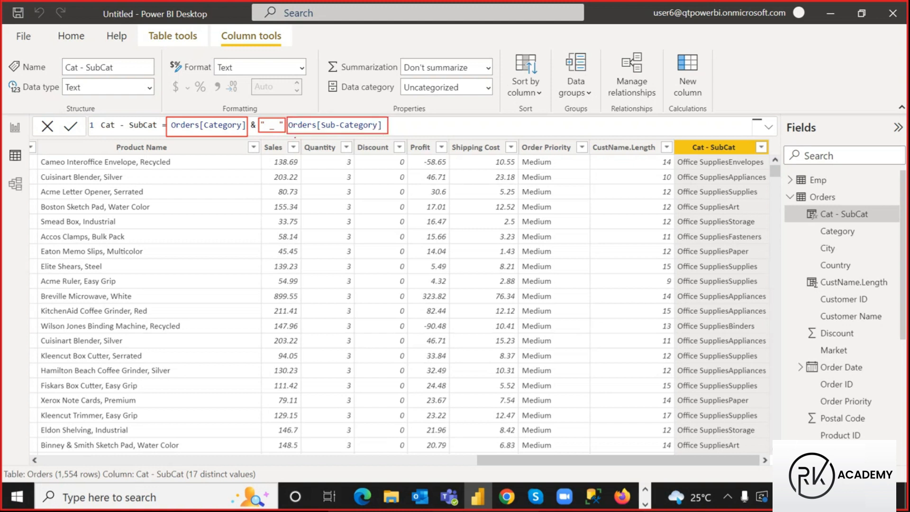
mouse_move(200, 117)
mouse_down()
mouse_move(213, 119)
mouse_move(219, 99)
mouse_up()
drag(269, 116, 273, 97)
drag(253, 132, 245, 176)
drag(188, 108, 189, 114)
drag(261, 112, 261, 119)
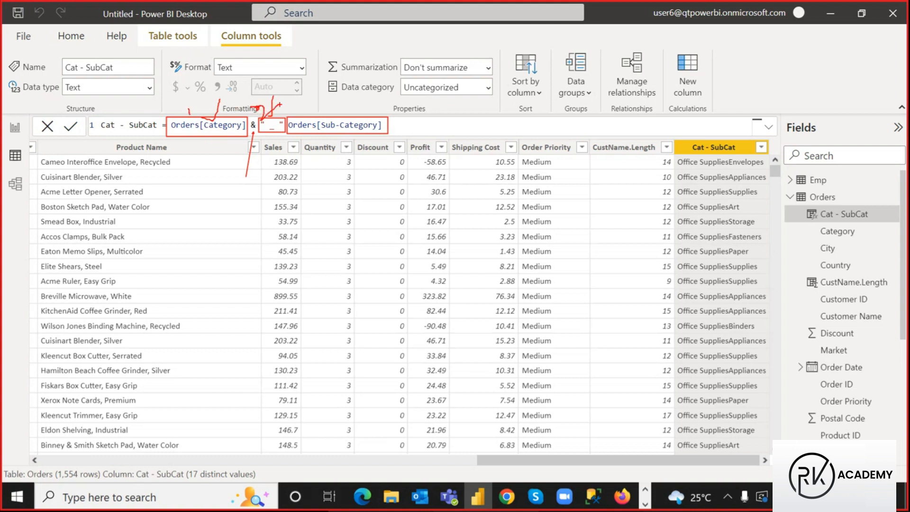
mouse_move(322, 109)
mouse_down()
mouse_move(337, 108)
mouse_move(331, 116)
mouse_up()
drag(266, 120, 266, 126)
drag(262, 123, 269, 123)
mouse_move(307, 105)
mouse_down()
mouse_move(313, 113)
mouse_move(287, 114)
mouse_move(290, 98)
mouse_move(301, 113)
mouse_up()
Add the missing & before Orders[Sub-Category] so the formula reads Orders[Category] & " _ " & Orders[Sub-Category], and commit
key(Escape)
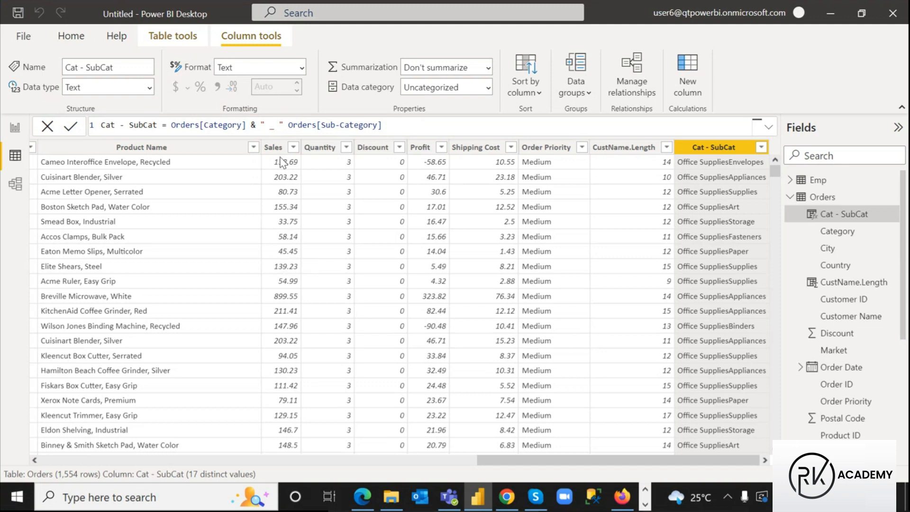
click(396, 127)
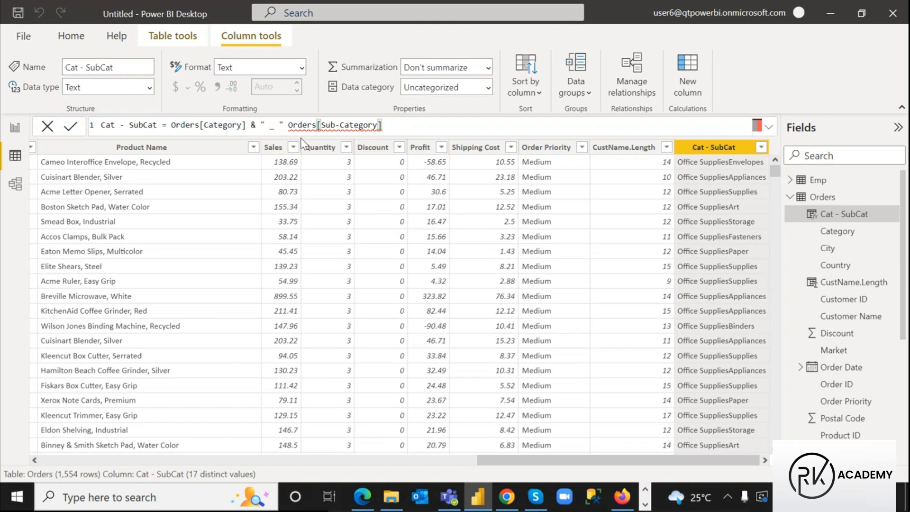
drag(286, 128, 260, 126)
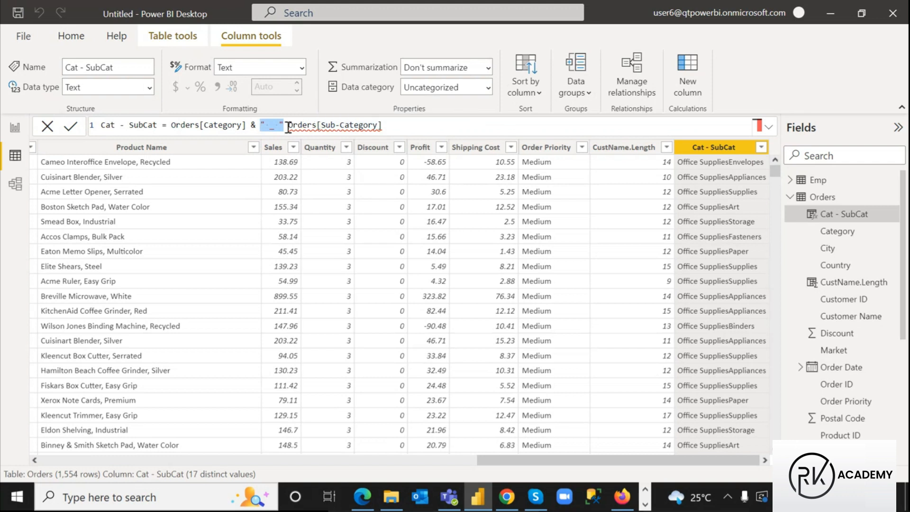
click(287, 126)
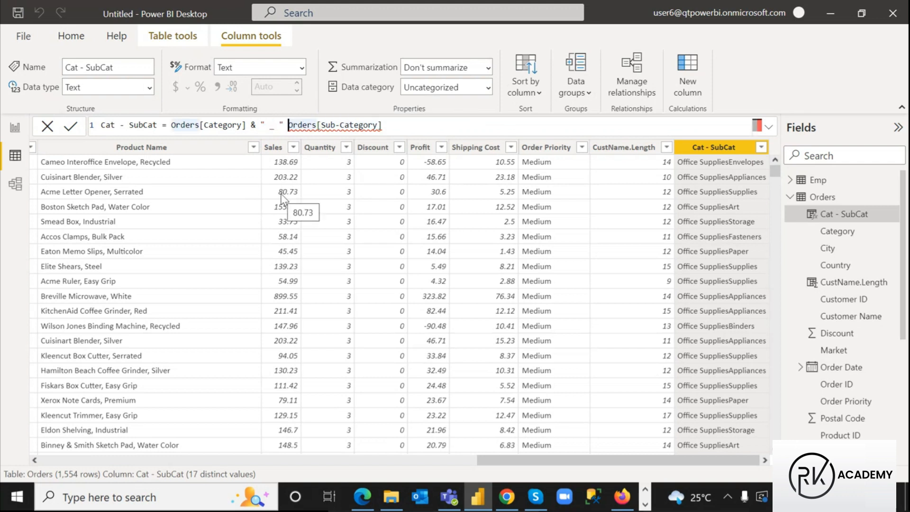
text(&)
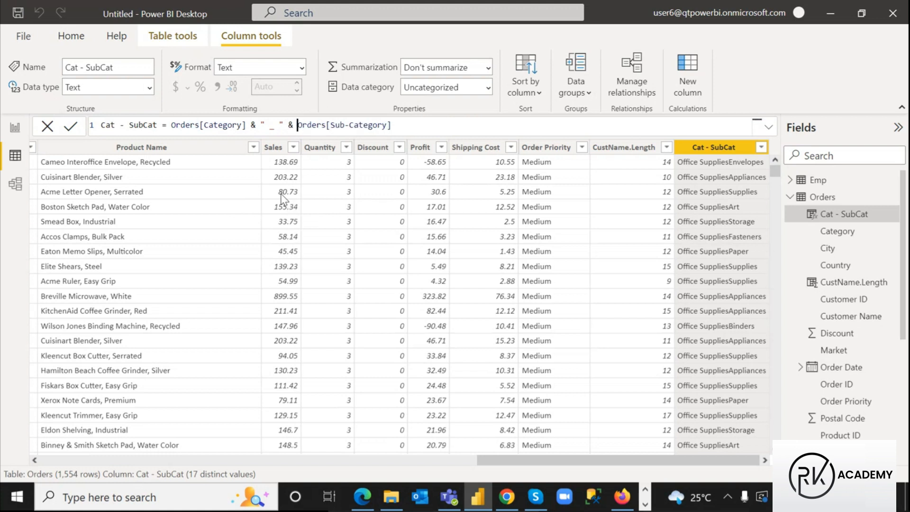
click(458, 126)
key(Return)
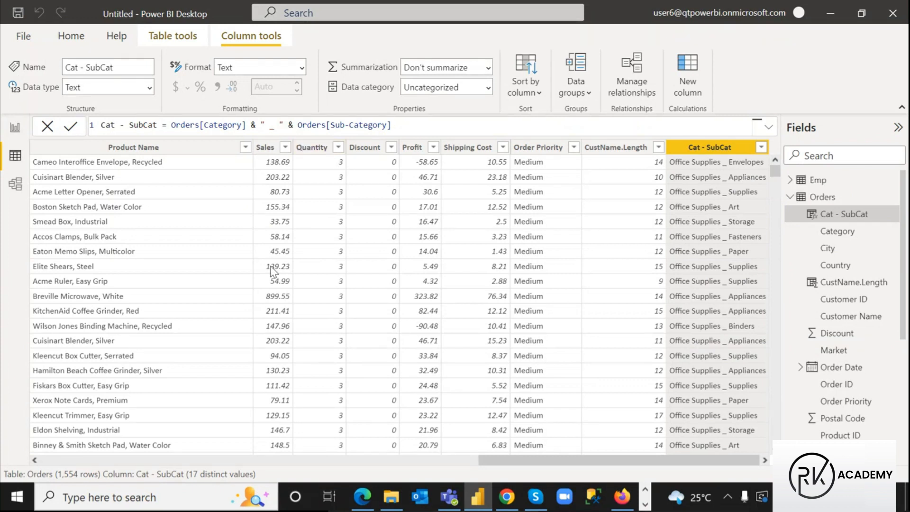
Replace the underscore with a dash so values read like Office Supplies - Envelopes, and commit
click(273, 125)
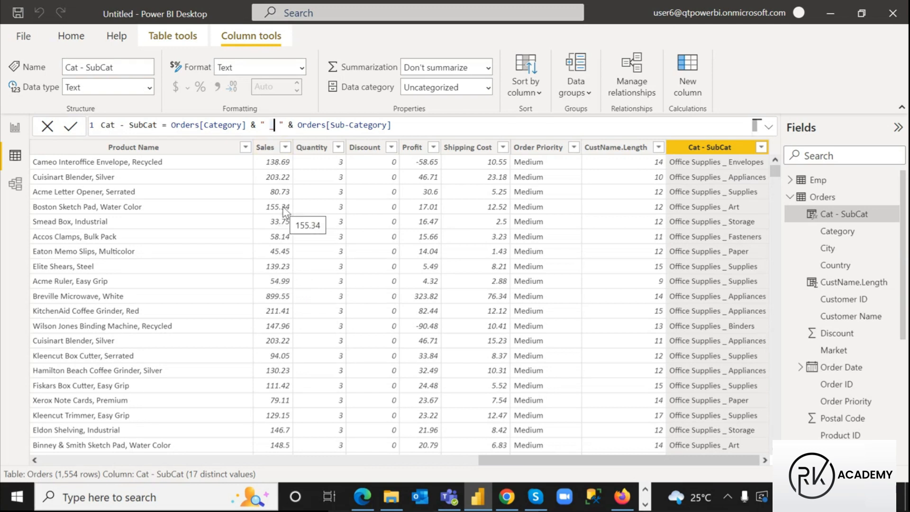
key(BackSpace)
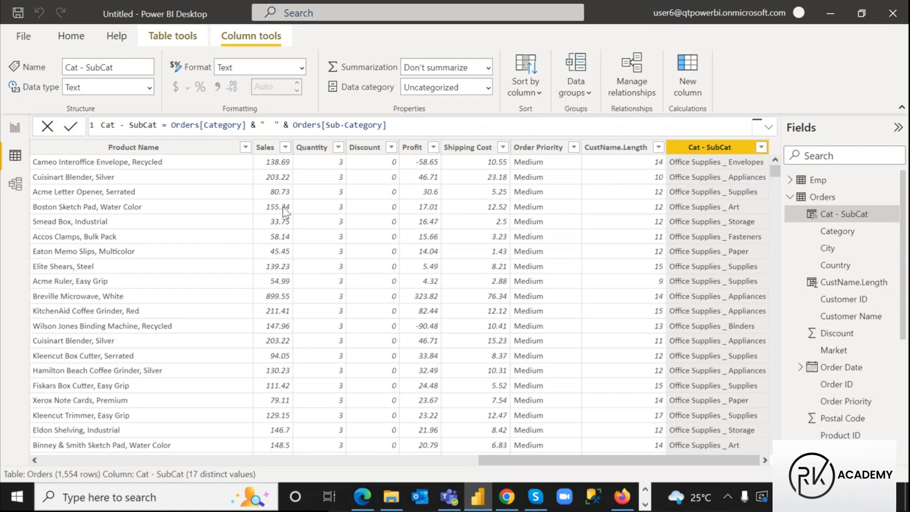
text(-)
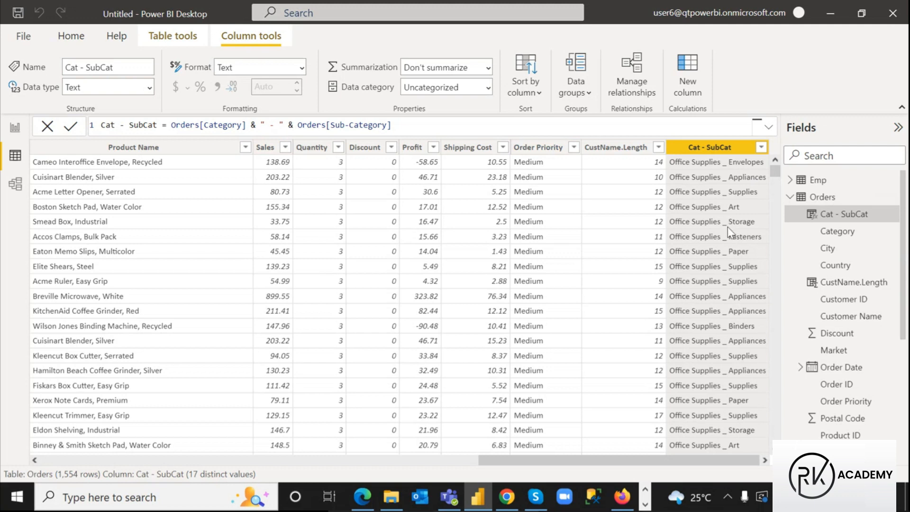
click(401, 127)
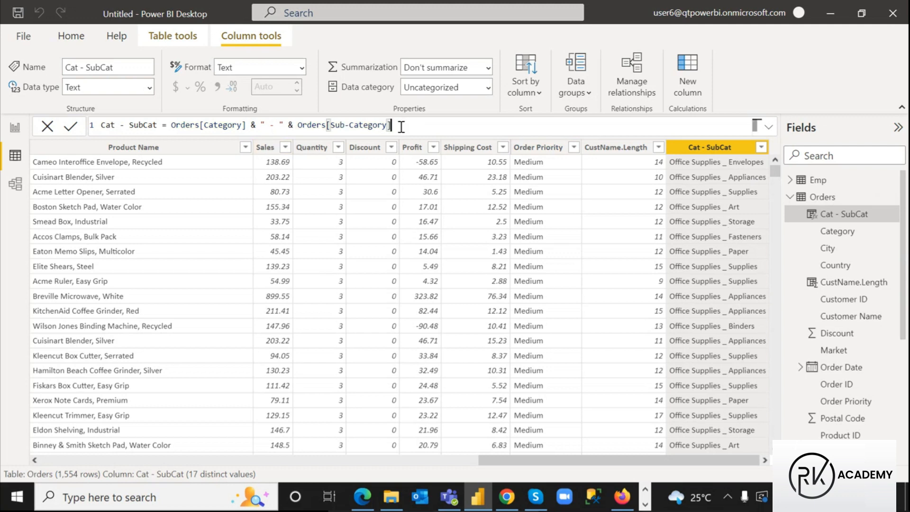
click(624, 382)
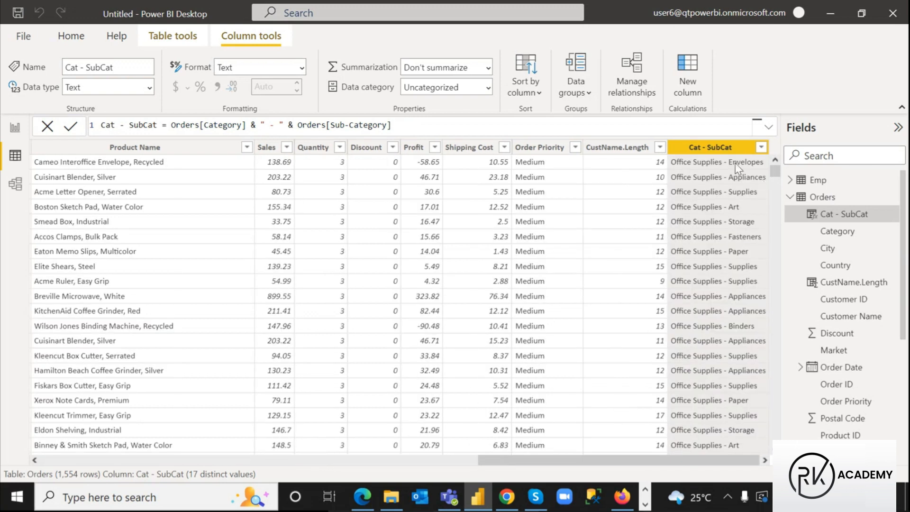
mouse_move(622, 496)
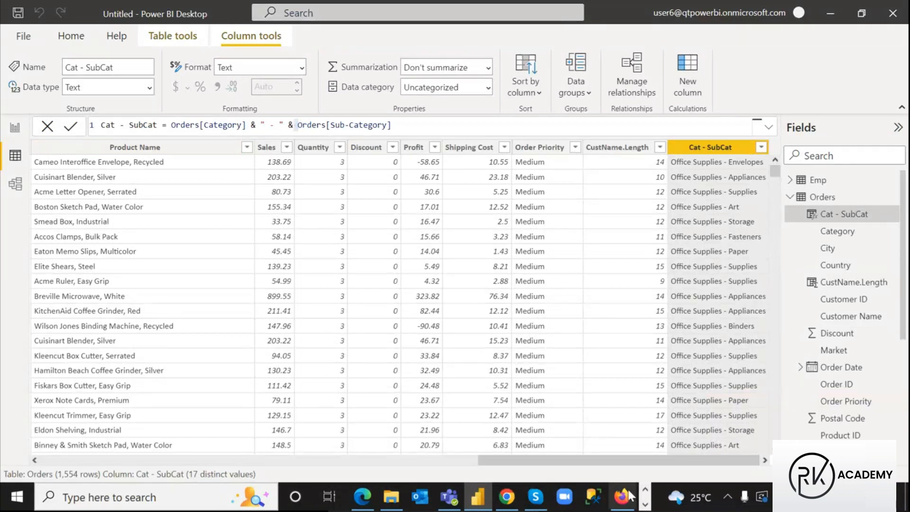
Bring the Power Pivot notes in Notepad to the front and highlight the Ex1 Cat-SubCat formula line
click(645, 504)
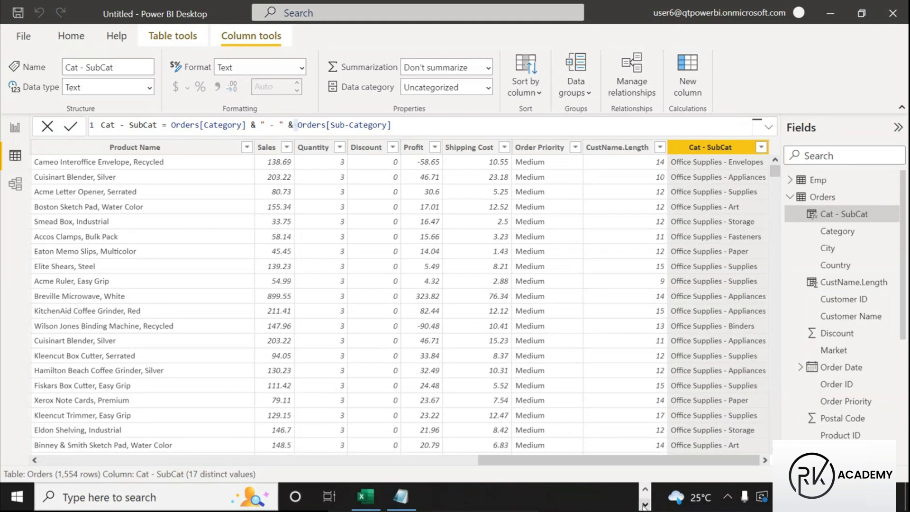
click(402, 496)
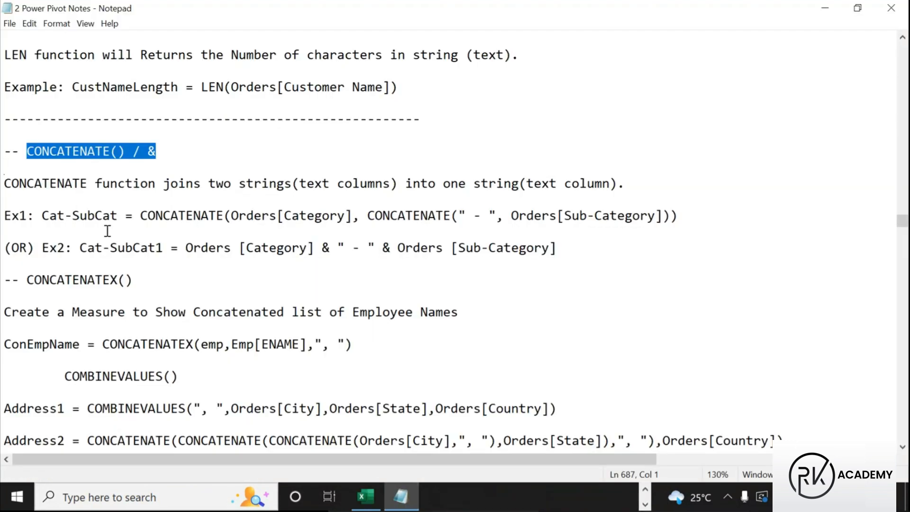
drag(43, 216, 681, 217)
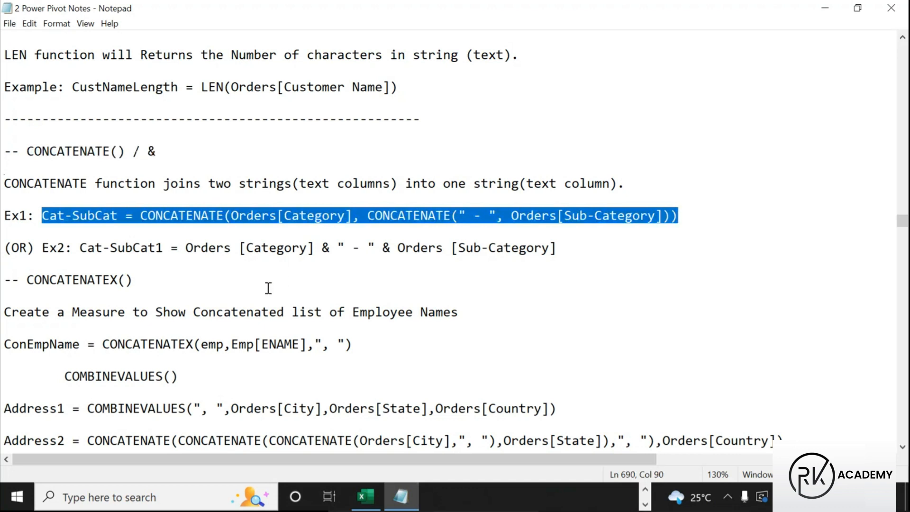
Scroll through the CONCATENATEX, LEFT and RIGHT notes down to the COMBINEVALUES() section
click(286, 272)
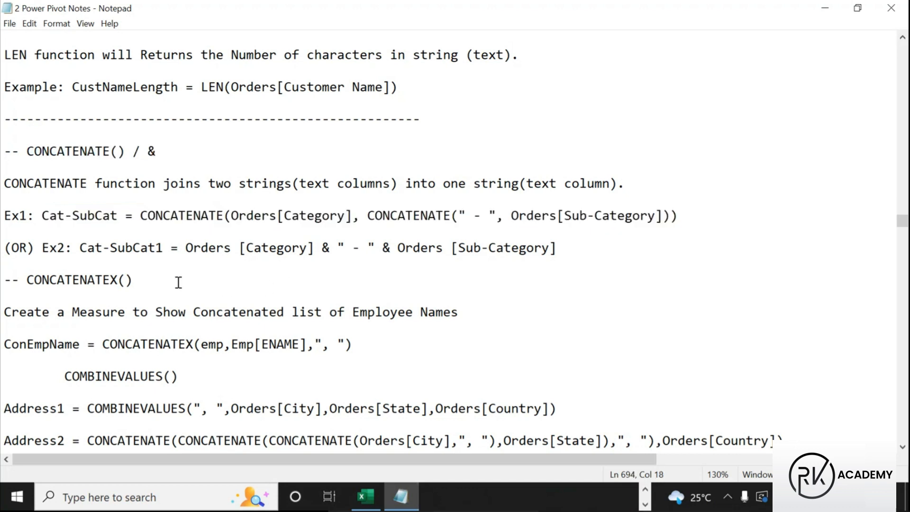
scroll(178, 282, down, 2)
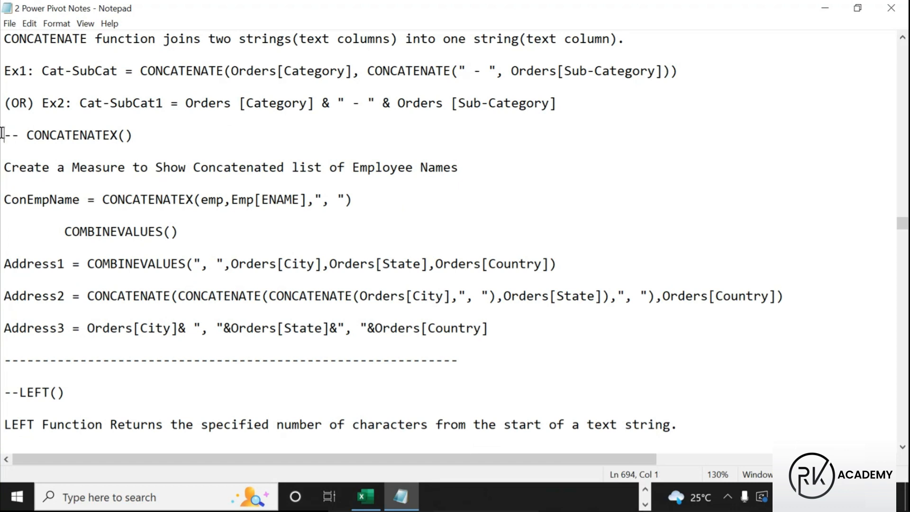
drag(6, 137, 144, 141)
scroll(187, 322, down, 2)
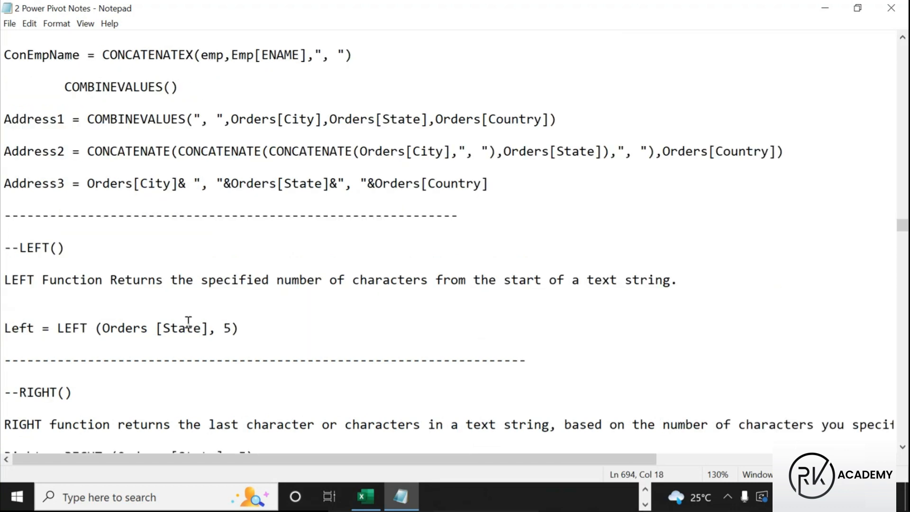
scroll(192, 322, down, 1)
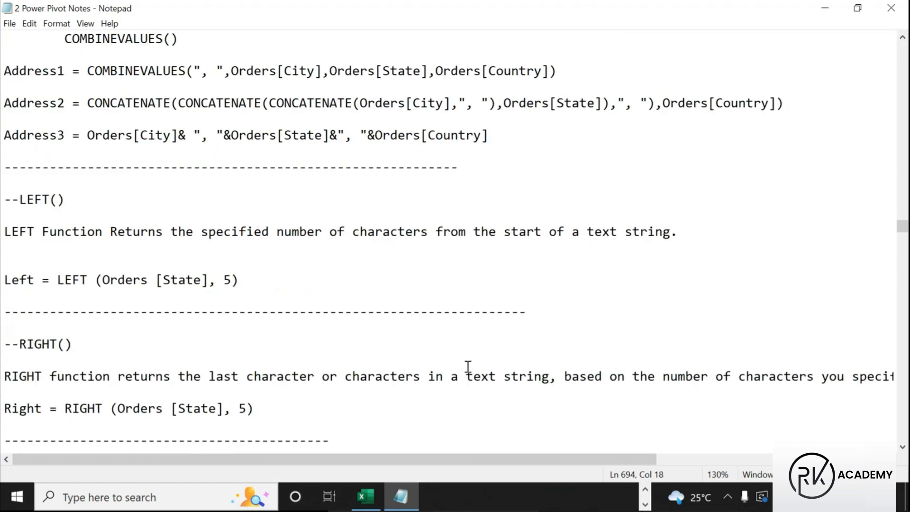
scroll(187, 257, up, 4)
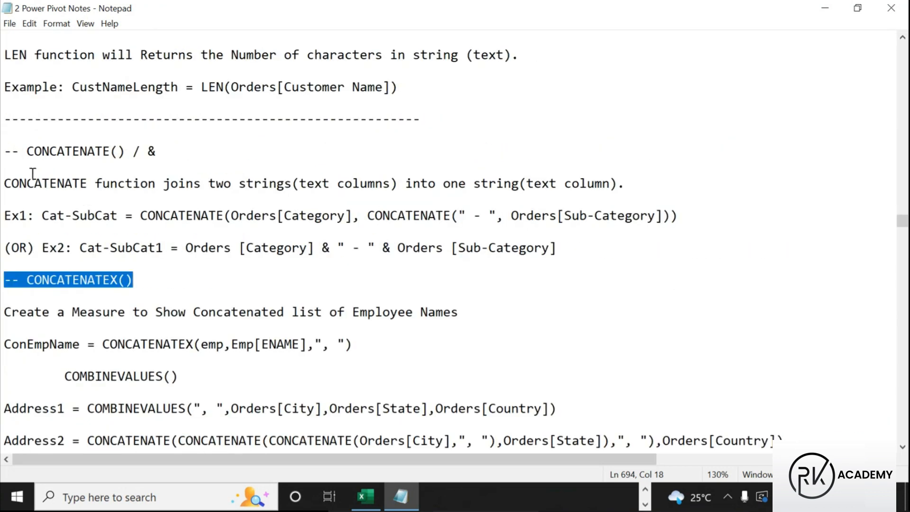
scroll(130, 340, down, 2)
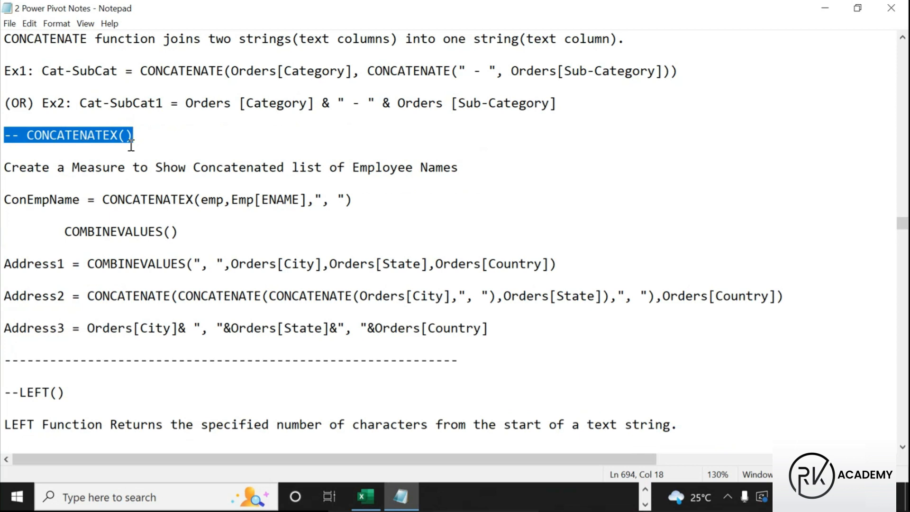
scroll(119, 202, up, 1)
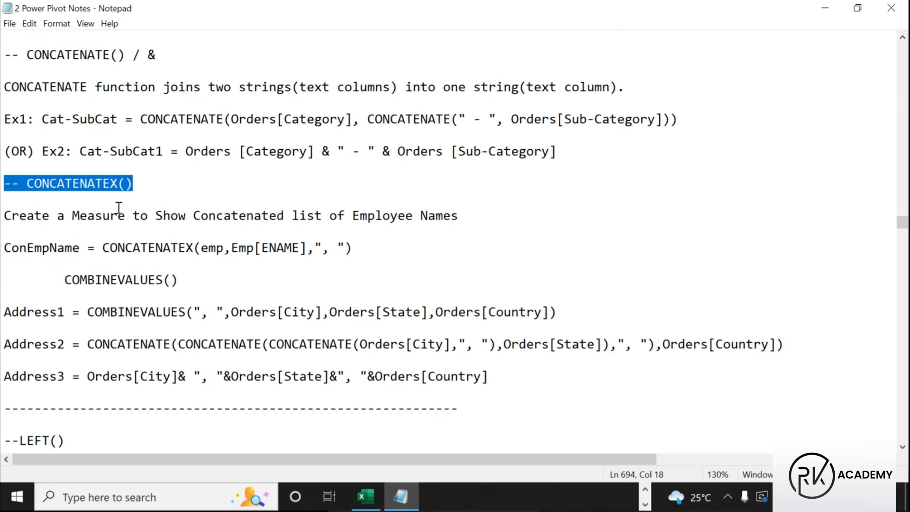
click(133, 184)
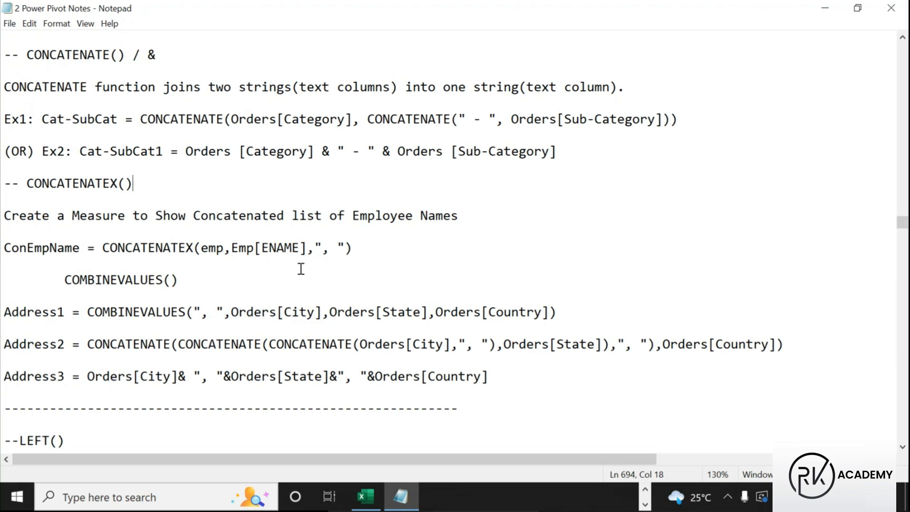
mouse_move(371, 498)
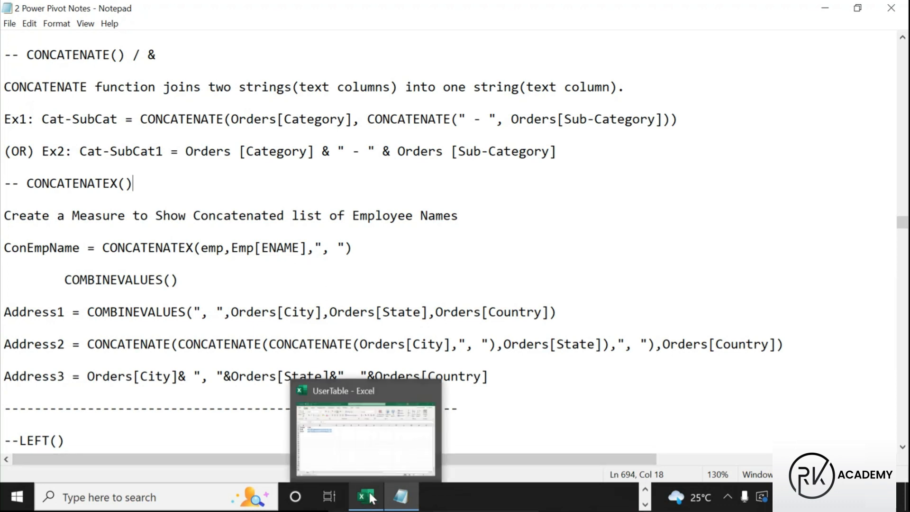
click(645, 490)
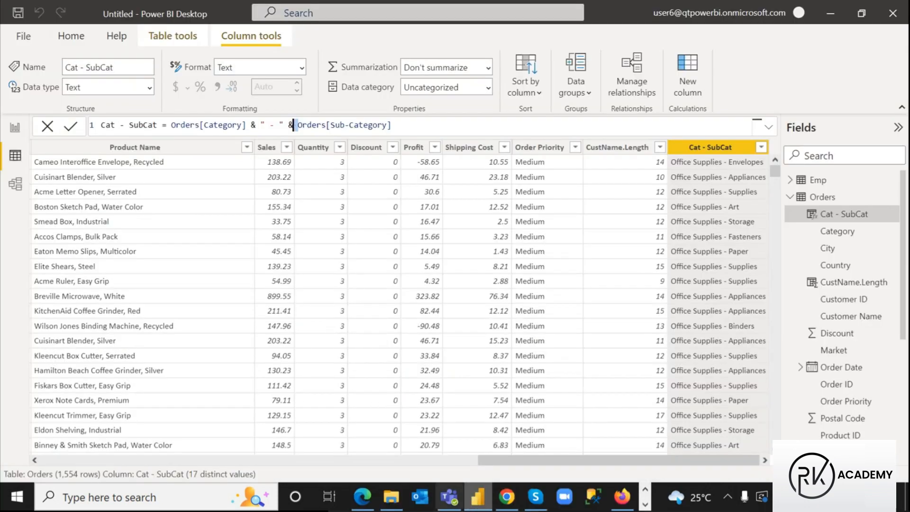
Back in Power BI Report view, select the DEPTNO salary table visual and copy it
click(477, 496)
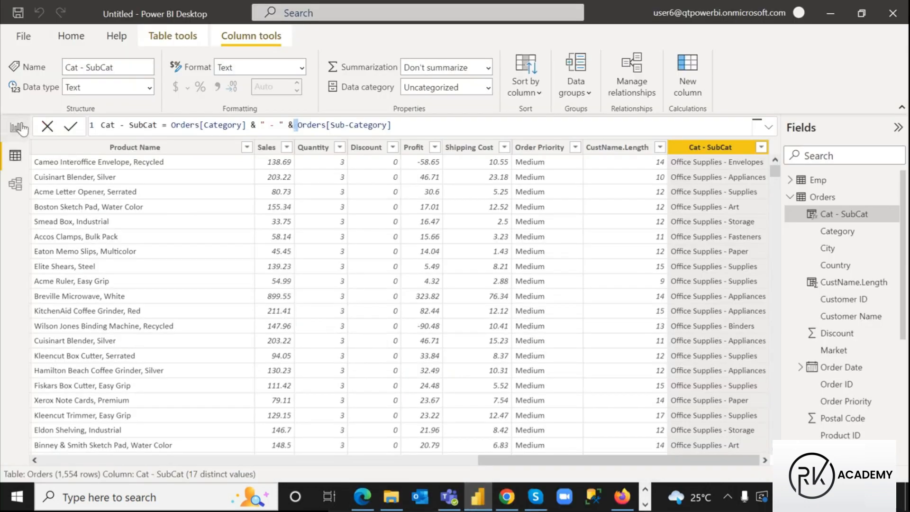
click(19, 127)
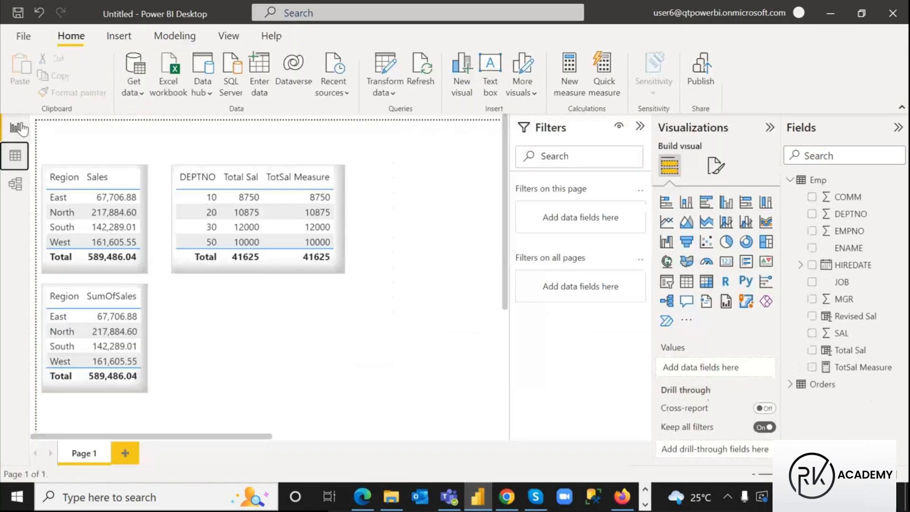
click(284, 270)
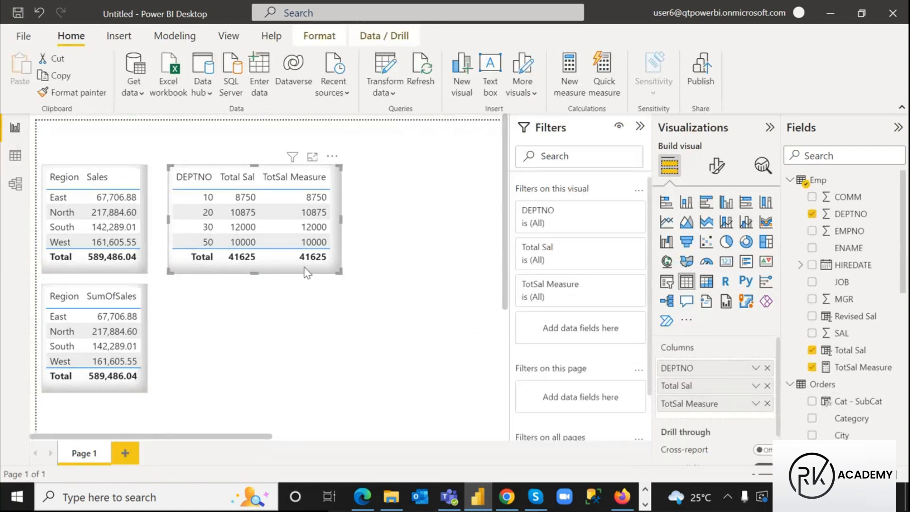
key(ctrl+c)
click(266, 305)
Paste a duplicate DEPTNO table below the original and remove Total Sal and TotSal Measure from it
key(ctrl+v)
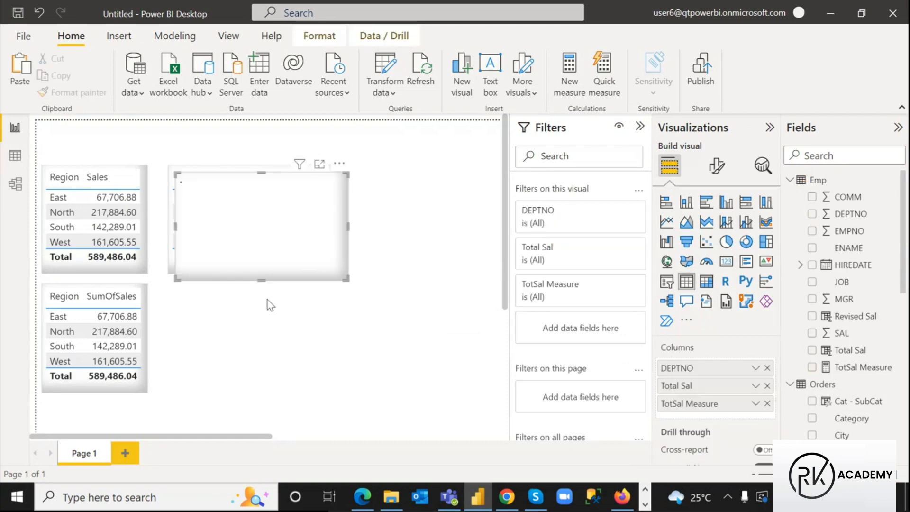
drag(336, 166, 330, 277)
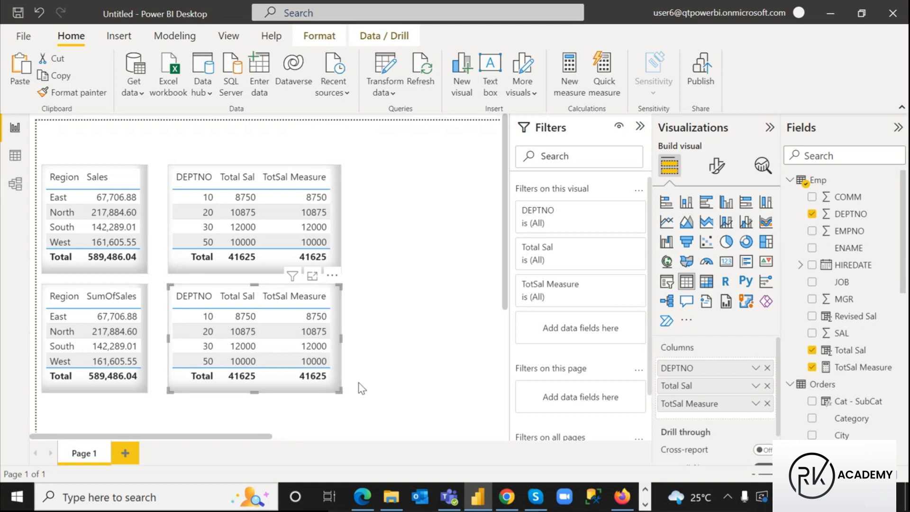
click(340, 206)
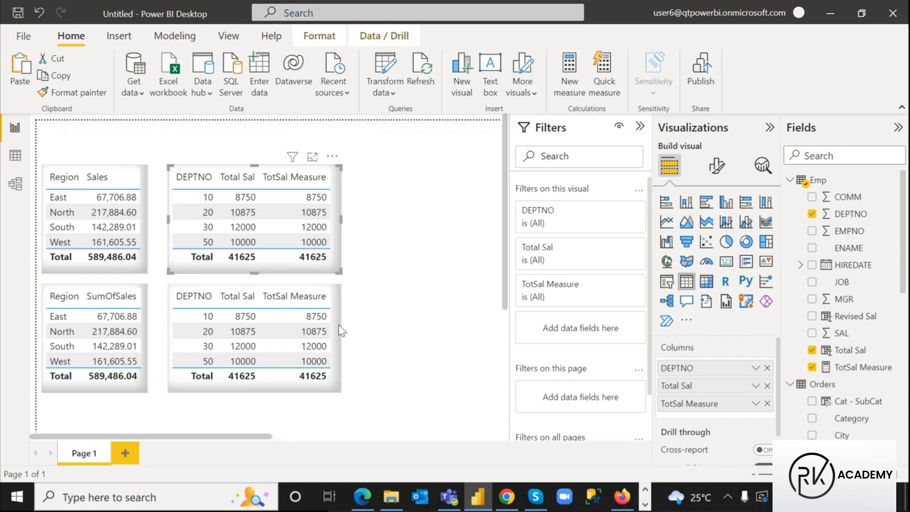
click(336, 385)
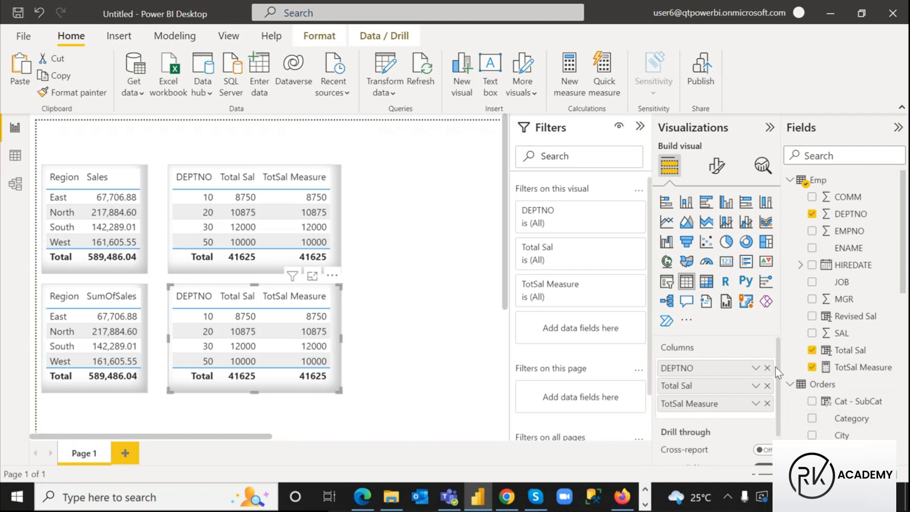
click(767, 386)
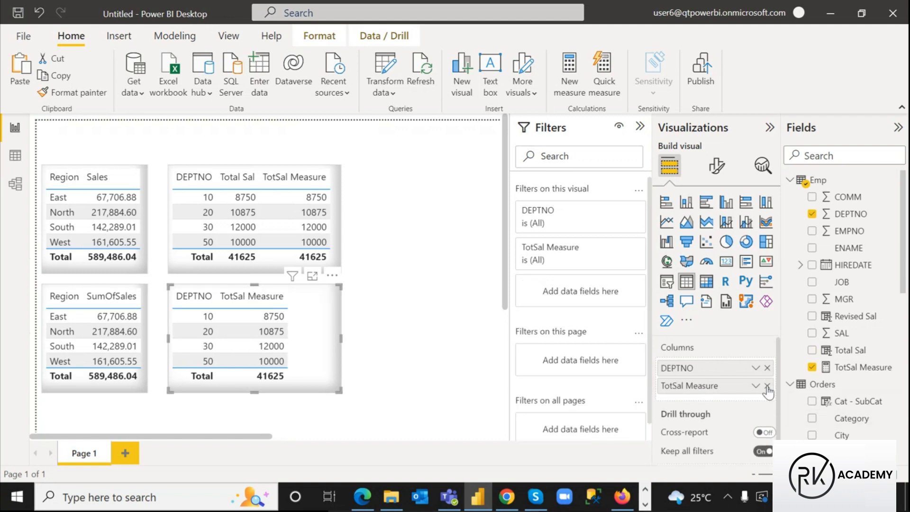
click(767, 386)
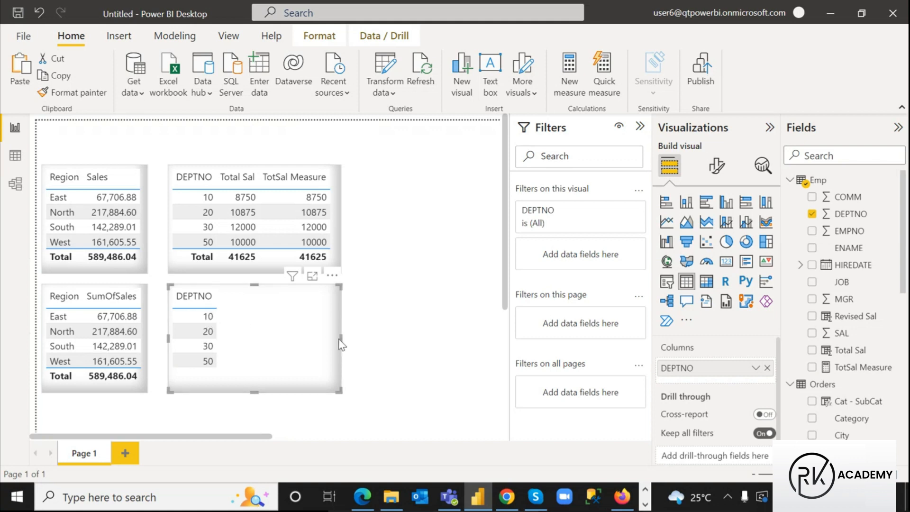
Collapse the Filters pane and widen the duplicate DEPTNO table to the right
scroll(474, 345, right, 3)
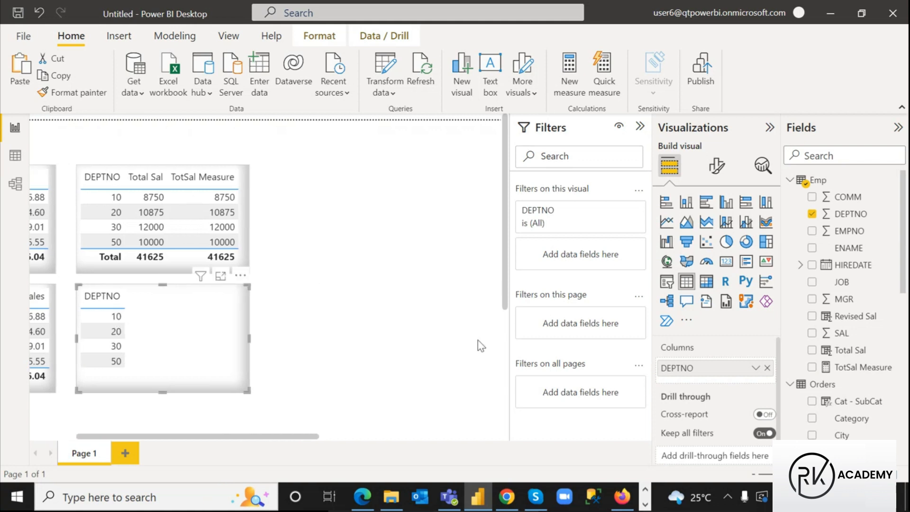
click(641, 127)
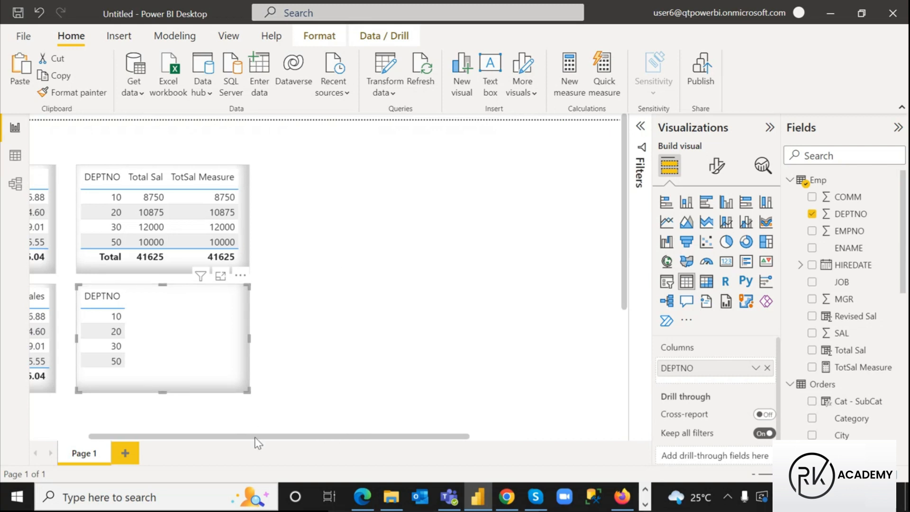
drag(256, 436, 129, 437)
drag(342, 338, 530, 346)
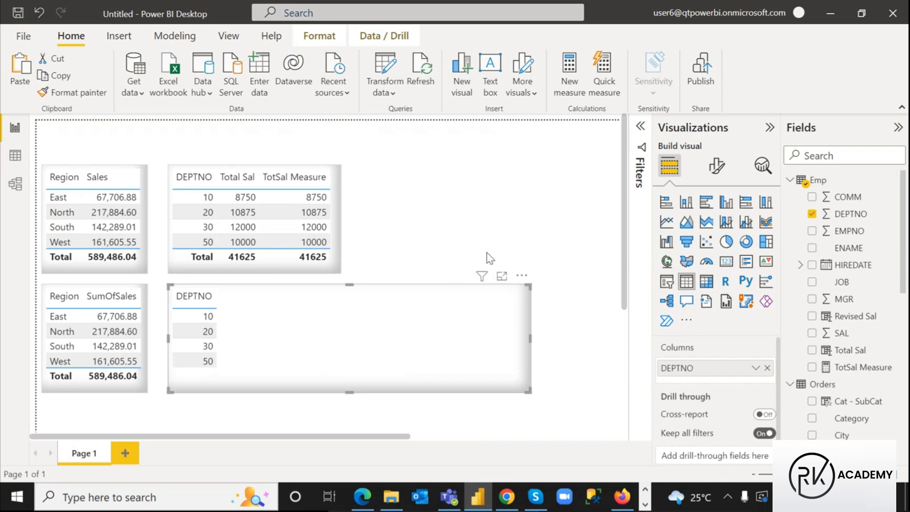
mouse_move(509, 507)
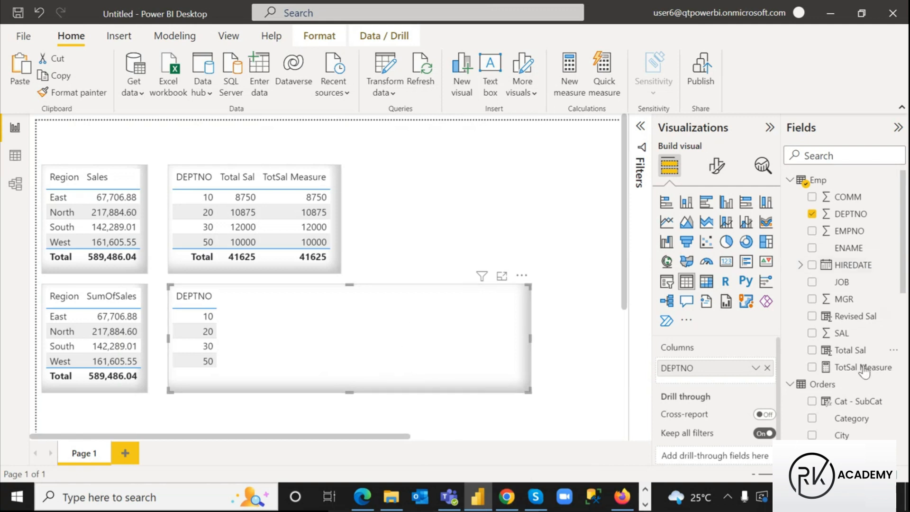
Create a new measure in the Emp table and name it Emp List
click(818, 185)
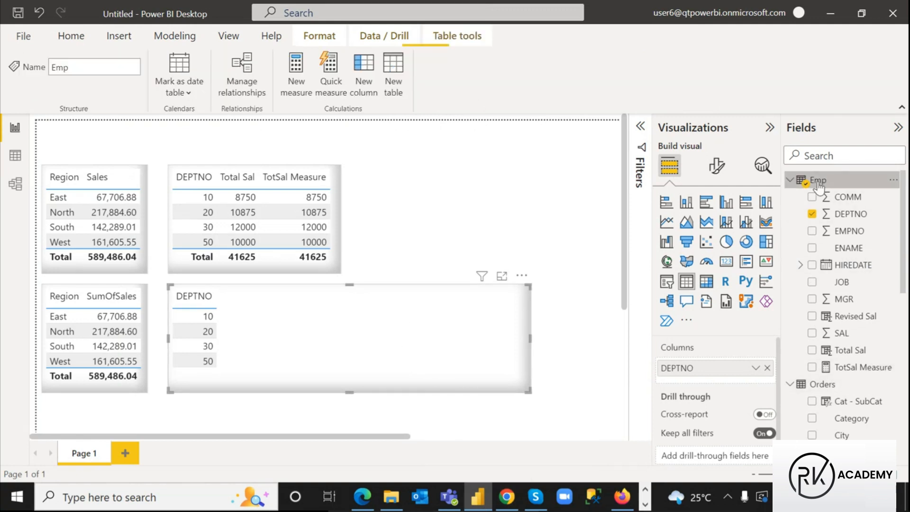
right_click(818, 184)
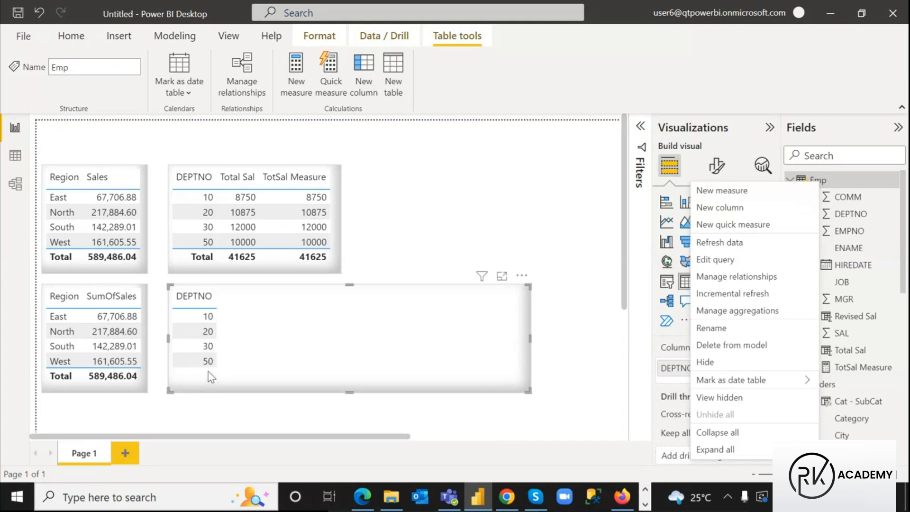
click(739, 191)
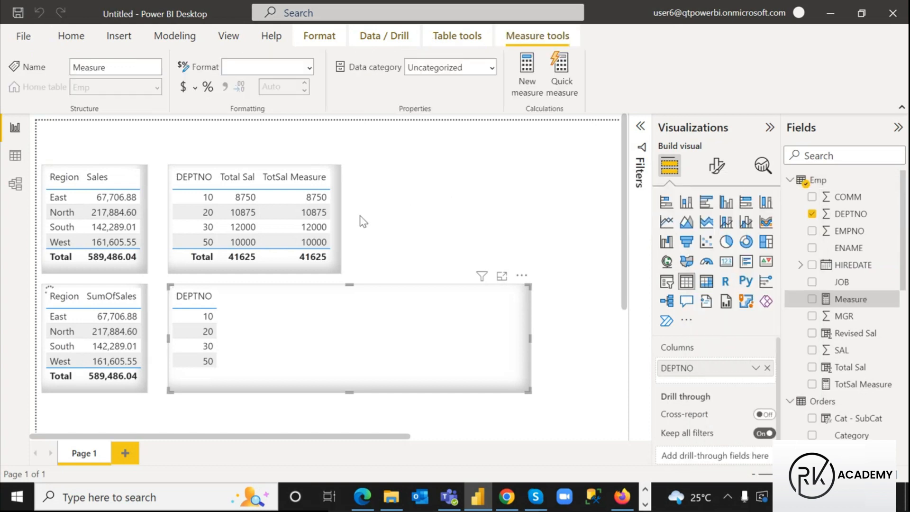
click(138, 124)
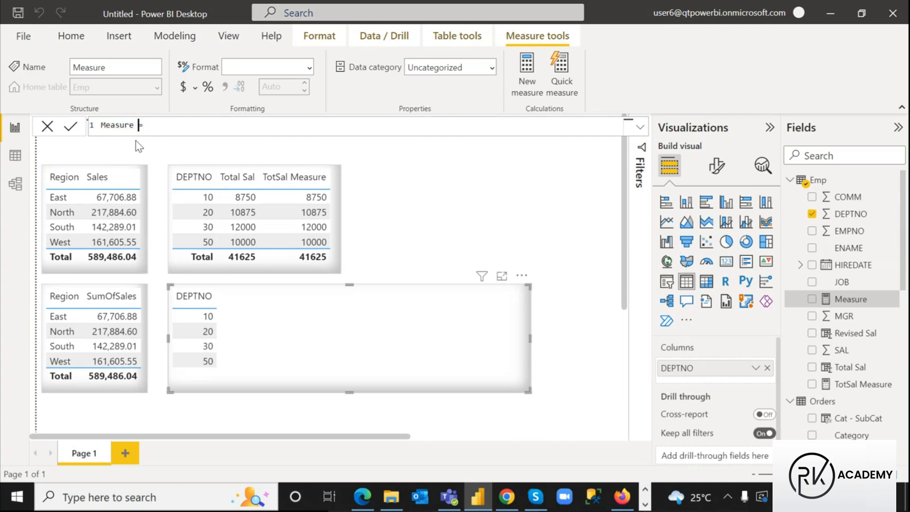
double_click(129, 125)
key(BackSpace)
key(BackSpace)
key(BackSpace)
key(BackSpace)
key(BackSpace)
key(BackSpace)
key(BackSpace)
text(EmpList)
click(118, 126)
Start the Emp List formula with CONCATENATEX( from autocomplete, leaving it incomplete
click(204, 129)
text(con)
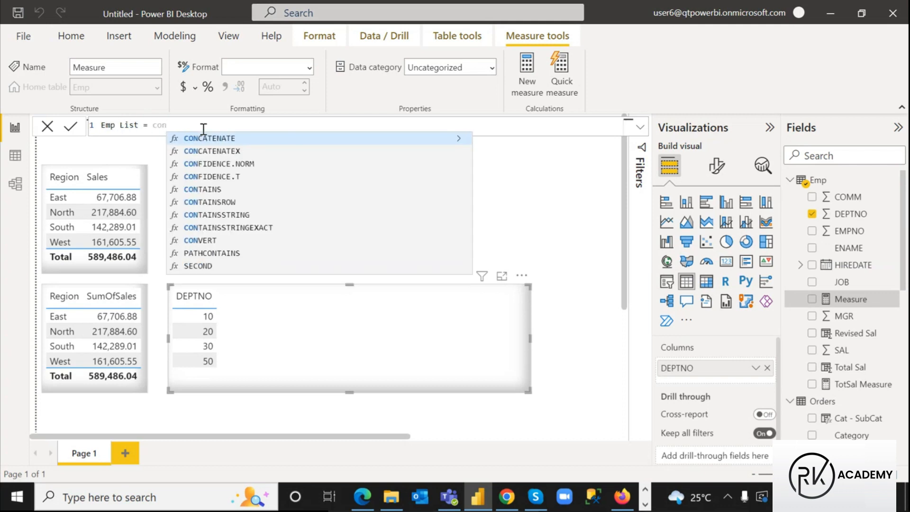
click(208, 151)
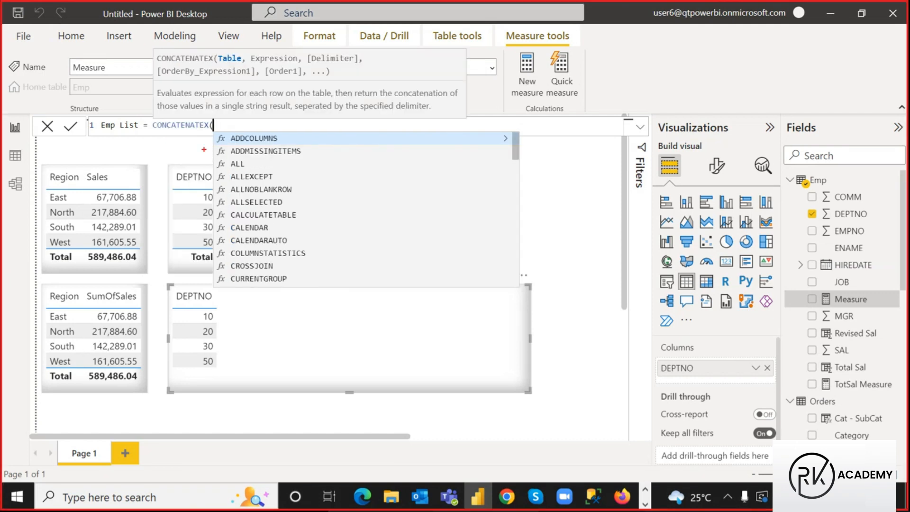
mouse_move(215, 53)
mouse_down()
mouse_move(237, 63)
mouse_move(358, 64)
mouse_up()
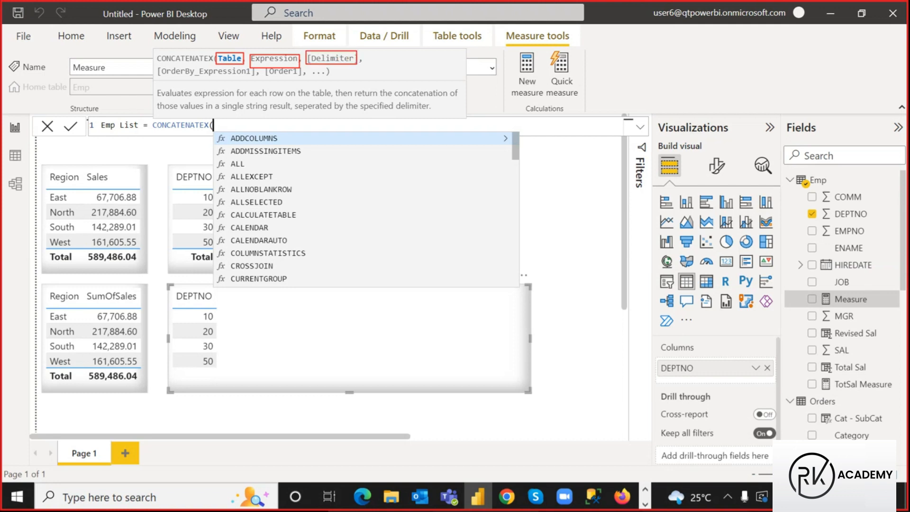
drag(175, 75, 315, 79)
key(Escape)
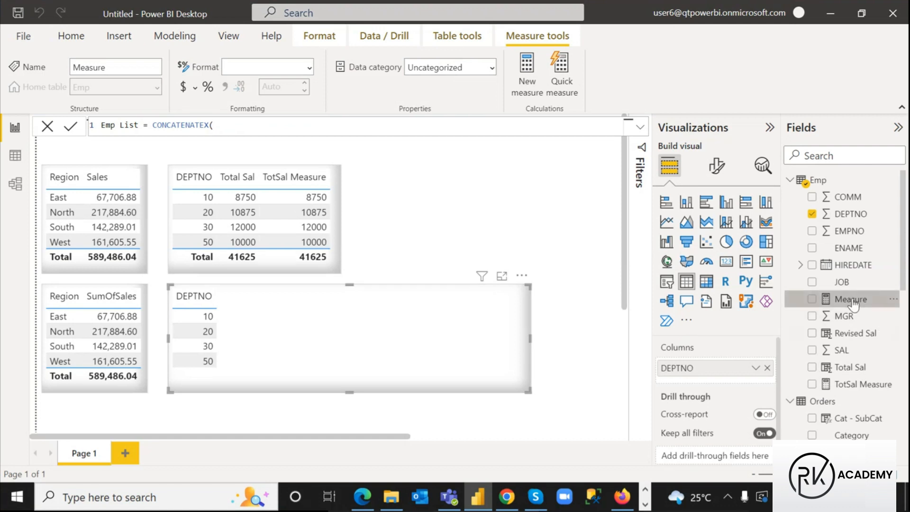
click(119, 148)
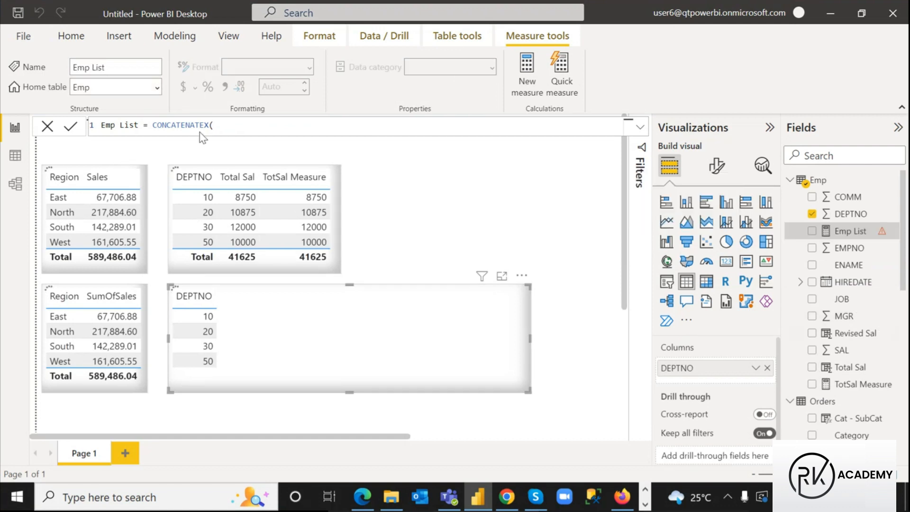
Finish the formula as CONCATENATEX(Emp, Emp[ENAME], ", ") and commit it
click(221, 125)
text())
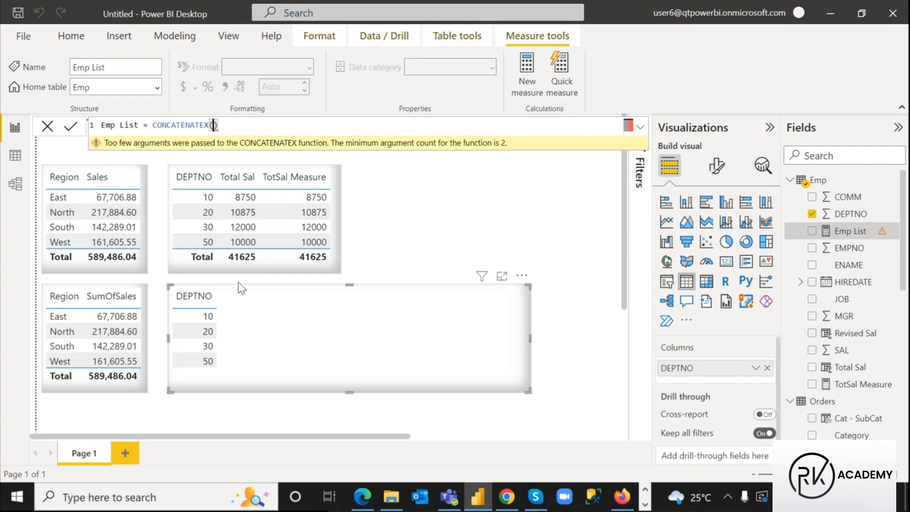
text(emp)
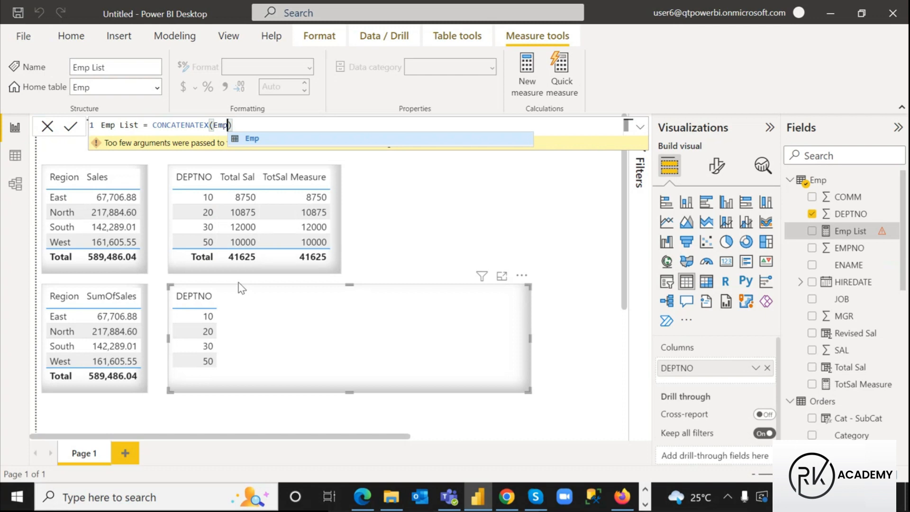
text(,)
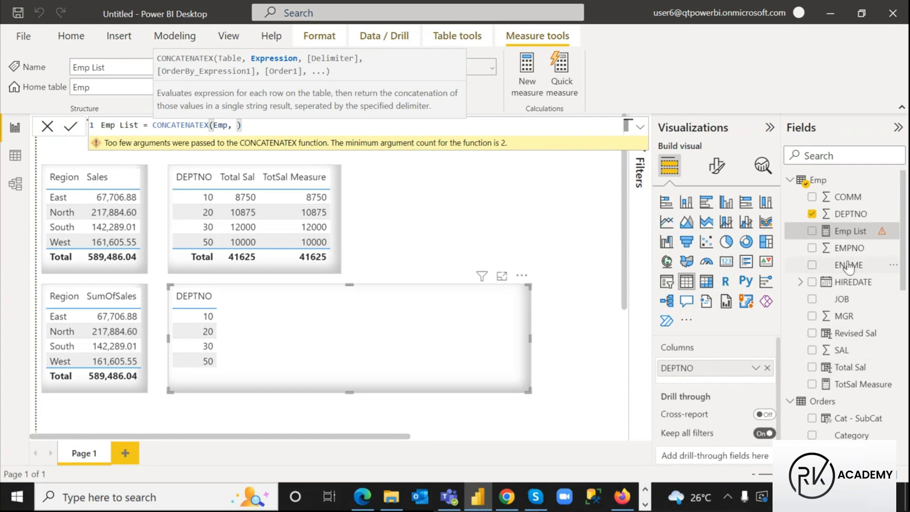
text(ena)
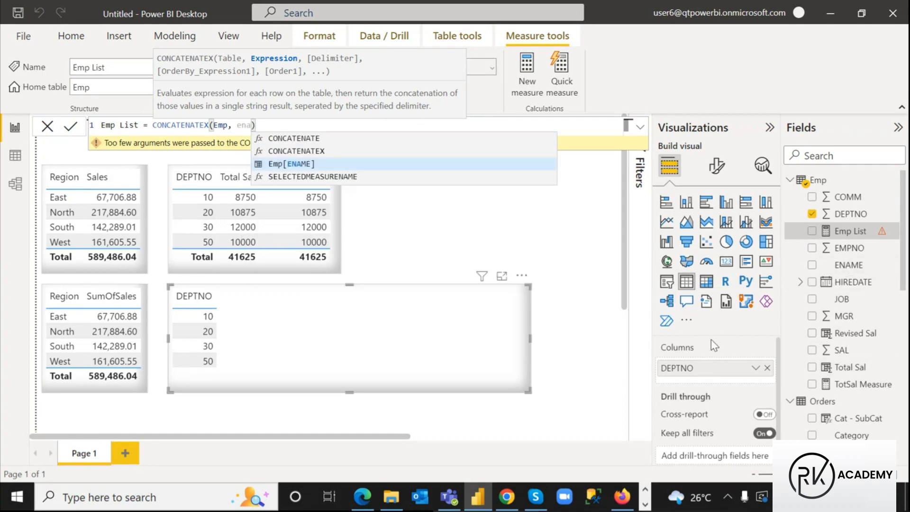
click(274, 164)
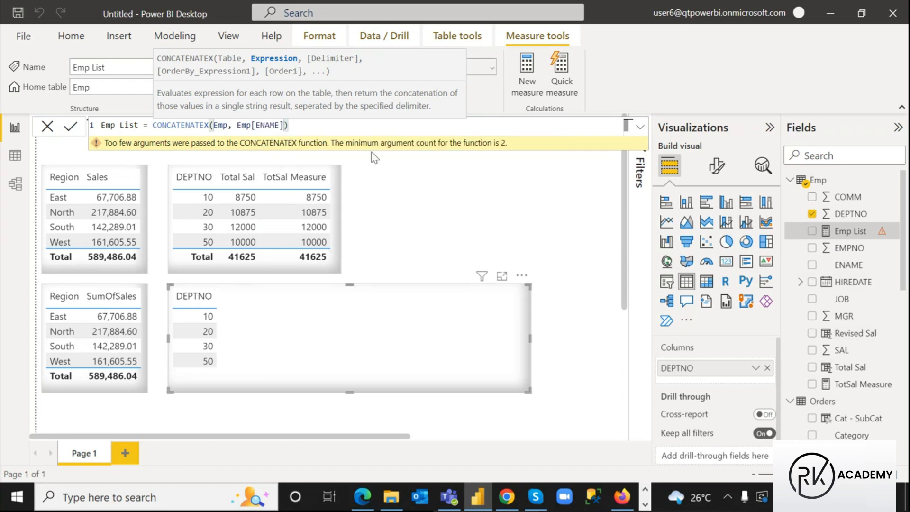
text(,)
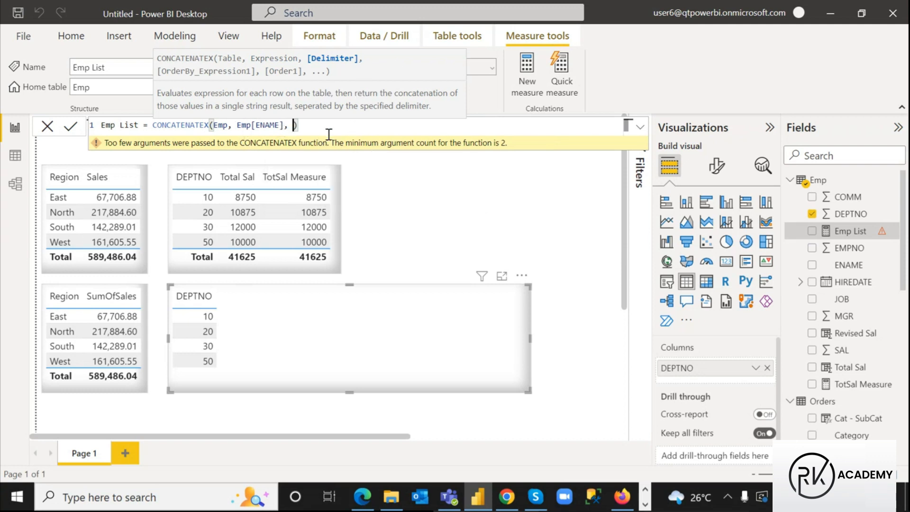
text(", ")
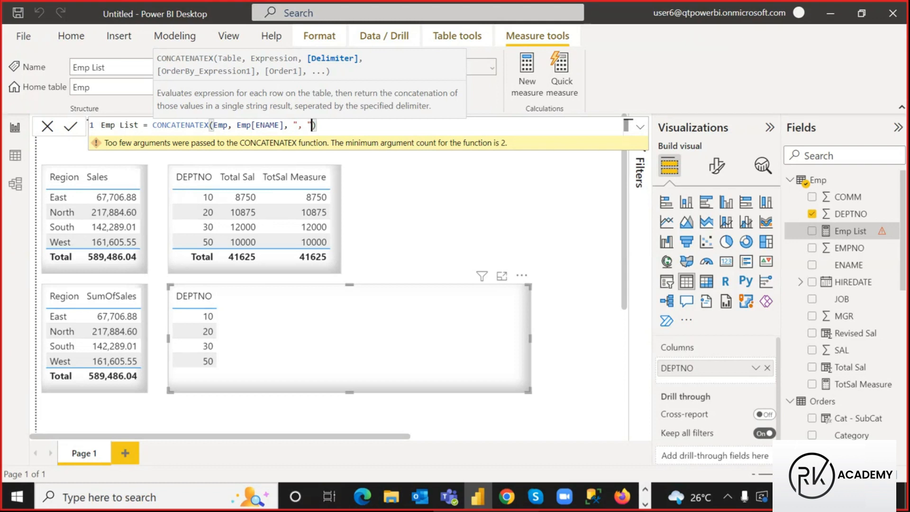
mouse_move(156, 66)
mouse_down()
mouse_move(224, 82)
mouse_move(303, 77)
mouse_up()
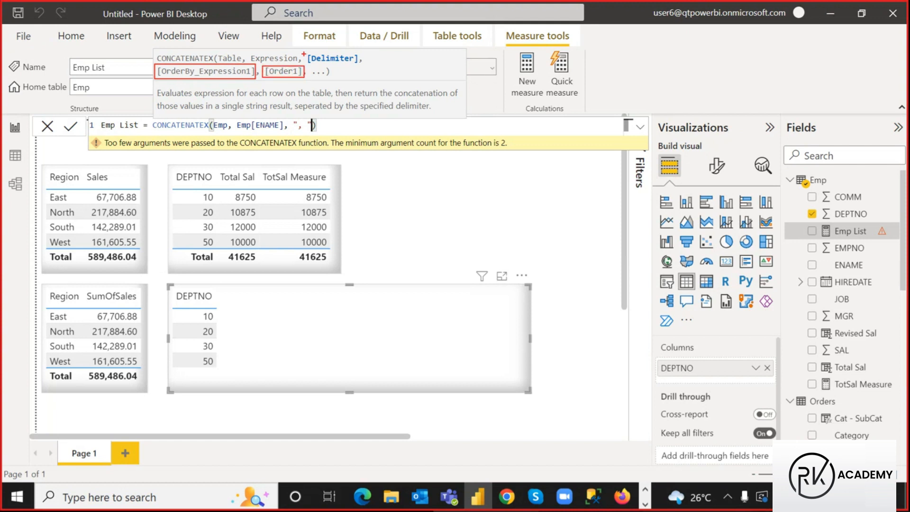
drag(303, 53, 363, 66)
mouse_move(229, 71)
mouse_down()
mouse_move(261, 79)
mouse_move(234, 90)
mouse_up()
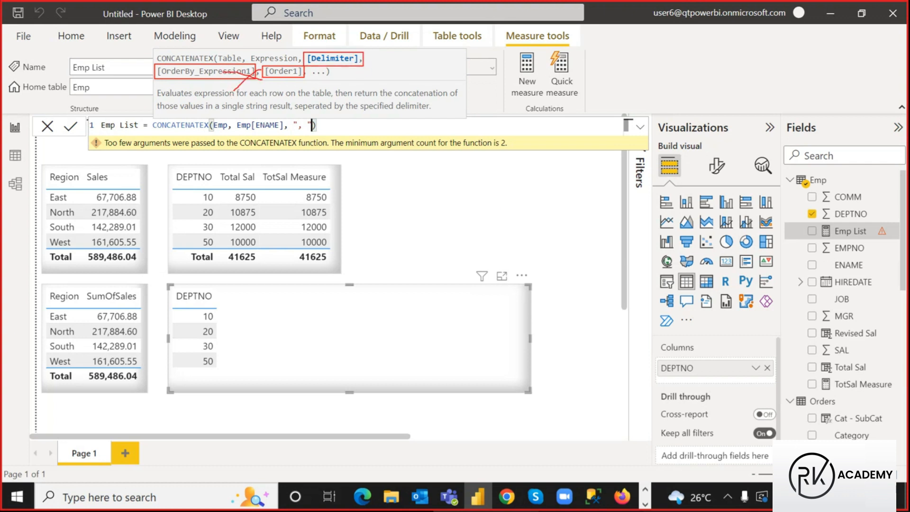
key(Escape)
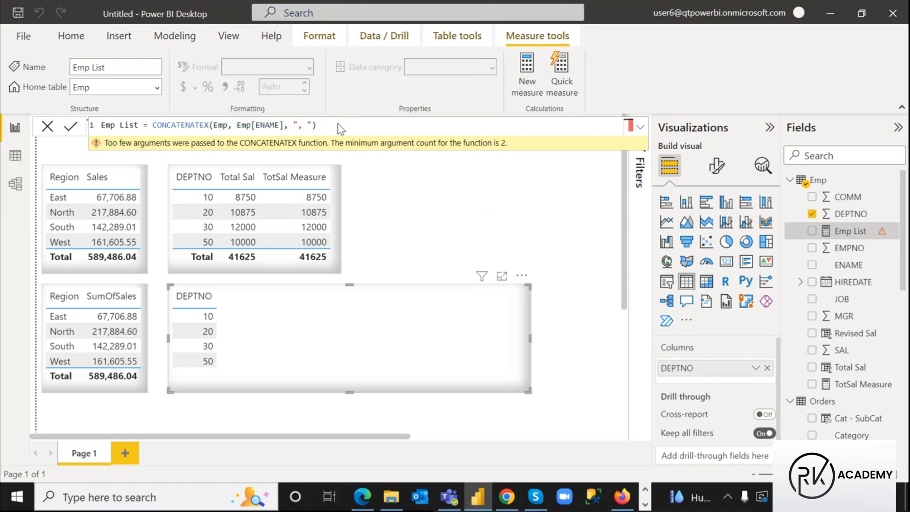
key(Return)
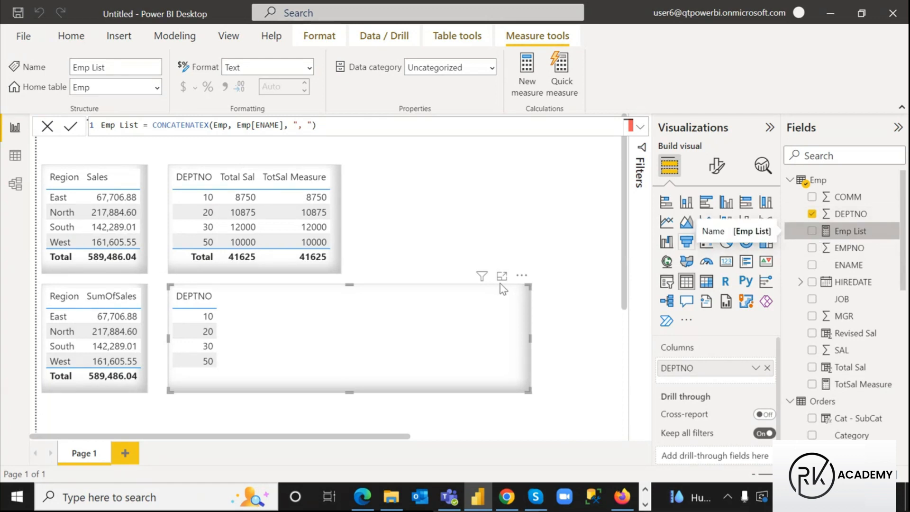
Add Emp List to the DEPTNO table, turn off its total row, and narrow the visual
click(813, 231)
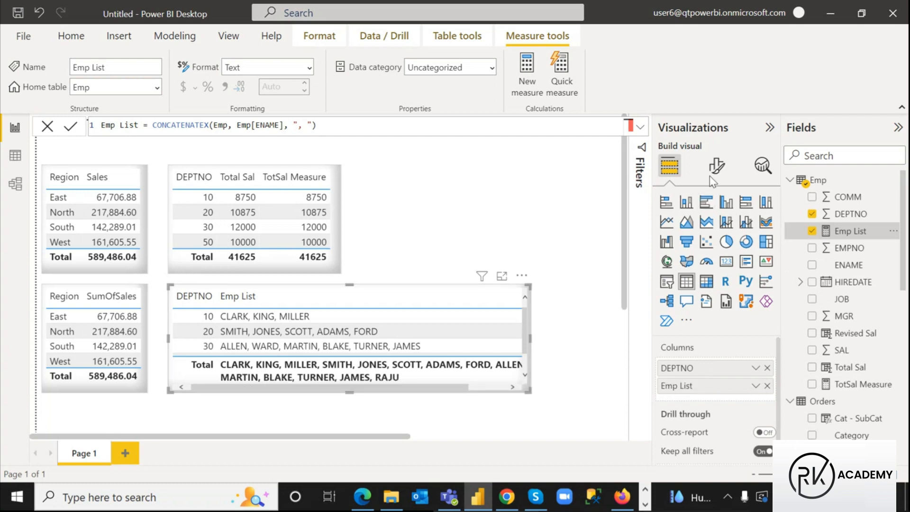
click(717, 166)
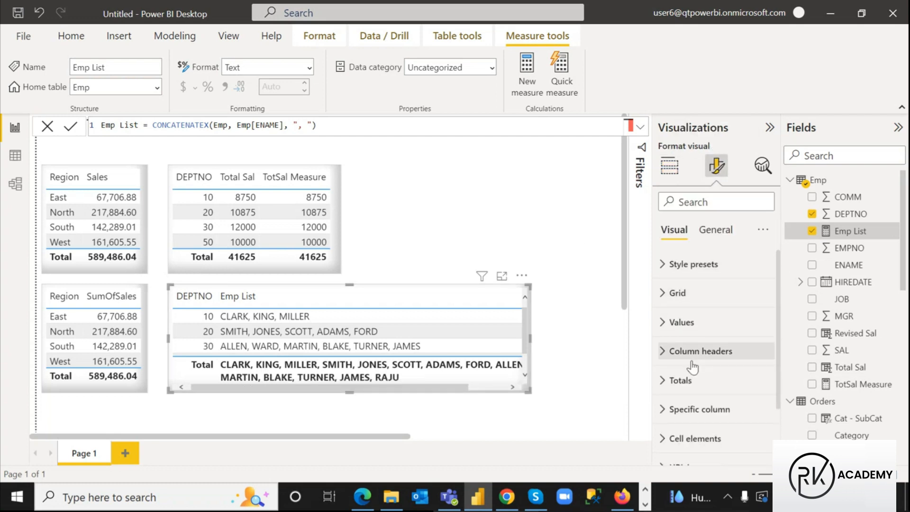
click(682, 381)
click(761, 410)
drag(528, 391, 441, 392)
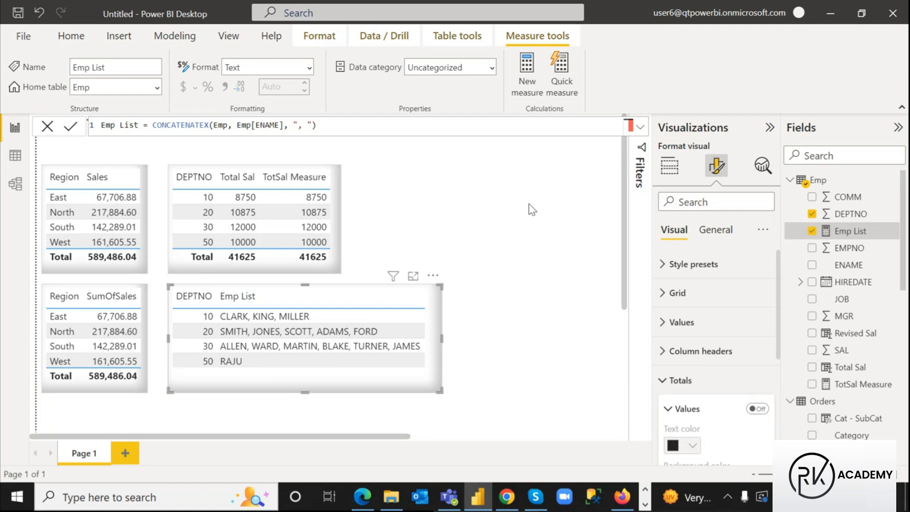
Deselect the table and highlight the comma-separated employee names for each DEPTNO
click(519, 185)
click(638, 152)
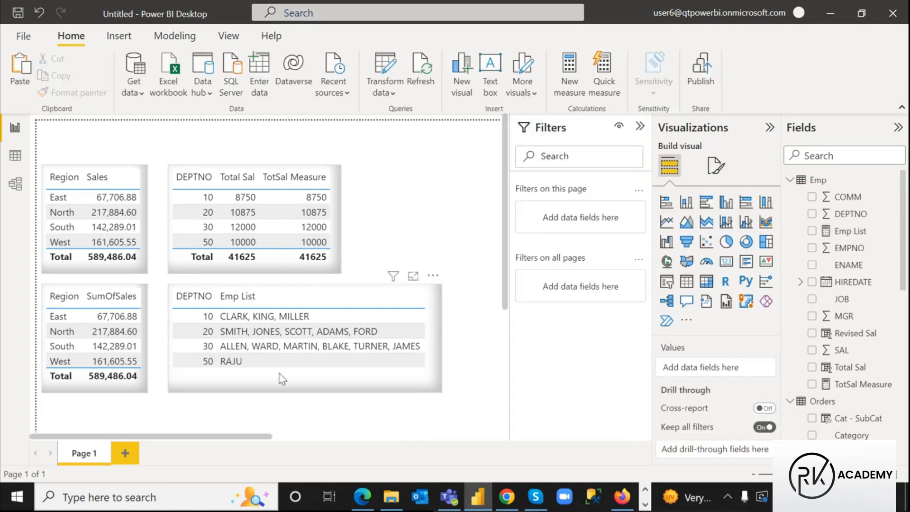
key(ctrl+2)
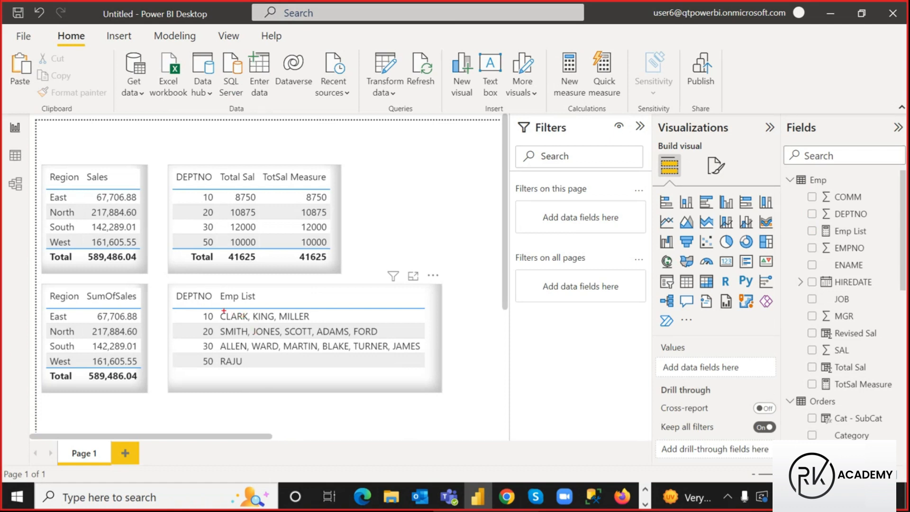
mouse_move(219, 309)
mouse_down()
mouse_move(242, 324)
mouse_move(318, 324)
mouse_up()
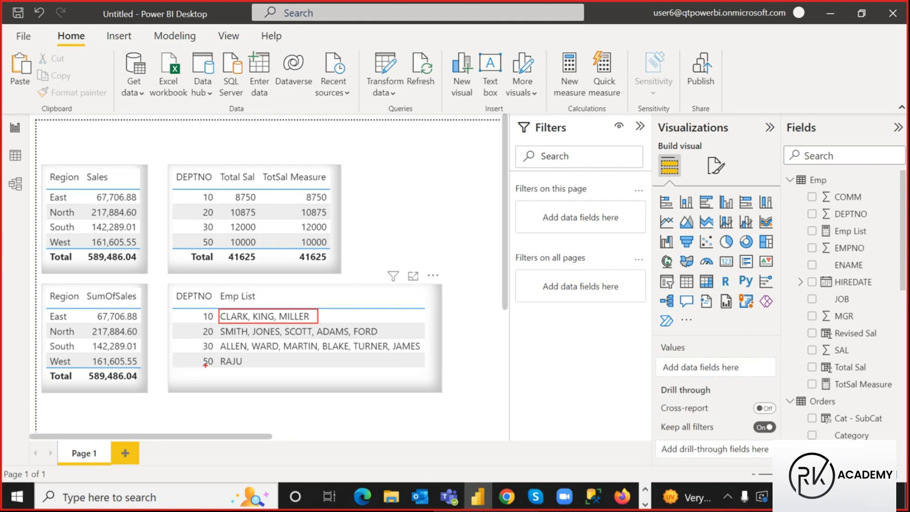
mouse_move(200, 339)
mouse_down()
mouse_move(230, 353)
mouse_move(426, 353)
mouse_up()
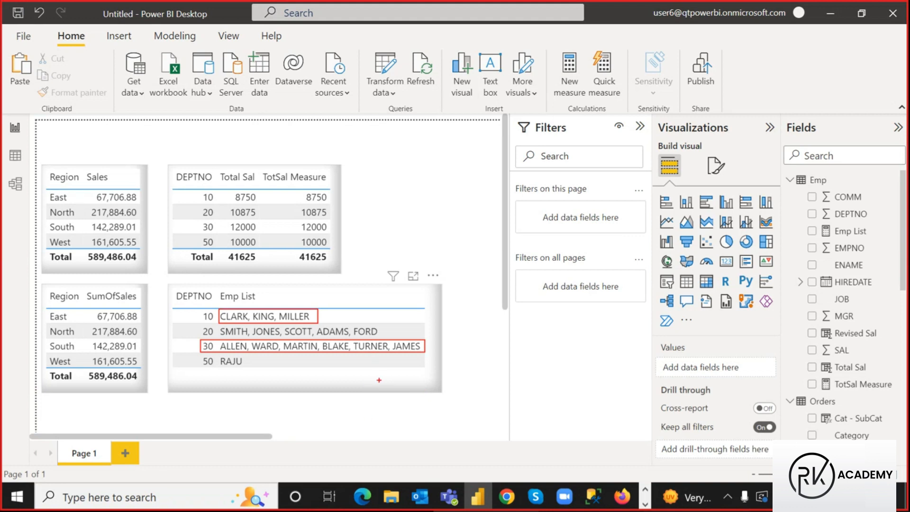
key(Escape)
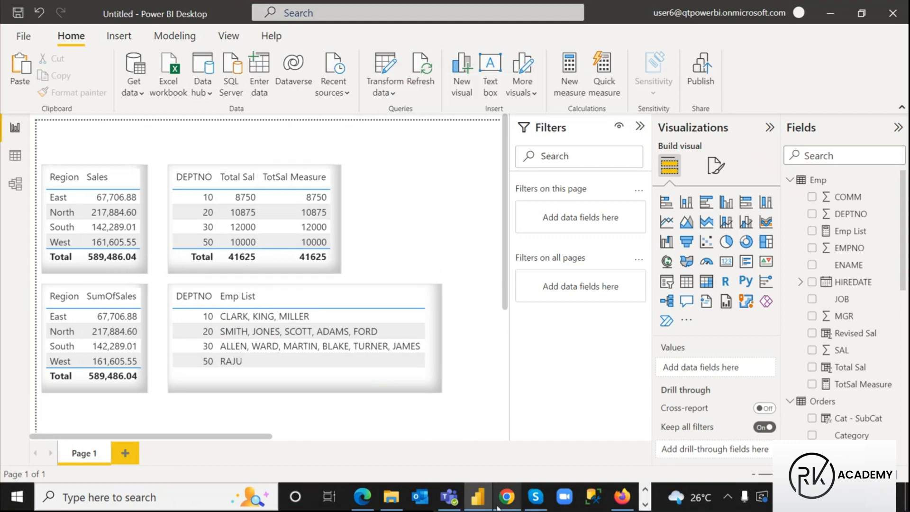
Bring the Power Pivot notes to the front in Notepad and review the Address1–Address3 formulas
click(645, 505)
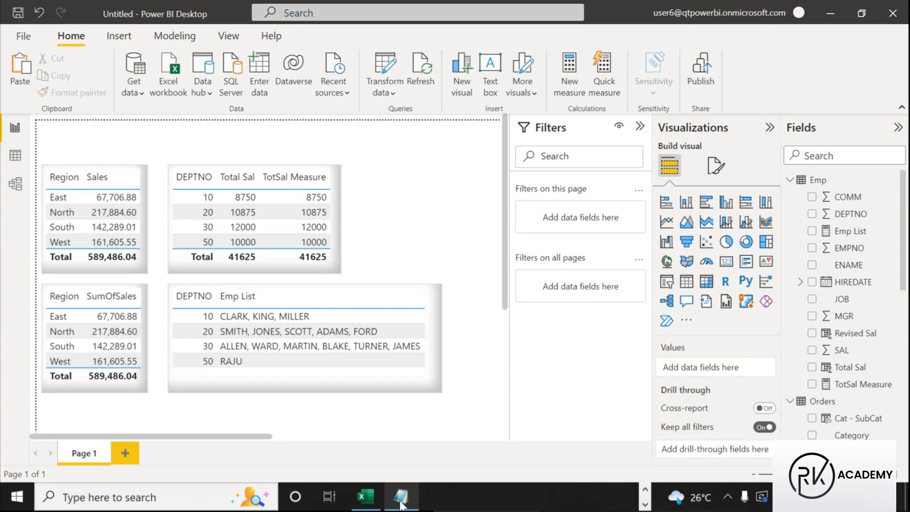
click(401, 503)
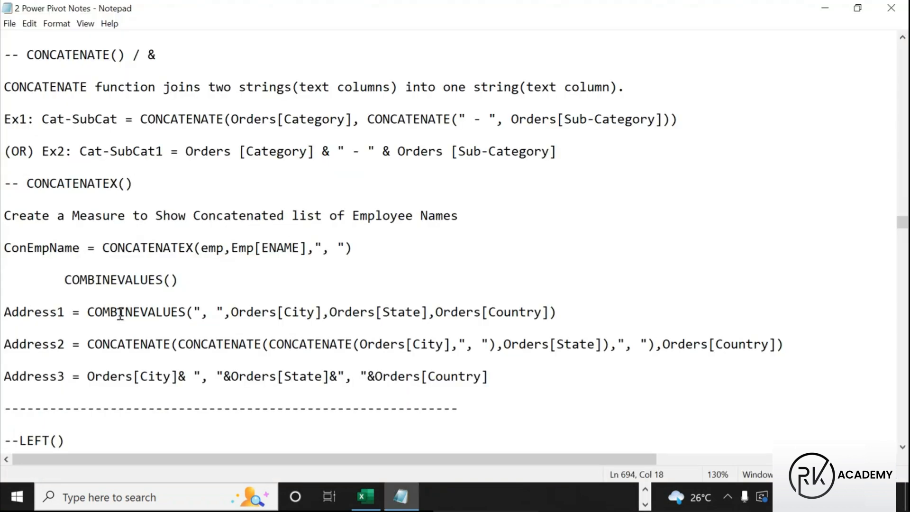
drag(2, 314, 566, 321)
drag(93, 344, 179, 344)
drag(177, 378, 188, 380)
drag(3, 315, 623, 387)
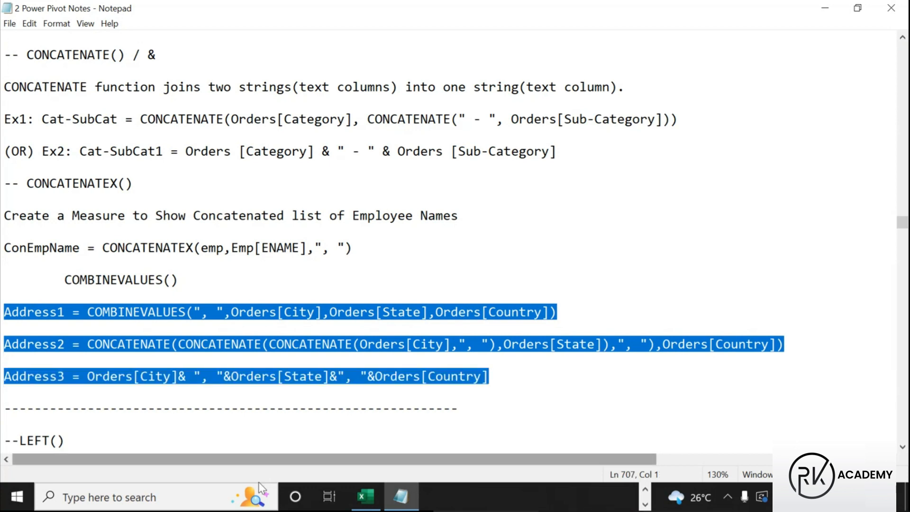
click(259, 379)
Select the notes from COMBINEVALUES() down to the divider, then return to the Power BI report
drag(474, 412, 4, 249)
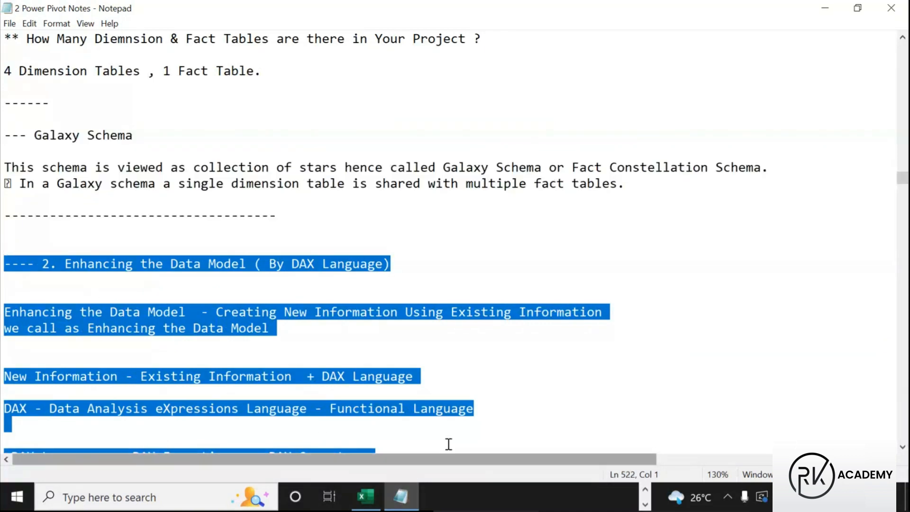
click(645, 489)
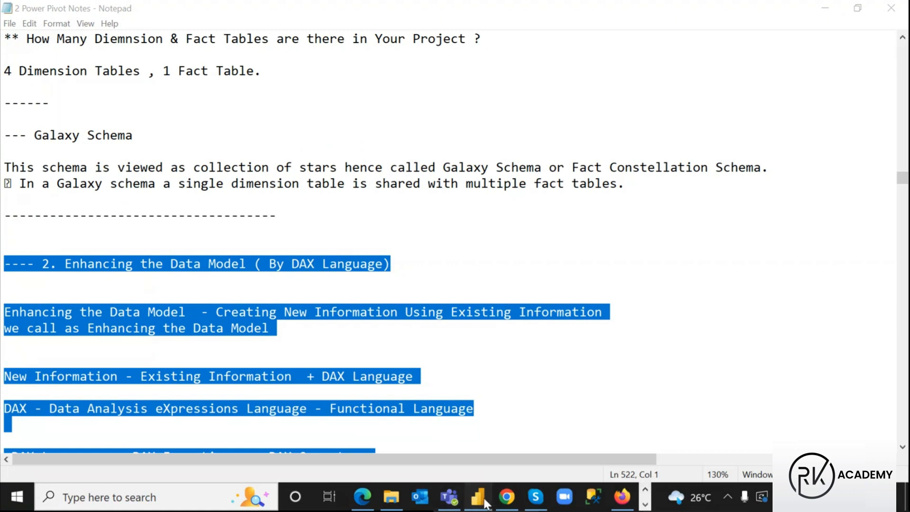
click(478, 496)
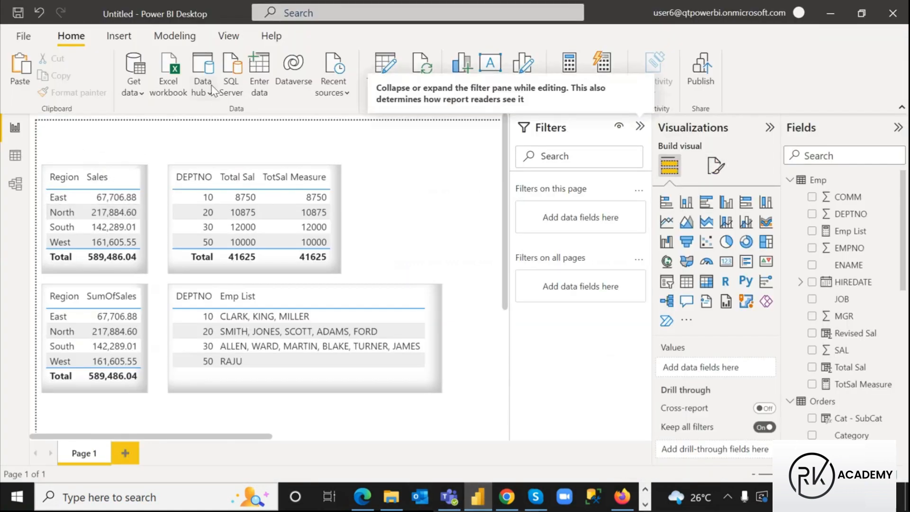
Add a blank Page 2 and set the page view to Actual size
click(125, 453)
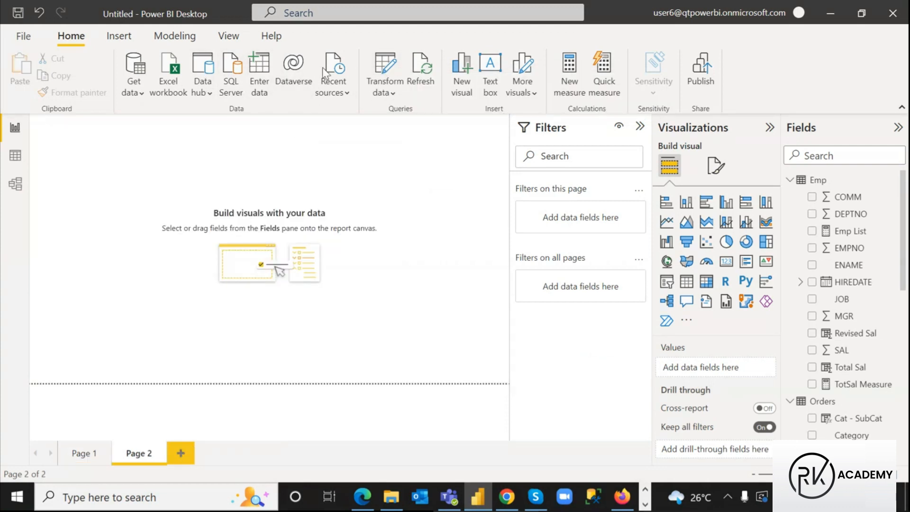
click(230, 37)
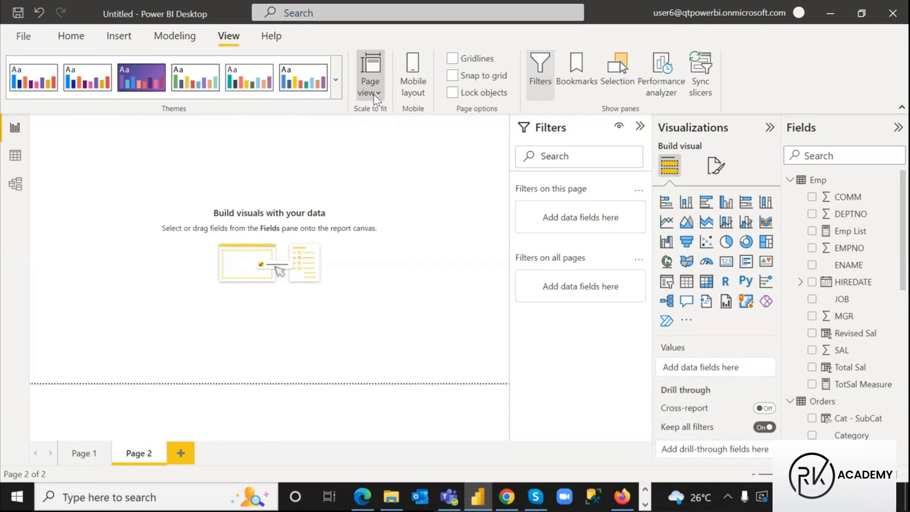
click(372, 88)
click(406, 163)
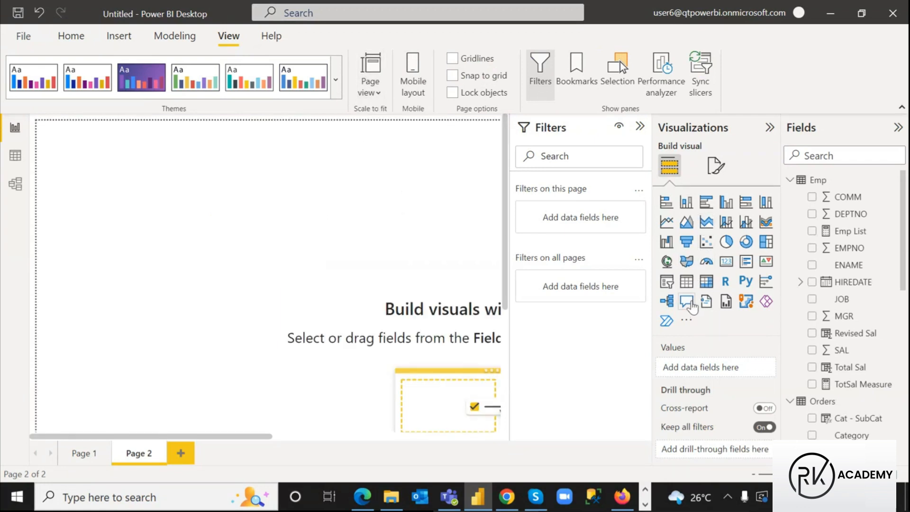
Insert a Smart narrative visual on Page 2 and dismiss the no-summaries message
click(705, 302)
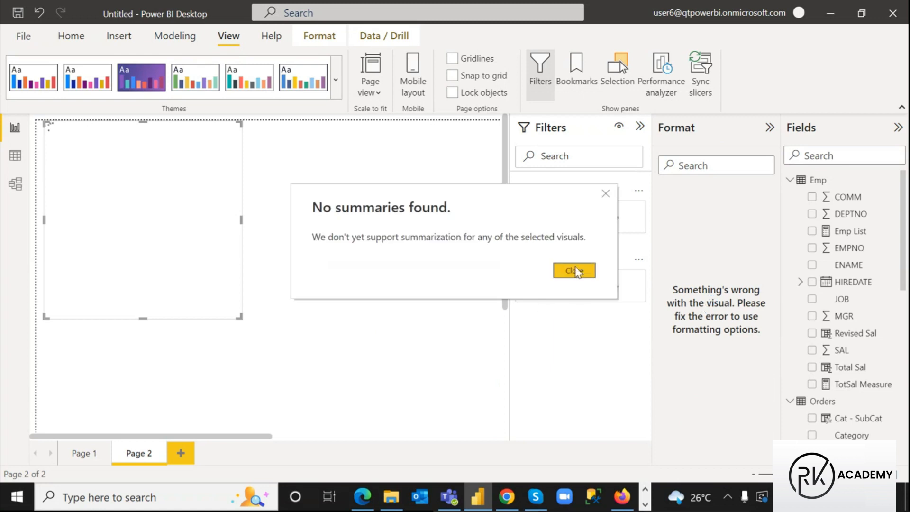
click(575, 271)
click(238, 314)
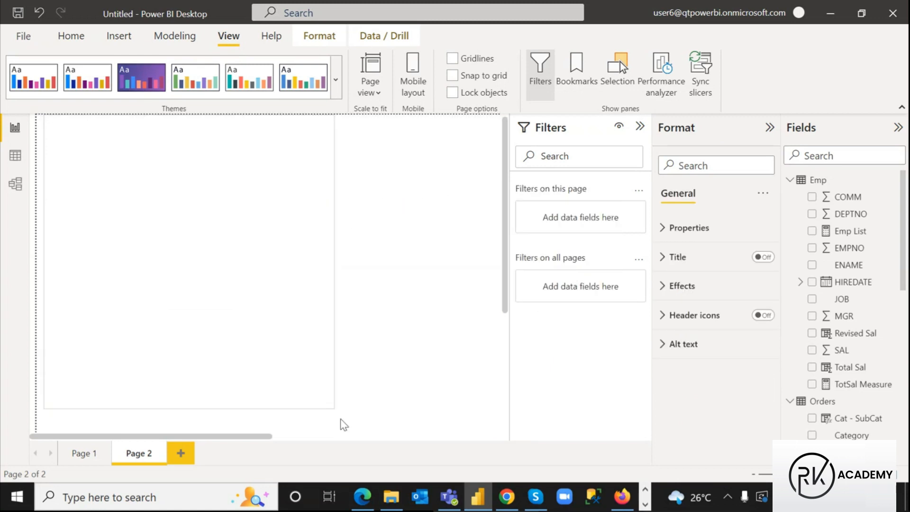
scroll(338, 407, down, 2)
scroll(312, 204, up, 2)
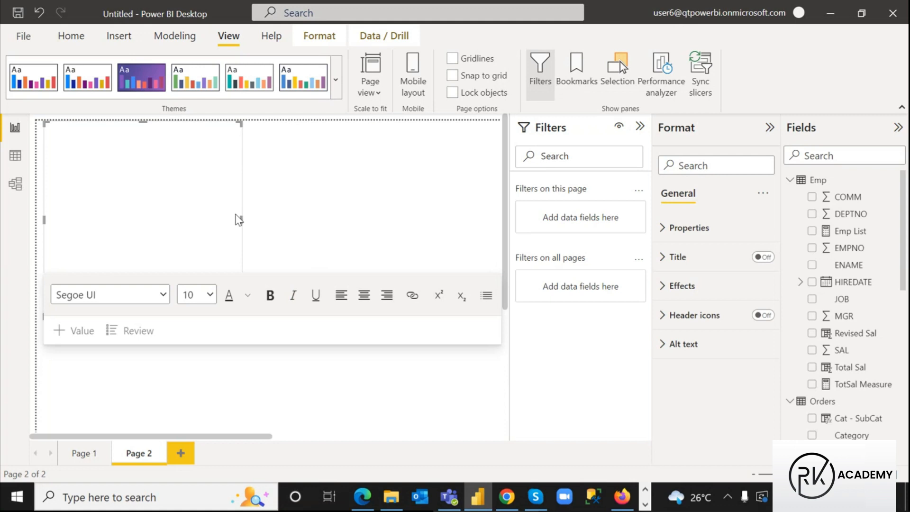
scroll(240, 237, down, 6)
Enlarge the narrative box across the page and place the cursor inside it
drag(241, 125, 373, 376)
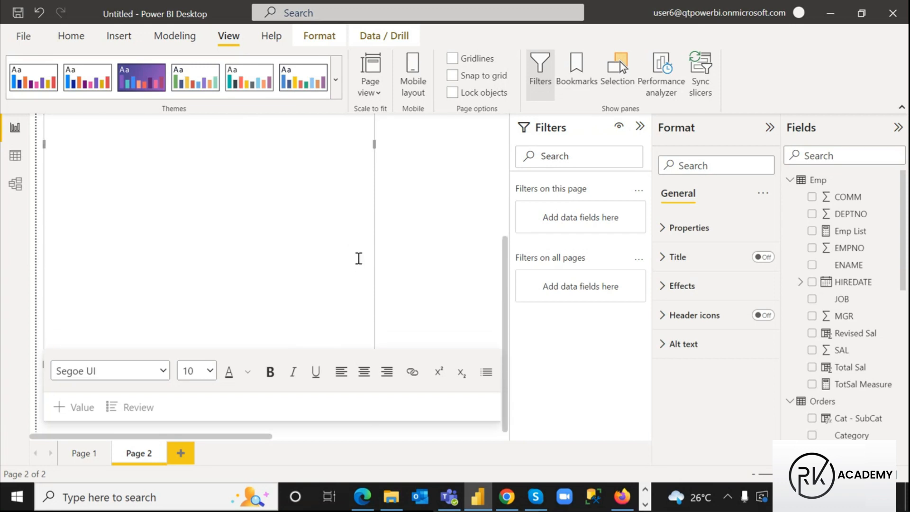
drag(258, 436, 339, 437)
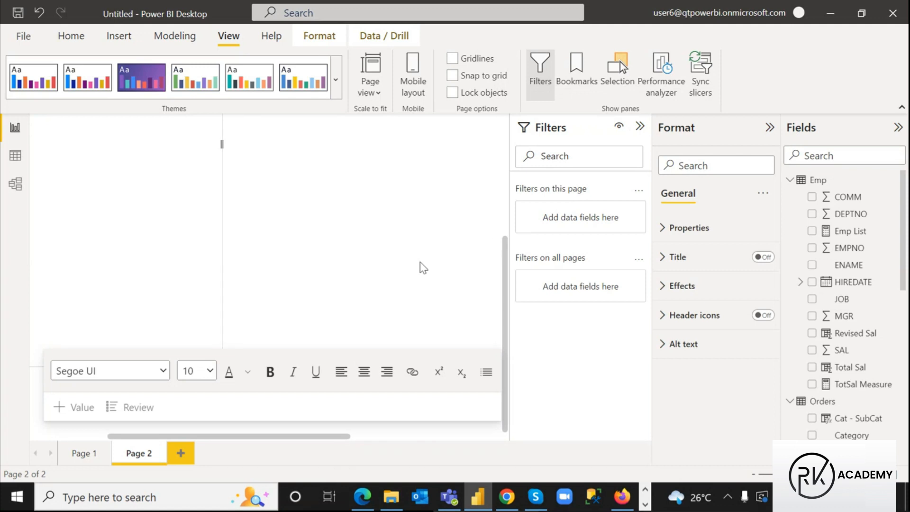
drag(221, 142, 419, 195)
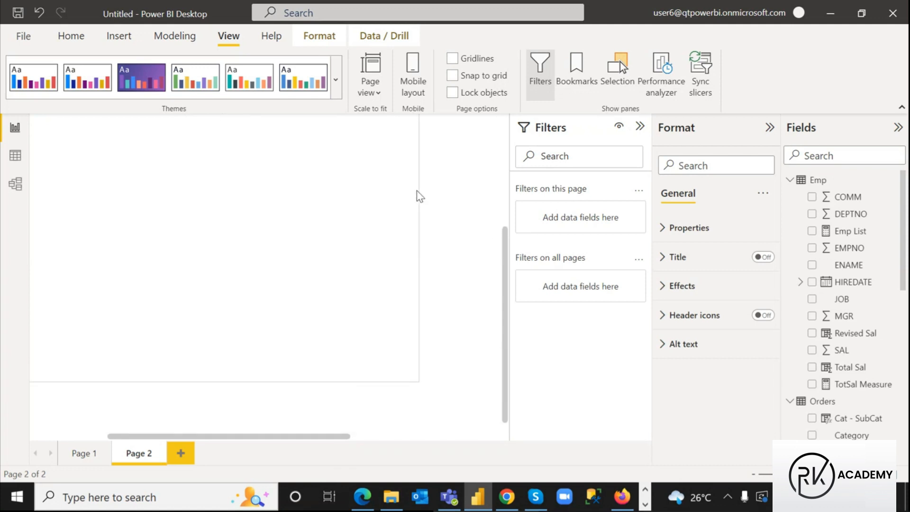
click(329, 232)
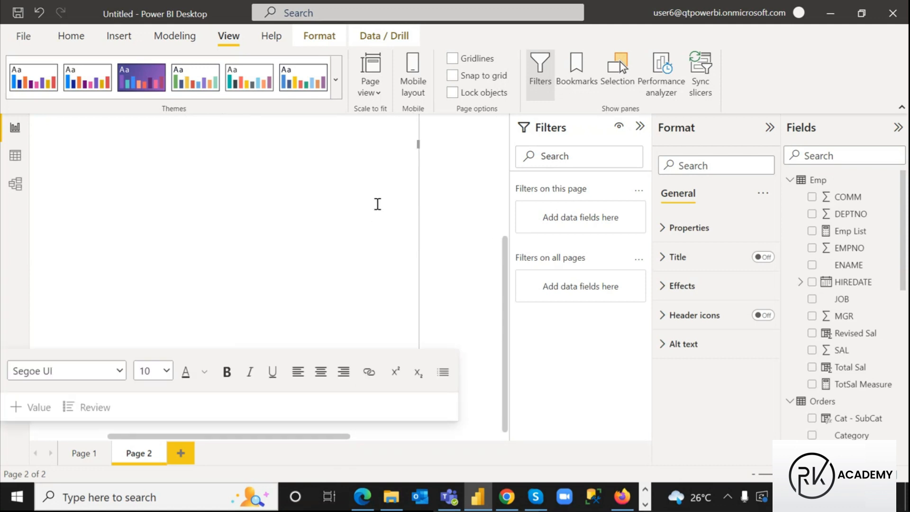
scroll(375, 214, up, 3)
scroll(370, 225, down, 3)
drag(282, 438, 77, 438)
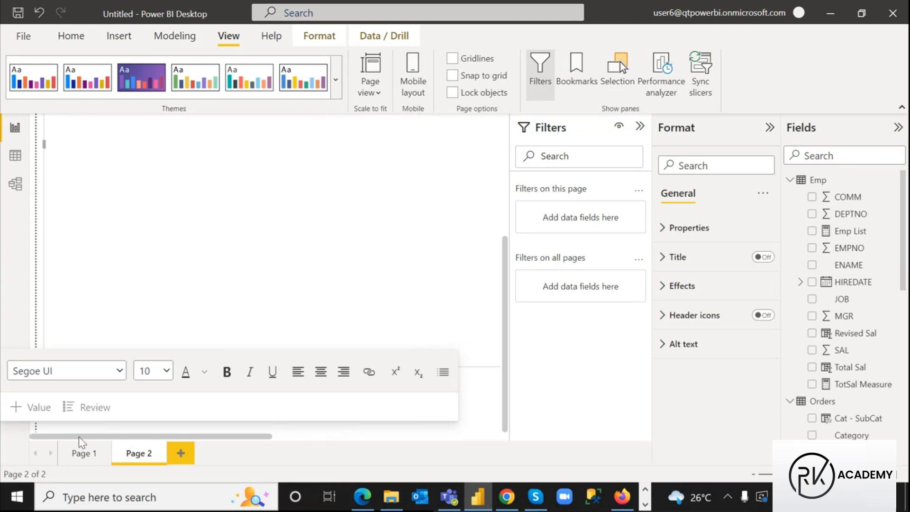
scroll(127, 291, up, 3)
Paste the copied DAX notes at the top of the text box
click(62, 134)
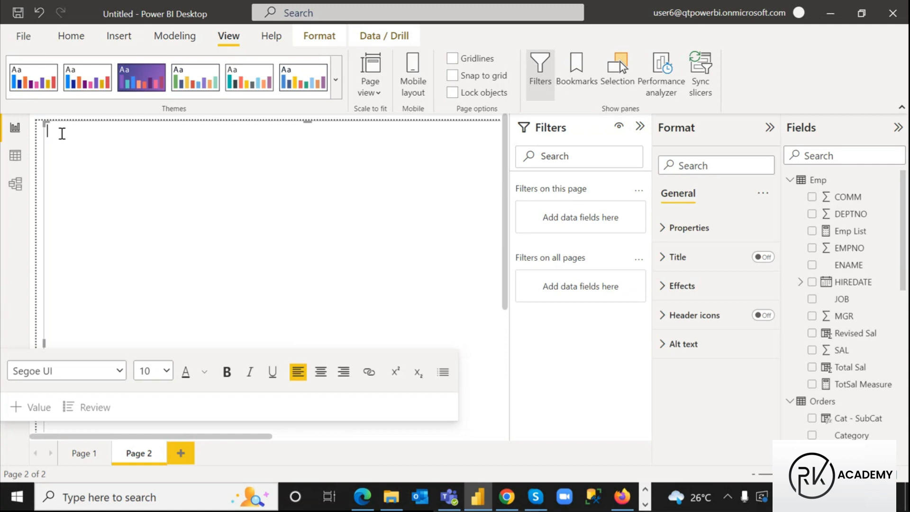
scroll(62, 134, up, 10)
scroll(140, 154, up, 5)
scroll(157, 156, down, 3)
scroll(176, 166, up, 1)
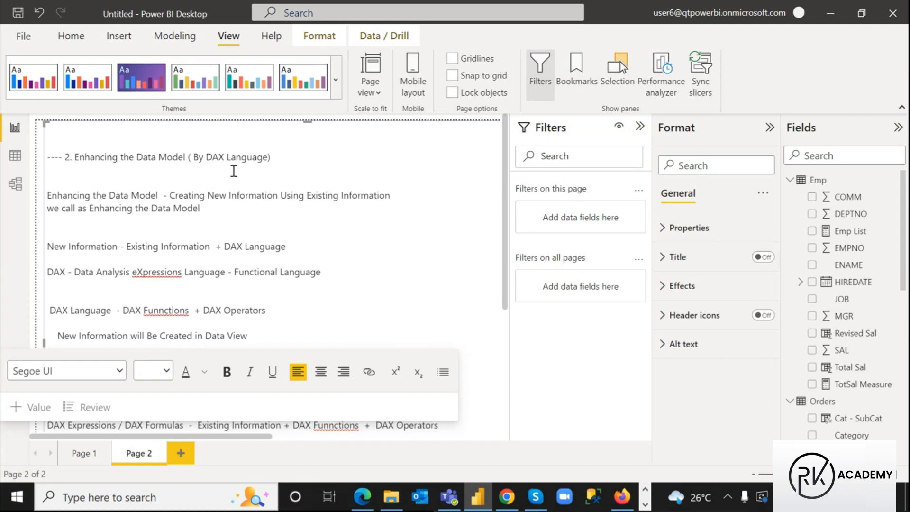
scroll(233, 171, down, 10)
Rename Page 2 to 'Notes'
double_click(140, 456)
text(Notes)
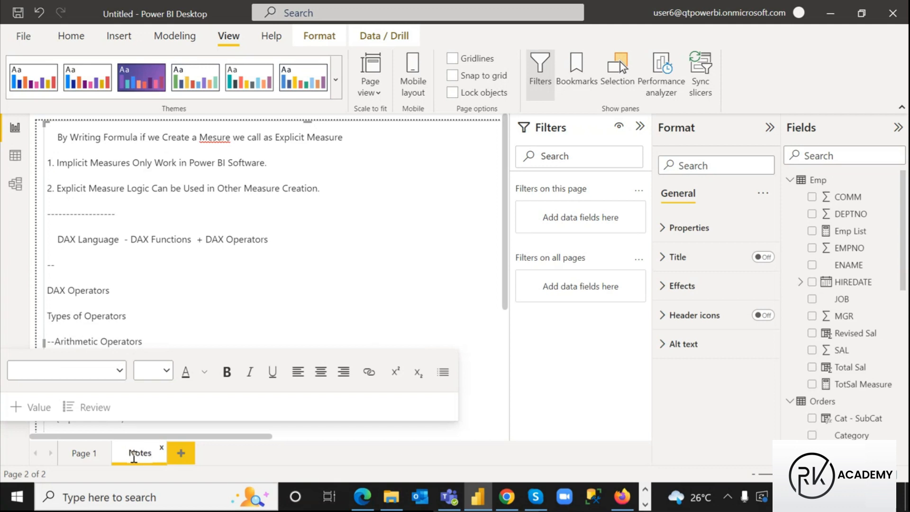
key(Return)
Save the report on the Desktop as '2.6 Enhancing Data Model by DAX.pbix'
click(18, 12)
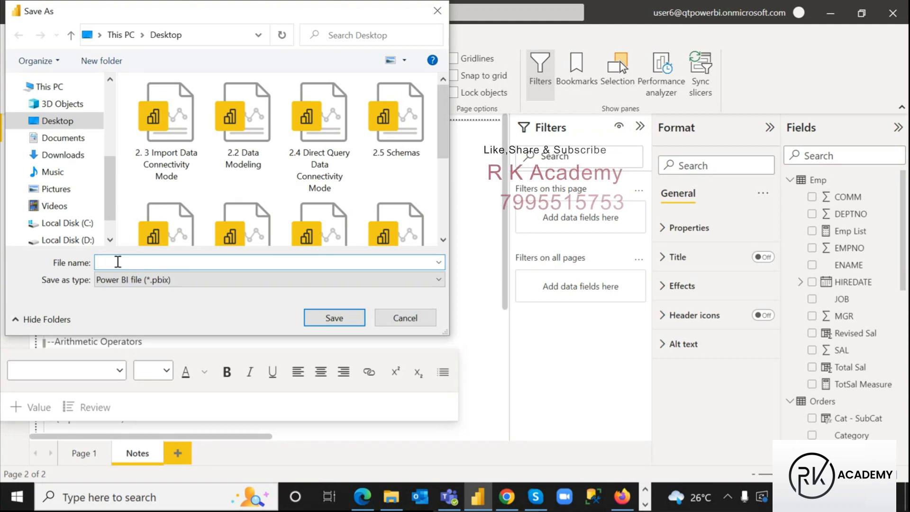
text(2)
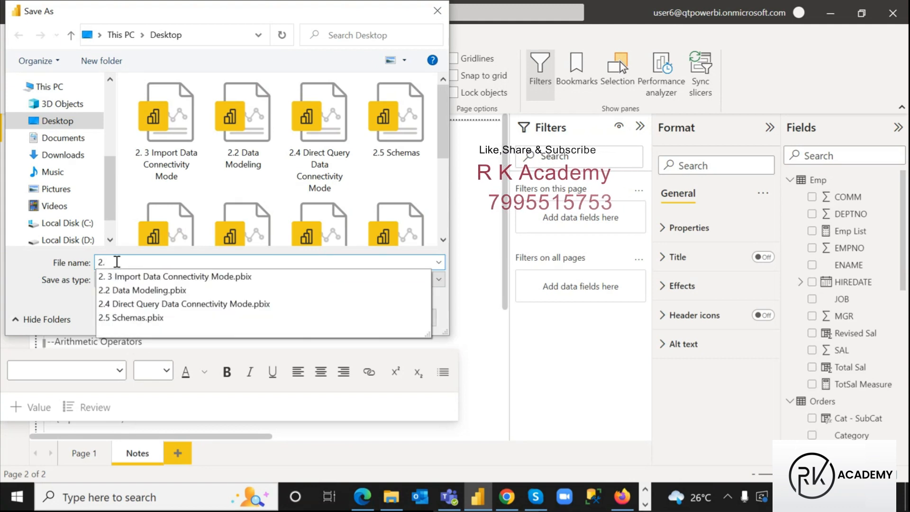
text(.6 E)
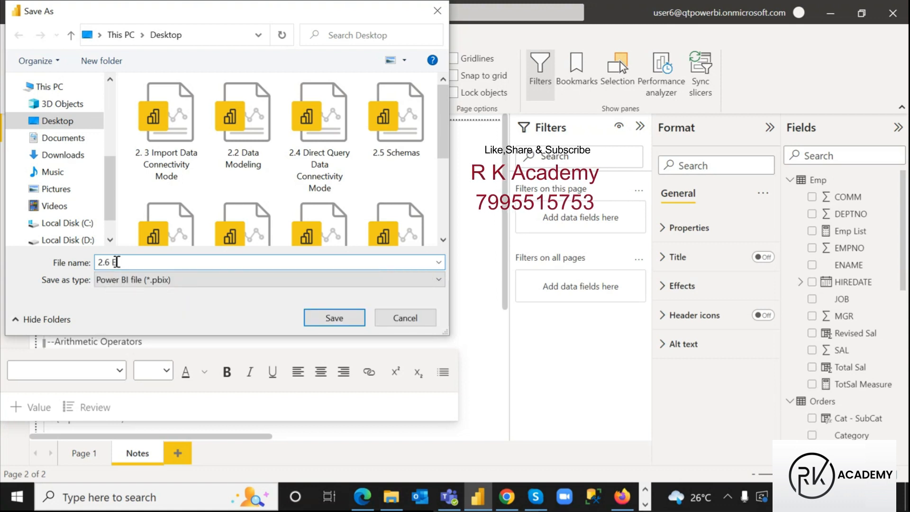
text(nhancing Data Model)
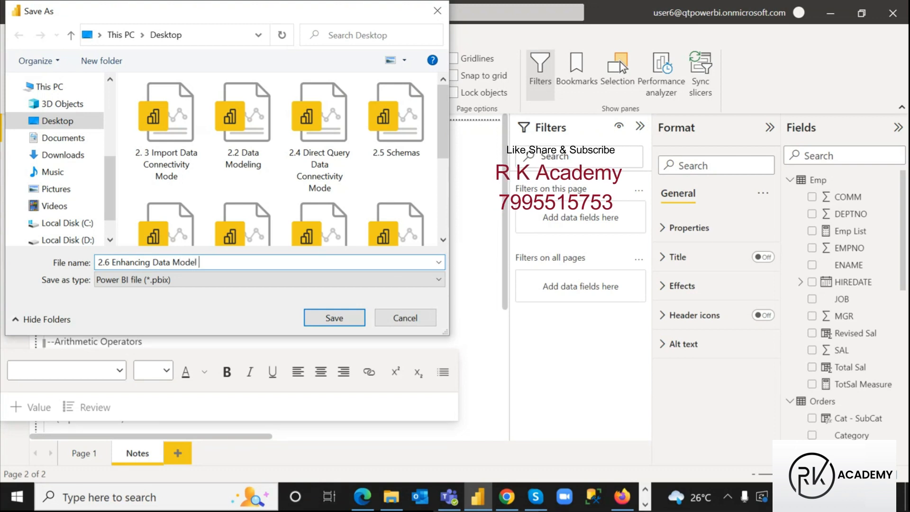
text(DAX)
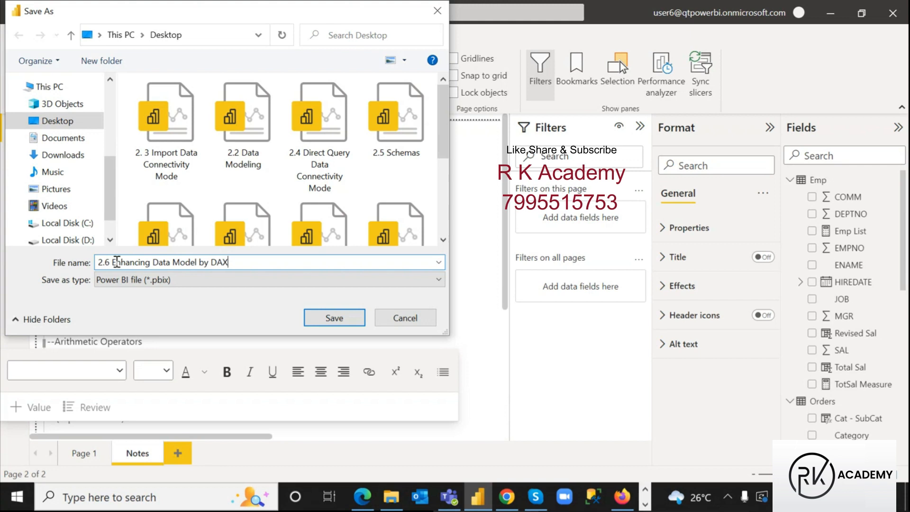
click(335, 318)
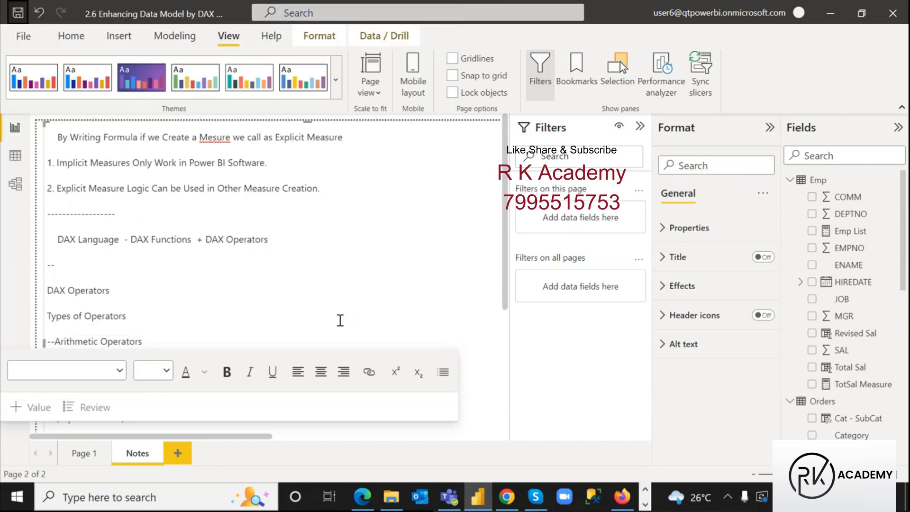
Return to the first report page and sign out of the current Power BI account
scroll(341, 320, up, 20)
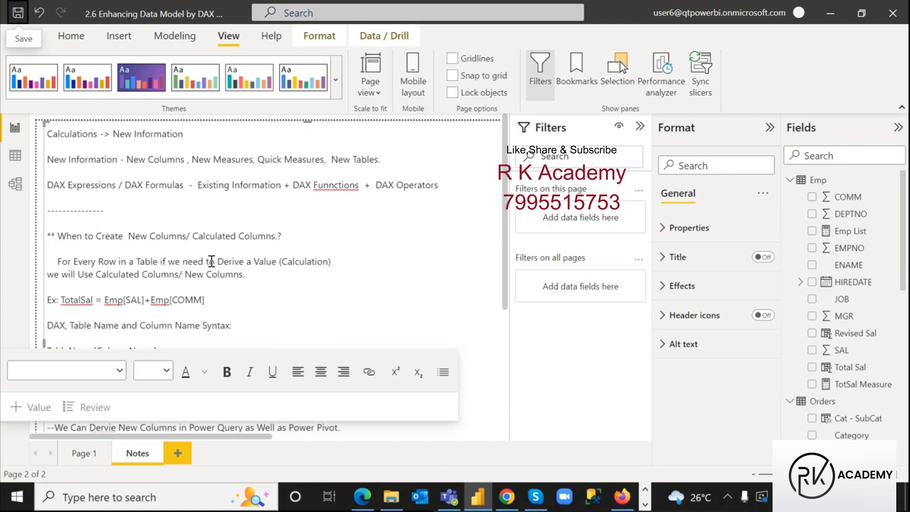
click(88, 455)
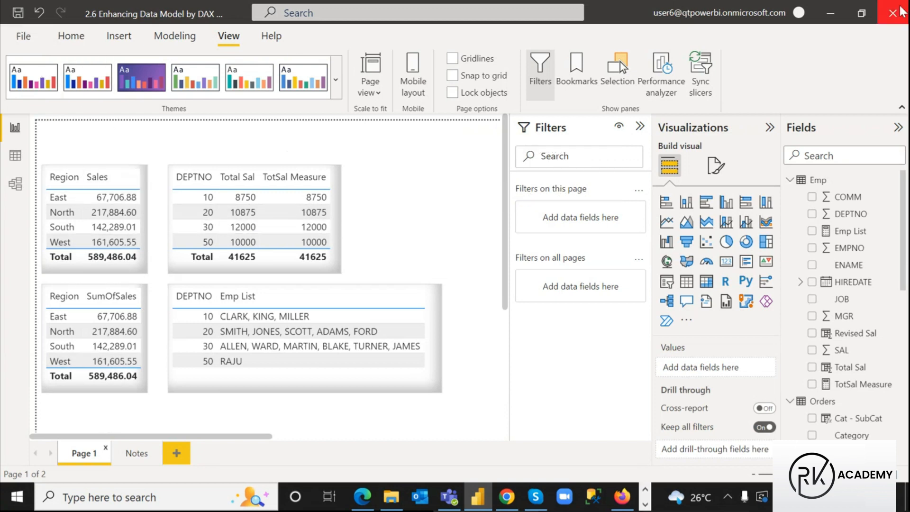
click(799, 14)
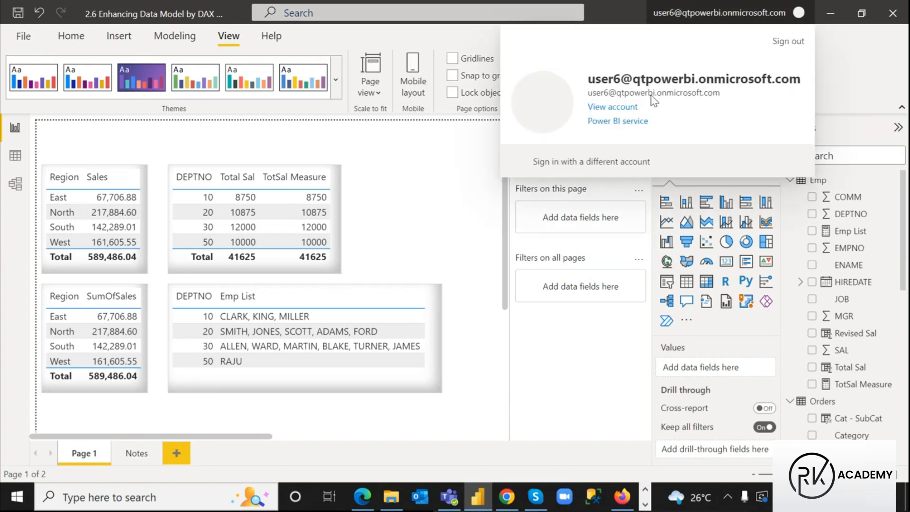
click(790, 45)
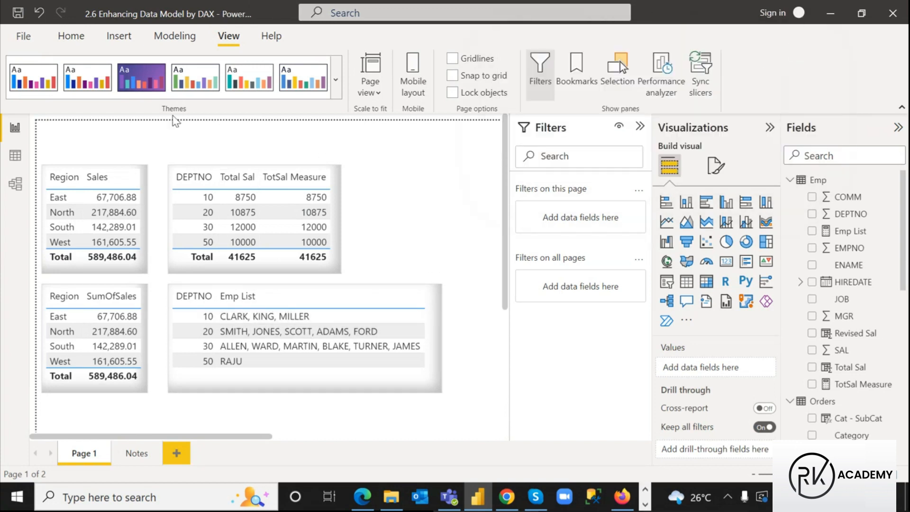
Start publishing the report and enter the other work account's e-mail address
click(87, 37)
click(701, 67)
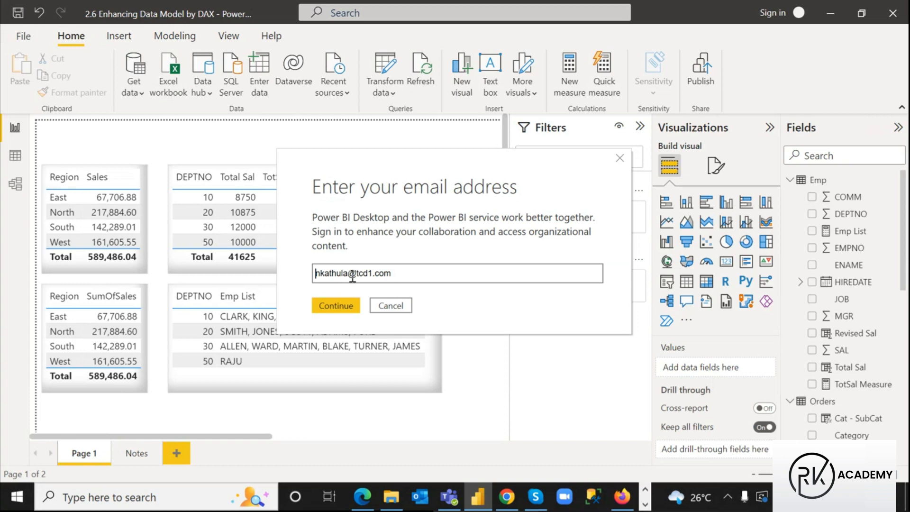
key(ctrl+a)
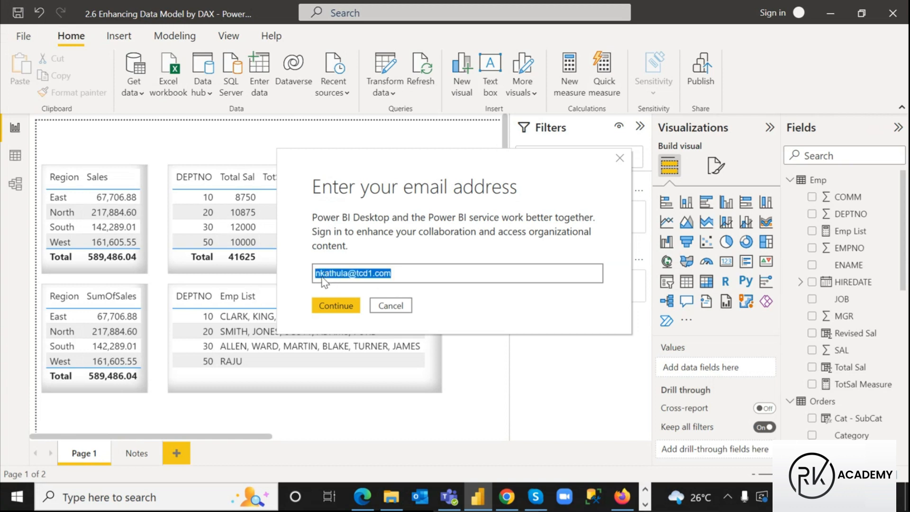
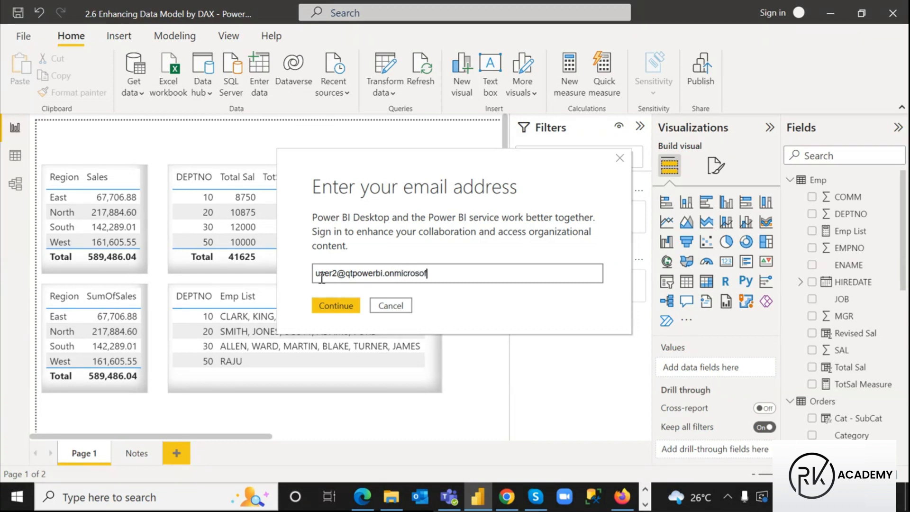
click(335, 306)
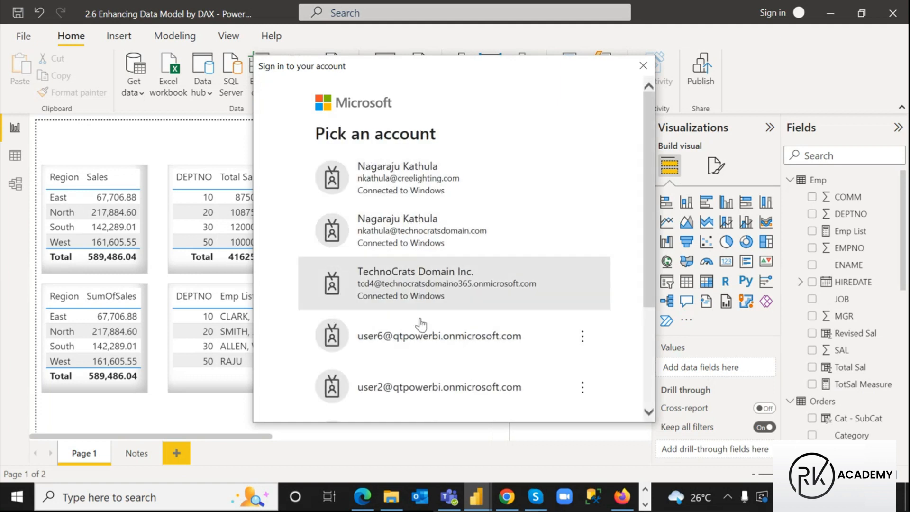
Pick the intended work account from the account list and submit its password
click(408, 349)
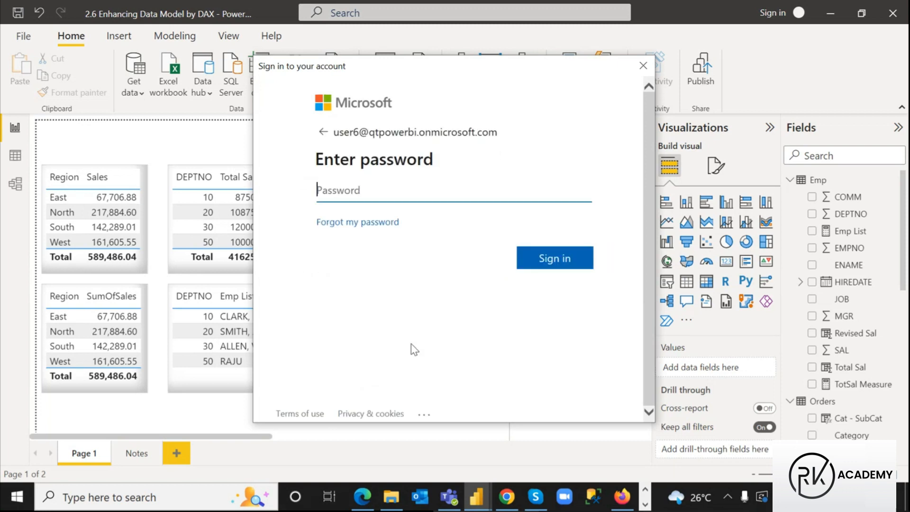
click(323, 131)
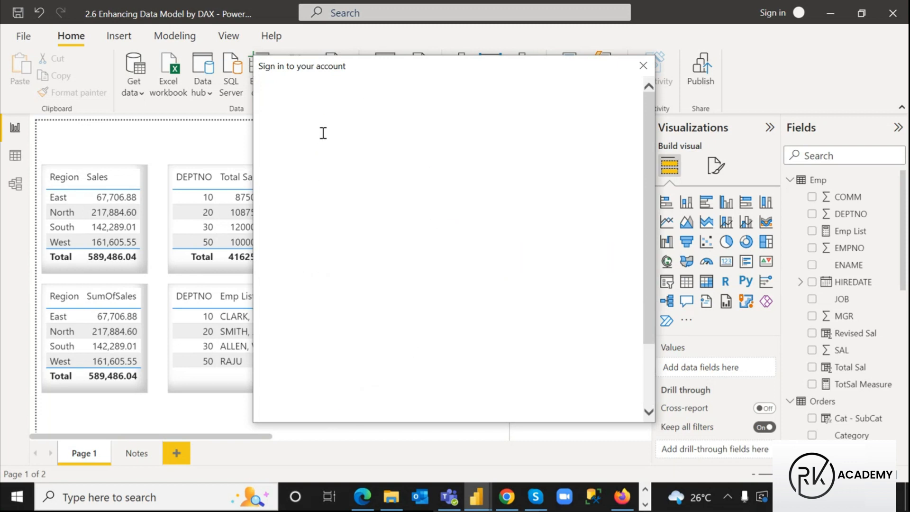
scroll(408, 277, down, 4)
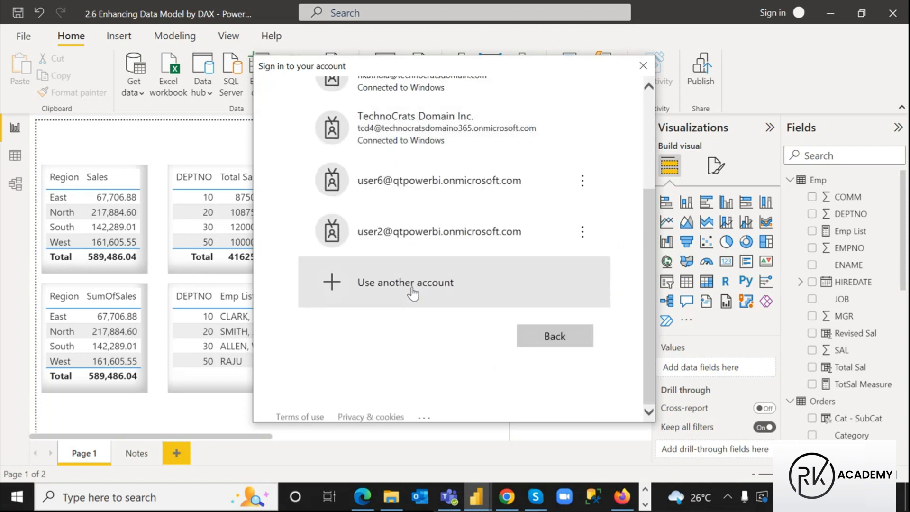
click(396, 231)
click(348, 192)
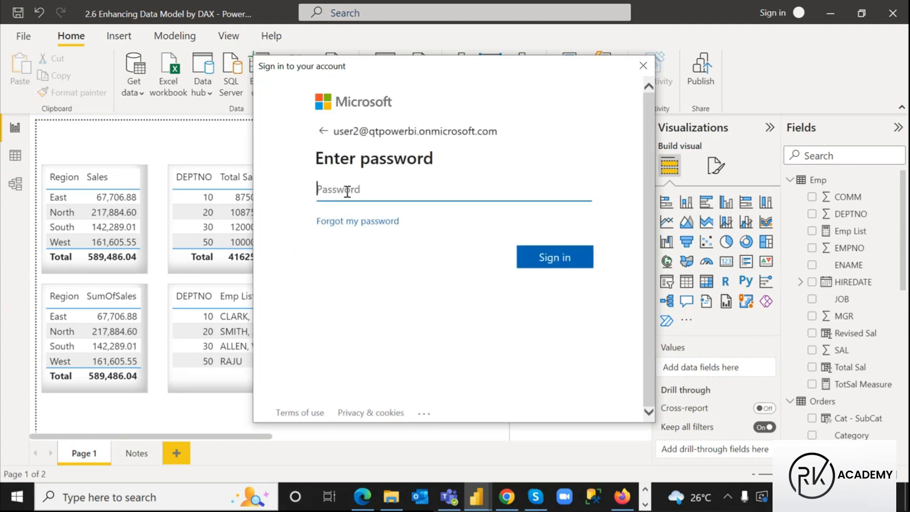
text(••••••)
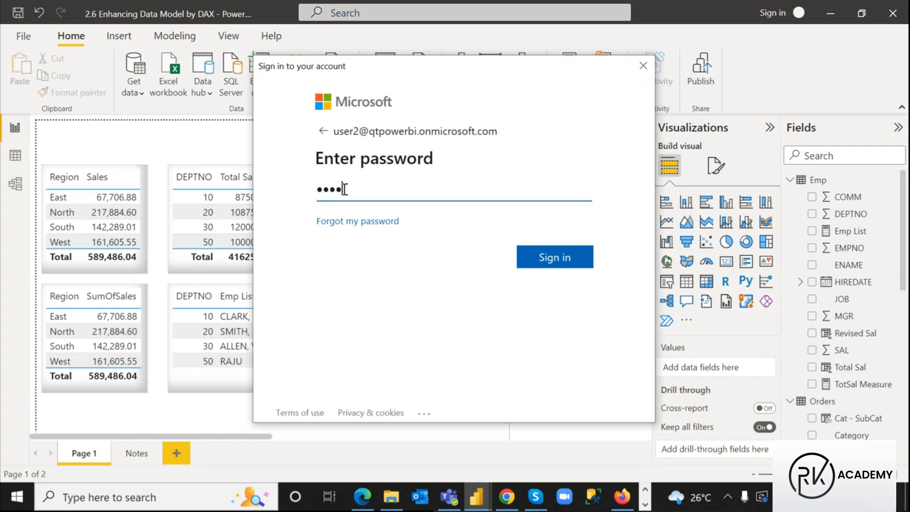
text(••••)
click(555, 266)
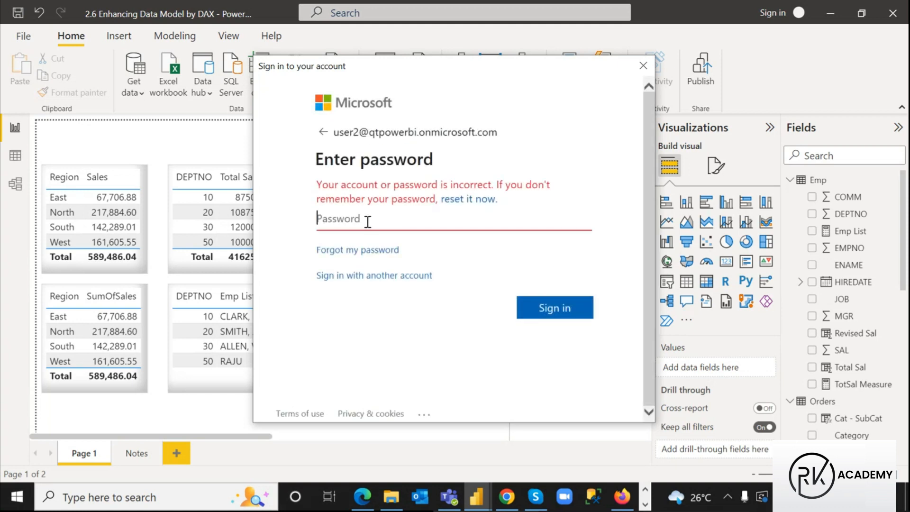
Re-enter the corrected password to finish signing in and browse the Publish to Power BI workspaces
key(Caps_Lock)
key(Caps_Lock)
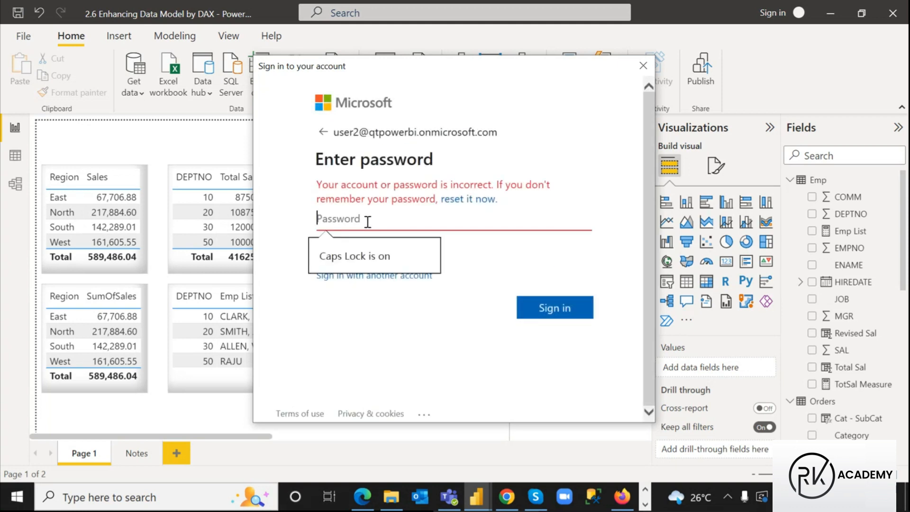
text(••)
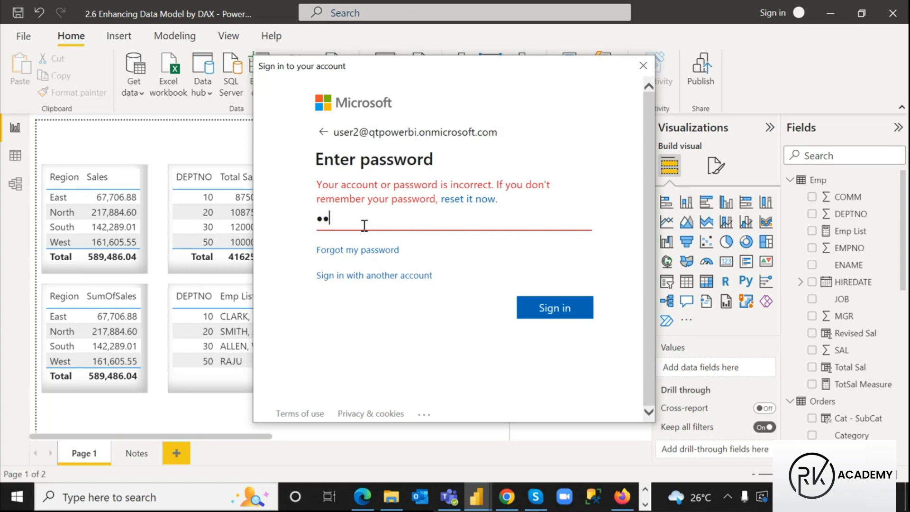
text(••••)
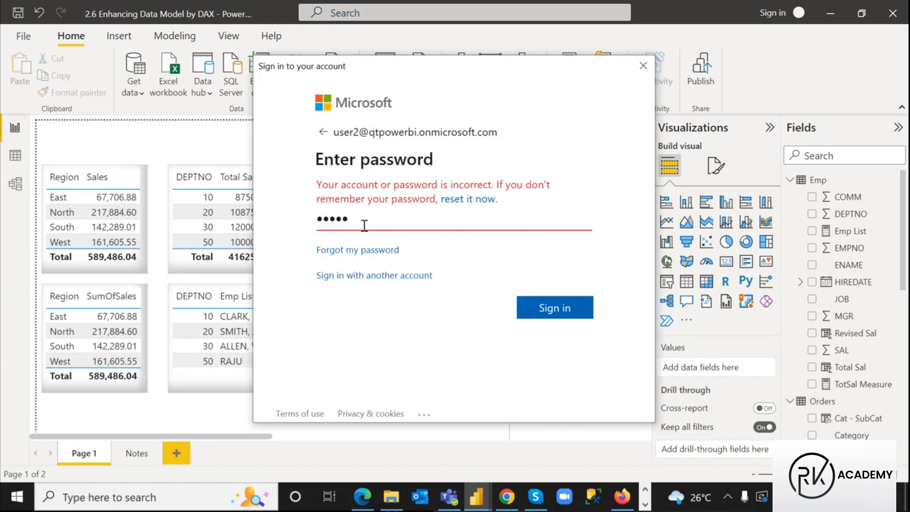
text(••••)
click(567, 316)
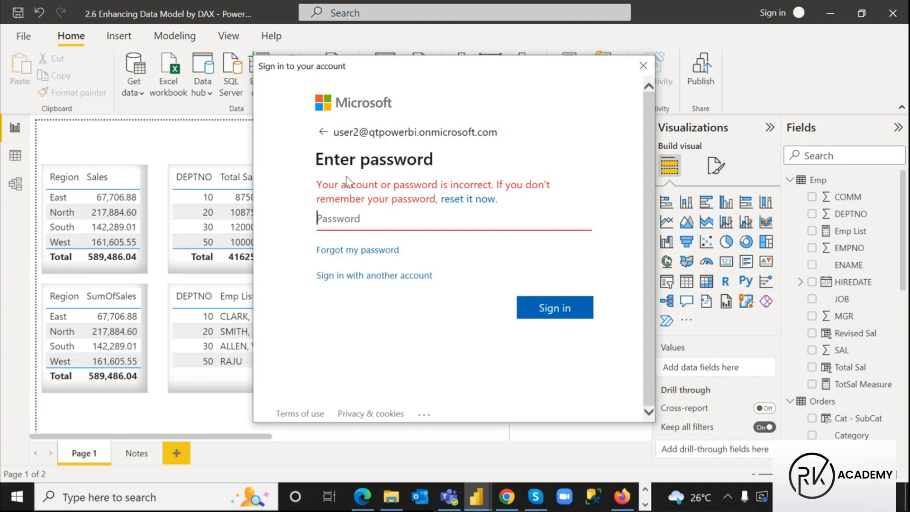
text(••)
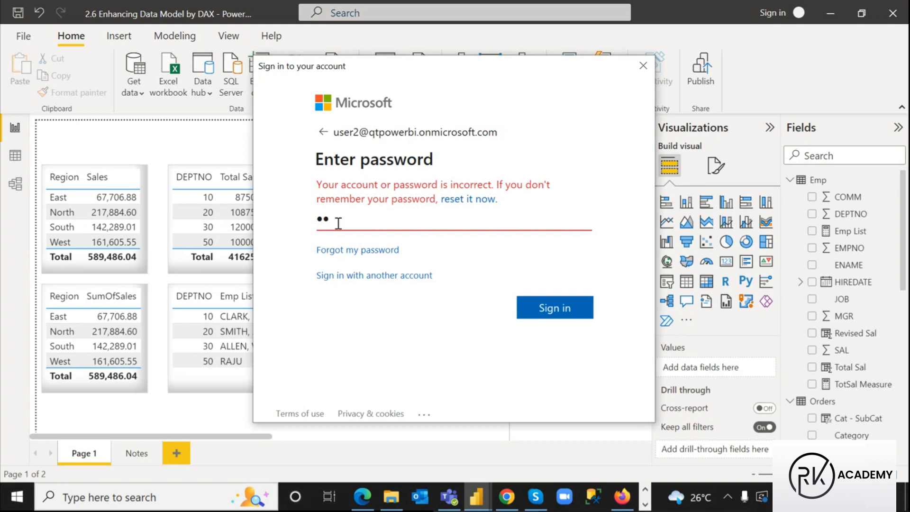
text(•••••••••)
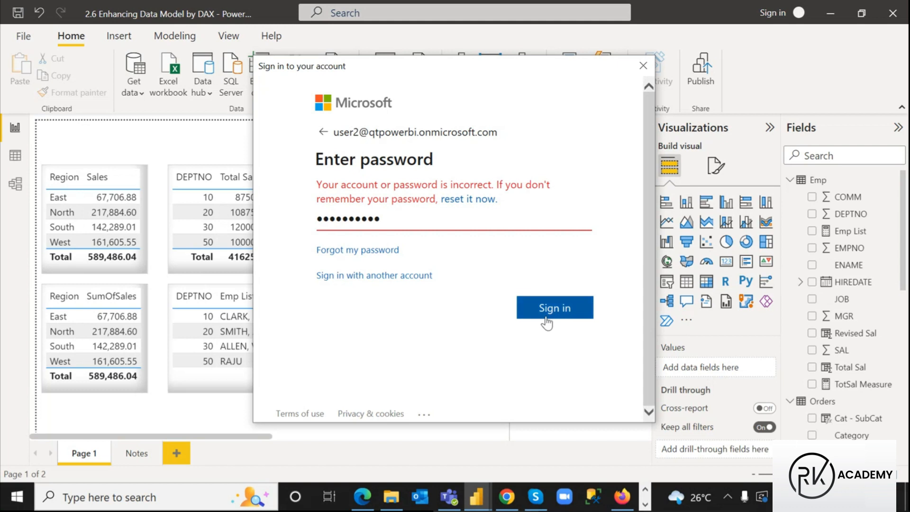
click(545, 314)
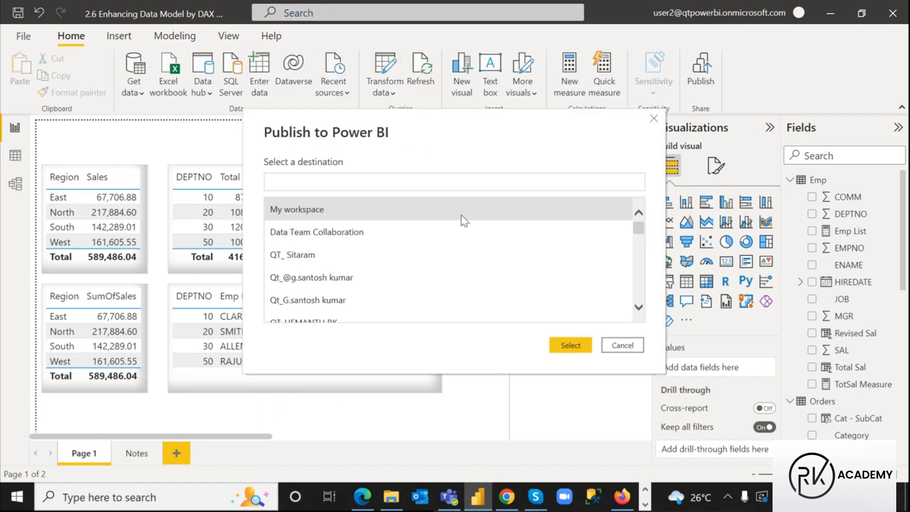
scroll(464, 221, down, 3)
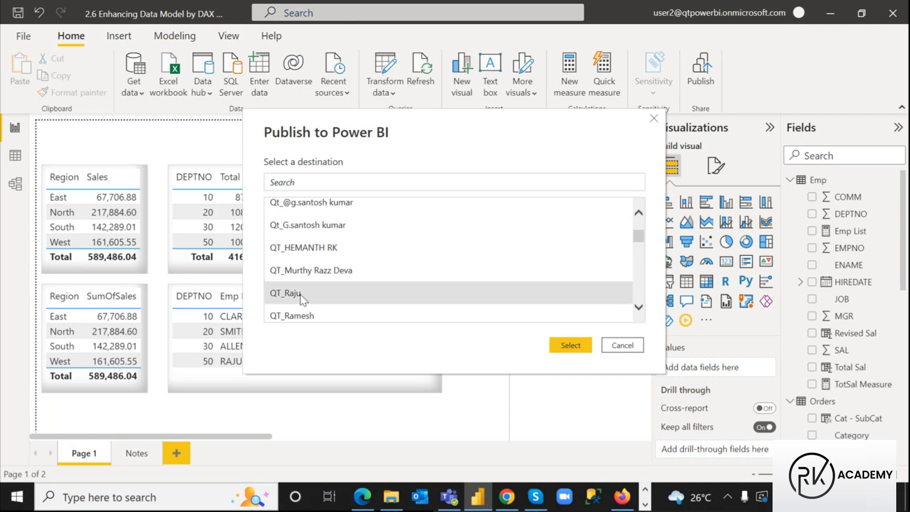